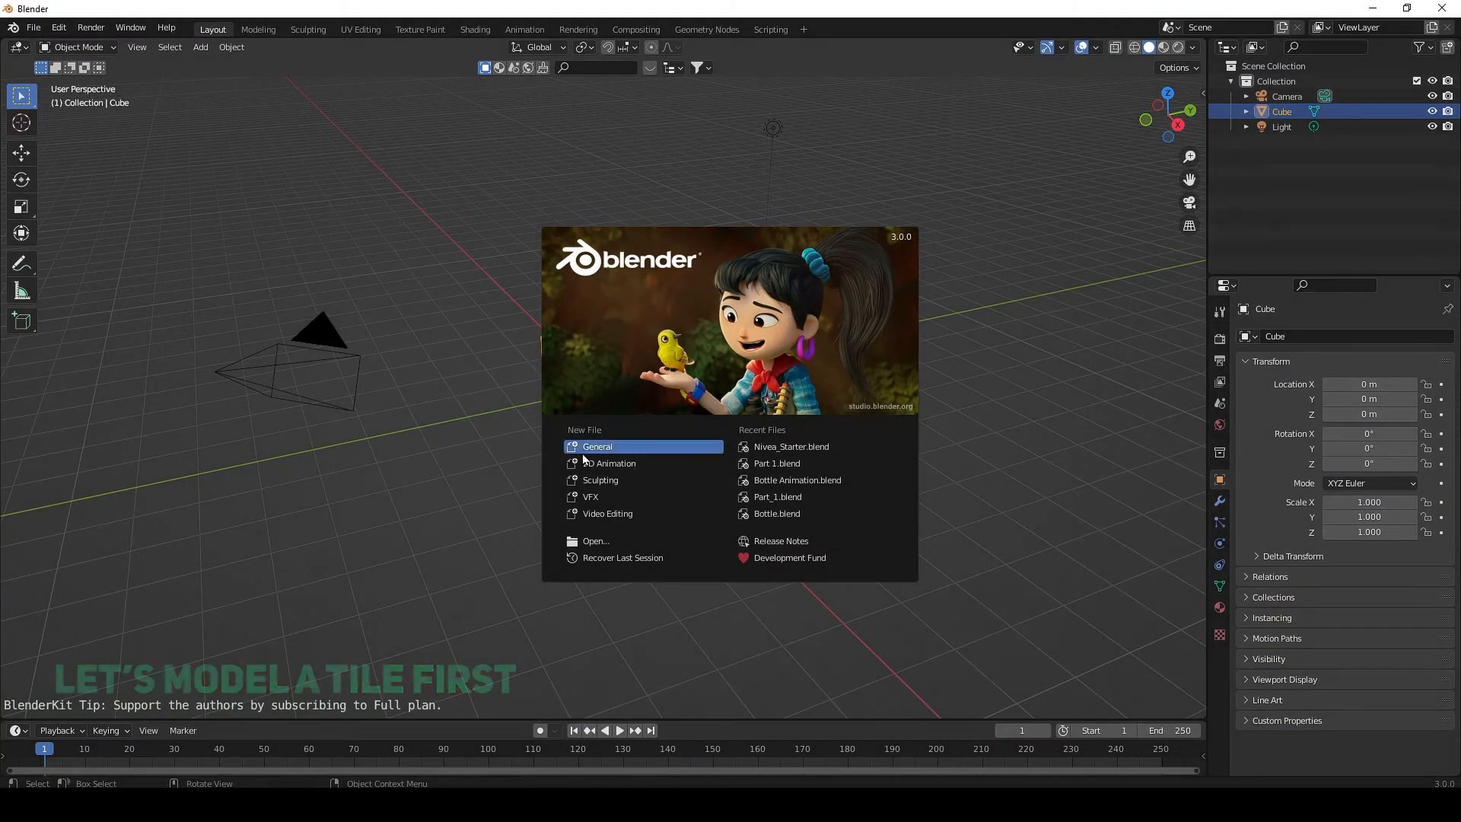
# Step: Start a new General file and delete the default light and camera
pyautogui.click(587, 448)
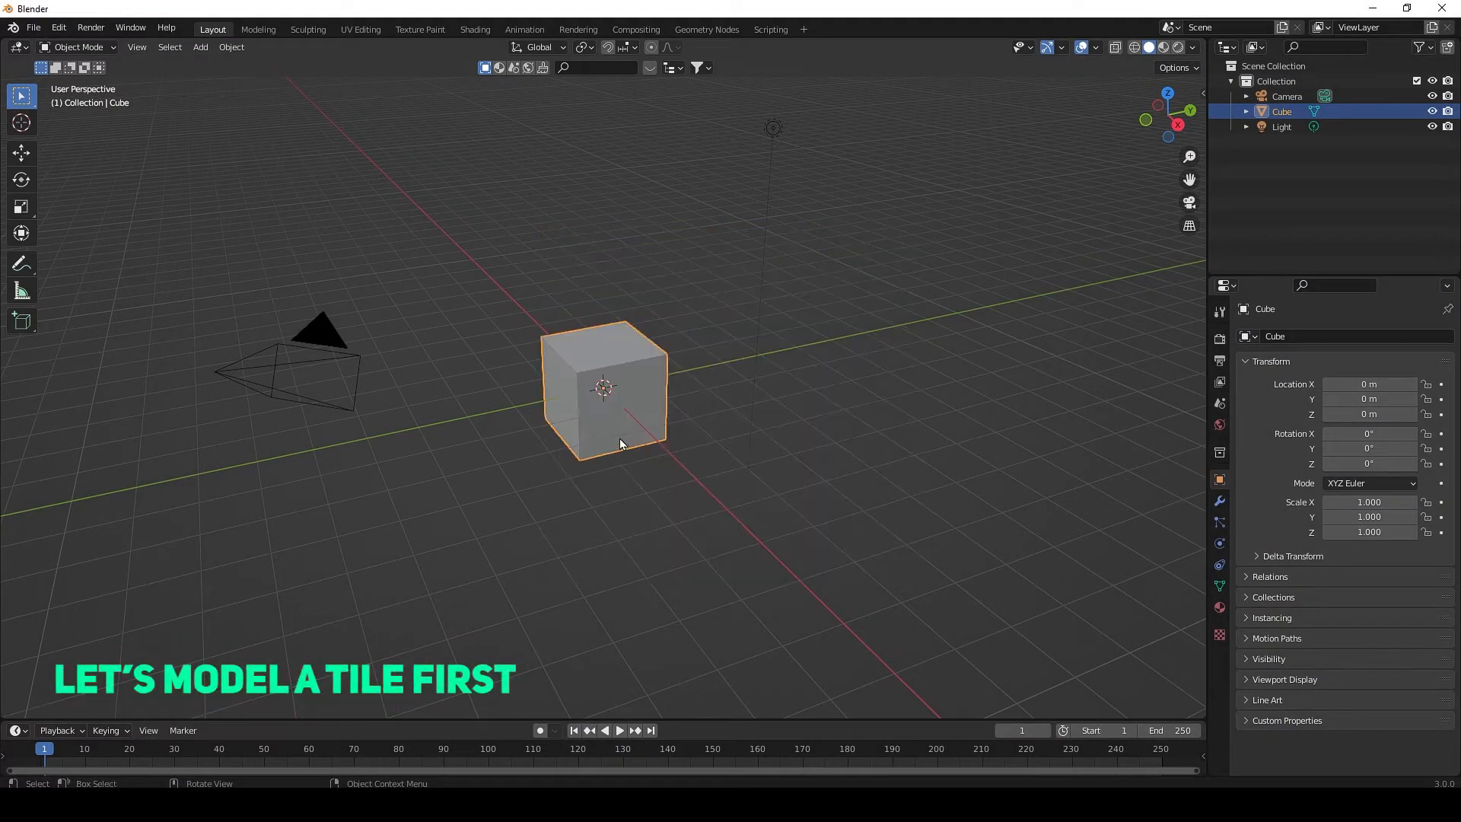
pyautogui.click(1285, 125)
pyautogui.press('Delete')
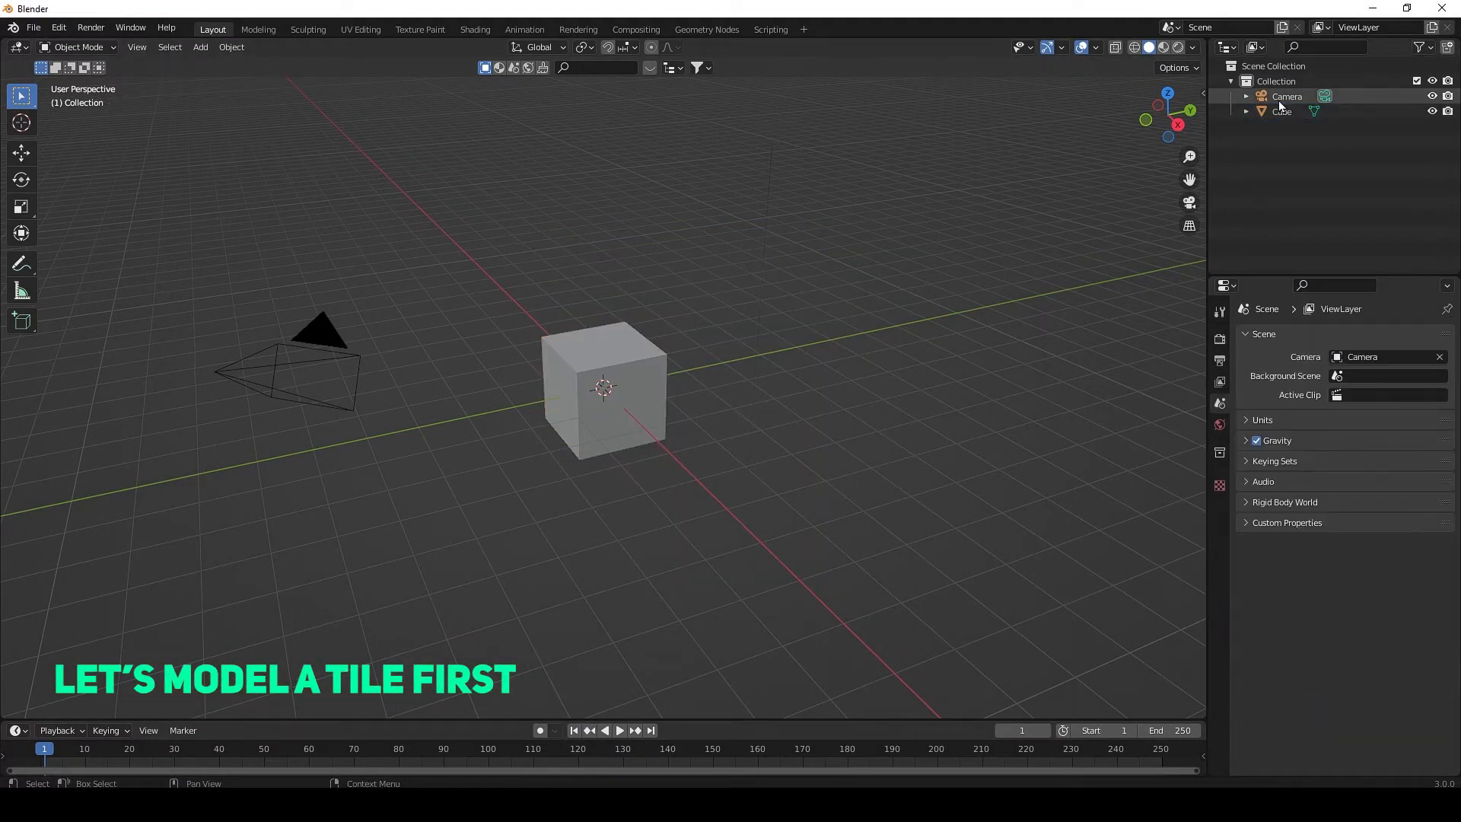
pyautogui.click(1284, 99)
pyautogui.press('Delete')
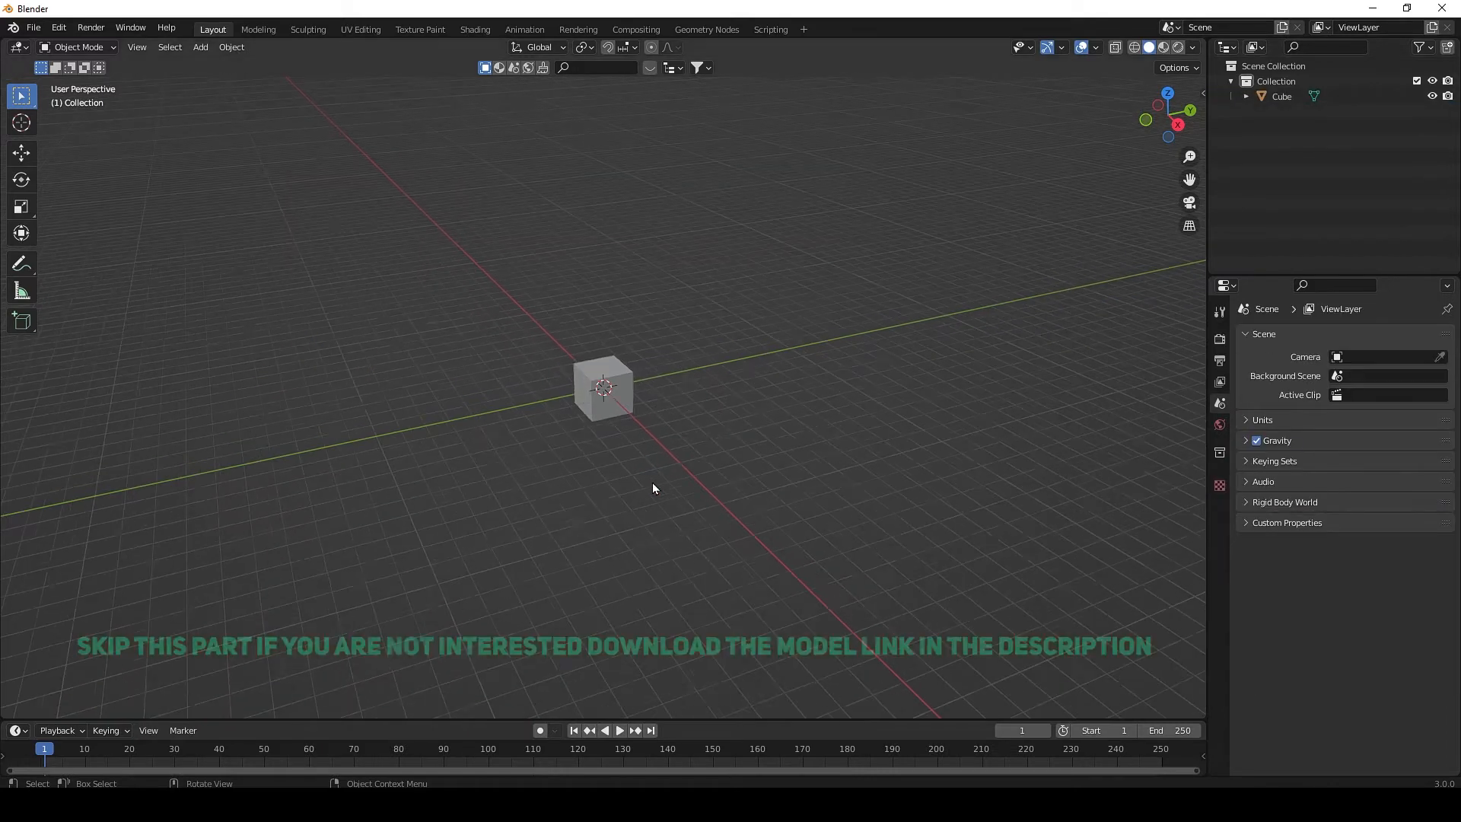
# Step: Select the cube and set its Z scale to 0.2
pyautogui.moveTo(653, 484); pyautogui.dragTo(639, 535, button='middle')
pyautogui.scroll(4, 640, 536)
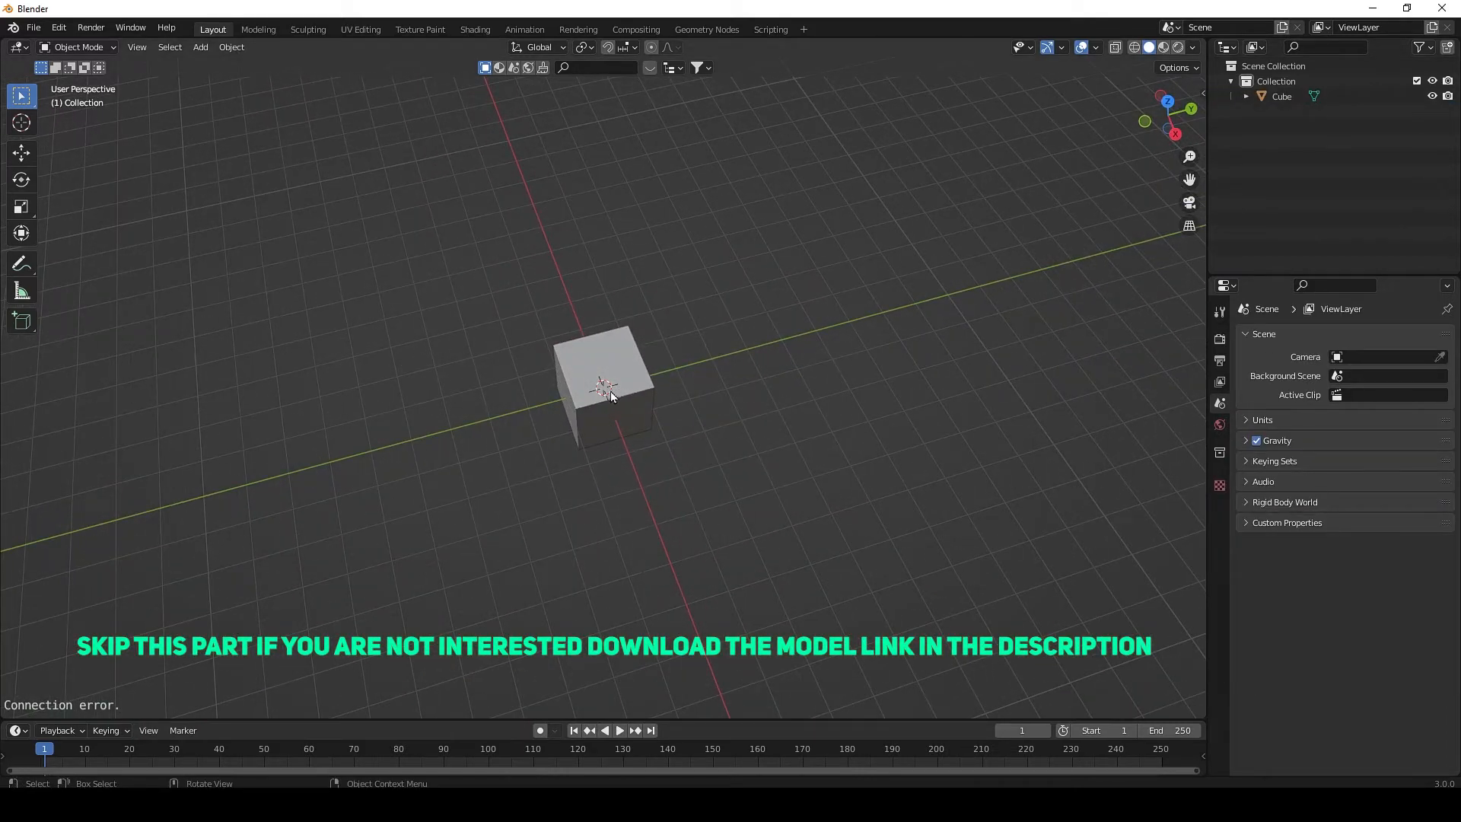
pyautogui.click(1288, 97)
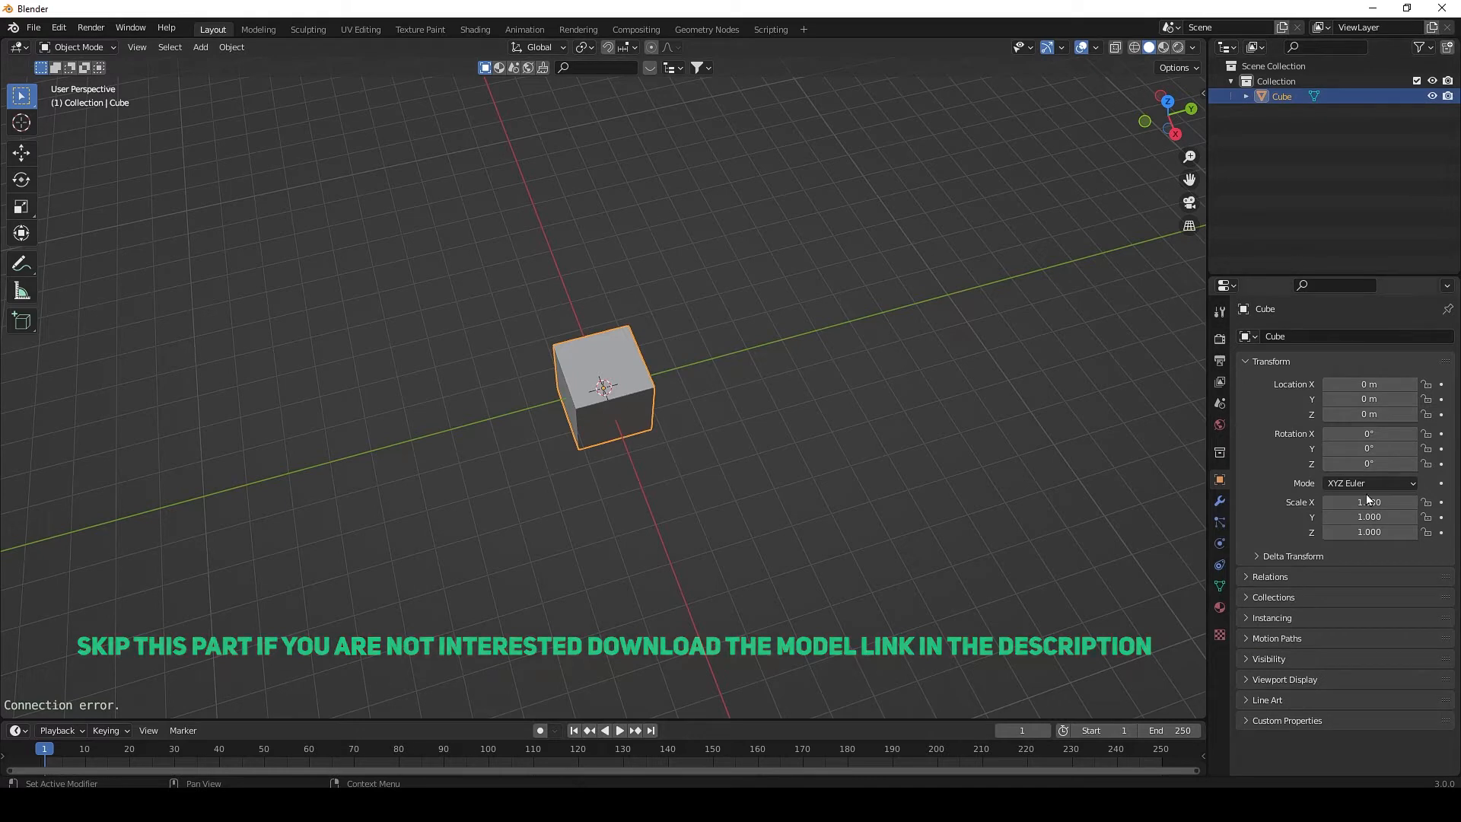
pyautogui.click(1377, 533)
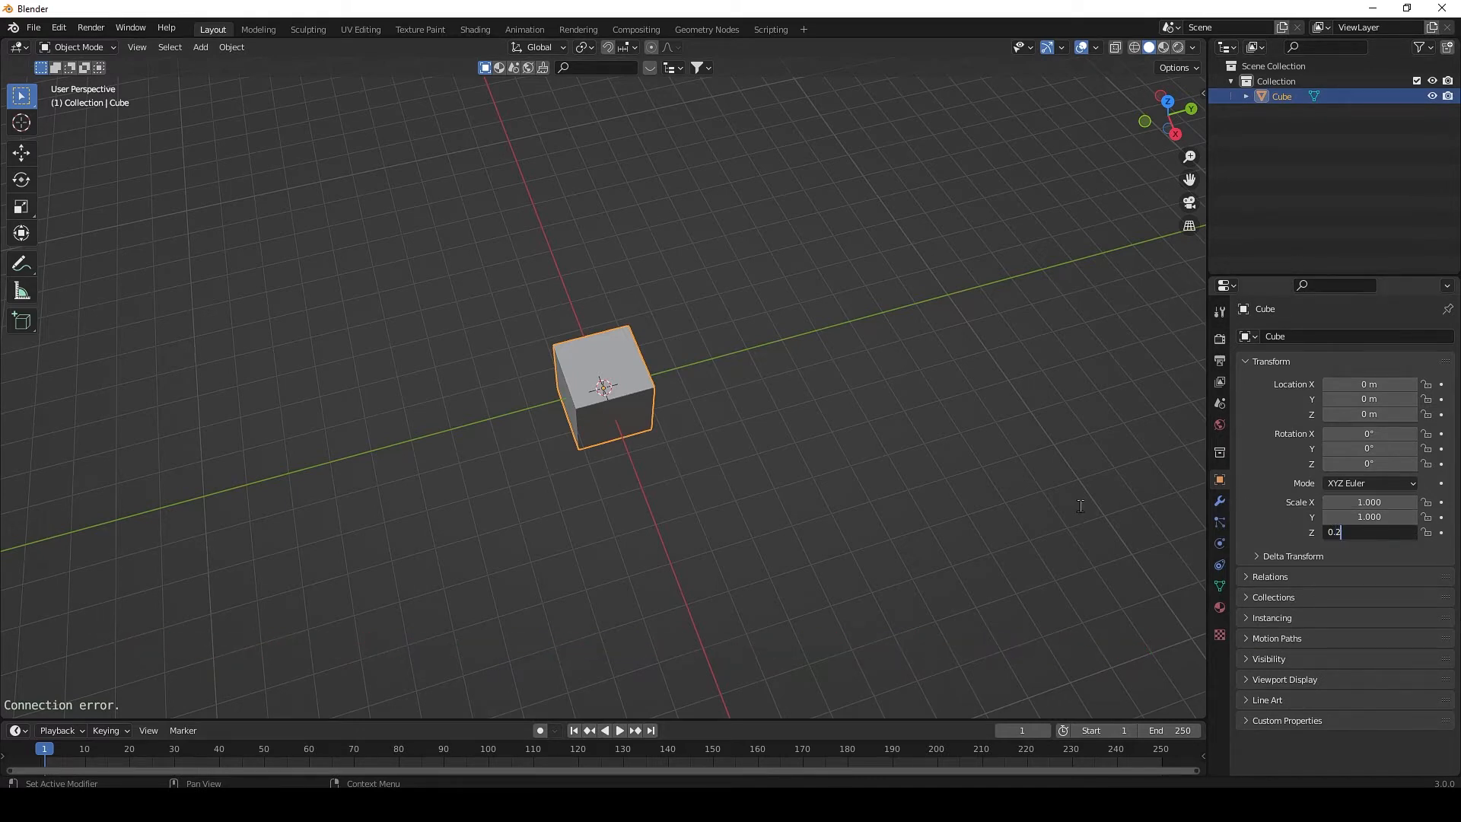
pyautogui.write('0.2')
pyautogui.press('Return')
pyautogui.scroll(4, 614, 450)
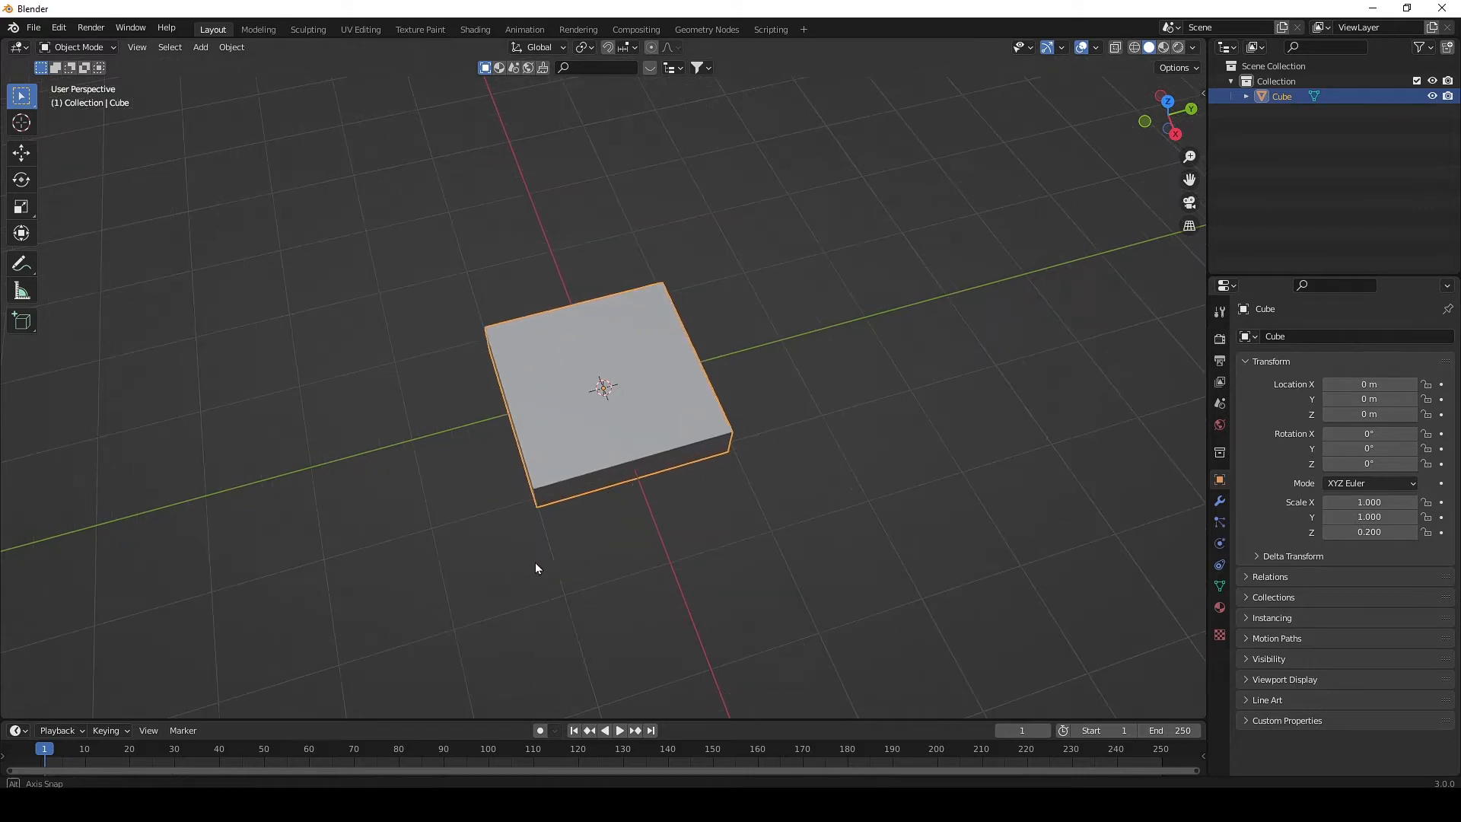
# Step: Thin the slab further by setting its Z scale to 0.1
pyautogui.moveTo(536, 566); pyautogui.dragTo(619, 482, button='middle')
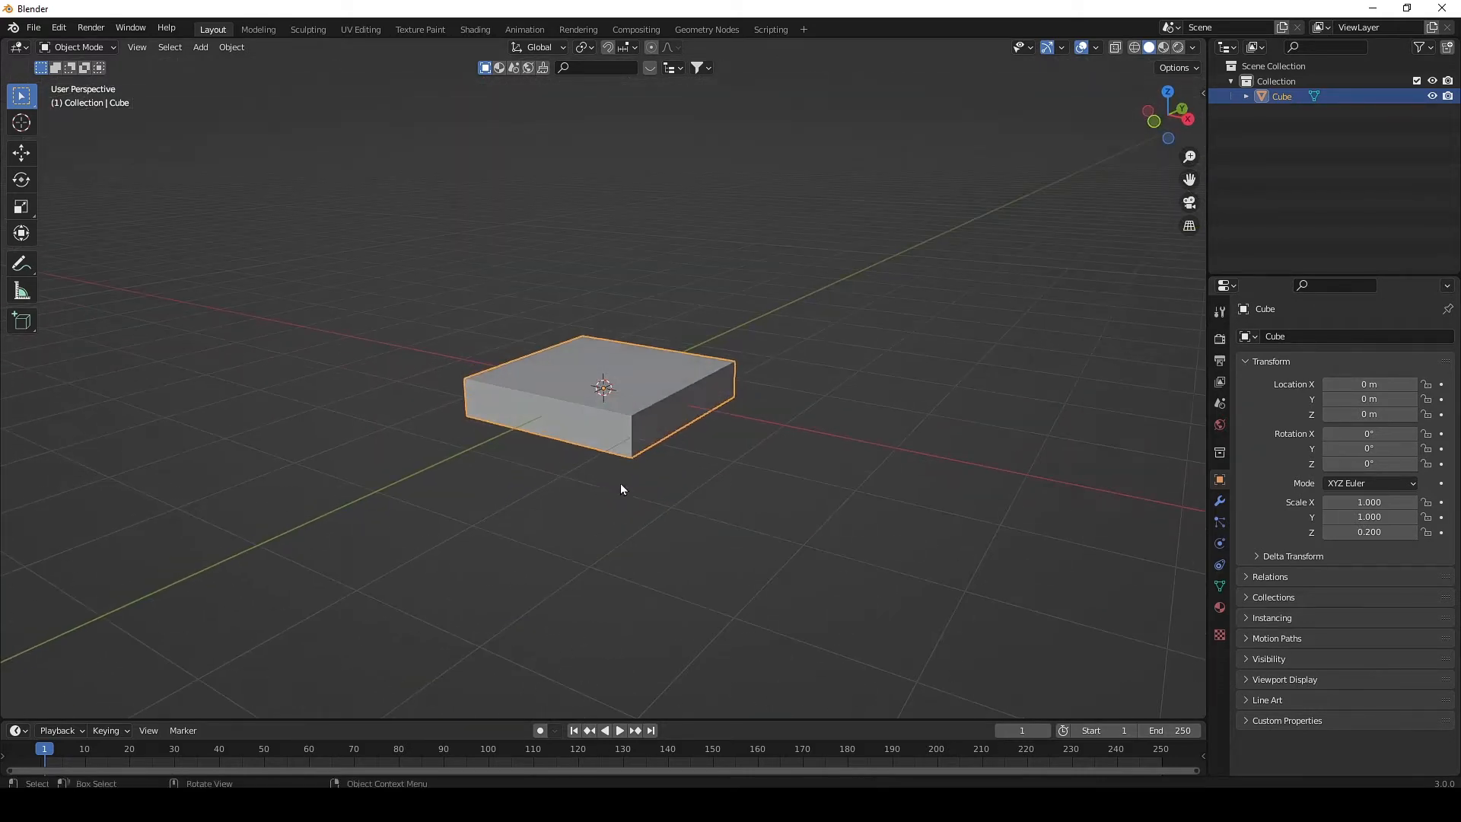
pyautogui.click(1369, 532)
pyautogui.write('0.1')
pyautogui.press('Return')
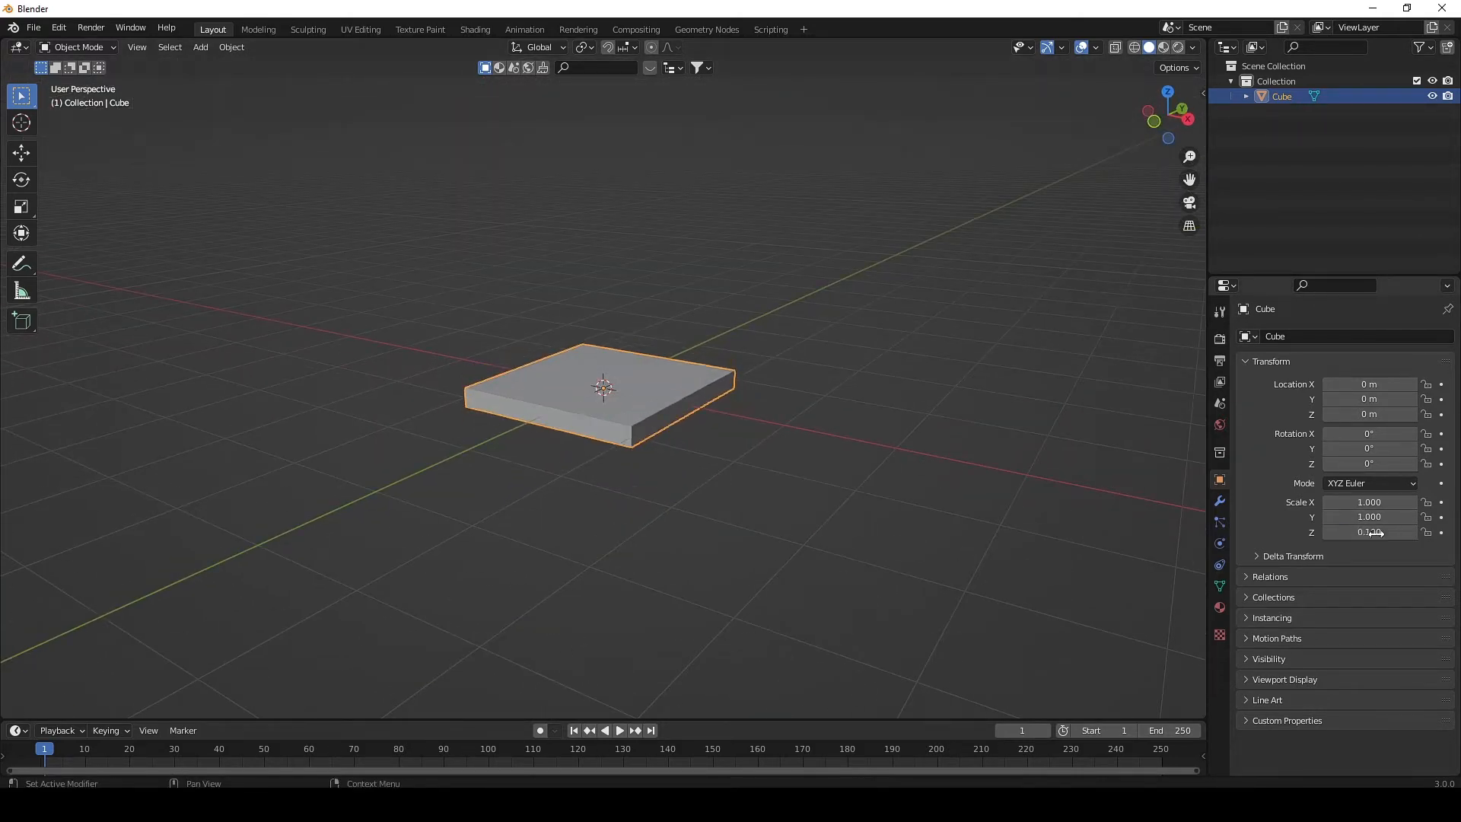
# Step: Enter Edit Mode on the slab and select only its top face in face selection mode
pyautogui.moveTo(631, 586)
pyautogui.mouseDown(button='middle')
pyautogui.moveTo(569, 533)
pyautogui.moveTo(584, 505)
pyautogui.moveTo(688, 511)
pyautogui.moveTo(659, 511)
pyautogui.moveTo(663, 565)
pyautogui.moveTo(597, 613)
pyautogui.moveTo(627, 610)
pyautogui.mouseUp(button='middle')
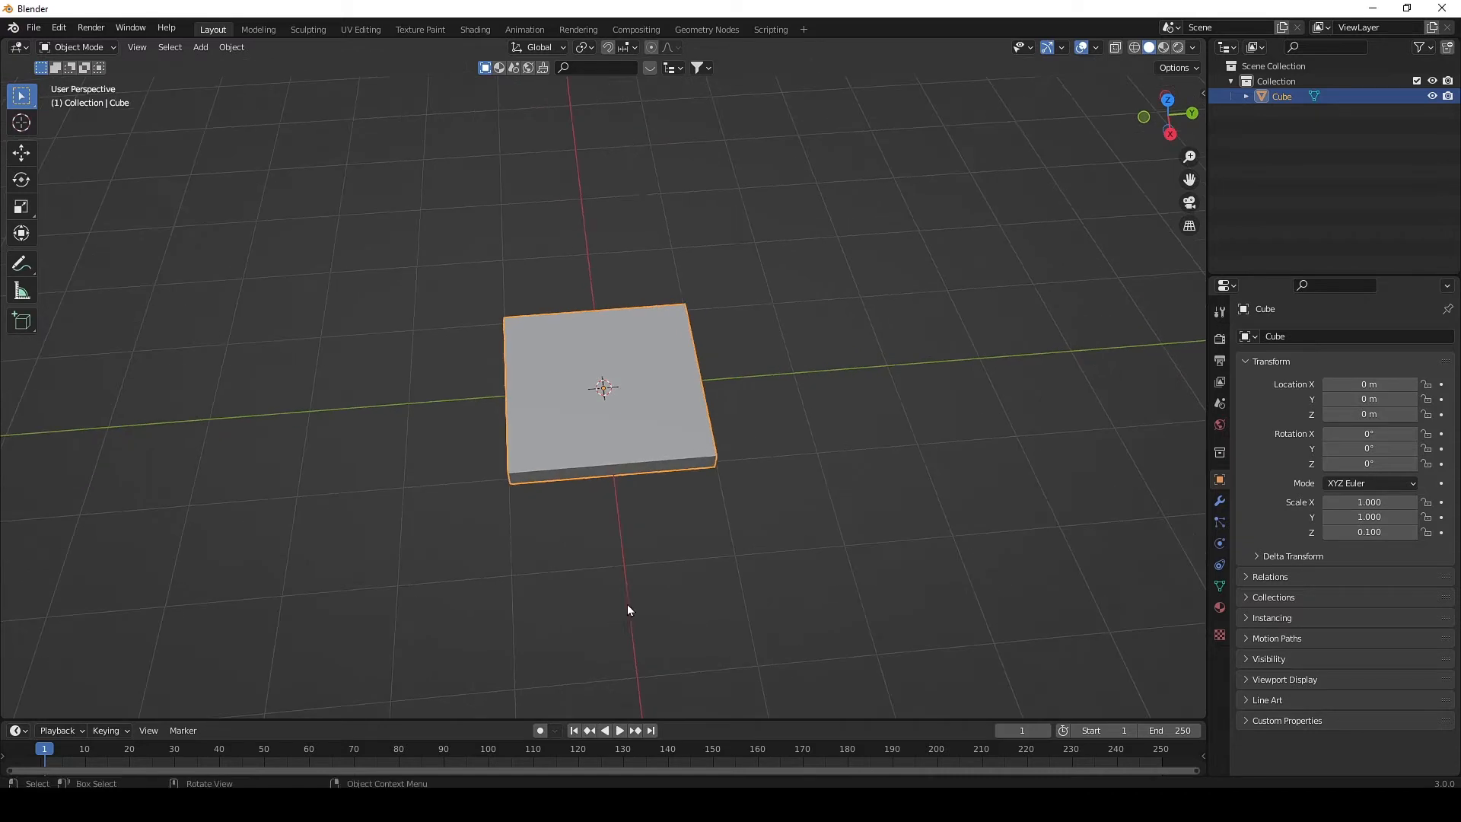
pyautogui.press('Tab')
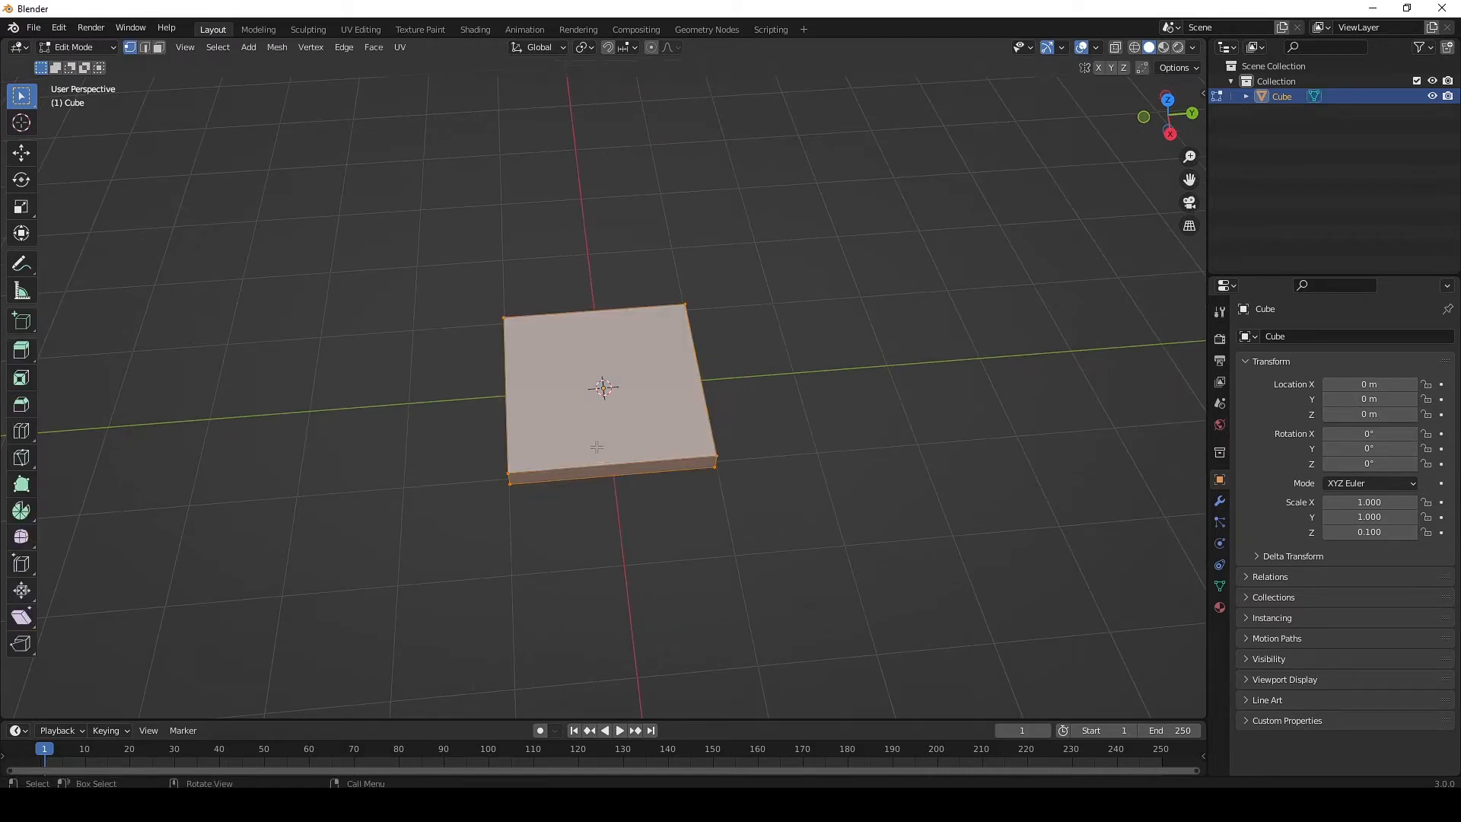
pyautogui.hotkey('alt', 'a')
pyautogui.moveTo(586, 441); pyautogui.dragTo(574, 424, button='middle')
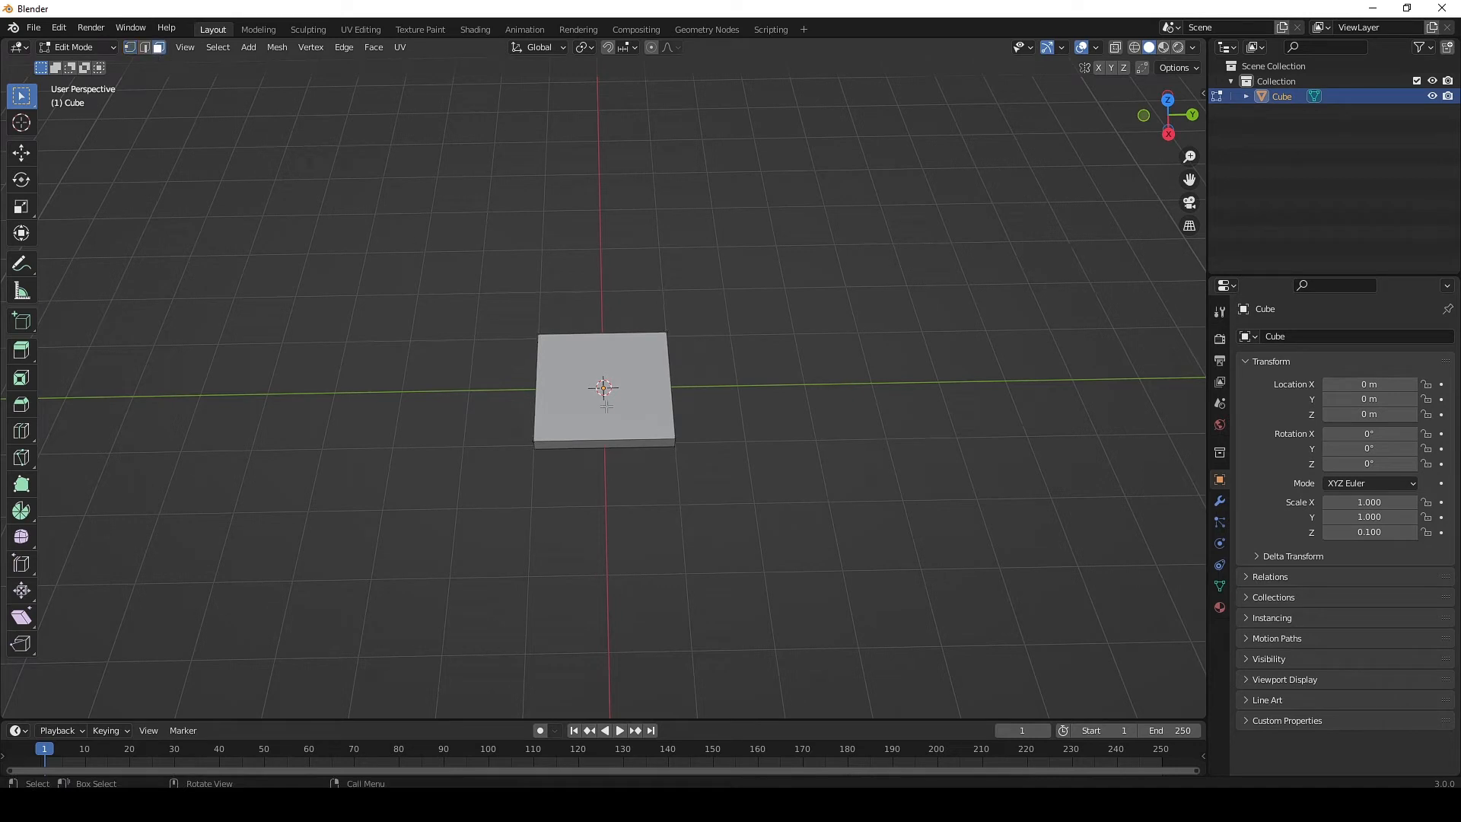
pyautogui.click(606, 406)
pyautogui.moveTo(607, 406); pyautogui.dragTo(593, 397, button='middle')
pyautogui.scroll(4, 380, 384)
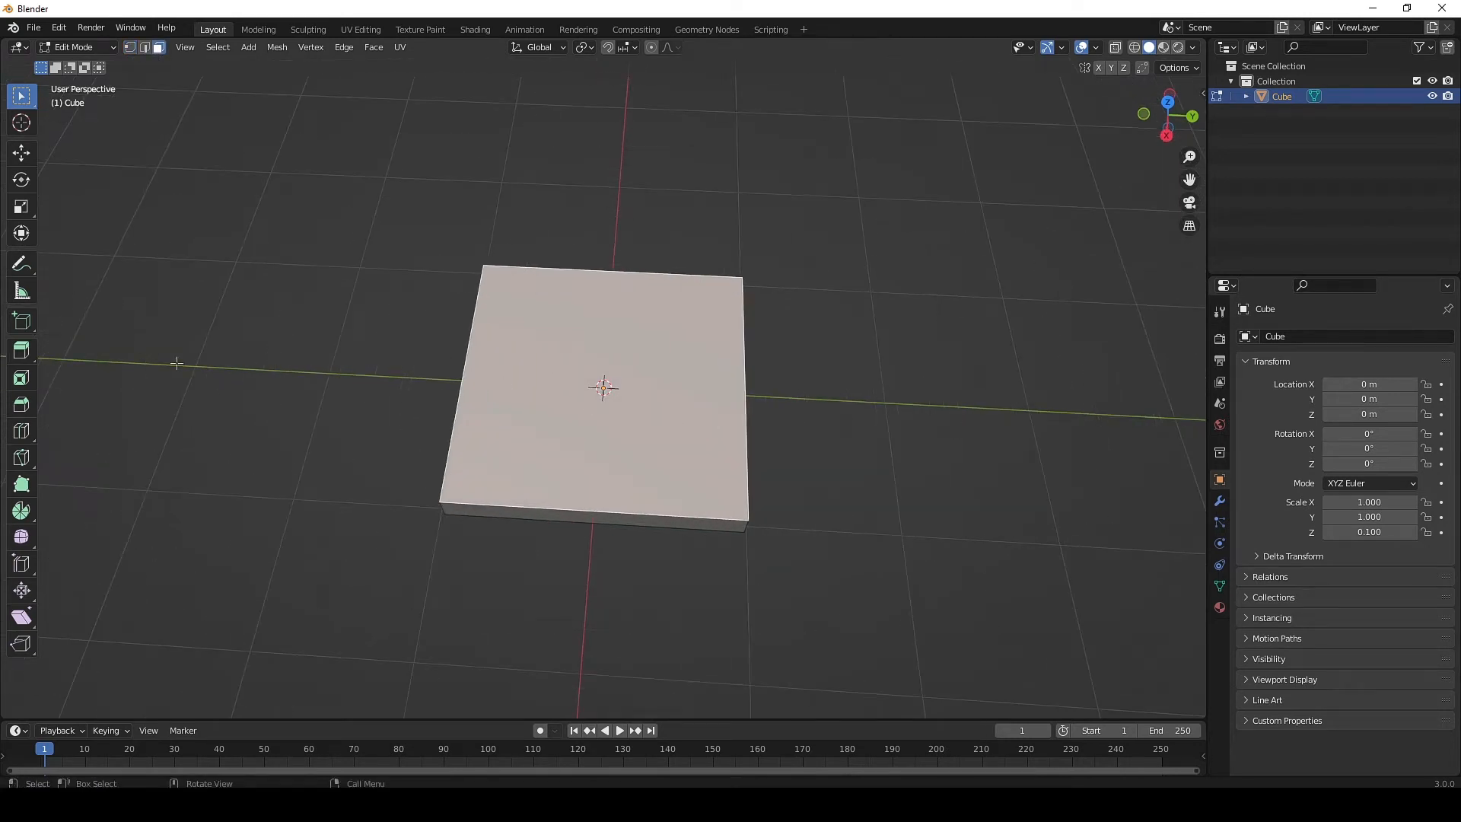
# Step: Cut the top face corner to corner along both diagonals with the Knife tool
pyautogui.click(23, 459)
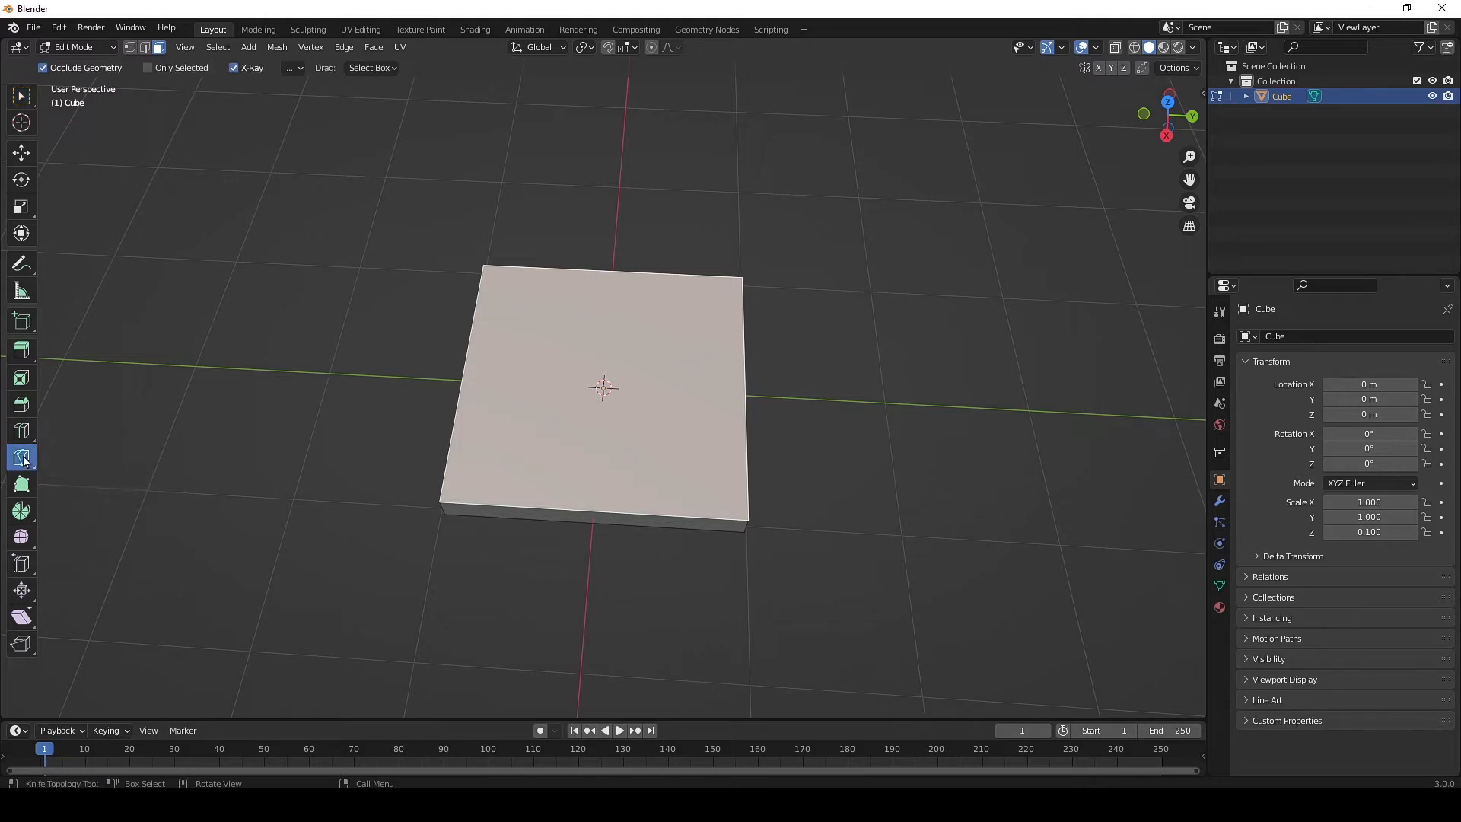
pyautogui.click(440, 501)
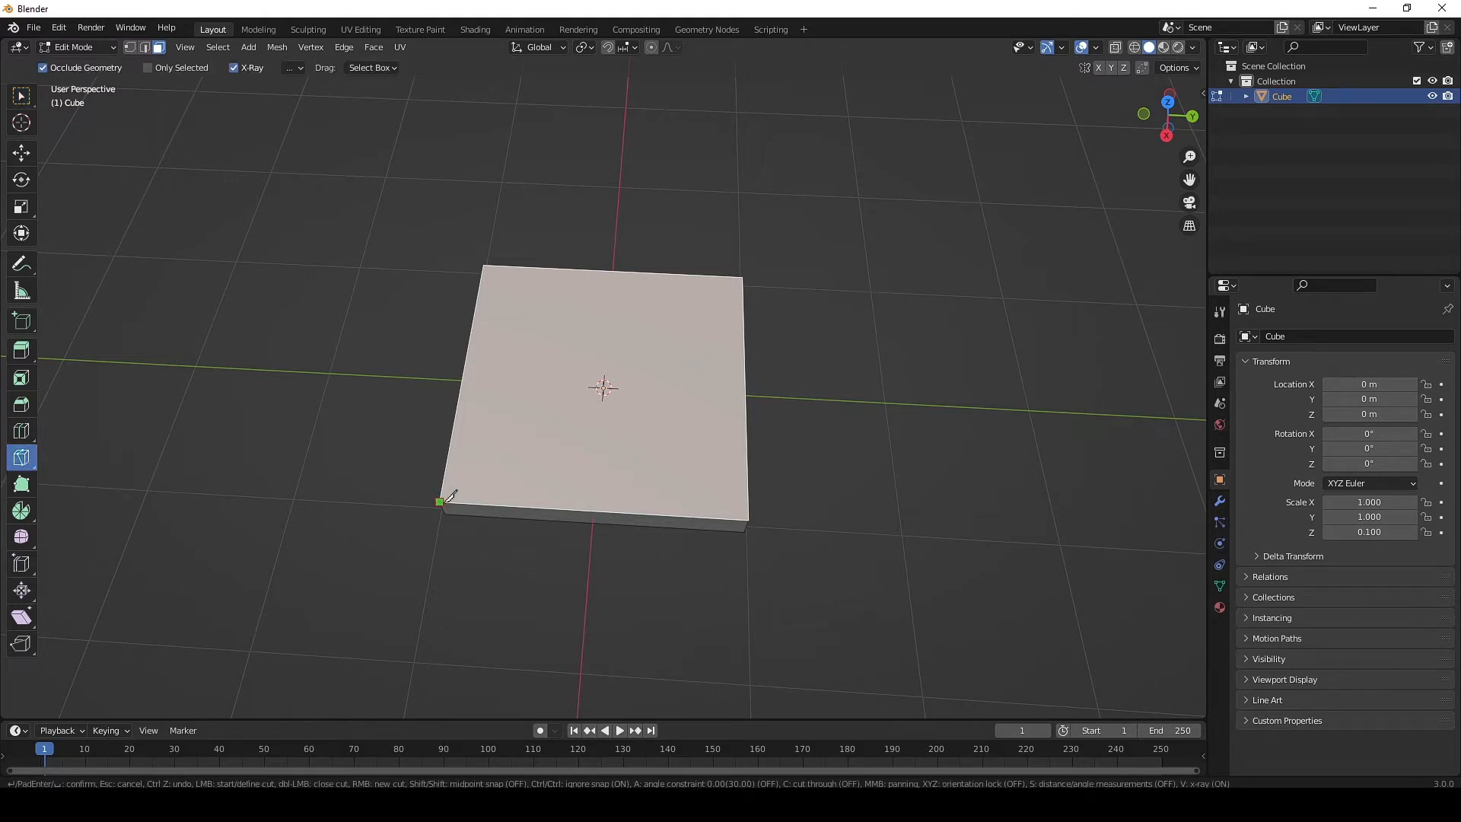
pyautogui.click(748, 276)
pyautogui.press('Return')
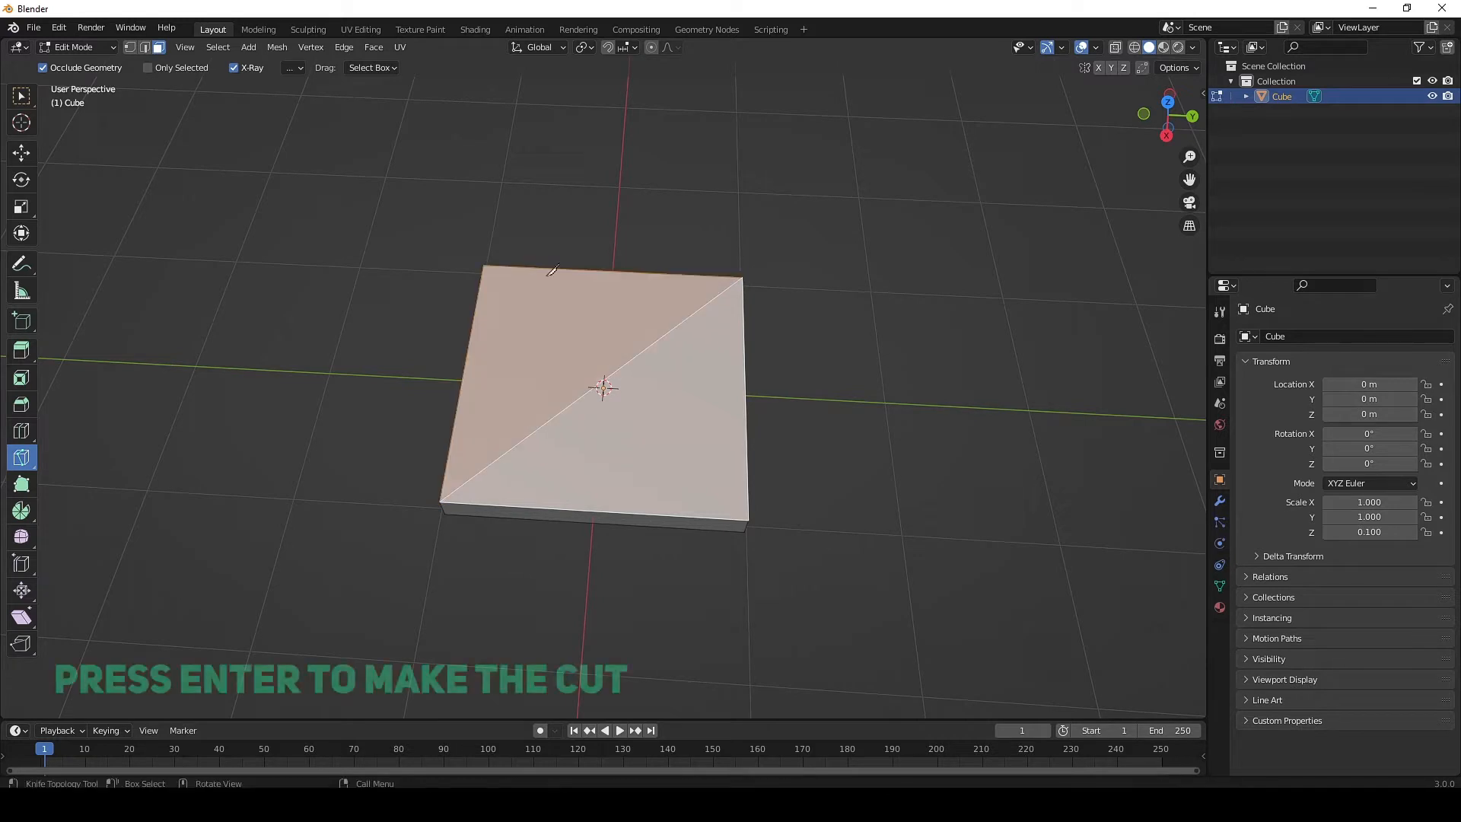
pyautogui.click(484, 265)
pyautogui.click(749, 520)
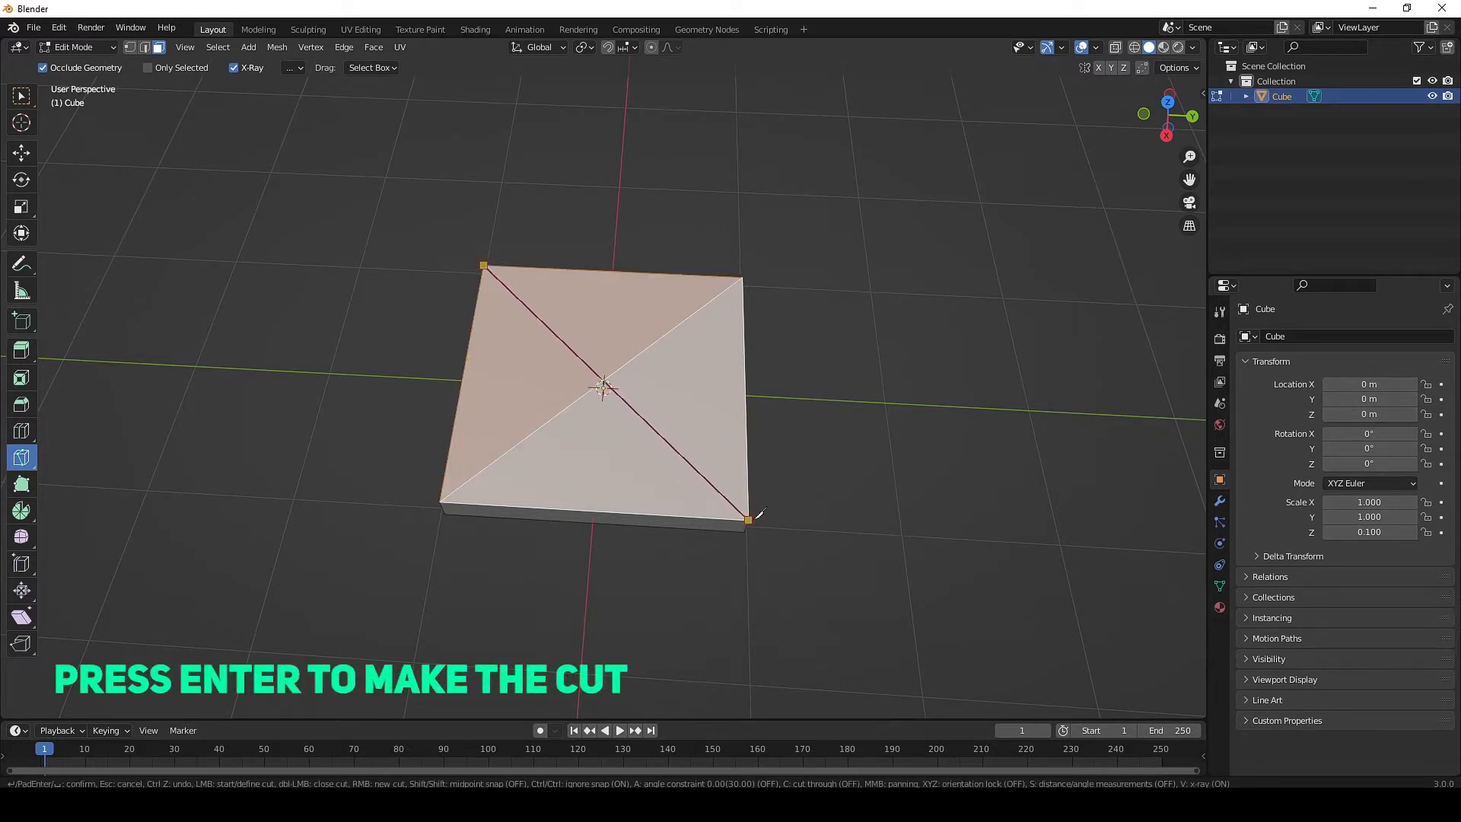
pyautogui.press('Return')
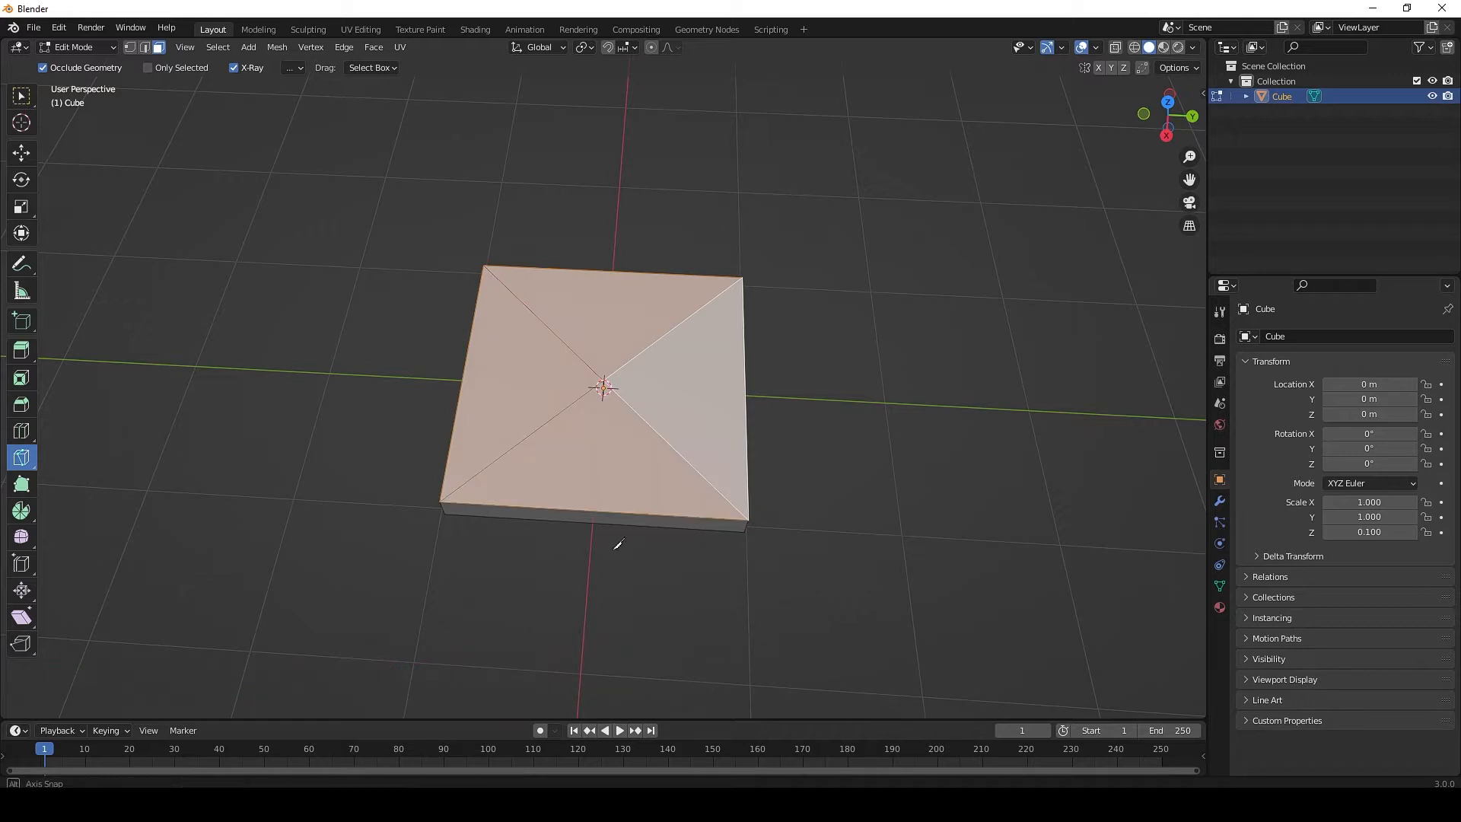
# Step: Cut the slab's bottom face along both diagonals with the Knife tool
pyautogui.moveTo(613, 544); pyautogui.dragTo(496, 247, button='middle')
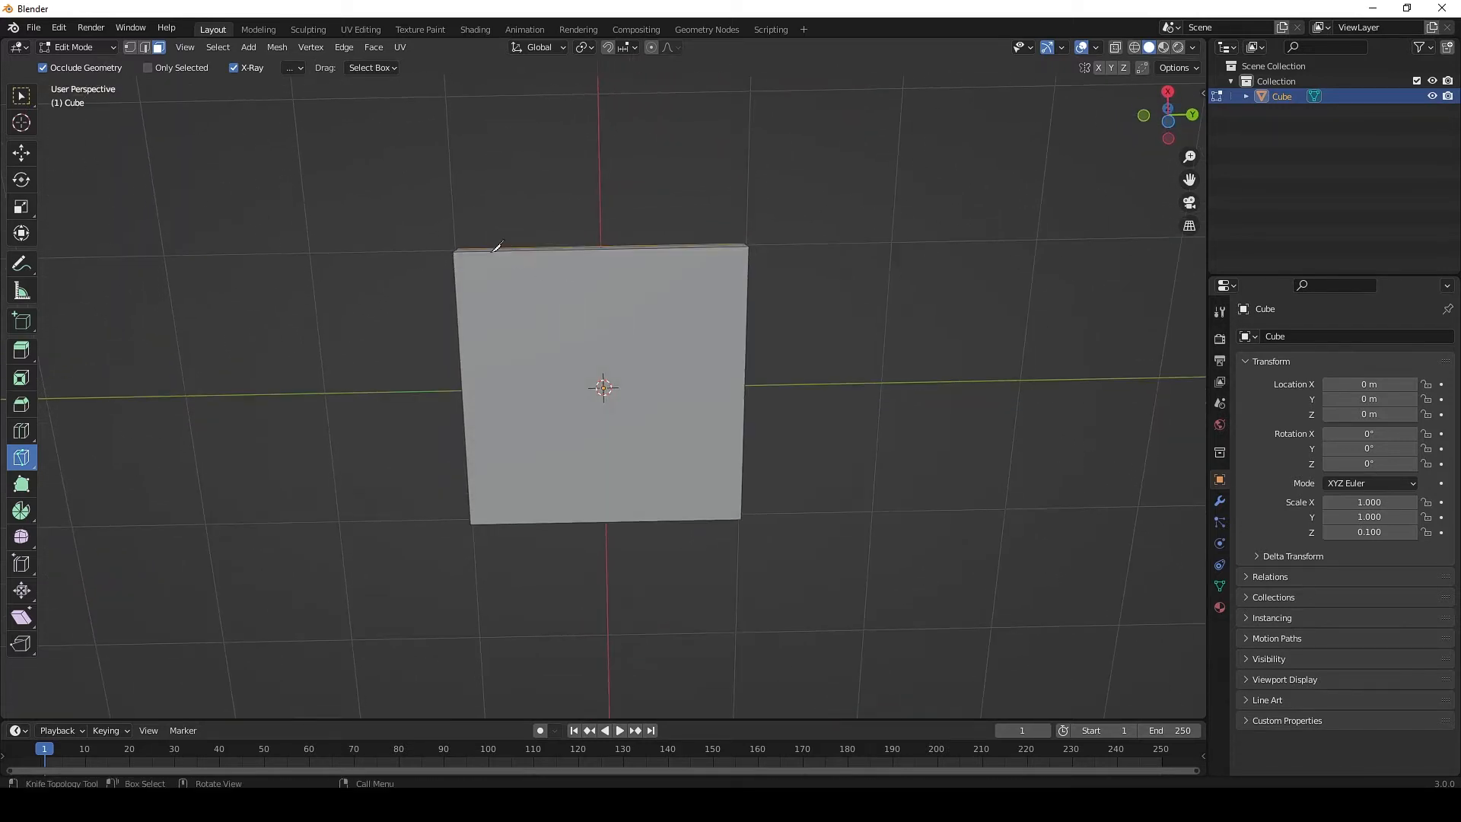
pyautogui.click(454, 251)
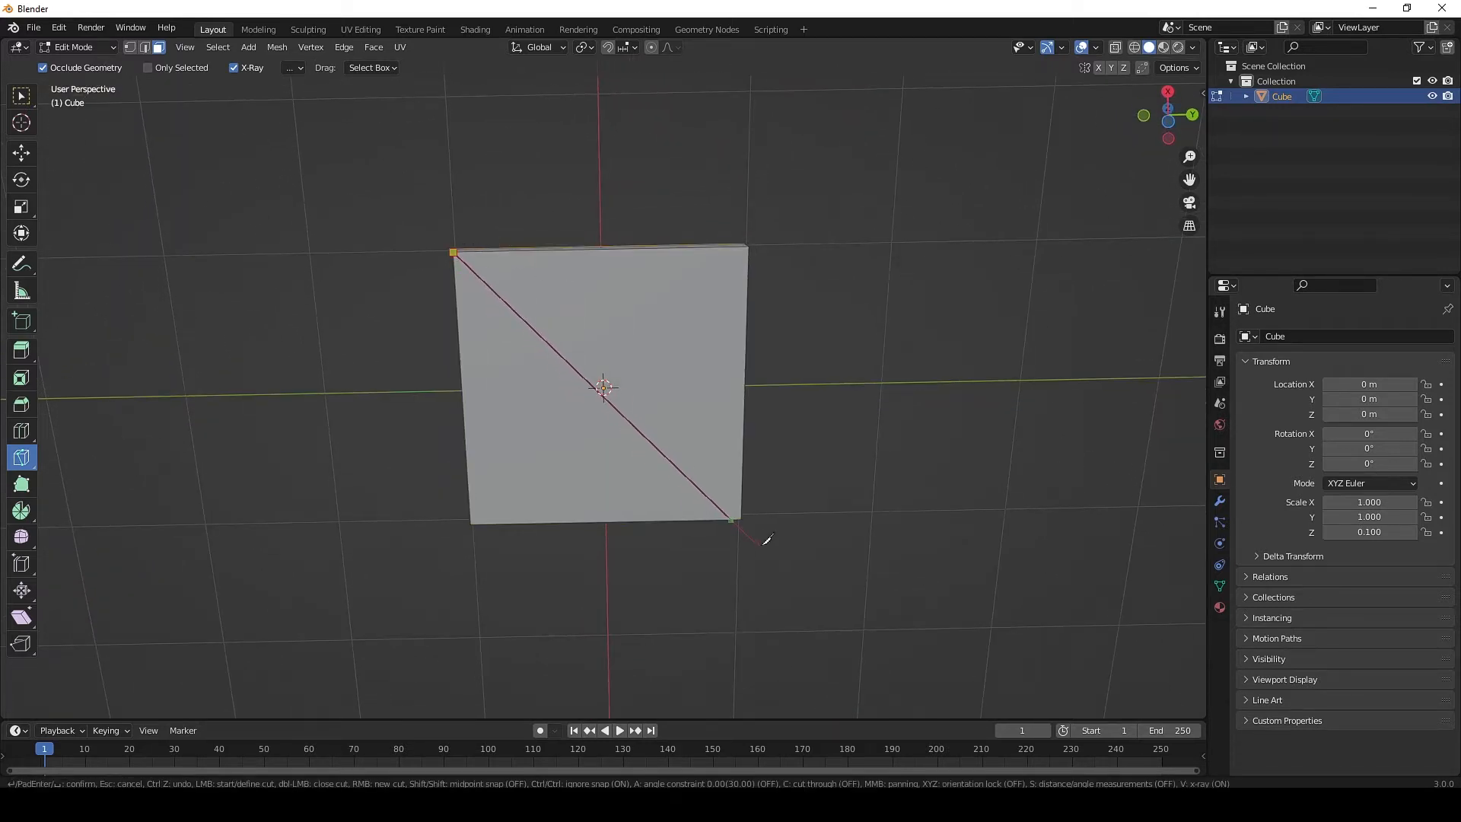
pyautogui.click(743, 518)
pyautogui.press('Return')
pyautogui.moveTo(741, 495); pyautogui.dragTo(716, 235, button='middle')
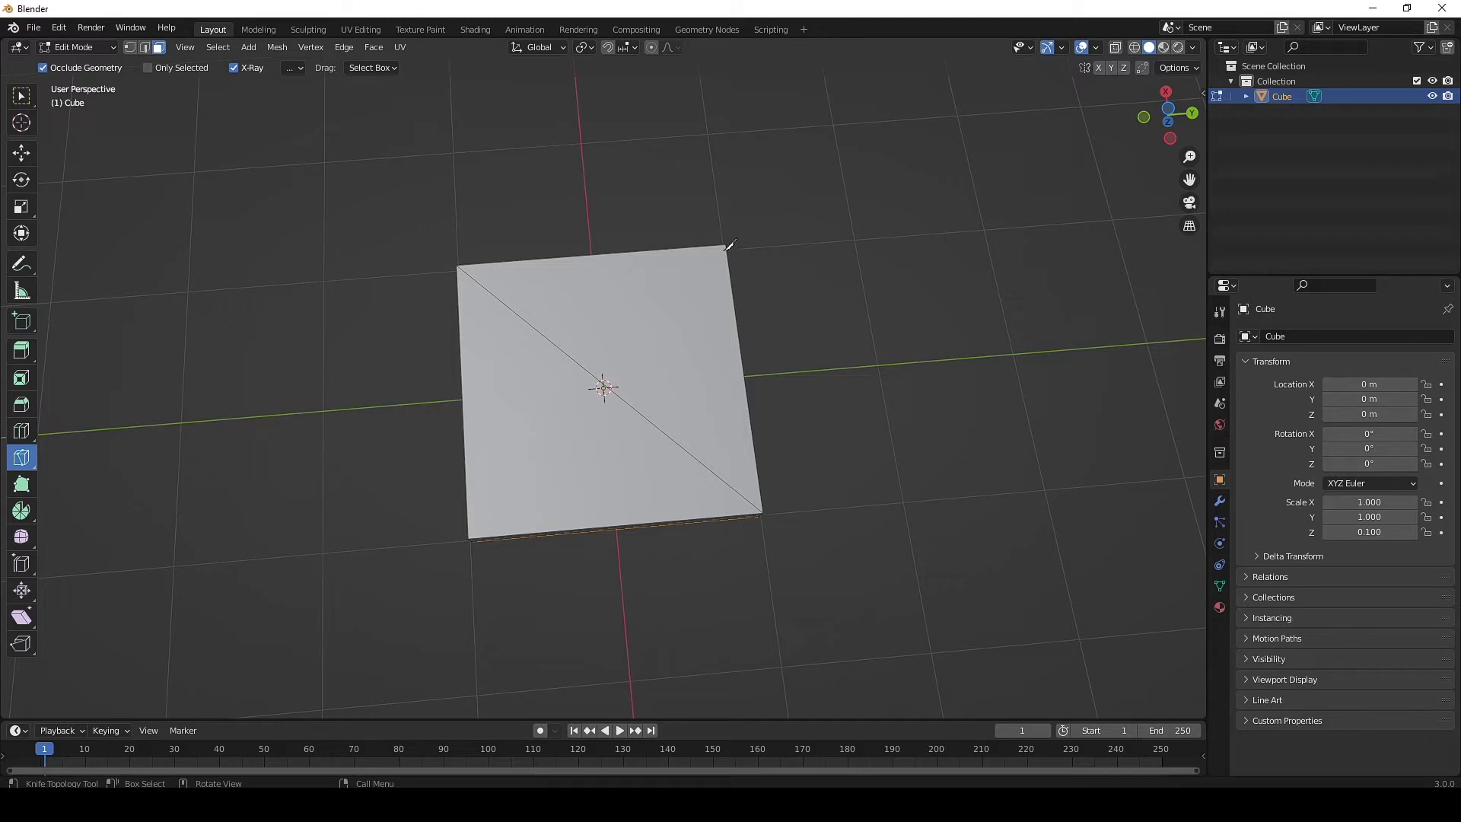
pyautogui.click(725, 246)
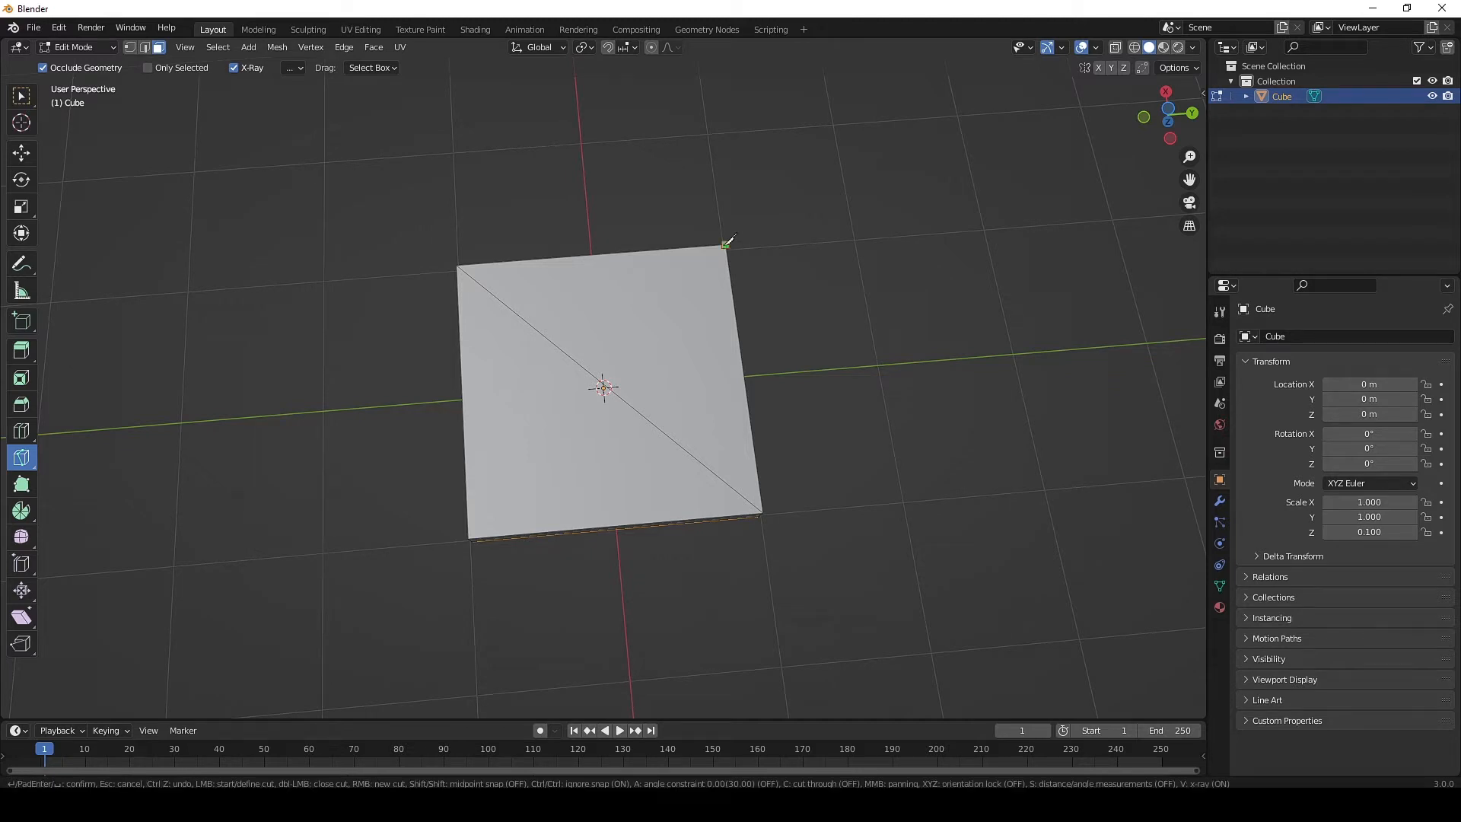
pyautogui.click(468, 535)
pyautogui.moveTo(586, 462); pyautogui.dragTo(607, 32, button='middle')
pyautogui.press('Return')
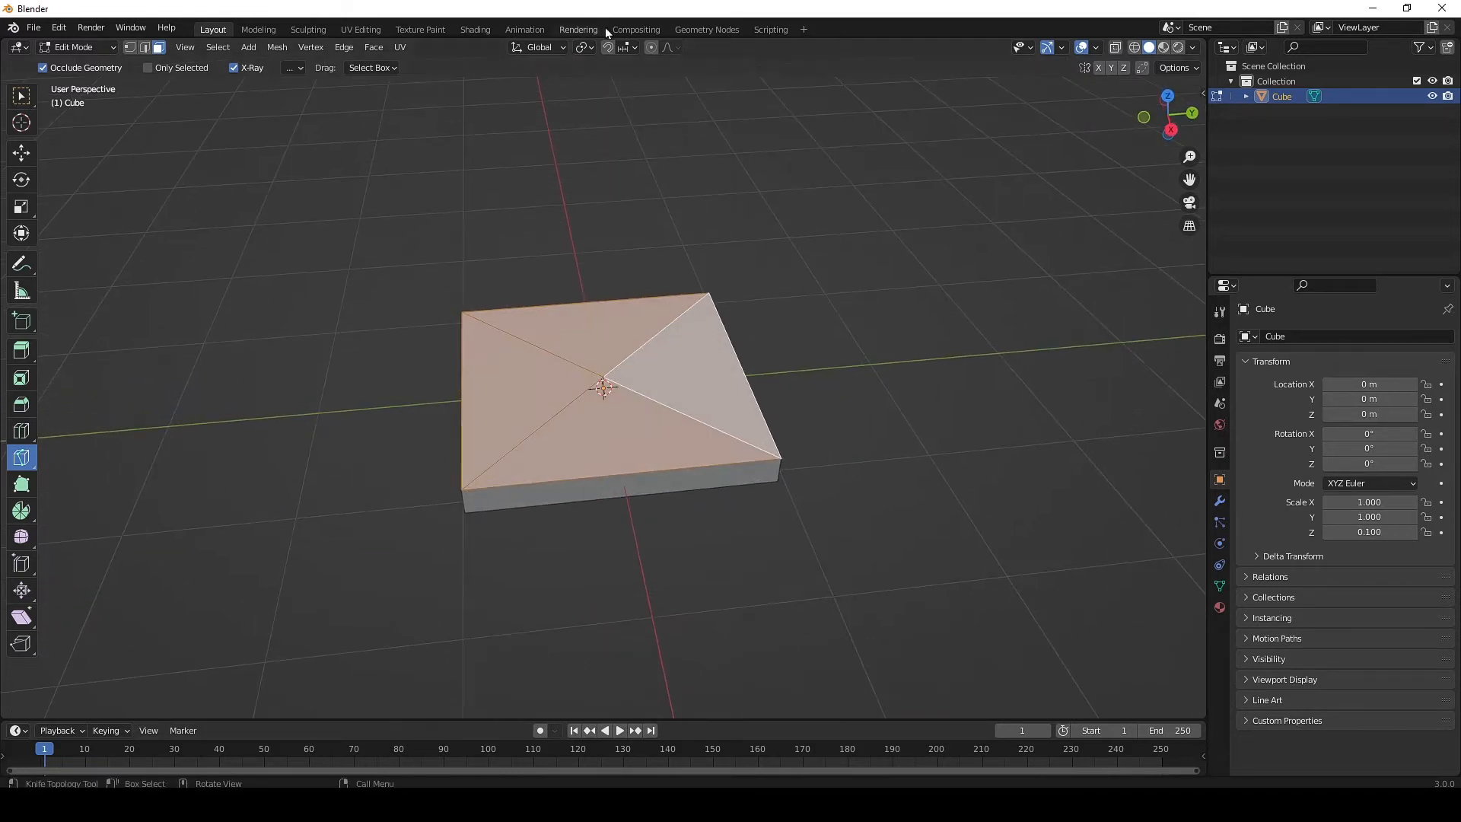
# Step: Check the diagonal cuts on the top and bottom faces by selecting the triangular faces one at a time
pyautogui.moveTo(601, 228); pyautogui.dragTo(561, 340, button='middle')
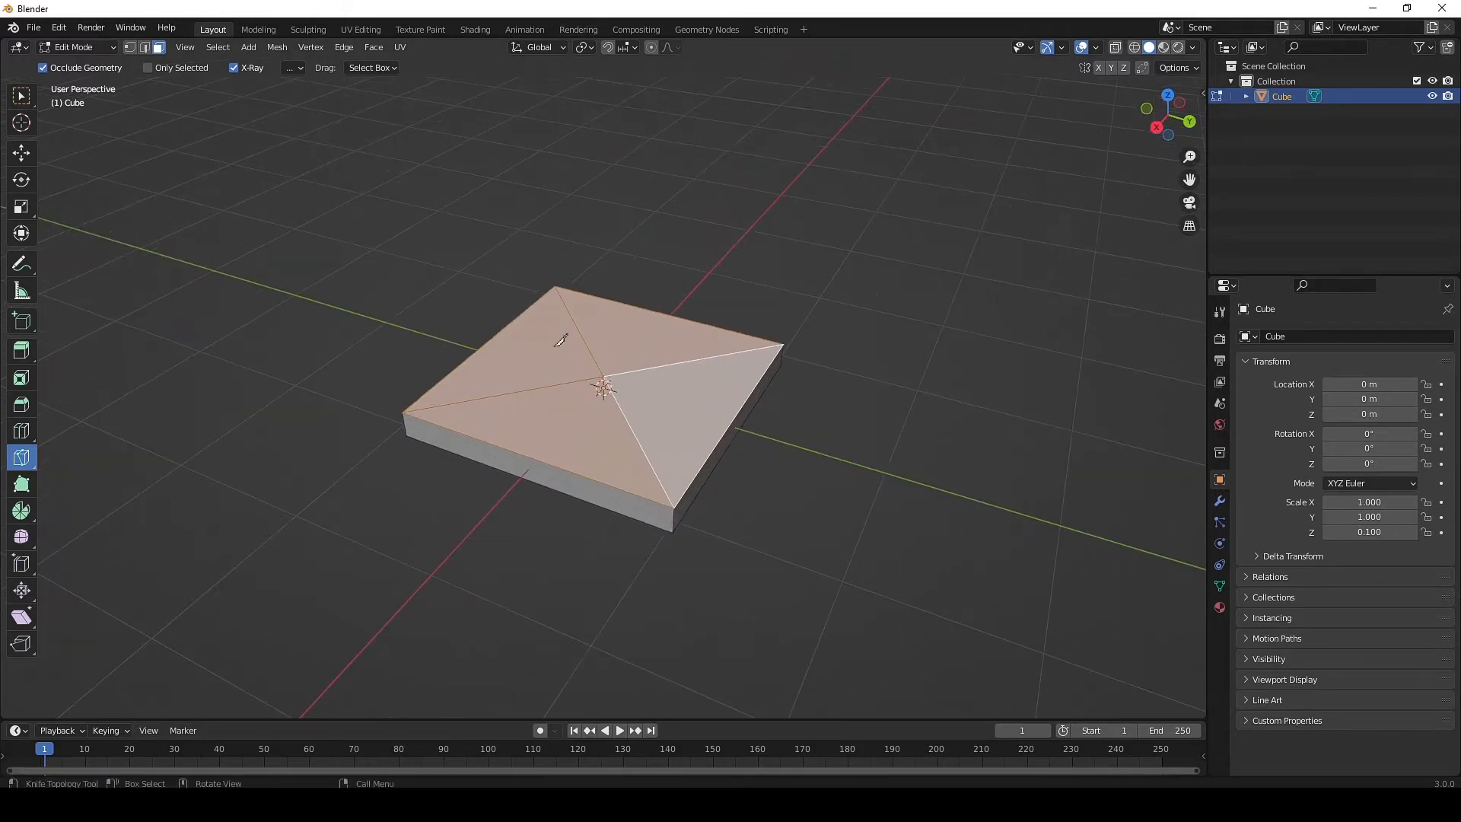
pyautogui.click(21, 95)
pyautogui.moveTo(443, 335); pyautogui.dragTo(610, 317, button='middle')
pyautogui.click(580, 422)
pyautogui.click(511, 384)
pyautogui.click(587, 328)
pyautogui.click(686, 397)
pyautogui.click(596, 453)
pyautogui.click(610, 317)
pyautogui.click(644, 409)
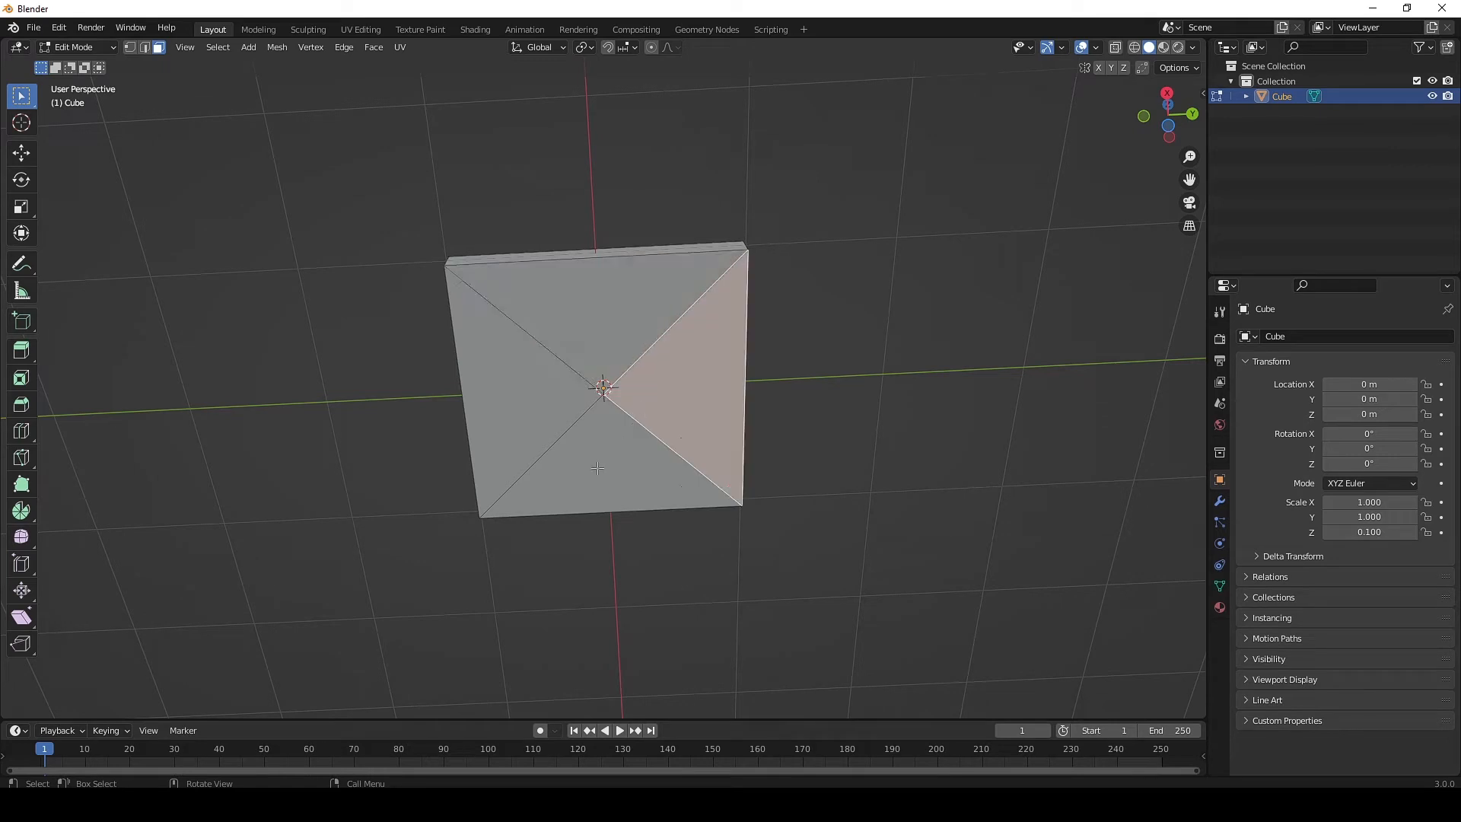
pyautogui.click(525, 382)
pyautogui.click(595, 422)
pyautogui.click(600, 308)
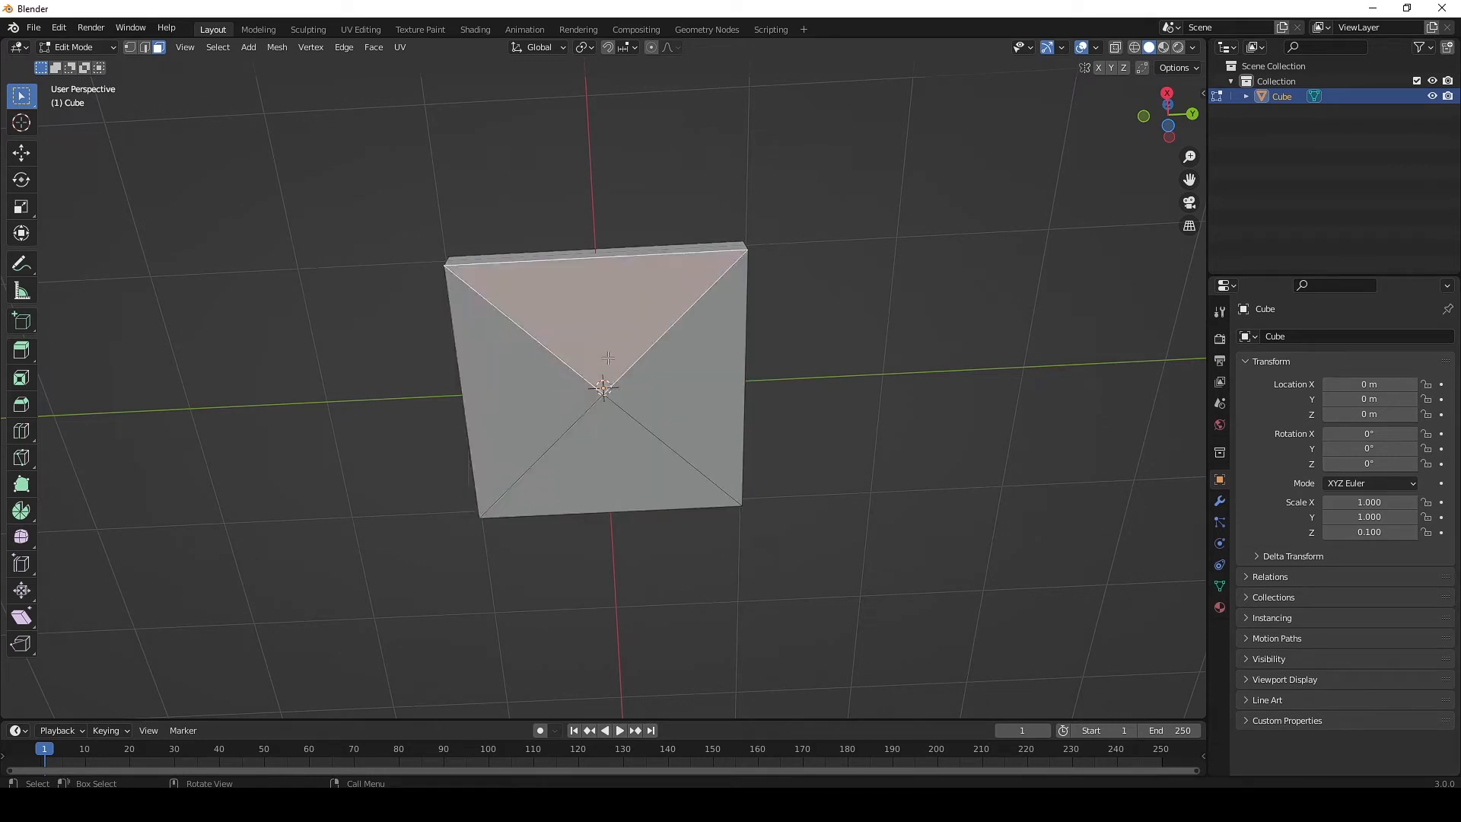
pyautogui.moveTo(600, 308); pyautogui.dragTo(618, 562, button='middle')
pyautogui.scroll(-3, 254, 180)
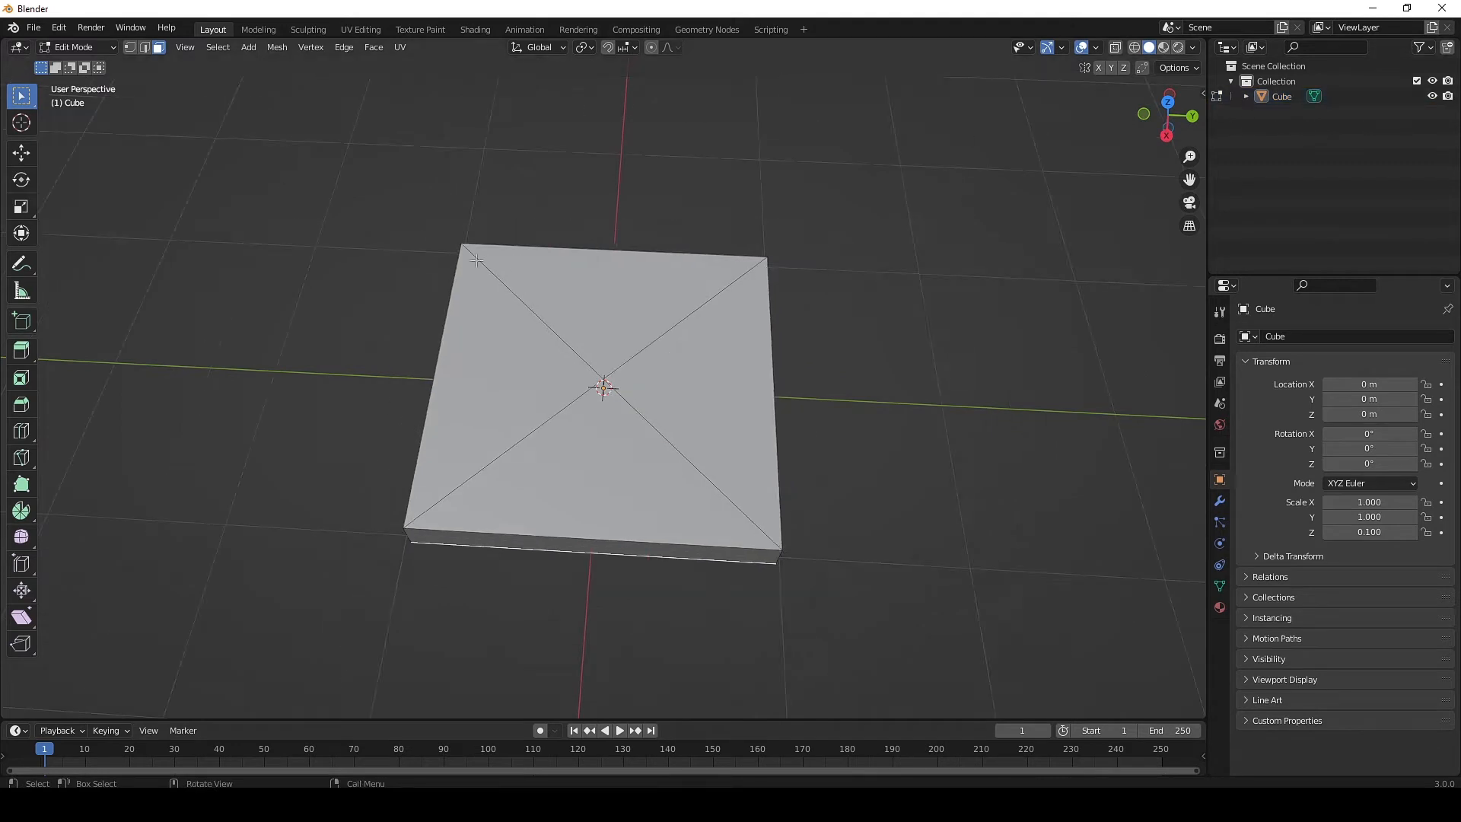
# Step: Return to Object Mode and add a second cube mesh at the origin
pyautogui.press('Tab')
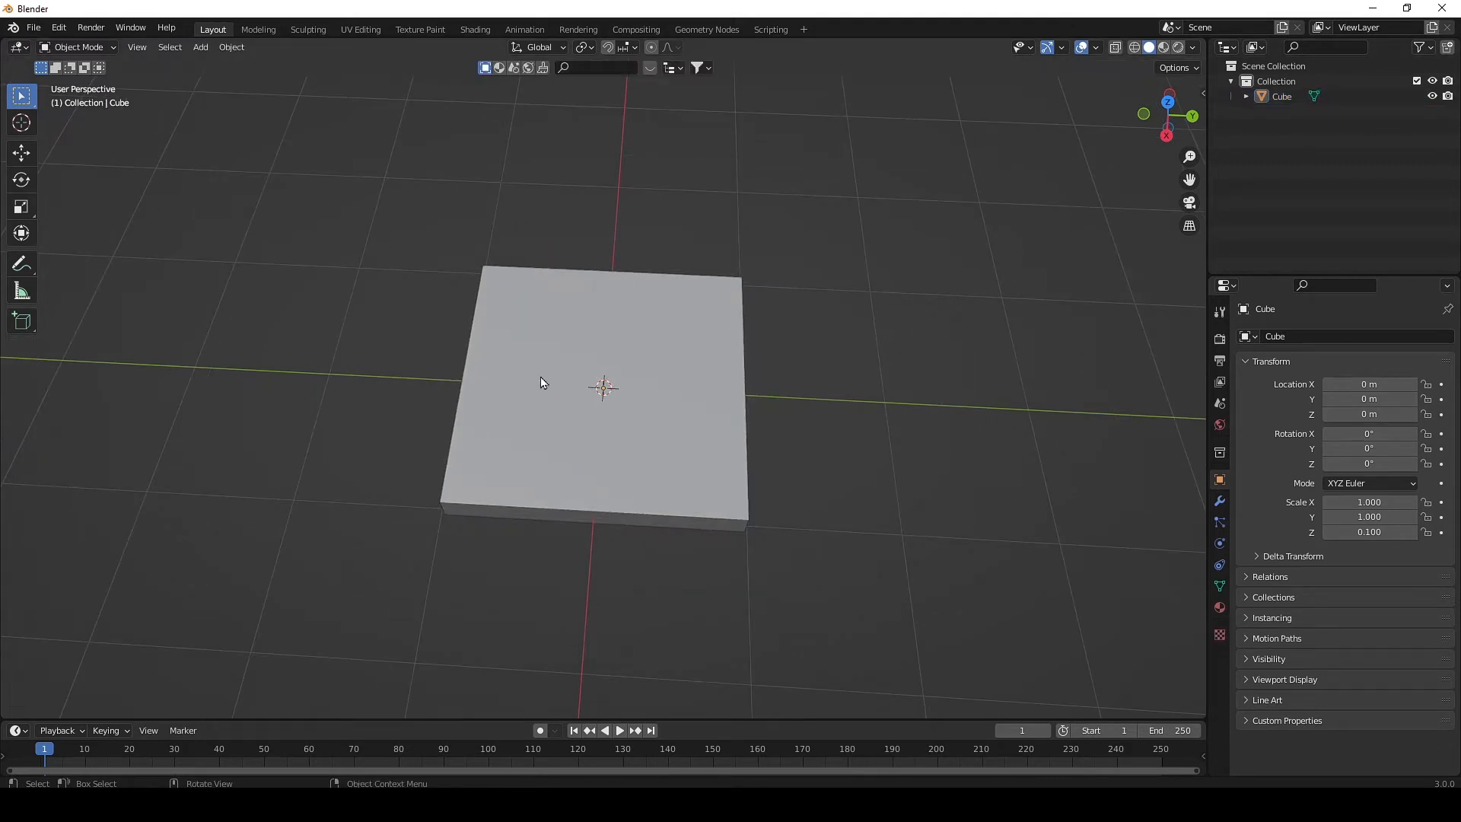
pyautogui.hotkey('shift', 'a')
pyautogui.moveTo(432, 480)
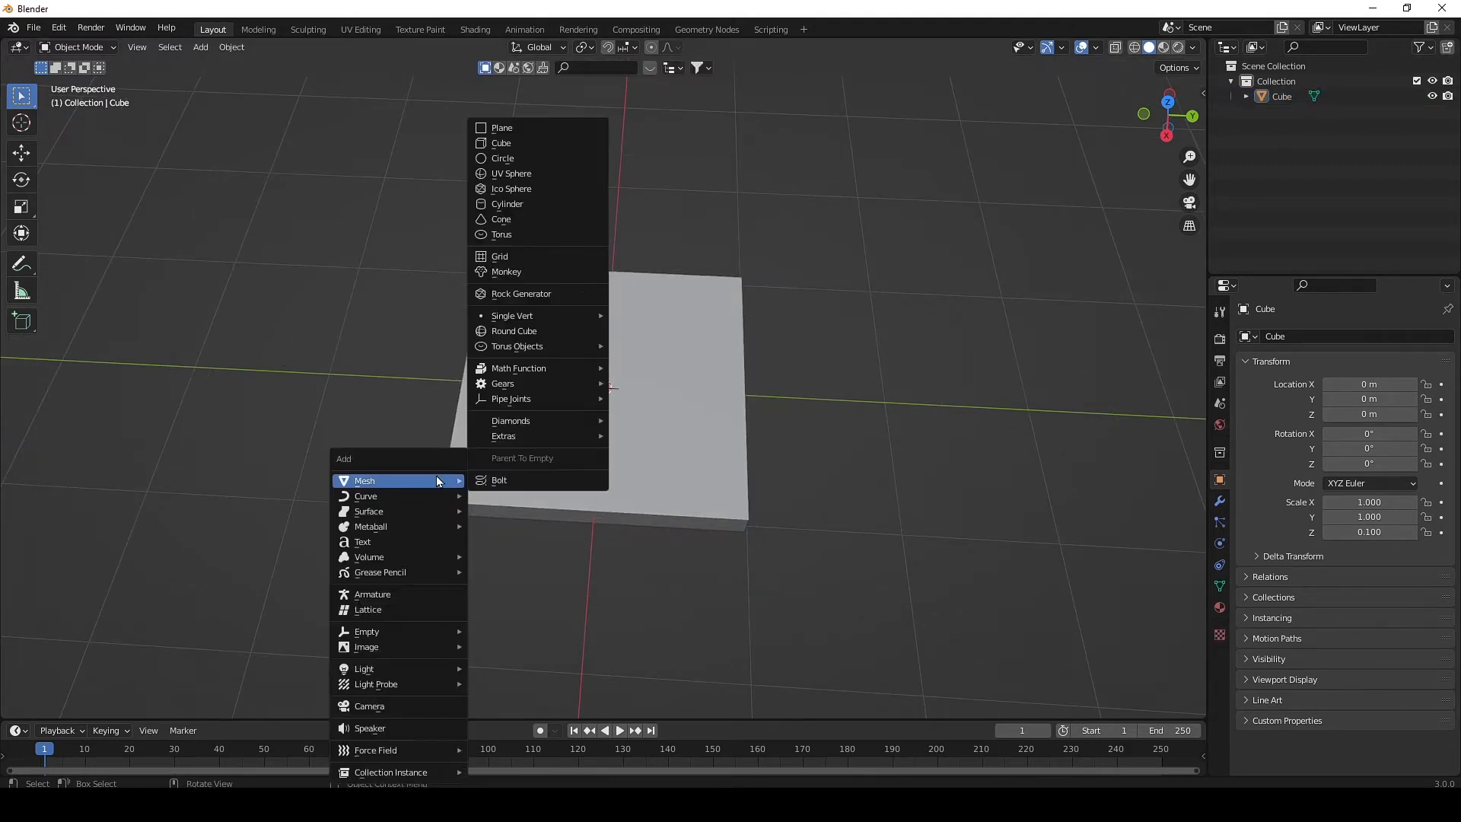
pyautogui.click(516, 143)
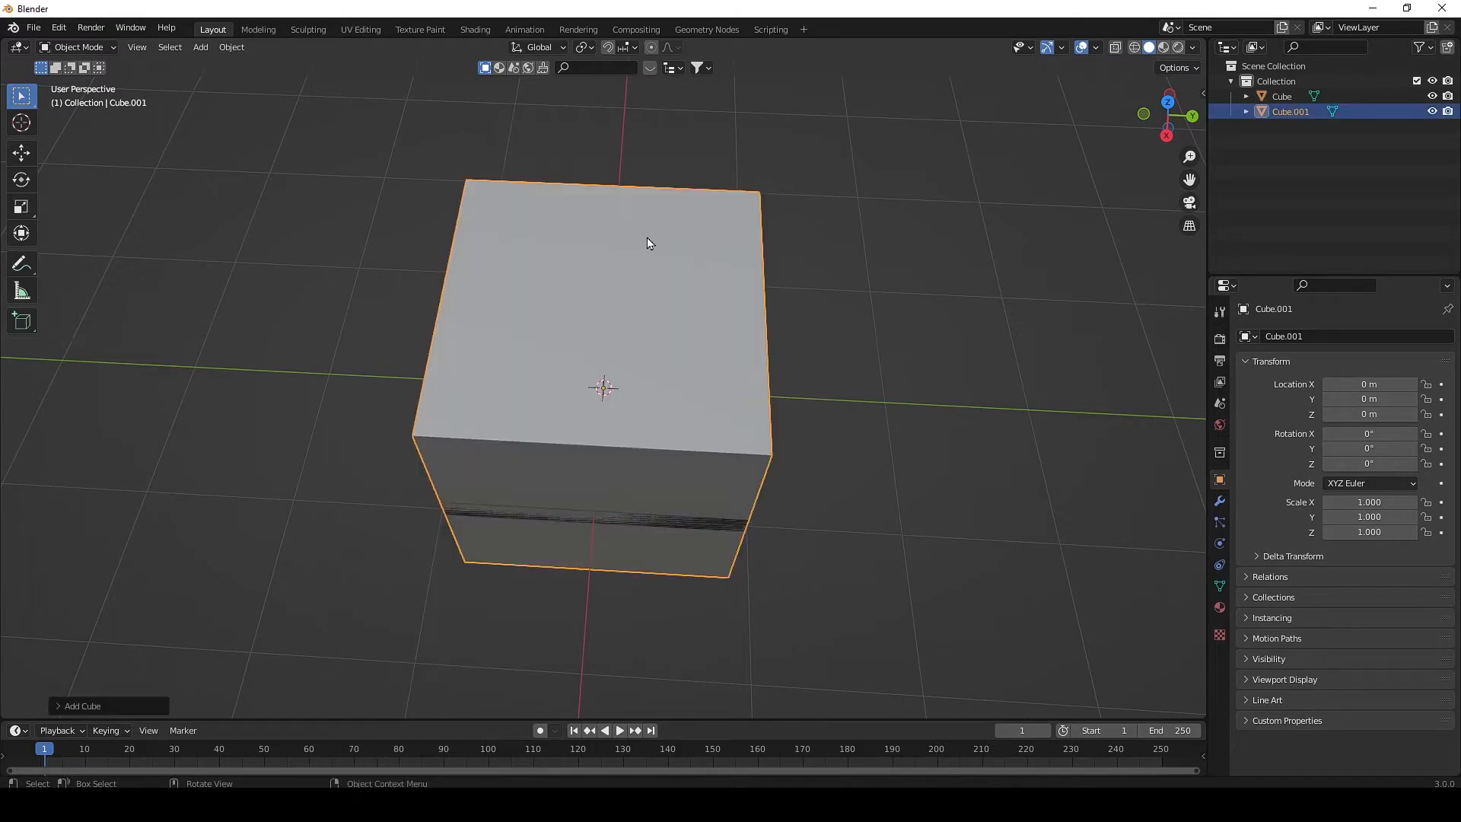
# Step: Scale the new cube down uniformly to about 0.58 so that it fits within the slab's outline
pyautogui.press('s')
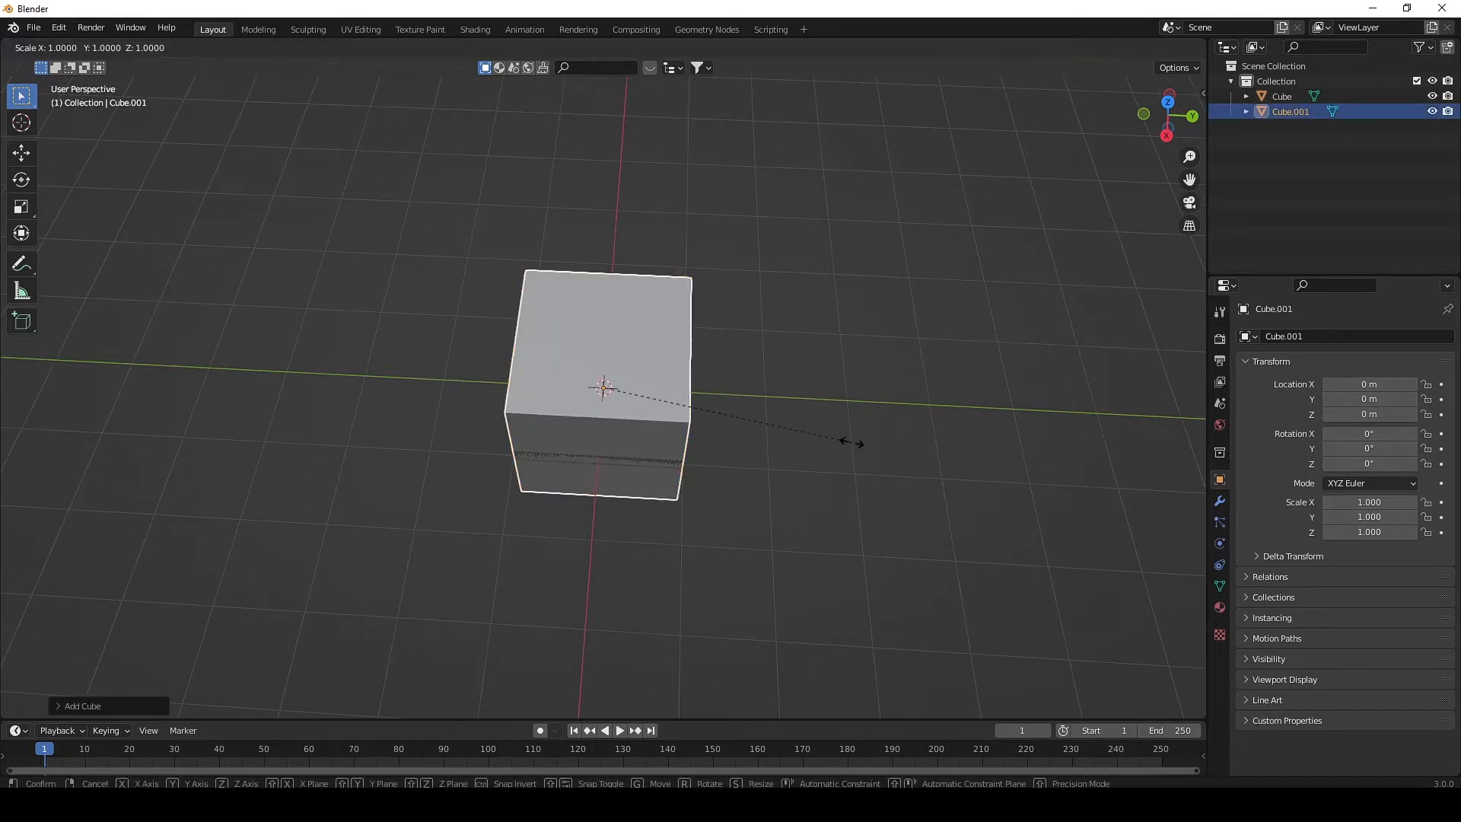
pyautogui.click(732, 433)
pyautogui.scroll(3, 732, 433)
pyautogui.scroll(-1, 731, 433)
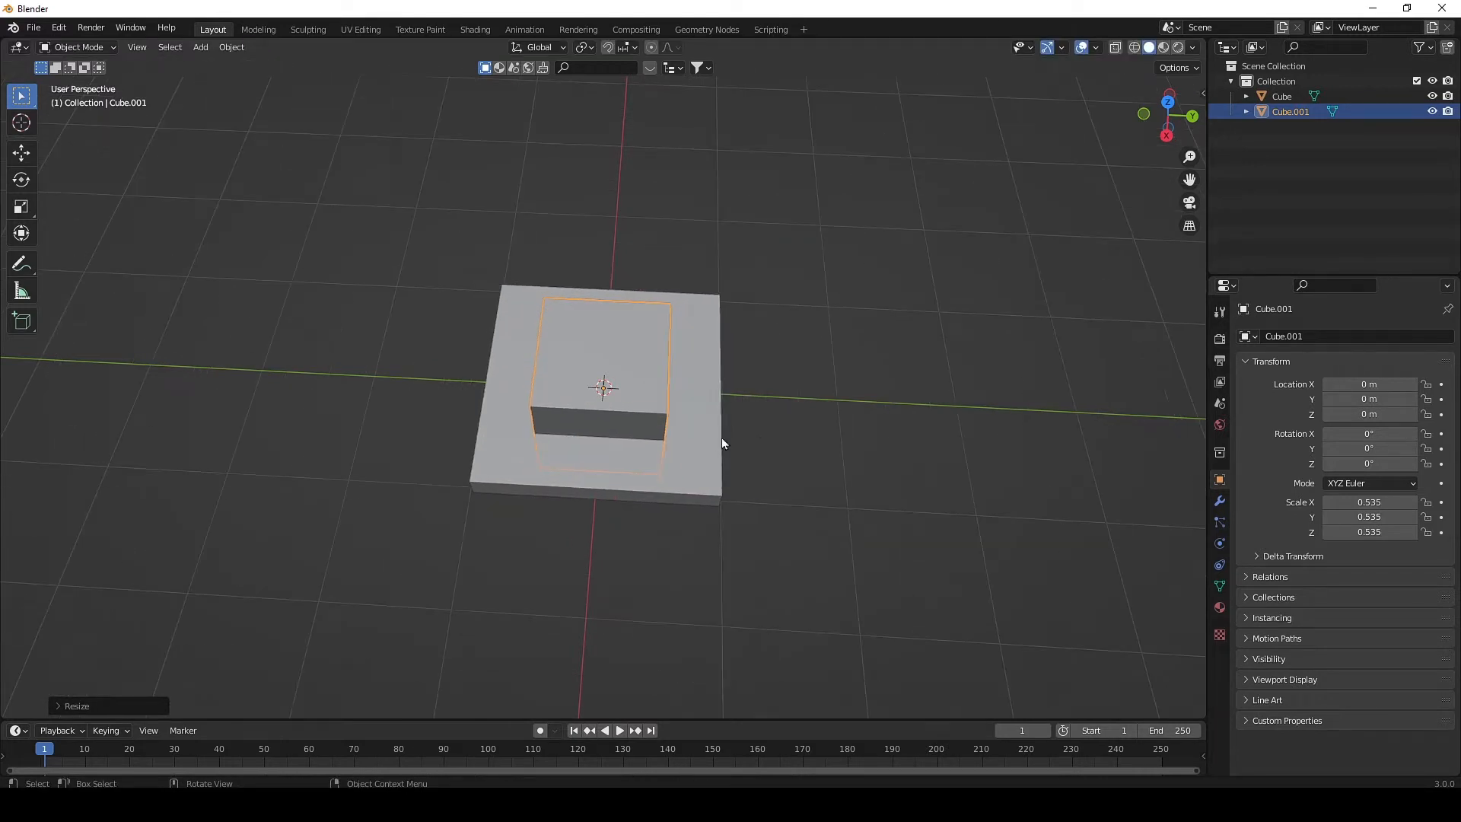
pyautogui.press('s')
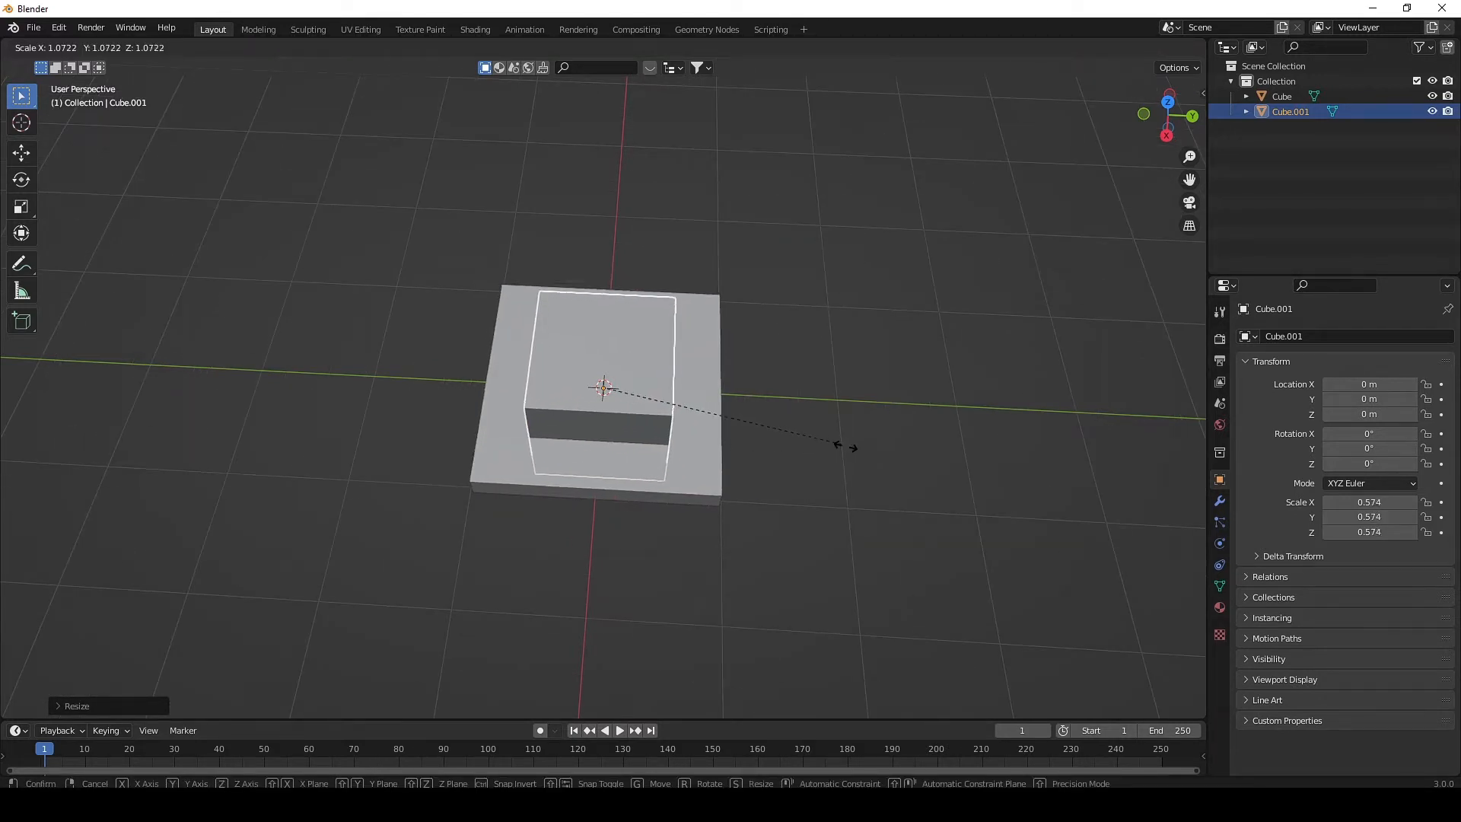
pyautogui.click(842, 448)
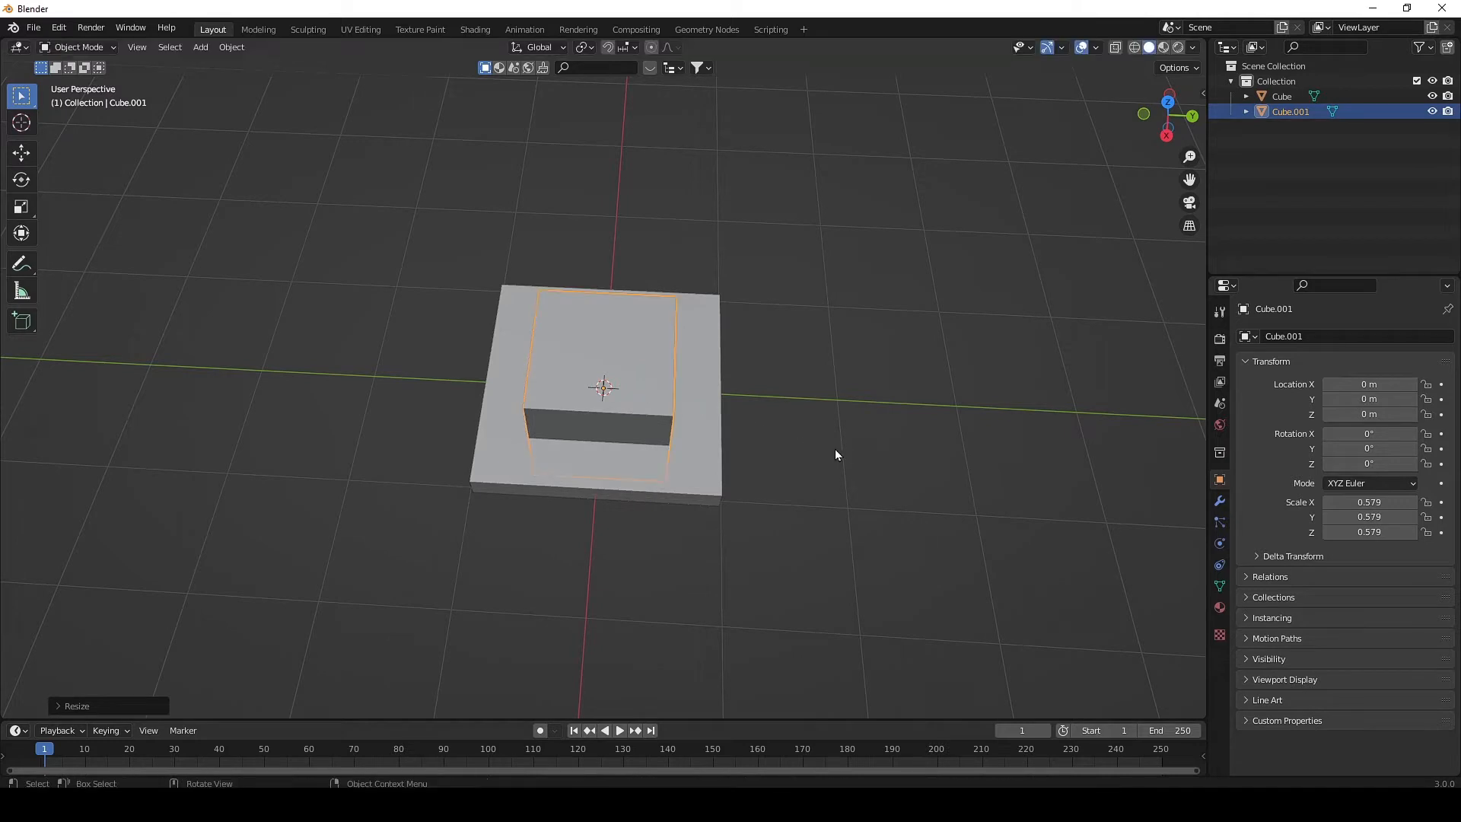
pyautogui.moveTo(833, 449); pyautogui.dragTo(831, 400, button='middle')
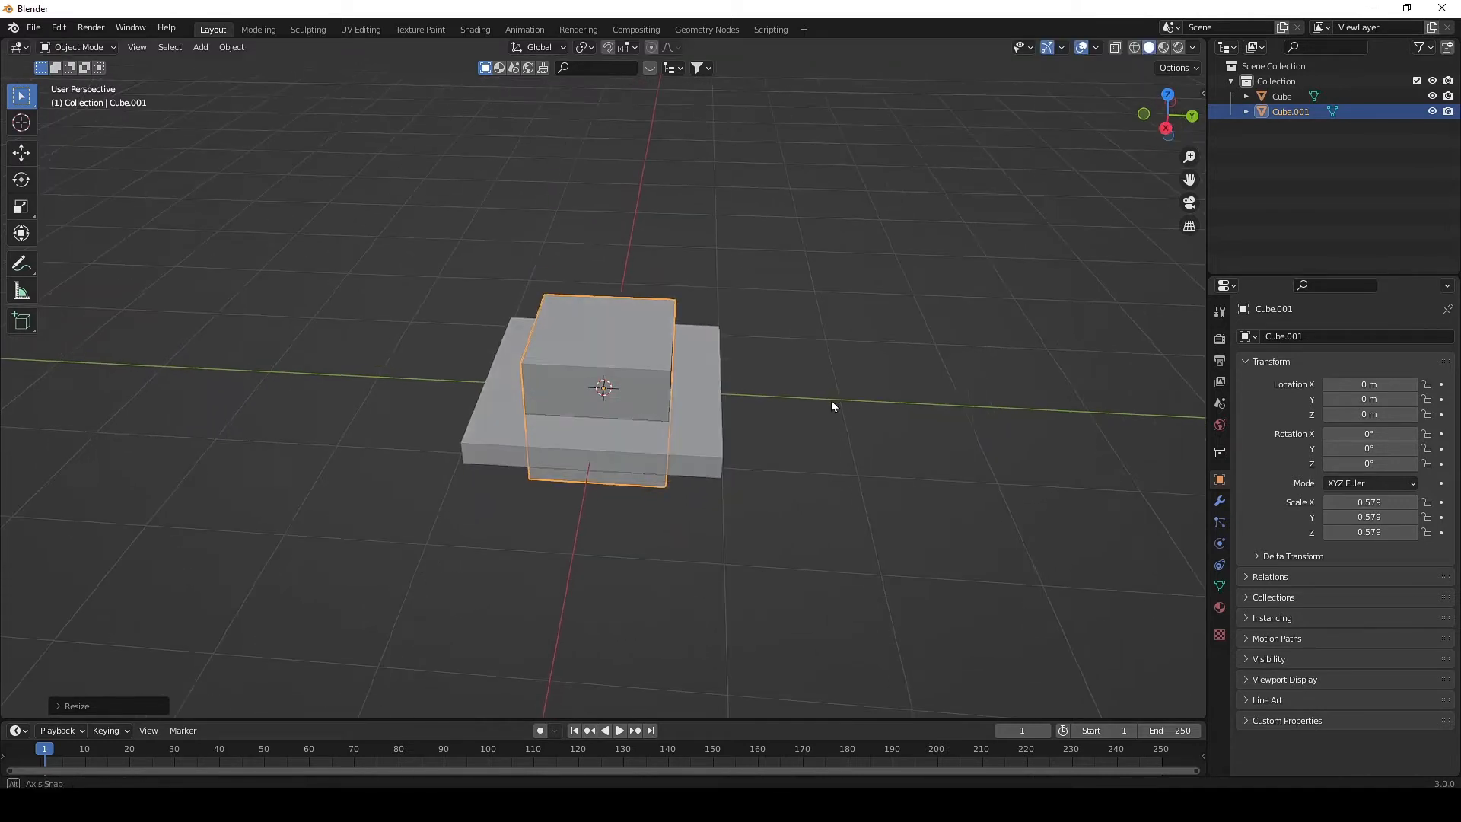
# Step: Cut the smaller cube's shape out of the slab with a Boolean Difference modifier targeting Cube.001 and apply the modifier
pyautogui.click(1279, 96)
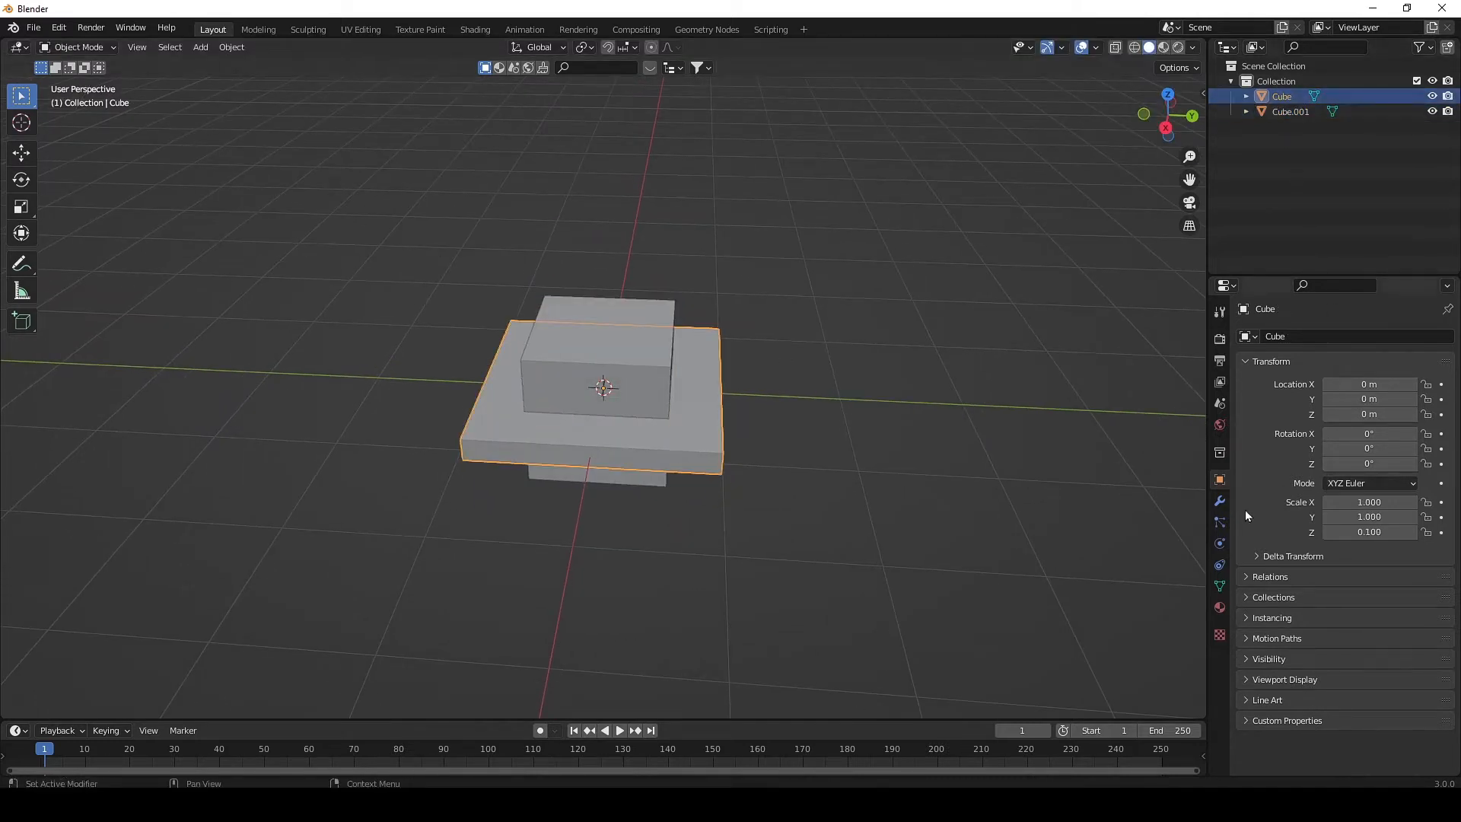
pyautogui.click(1218, 502)
pyautogui.click(1263, 338)
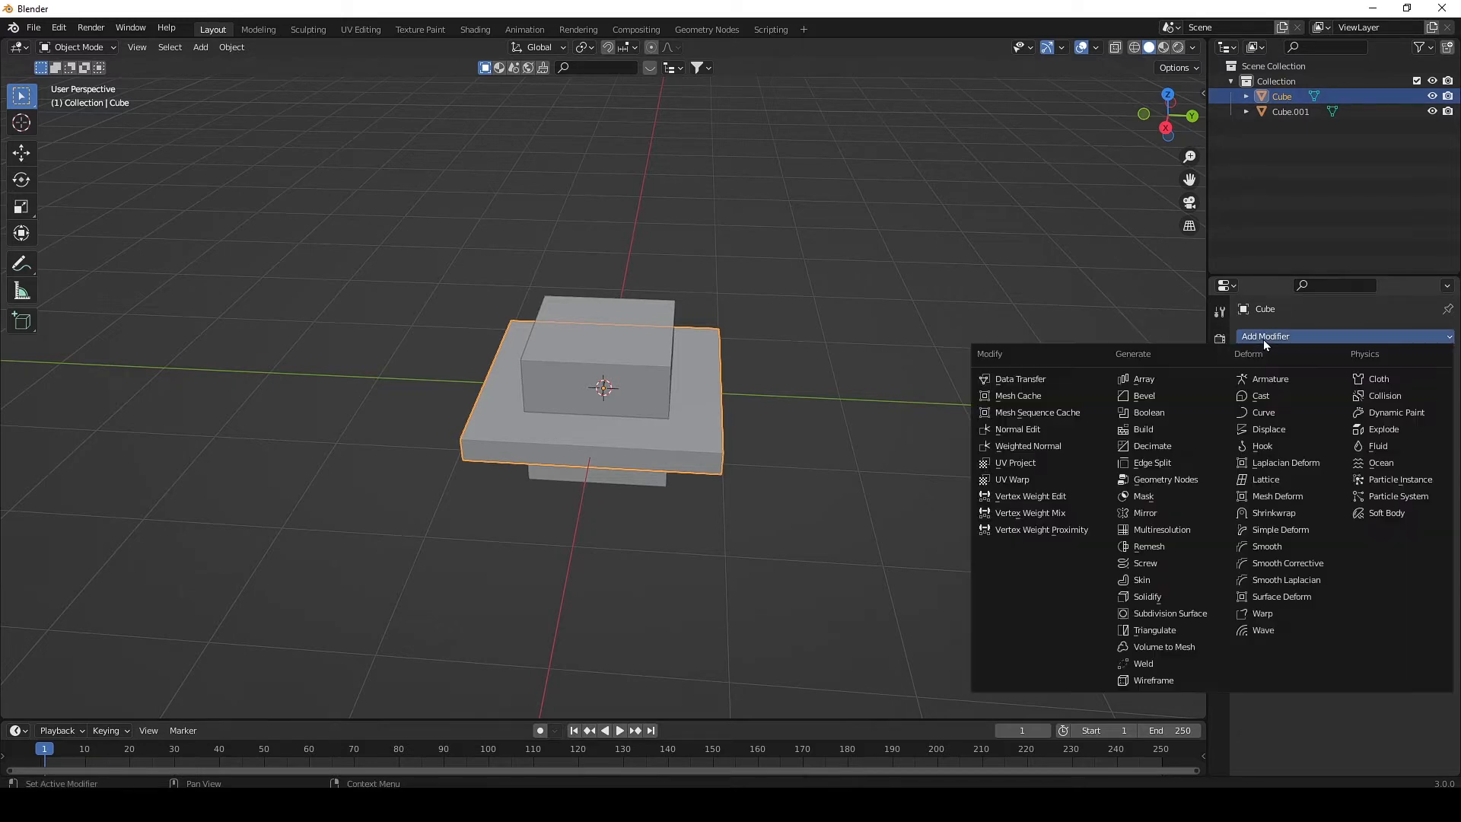
pyautogui.click(1146, 413)
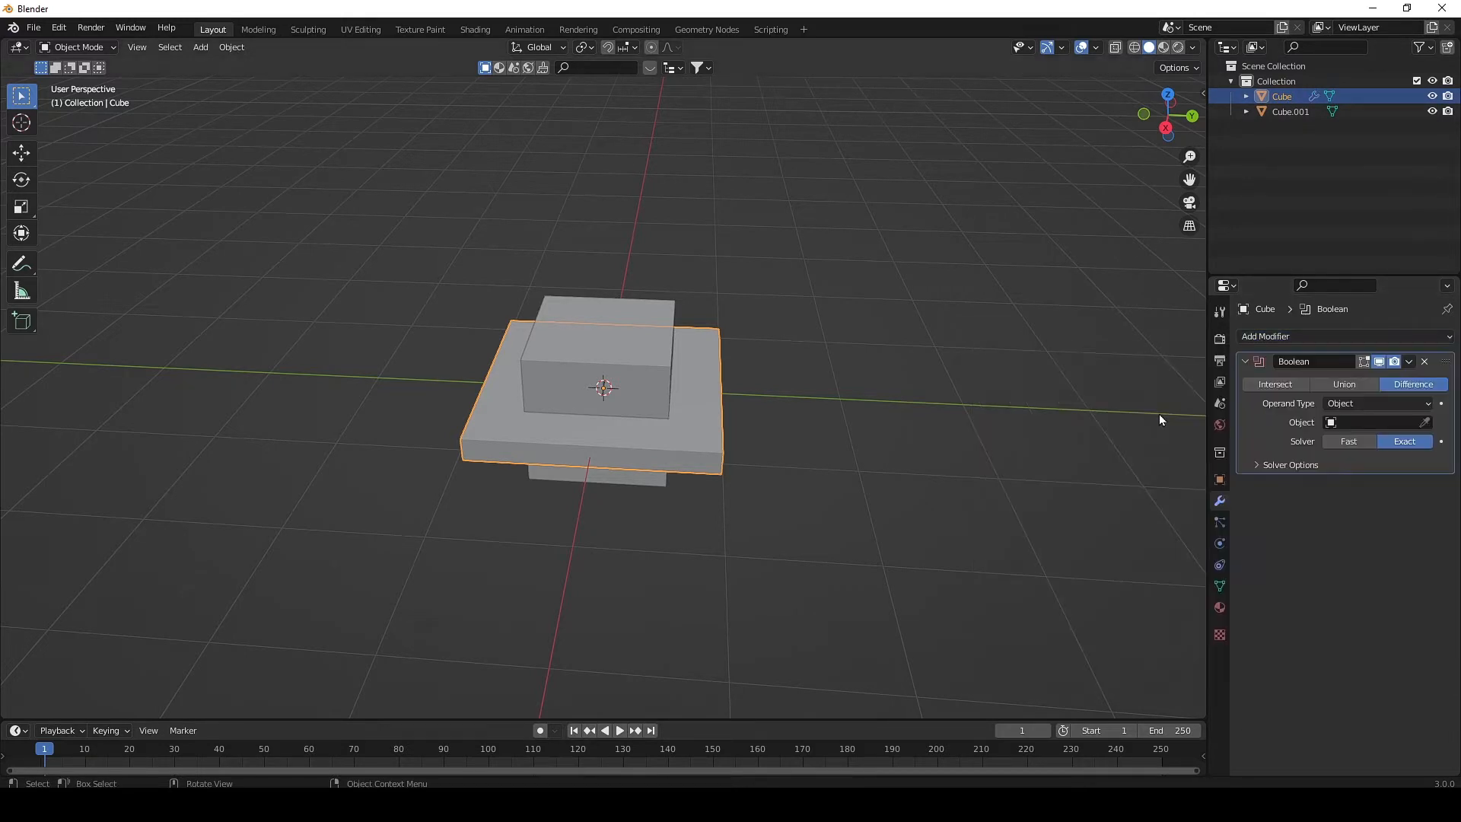
pyautogui.click(1424, 423)
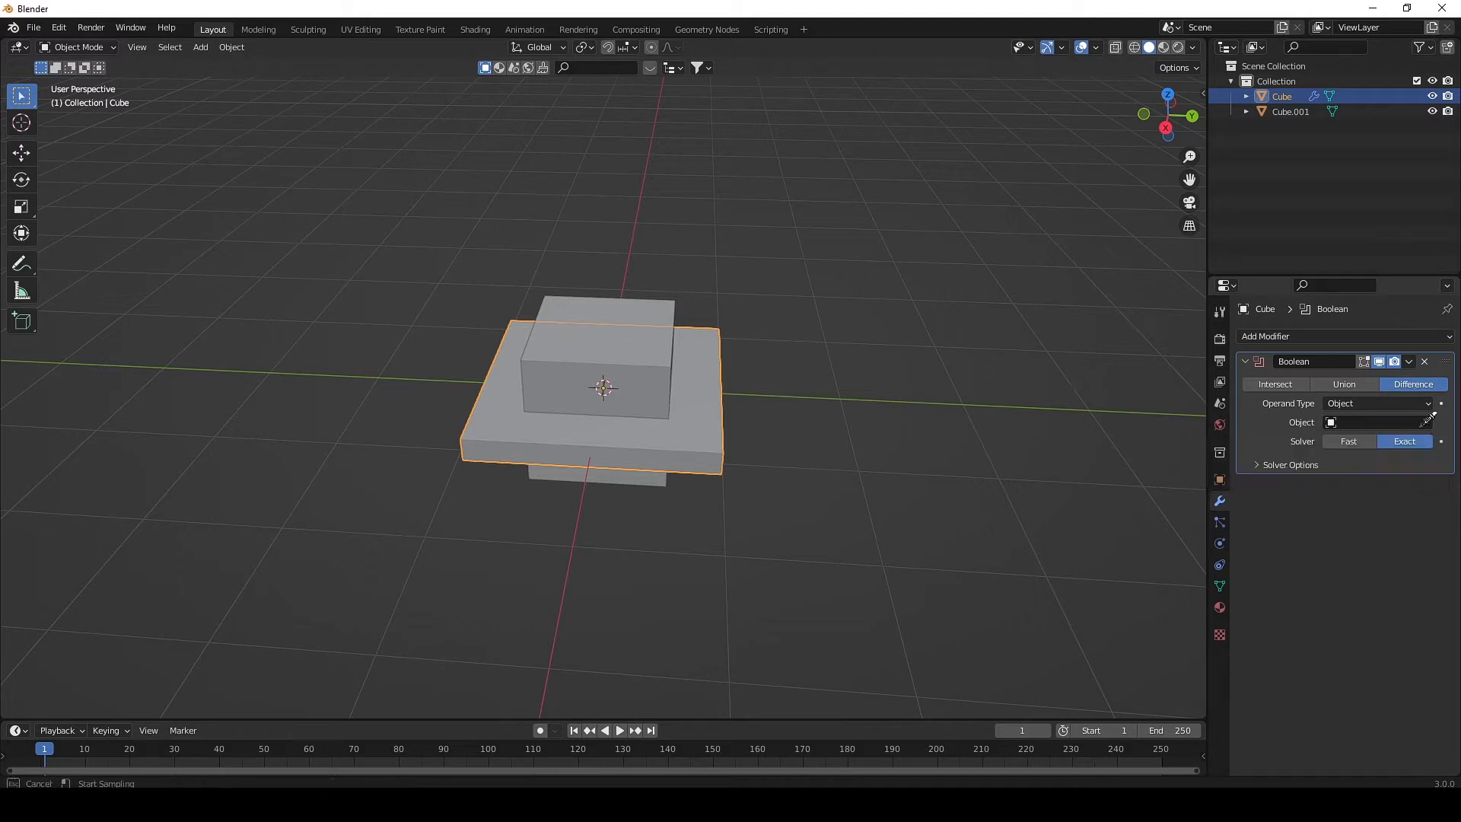
pyautogui.click(1285, 111)
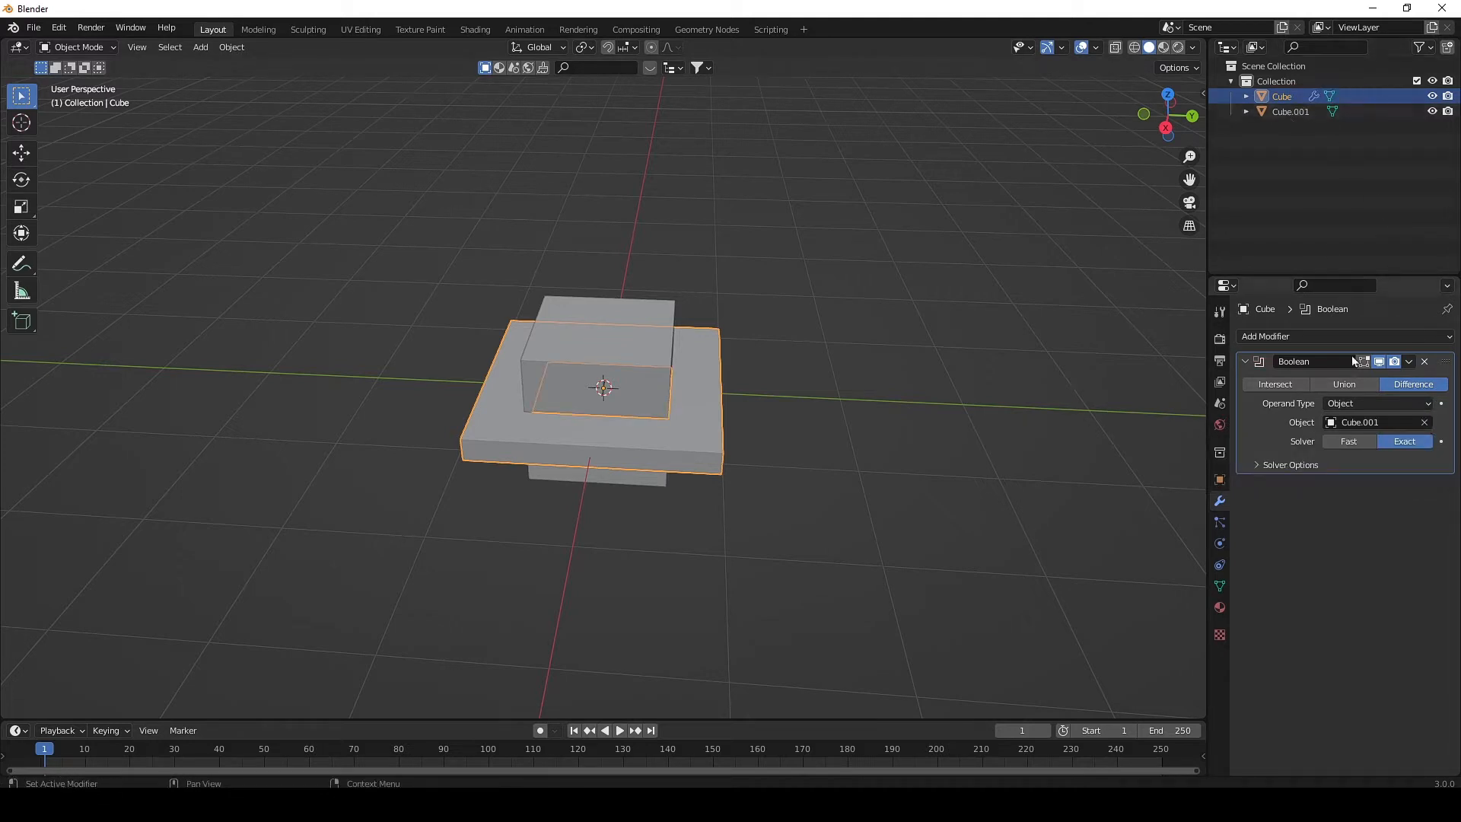
pyautogui.click(1408, 362)
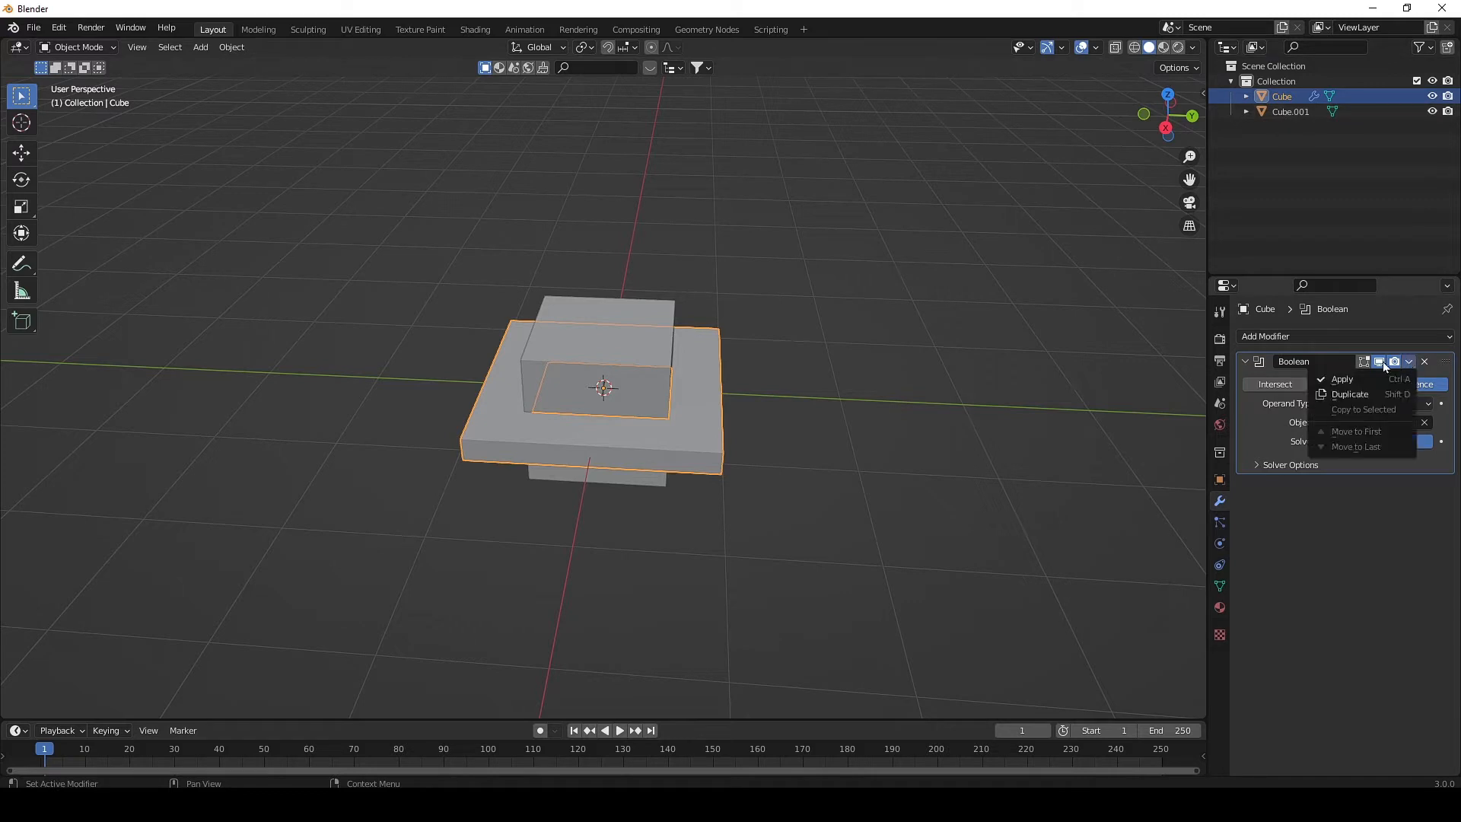
pyautogui.click(1341, 379)
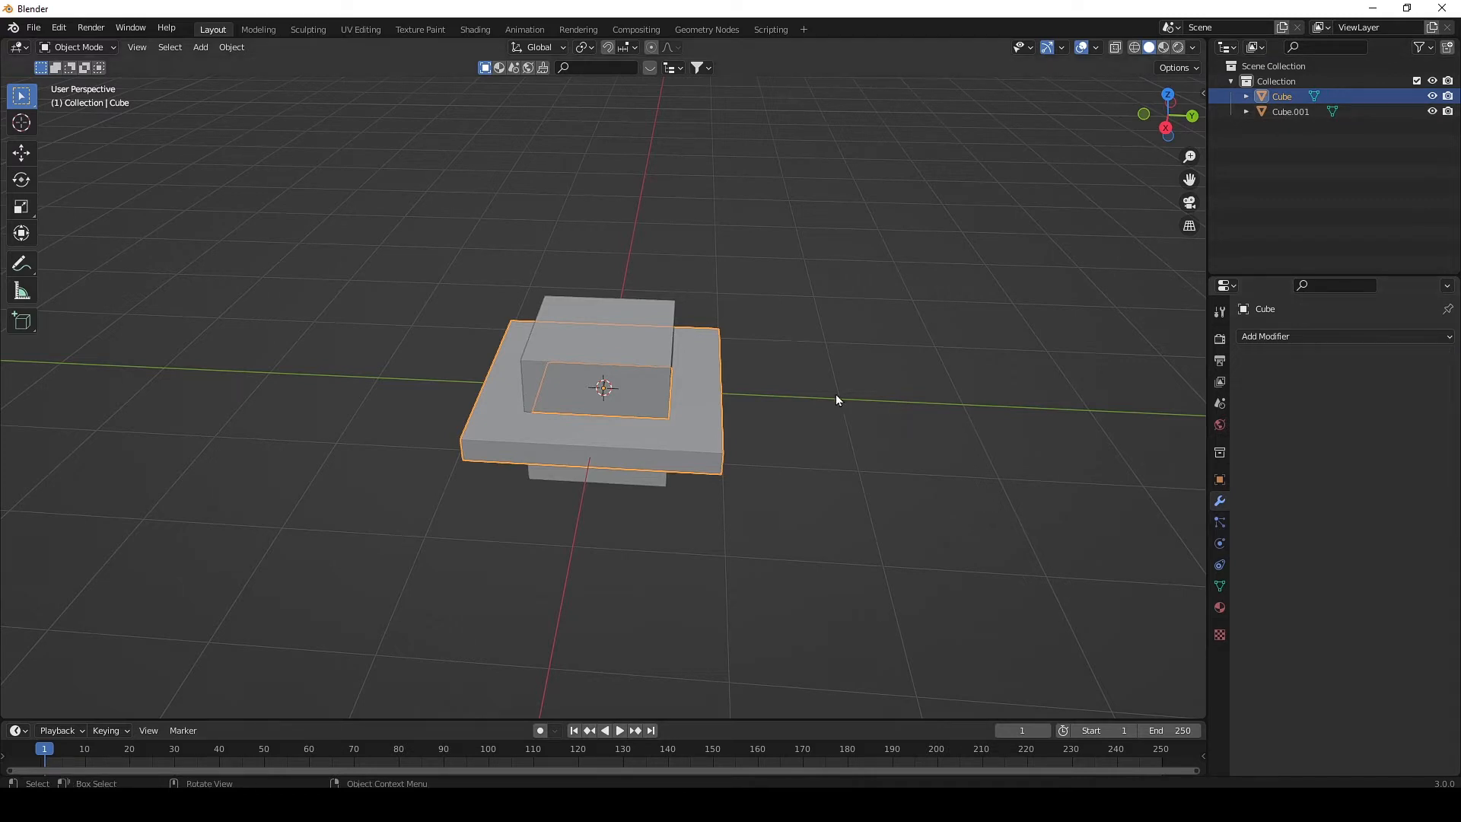
# Step: Delete the smaller cube so that only the square frame remains
pyautogui.scroll(-4, 829, 395)
pyautogui.scroll(3, 687, 405)
pyautogui.click(669, 363)
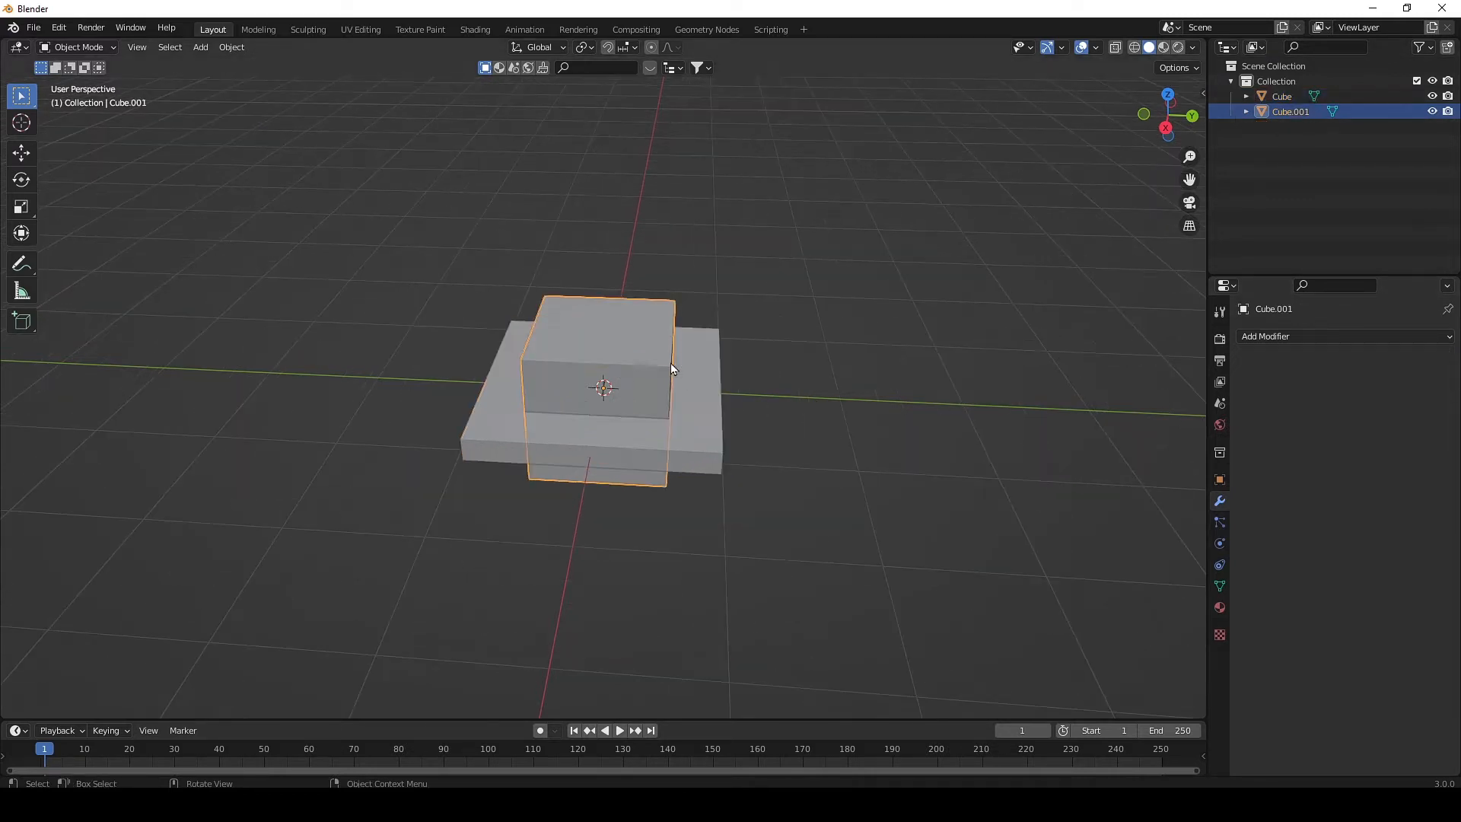
pyautogui.press('Delete')
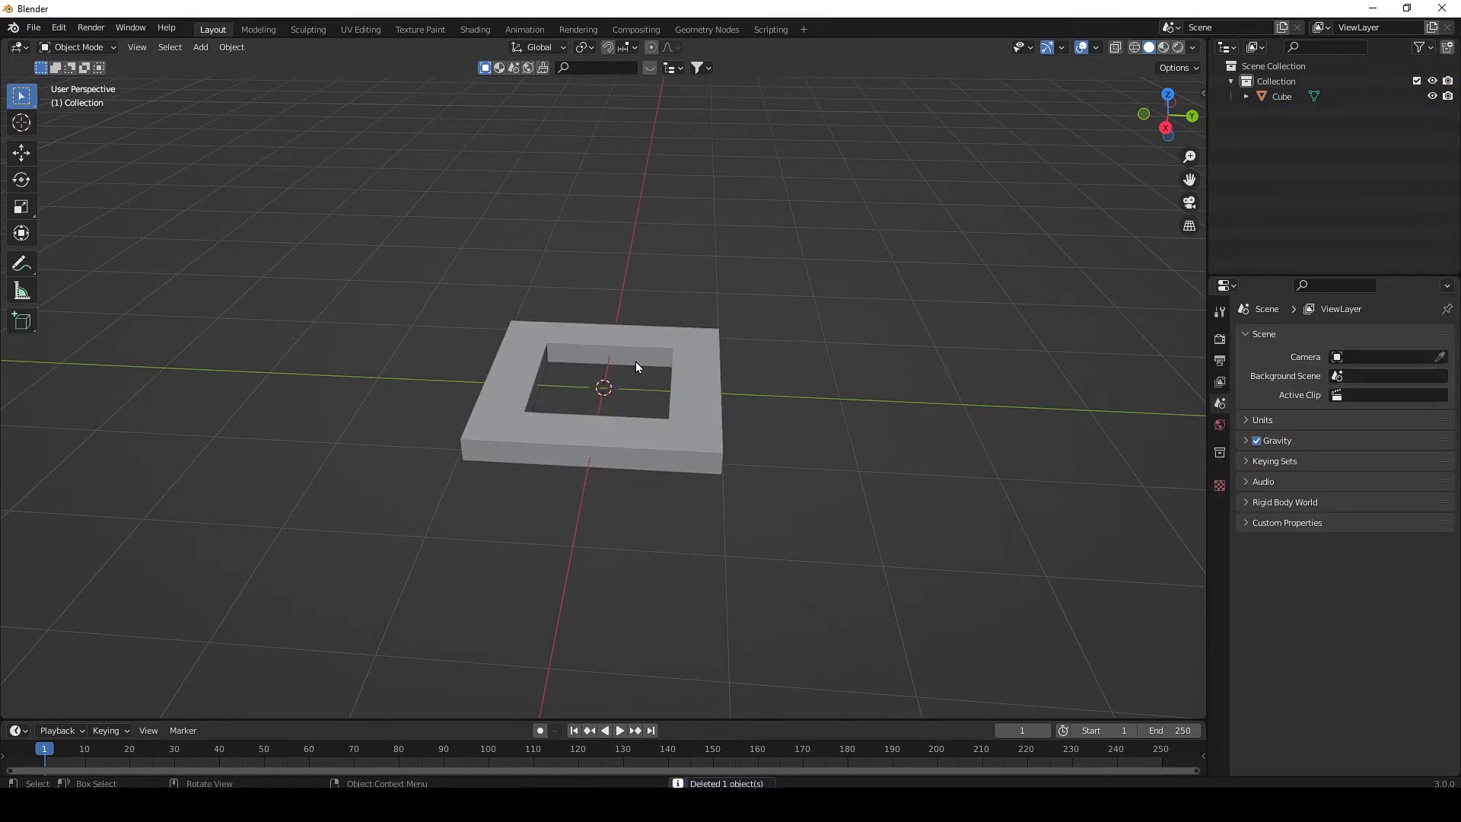
# Step: In Edit Mode, select all faces of one mitred frame side and separate the selection into its own object
pyautogui.moveTo(636, 367); pyautogui.dragTo(620, 461, button='middle')
pyautogui.click(596, 489)
pyautogui.press('Tab')
pyautogui.click(624, 463)
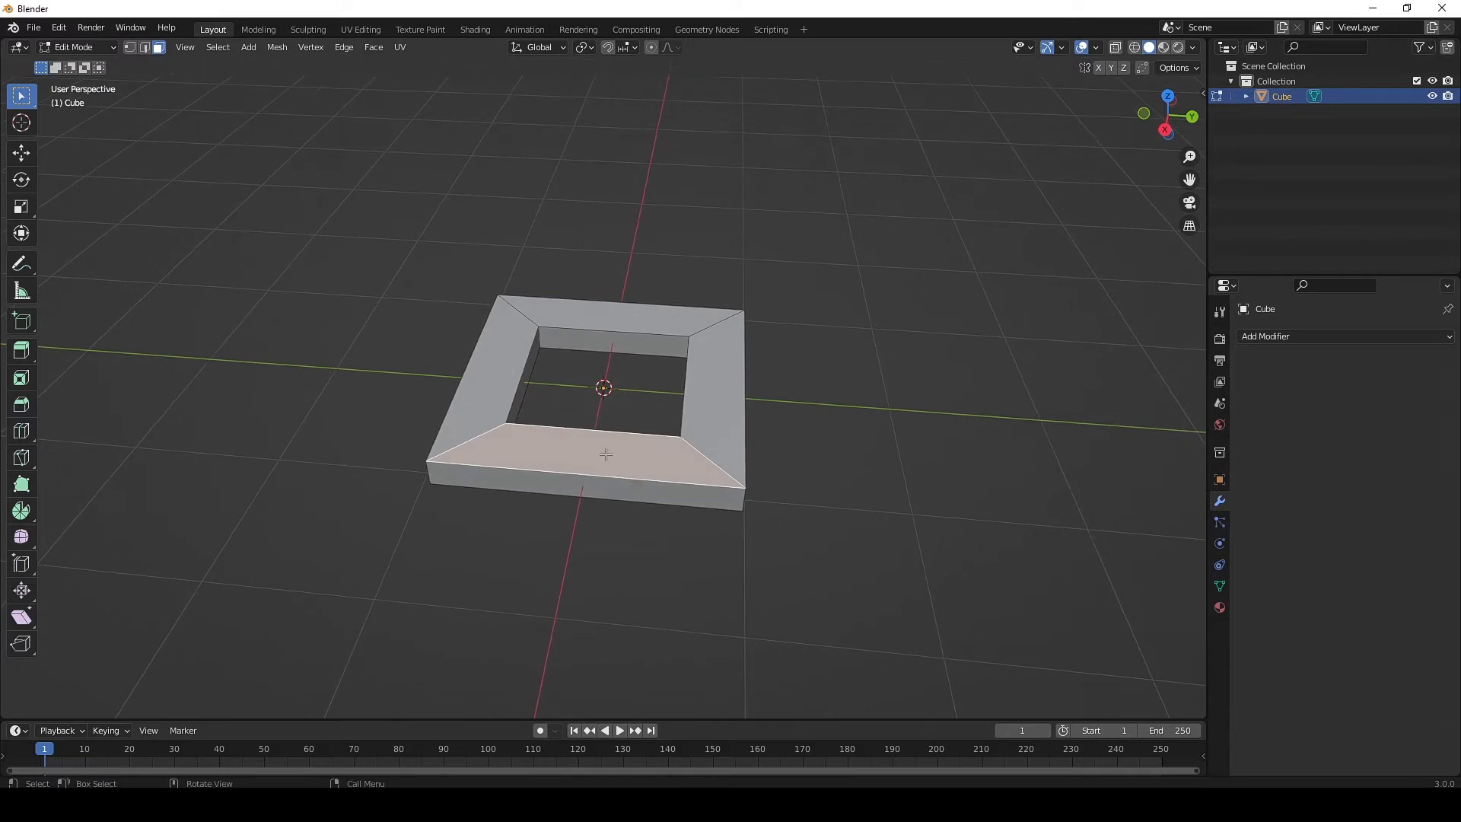
pyautogui.moveTo(603, 485); pyautogui.dragTo(466, 456, button='middle')
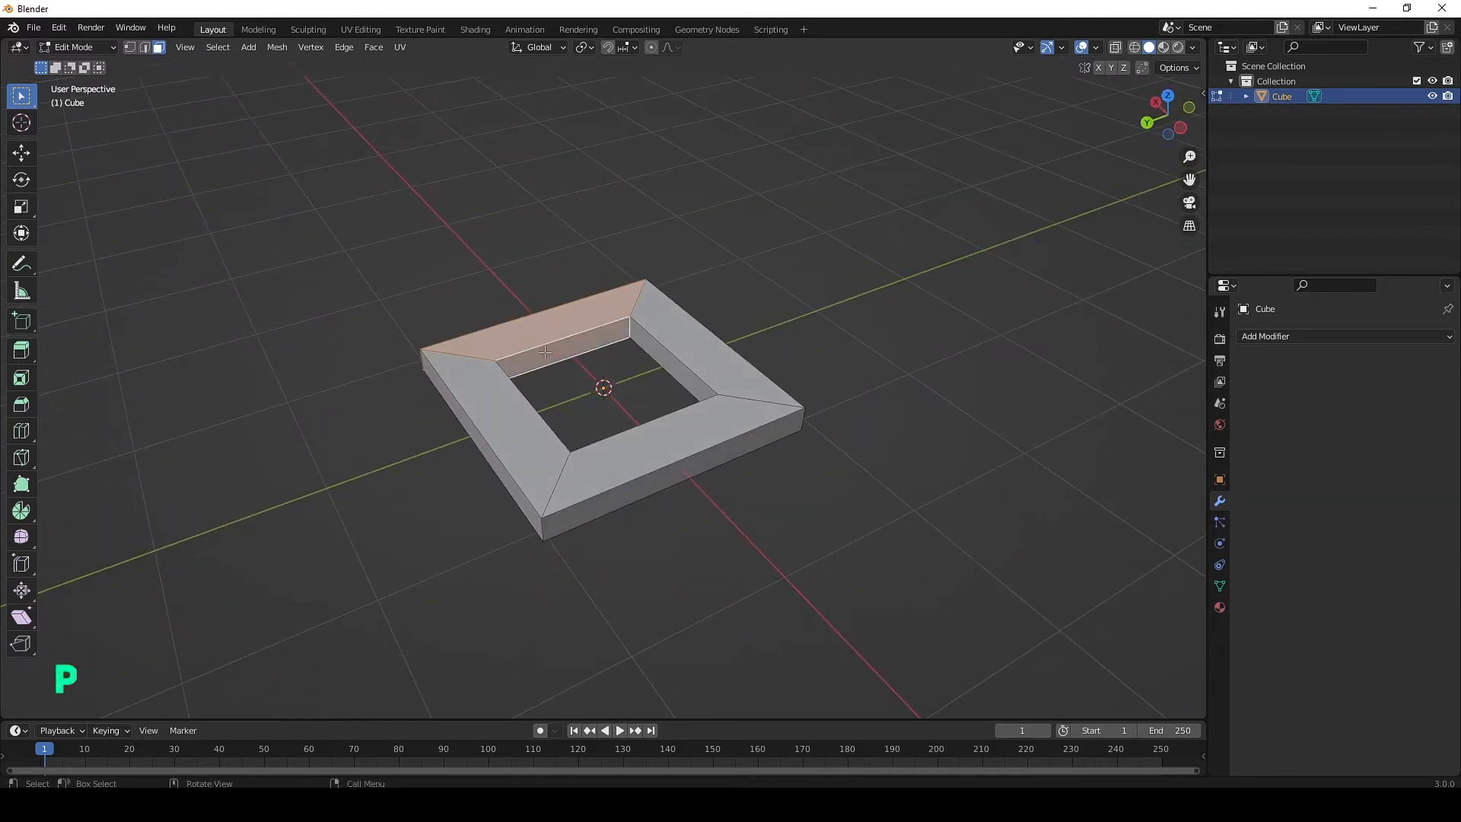
pyautogui.press('p')
pyautogui.click(500, 355)
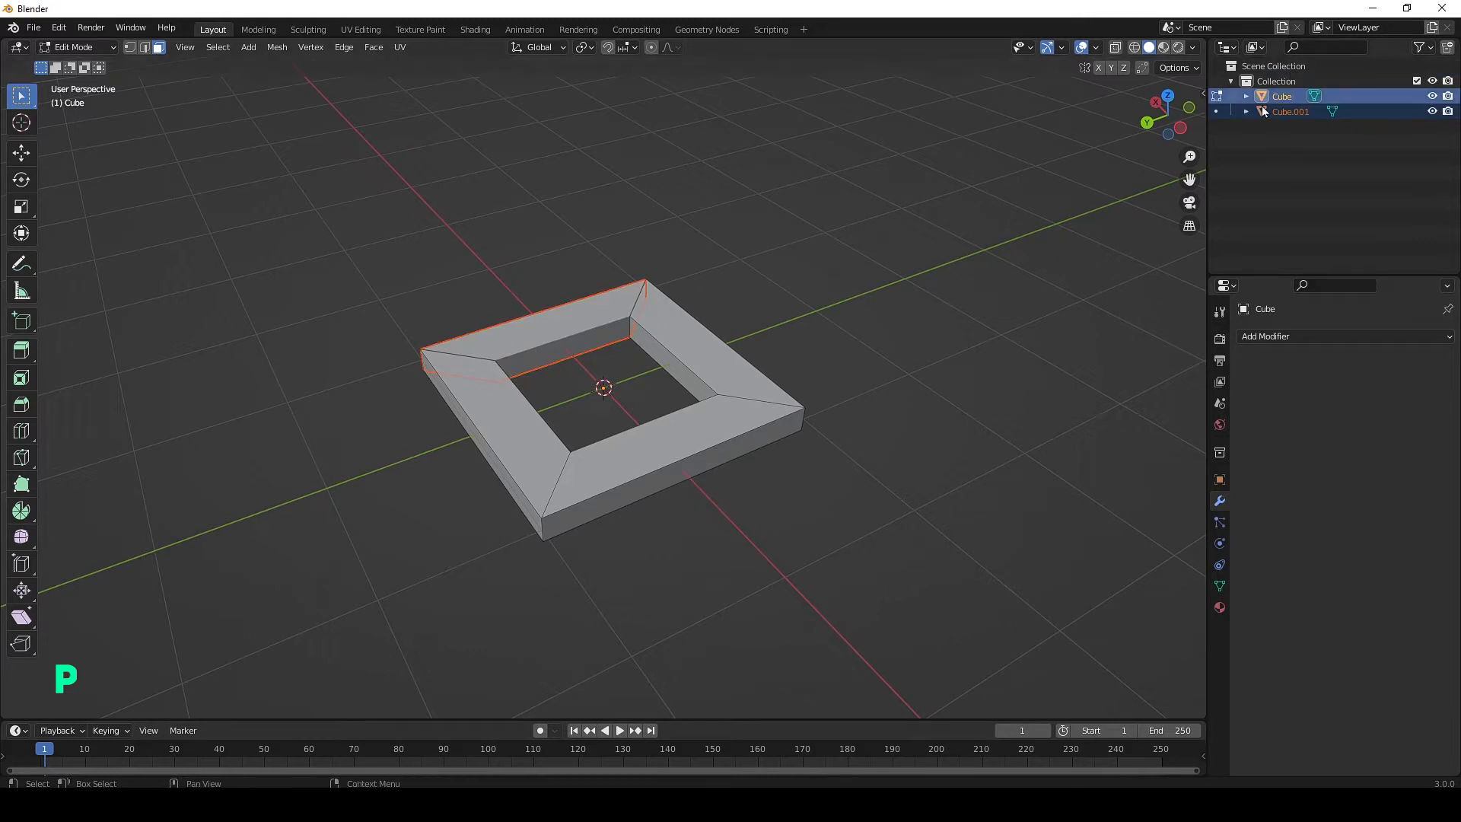
# Step: Select all faces of a second frame side and separate the selection into its own object
pyautogui.moveTo(815, 416); pyautogui.dragTo(936, 417, button='middle')
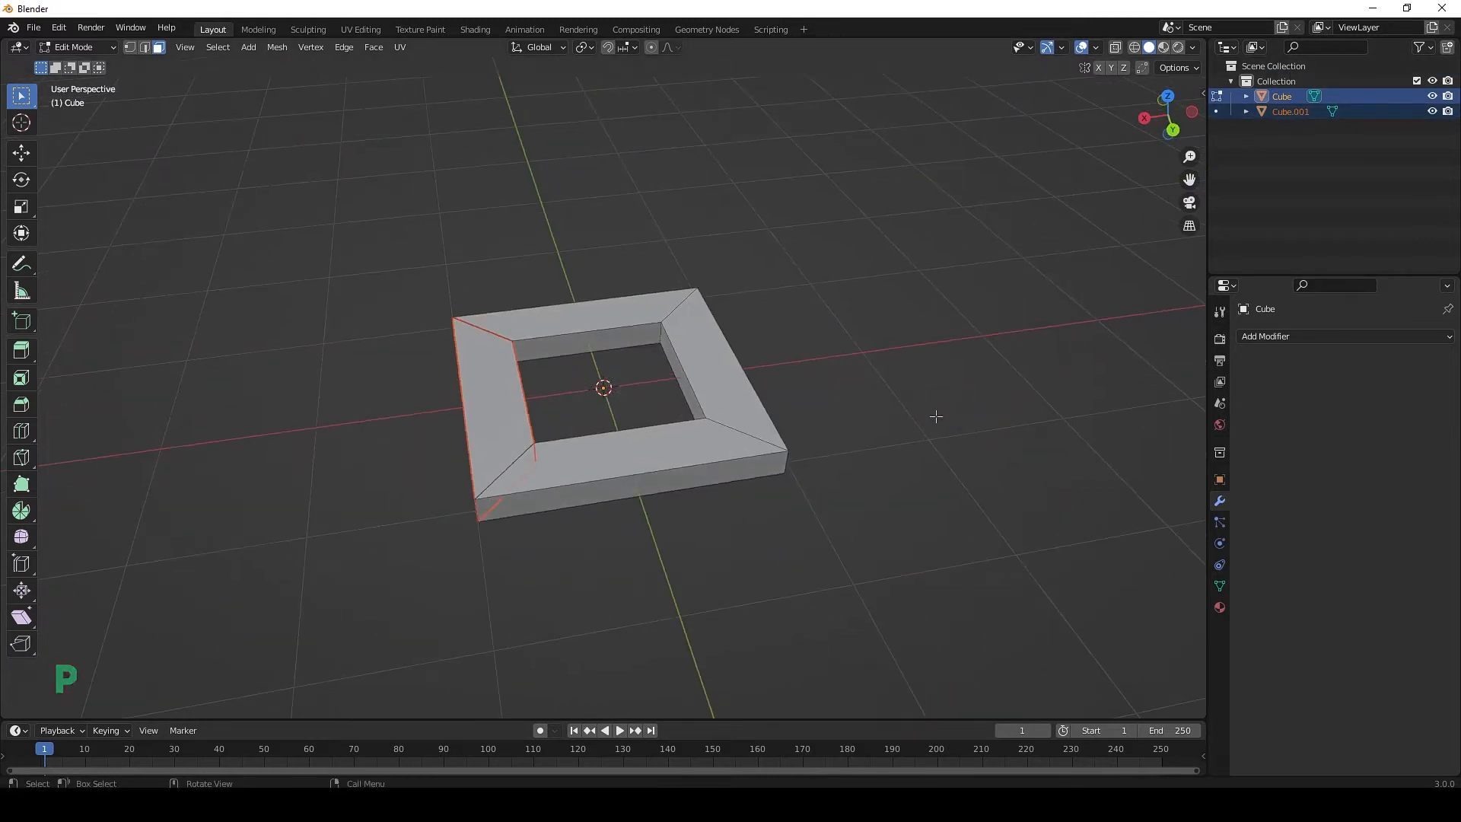
pyautogui.click(657, 463)
pyautogui.moveTo(658, 492); pyautogui.dragTo(407, 559, button='middle')
pyautogui.keyDown('shift'); pyautogui.click(670, 466); pyautogui.keyUp('shift')
pyautogui.keyDown('shift'); pyautogui.click(660, 324); pyautogui.keyUp('shift')
pyautogui.moveTo(531, 389); pyautogui.dragTo(663, 462, button='middle')
pyautogui.press('p')
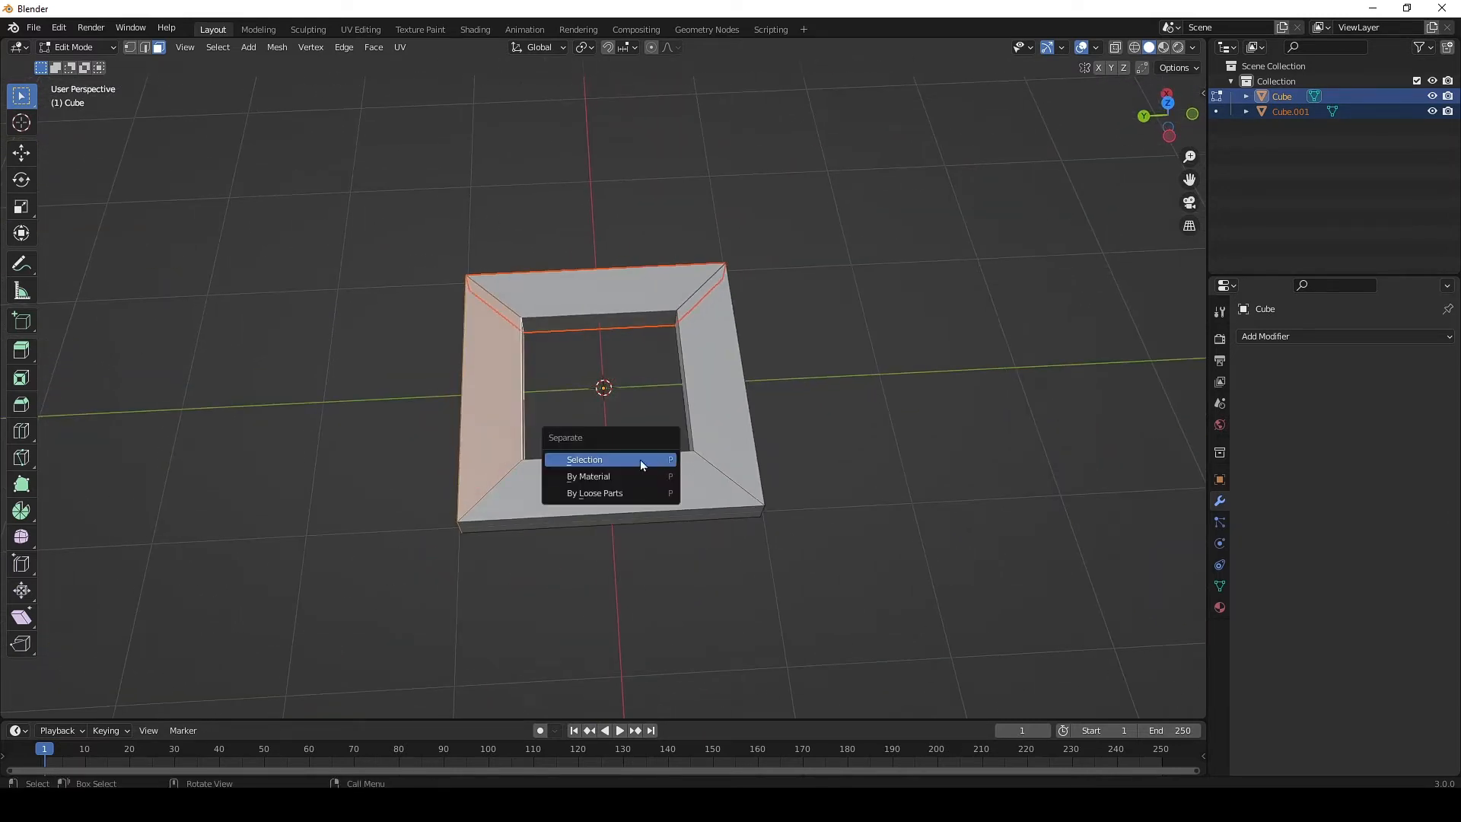
pyautogui.click(641, 459)
# Step: Separate the faces of the third frame side into their own object
pyautogui.moveTo(692, 545); pyautogui.dragTo(563, 386, button='middle')
pyautogui.moveTo(423, 441); pyautogui.dragTo(553, 459, button='middle')
pyautogui.press('p')
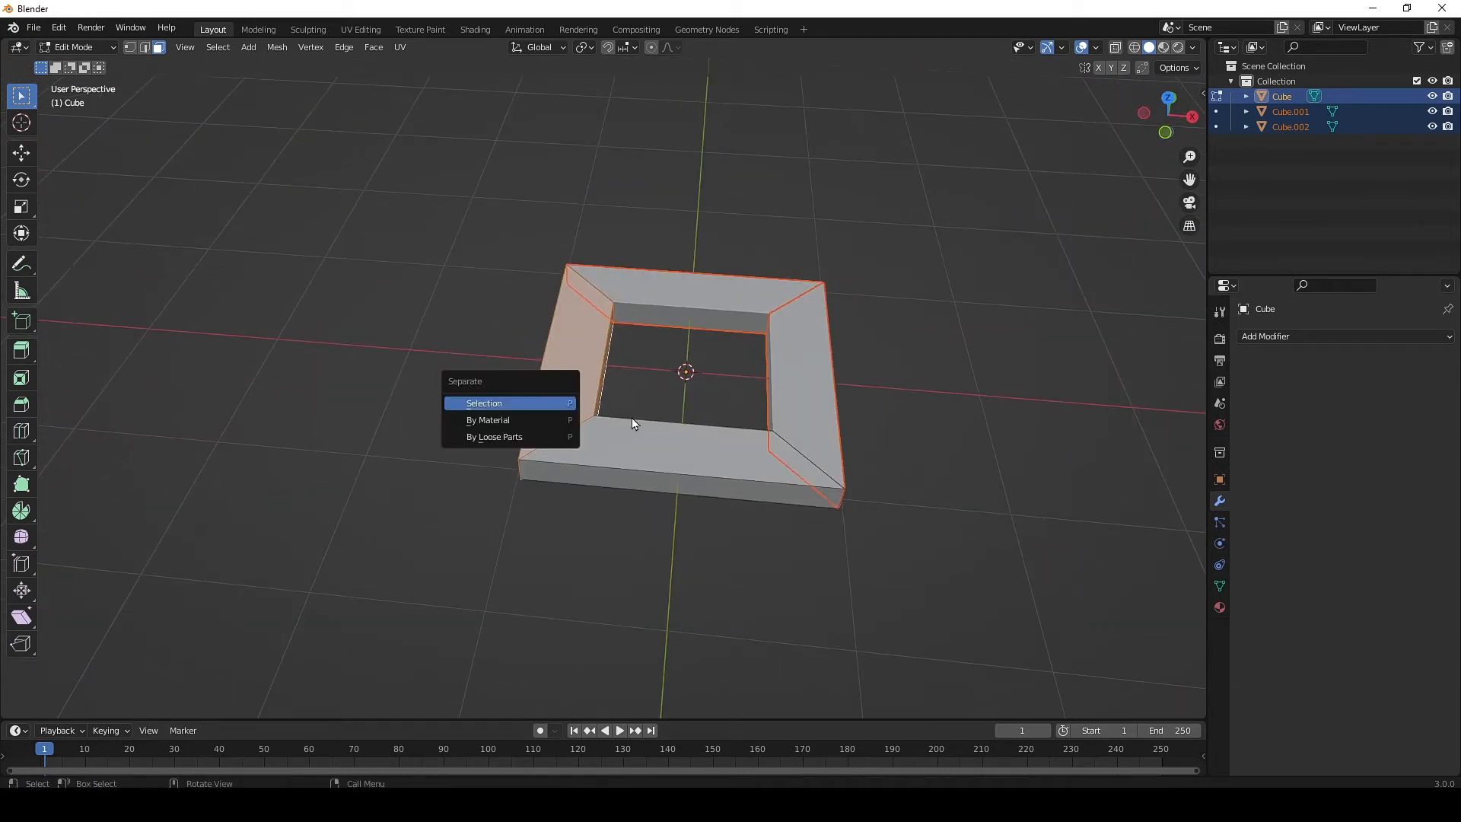
pyautogui.click(517, 407)
# Step: Select the top, outer, inner and bottom faces of the last frame side and separate them by selection
pyautogui.click(671, 444)
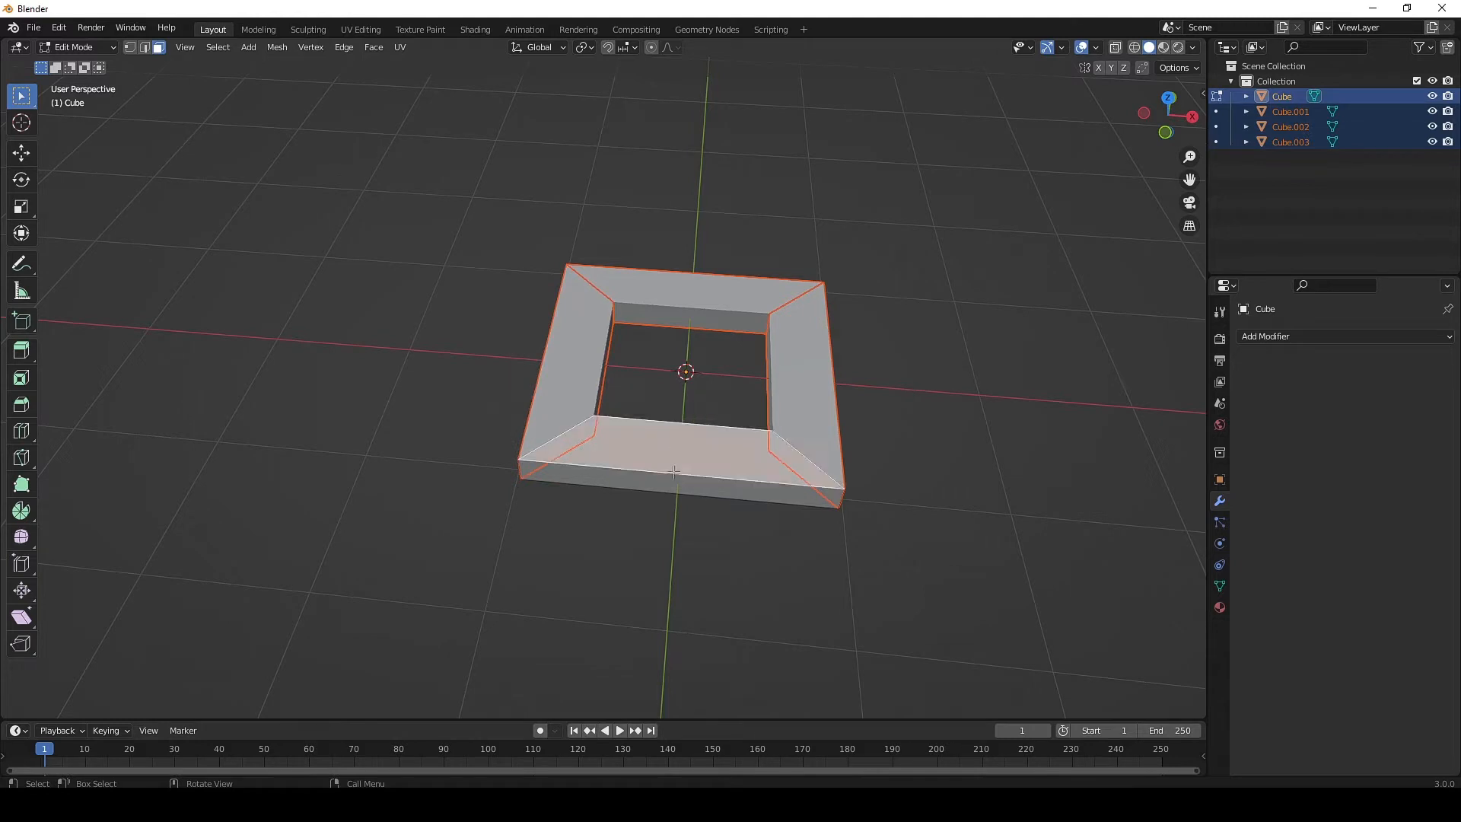
pyautogui.keyDown('shift'); pyautogui.click(676, 490); pyautogui.keyUp('shift')
pyautogui.moveTo(676, 490); pyautogui.dragTo(502, 407, button='middle')
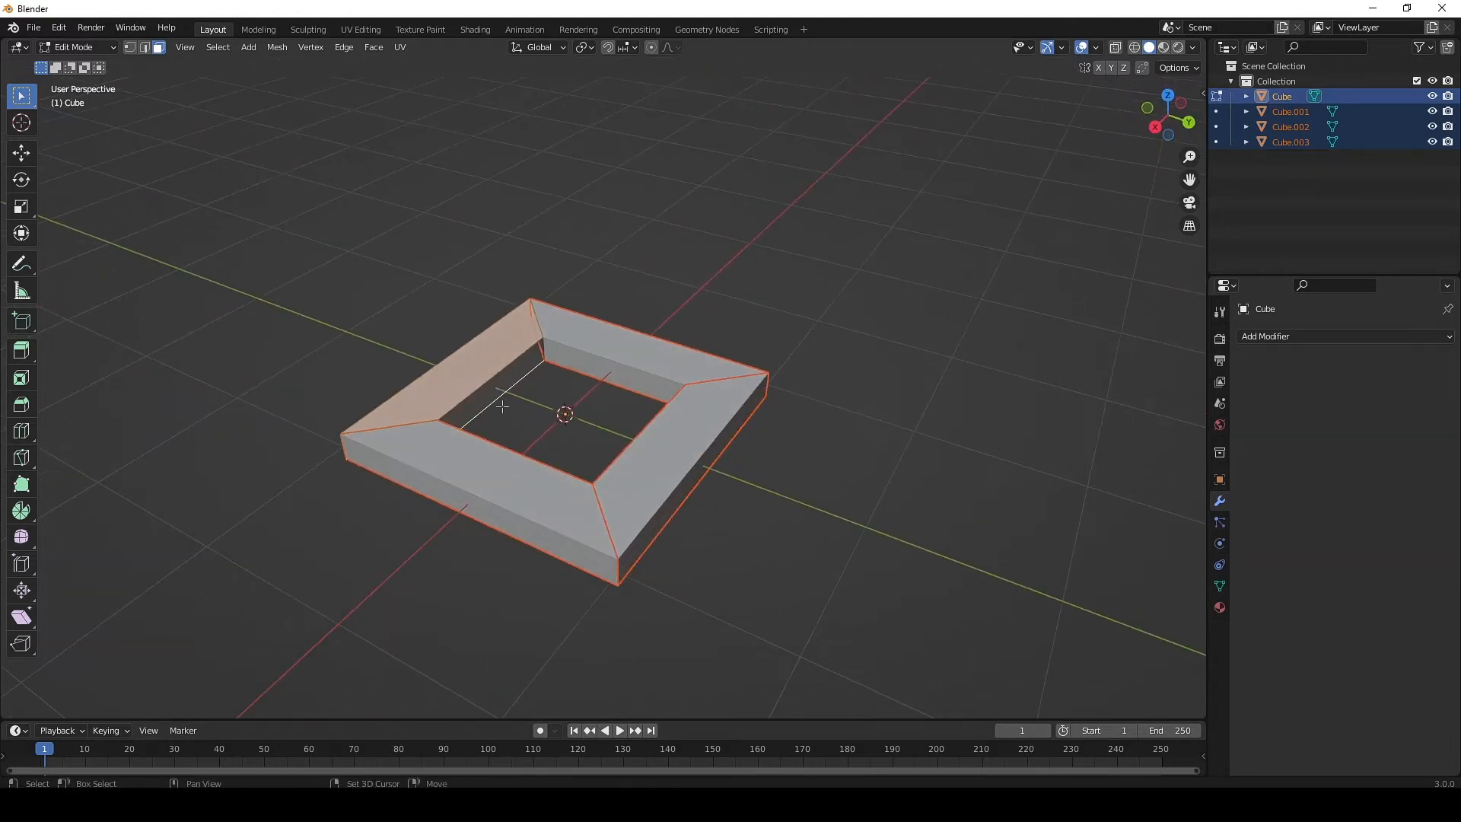
pyautogui.keyDown('shift'); pyautogui.click(489, 400); pyautogui.keyUp('shift')
pyautogui.press('p')
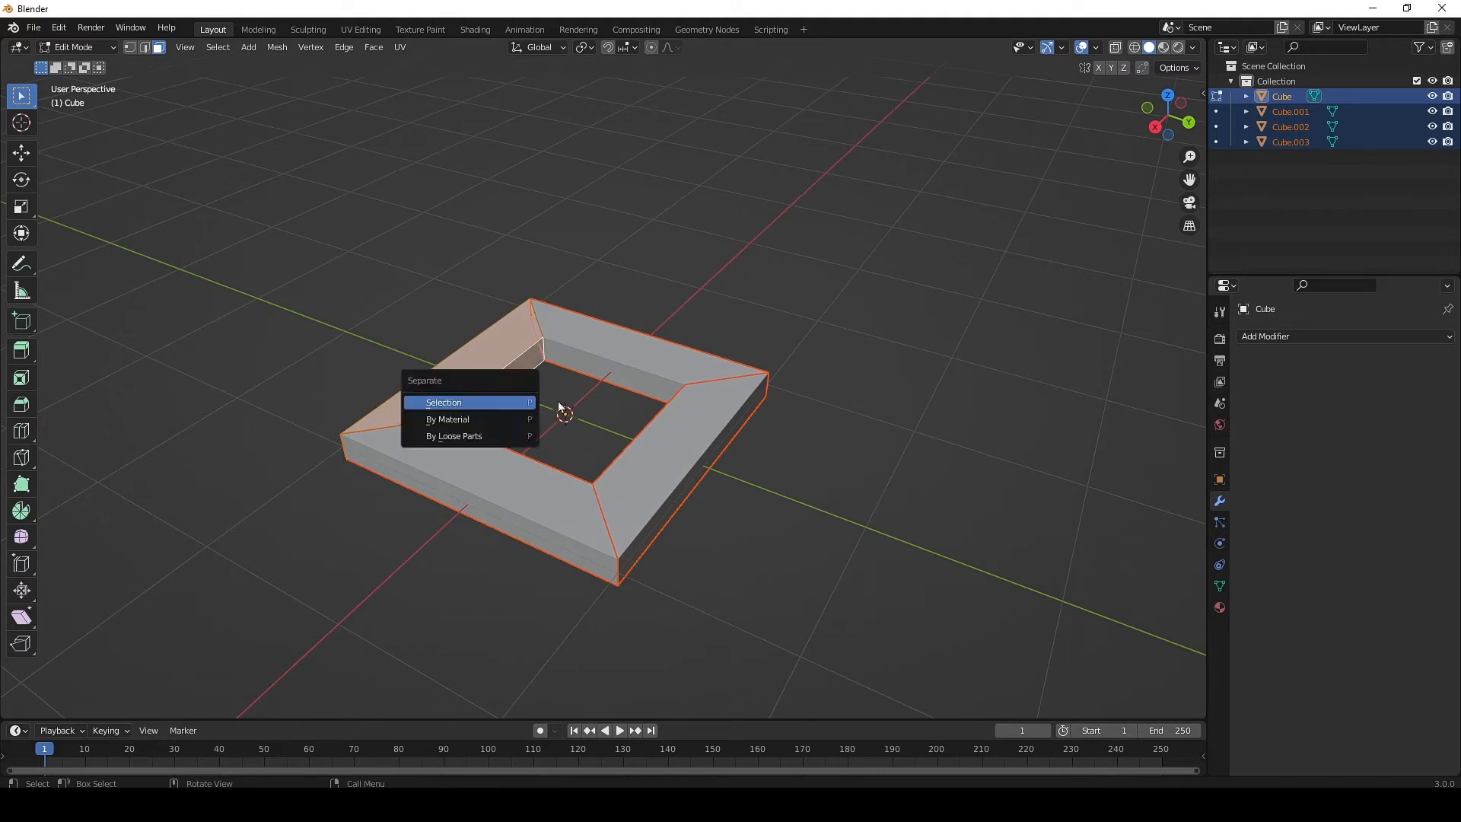
pyautogui.press('p')
pyautogui.click(536, 426)
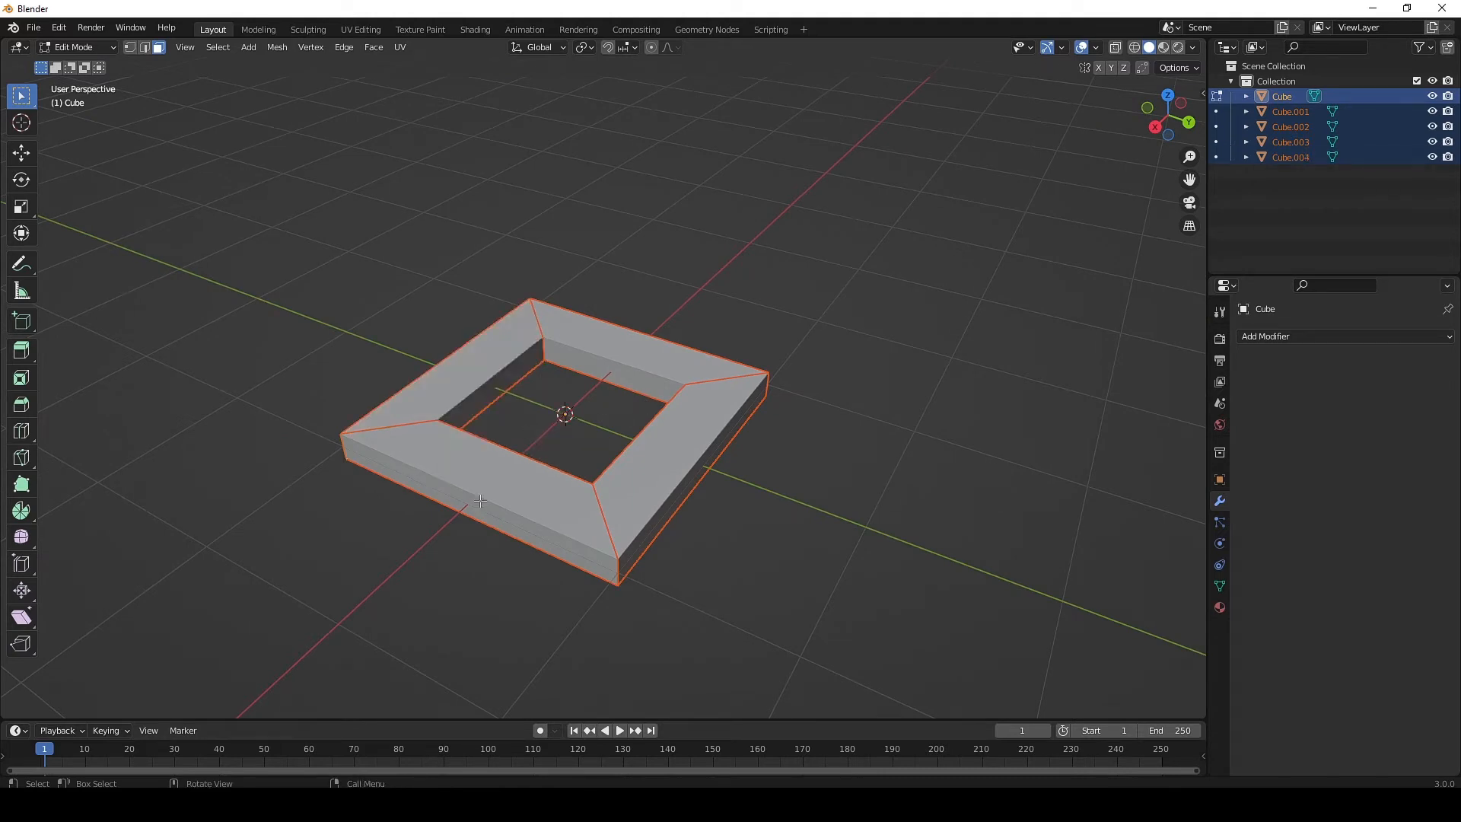
# Step: Check the four separated frame pieces one by one and delete the leftover original Cube object
pyautogui.moveTo(514, 499); pyautogui.dragTo(583, 530, button='middle')
pyautogui.click(1294, 114)
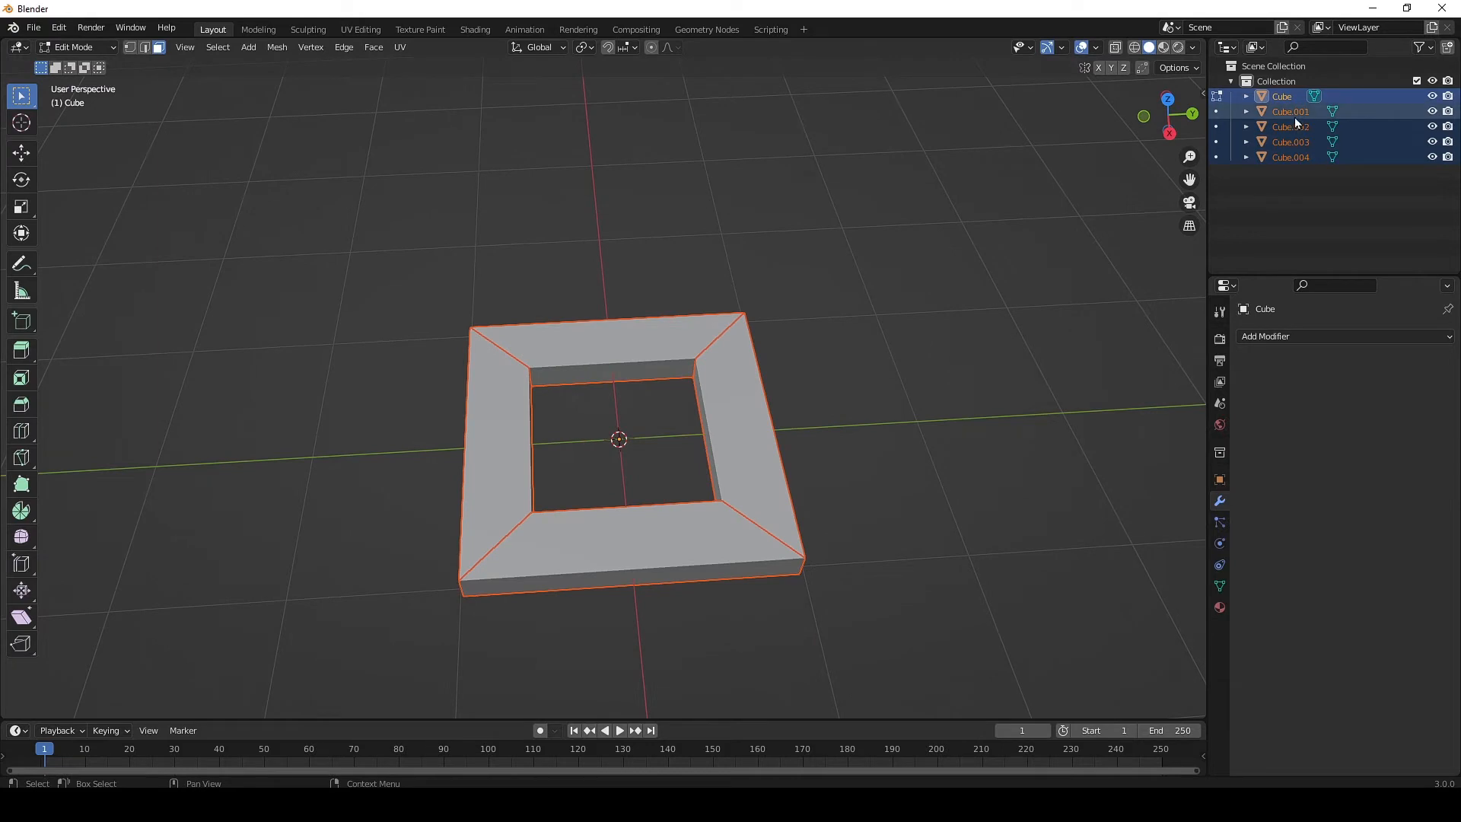
pyautogui.click(1295, 129)
pyautogui.click(1295, 141)
pyautogui.click(1294, 158)
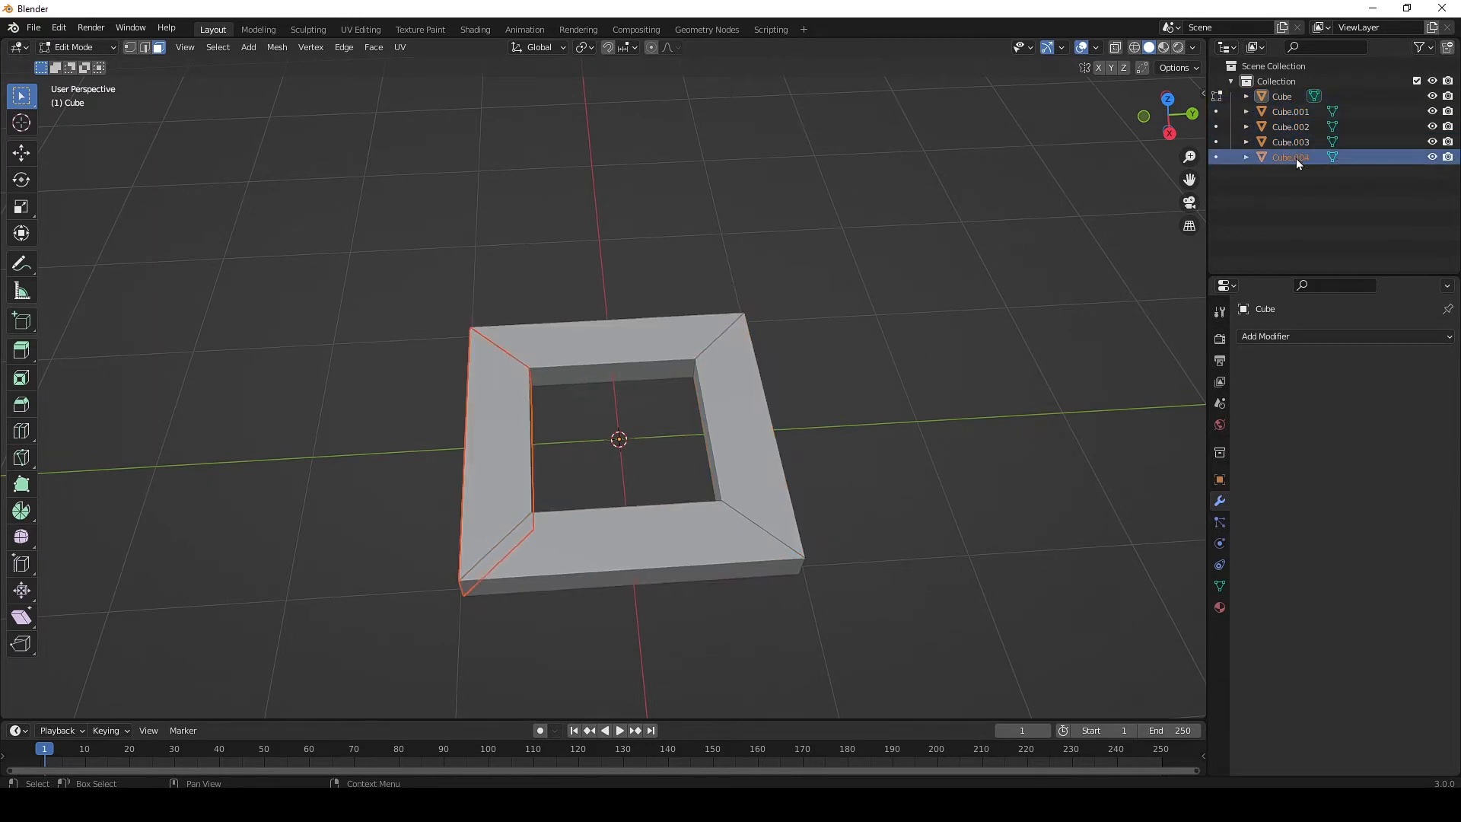
pyautogui.click(1283, 97)
pyautogui.press('Delete')
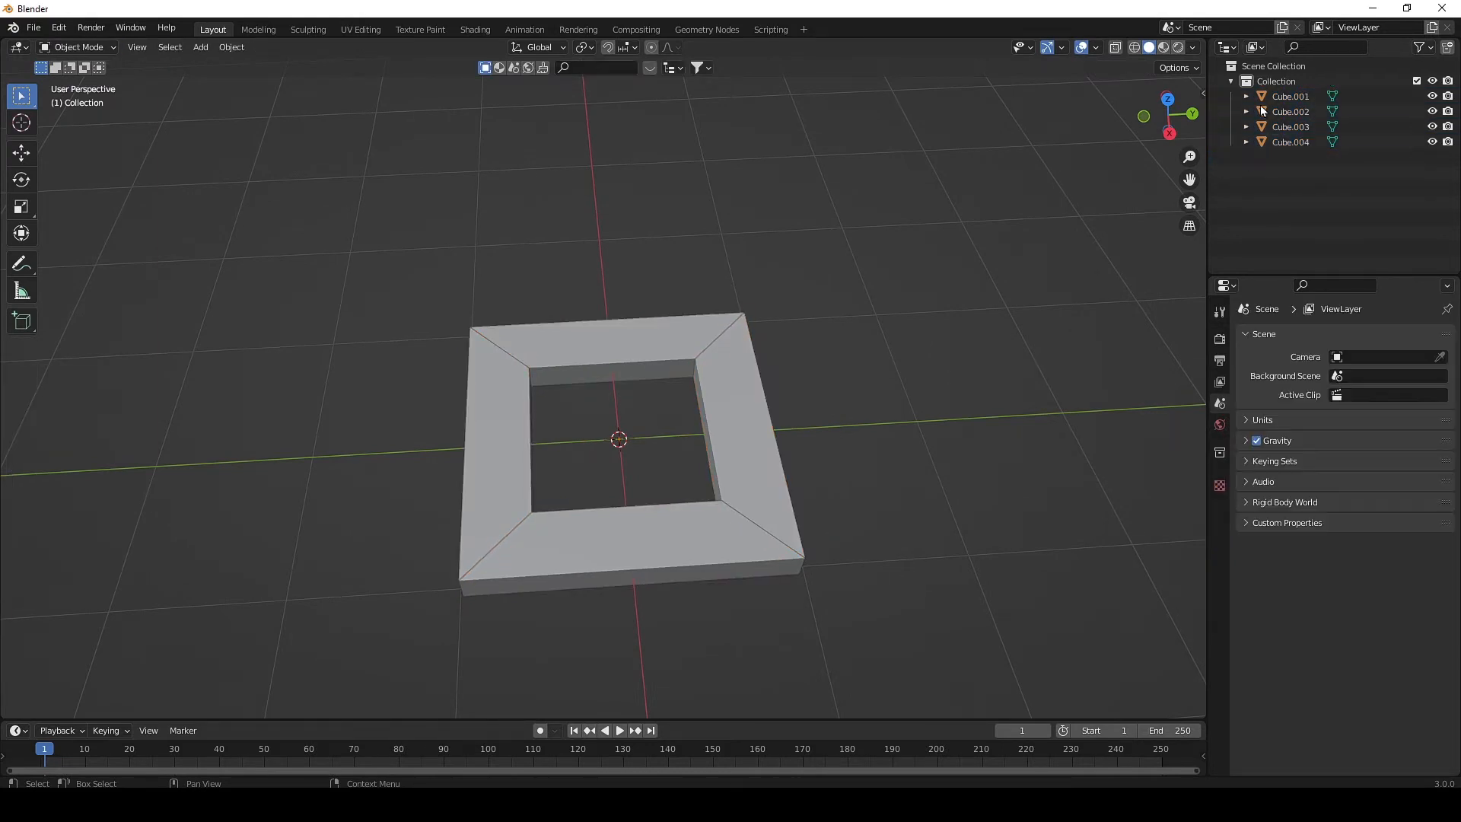
# Step: Try moving one frame piece, Cube.001, away from the other three
pyautogui.moveTo(717, 408); pyautogui.dragTo(653, 432, button='middle')
pyautogui.click(590, 539)
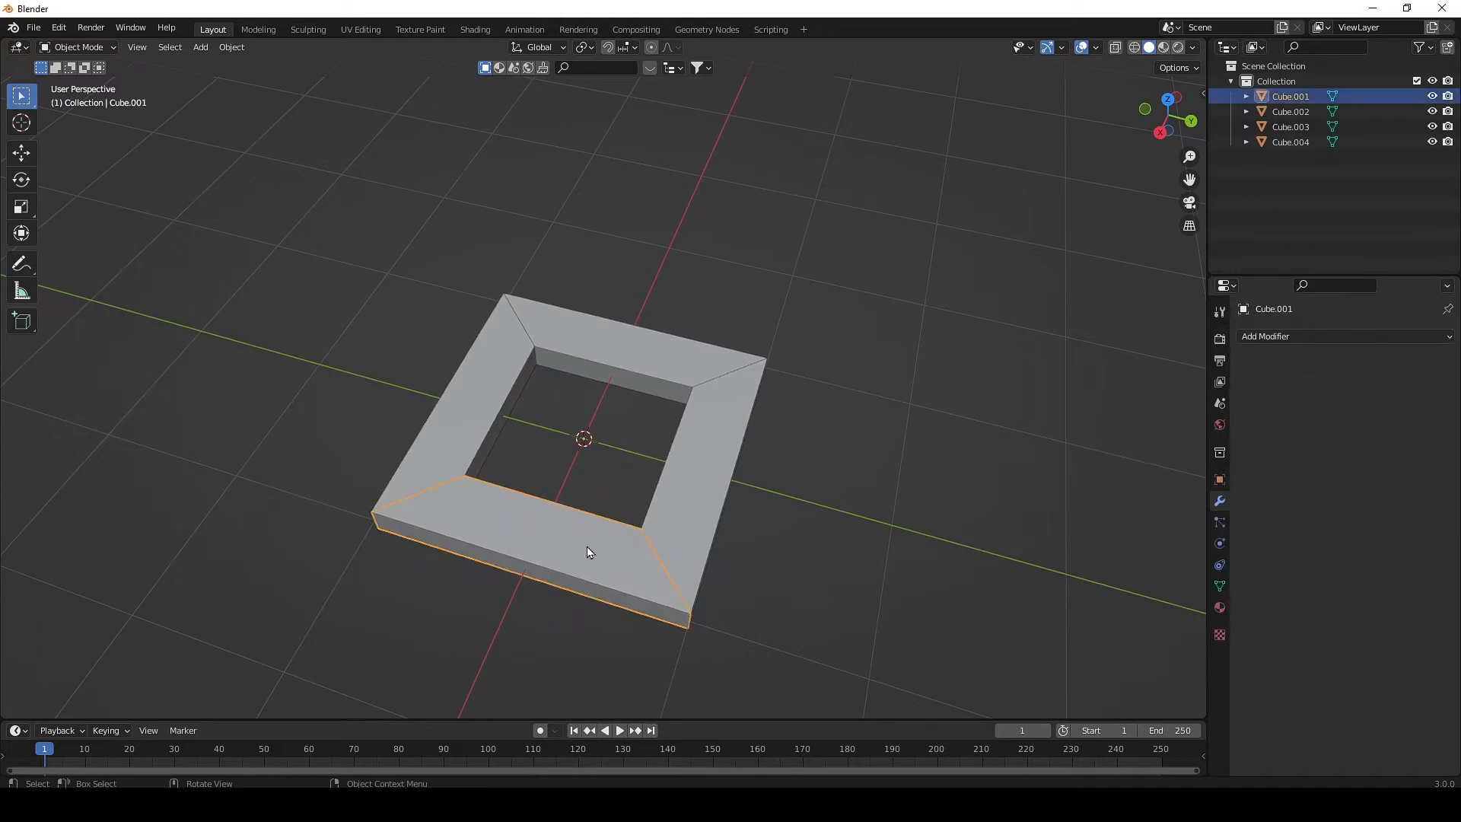
pyautogui.scroll(-3, 580, 553)
pyautogui.press('g')
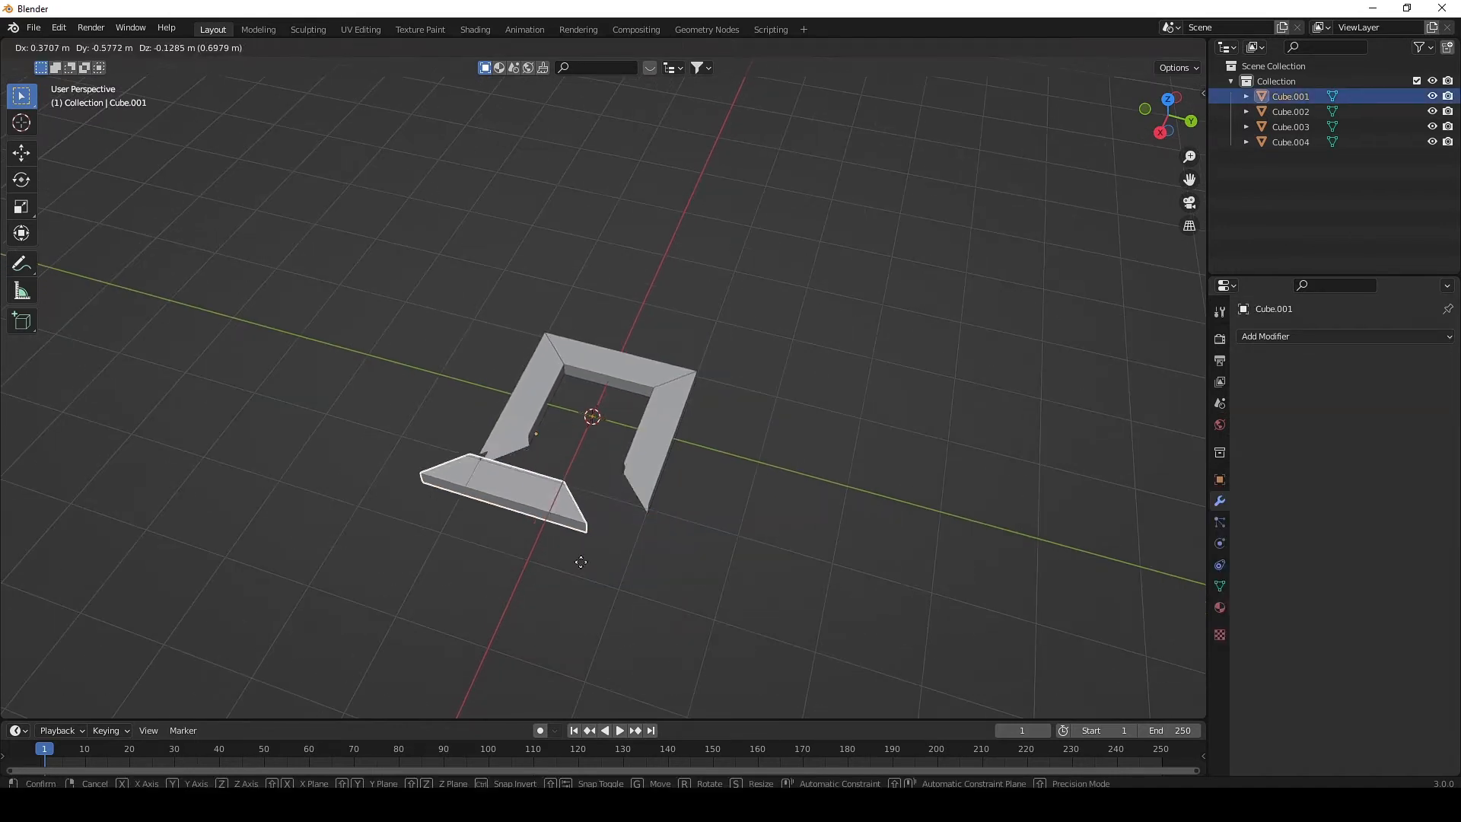
pyautogui.rightClick(604, 556)
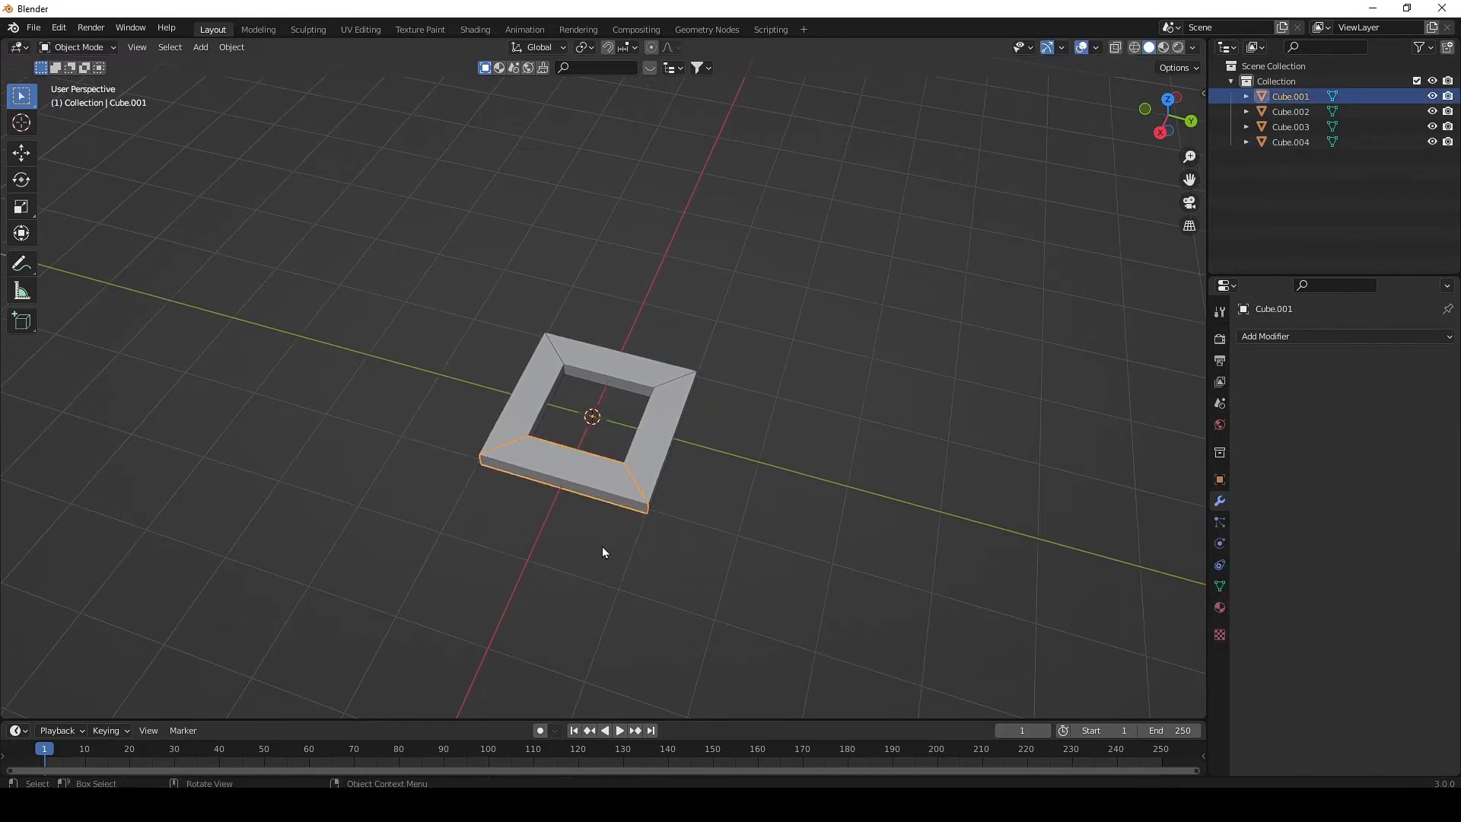
pyautogui.moveTo(602, 547)
pyautogui.mouseDown(button='middle')
pyautogui.moveTo(647, 546)
pyautogui.moveTo(619, 537)
pyautogui.mouseUp(button='middle')
pyautogui.scroll(3, 631, 544)
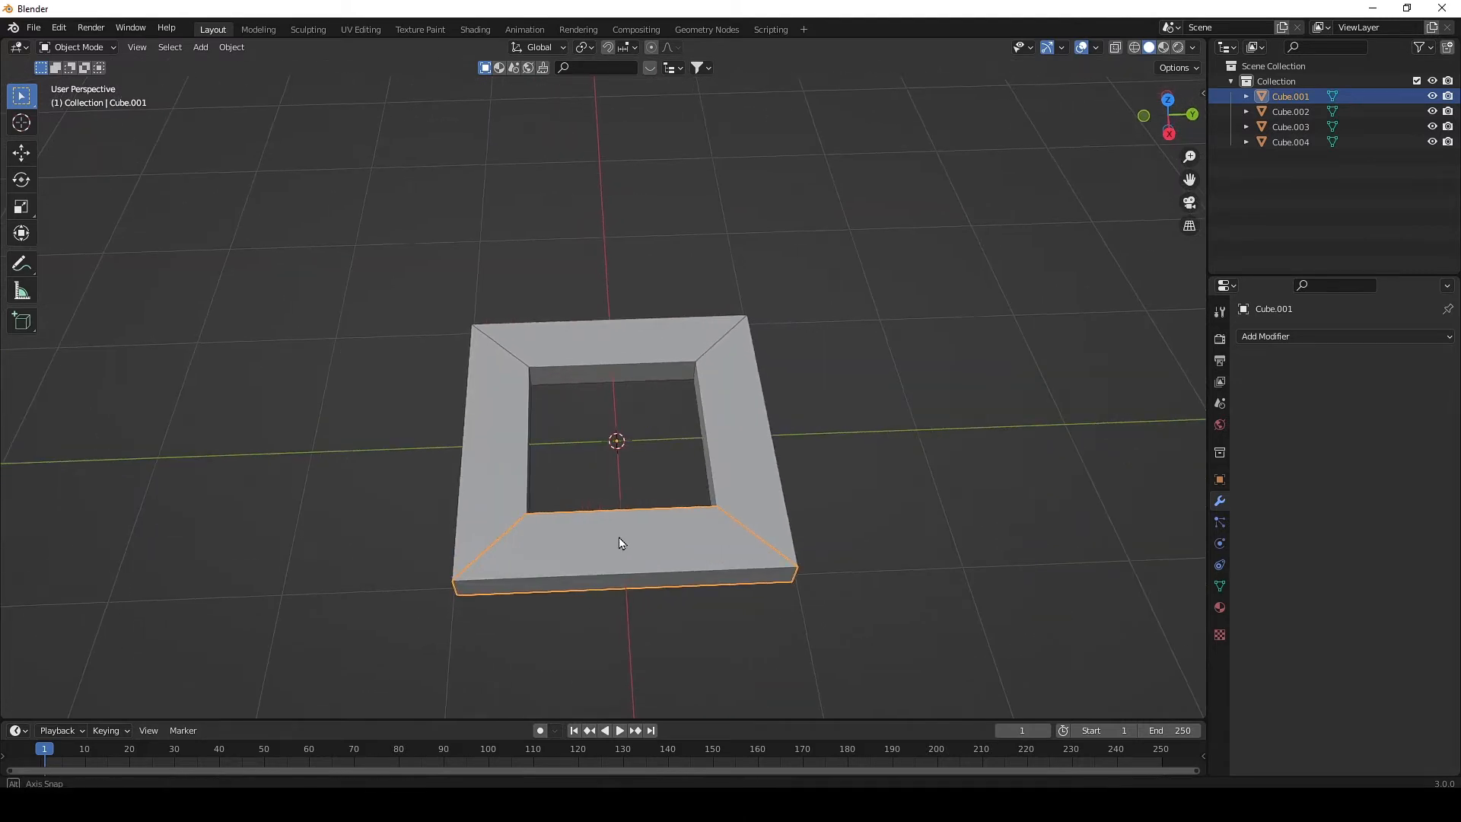
# Step: Export the frame pieces as an FBX file named Tile to the Desktop
pyautogui.click(34, 27)
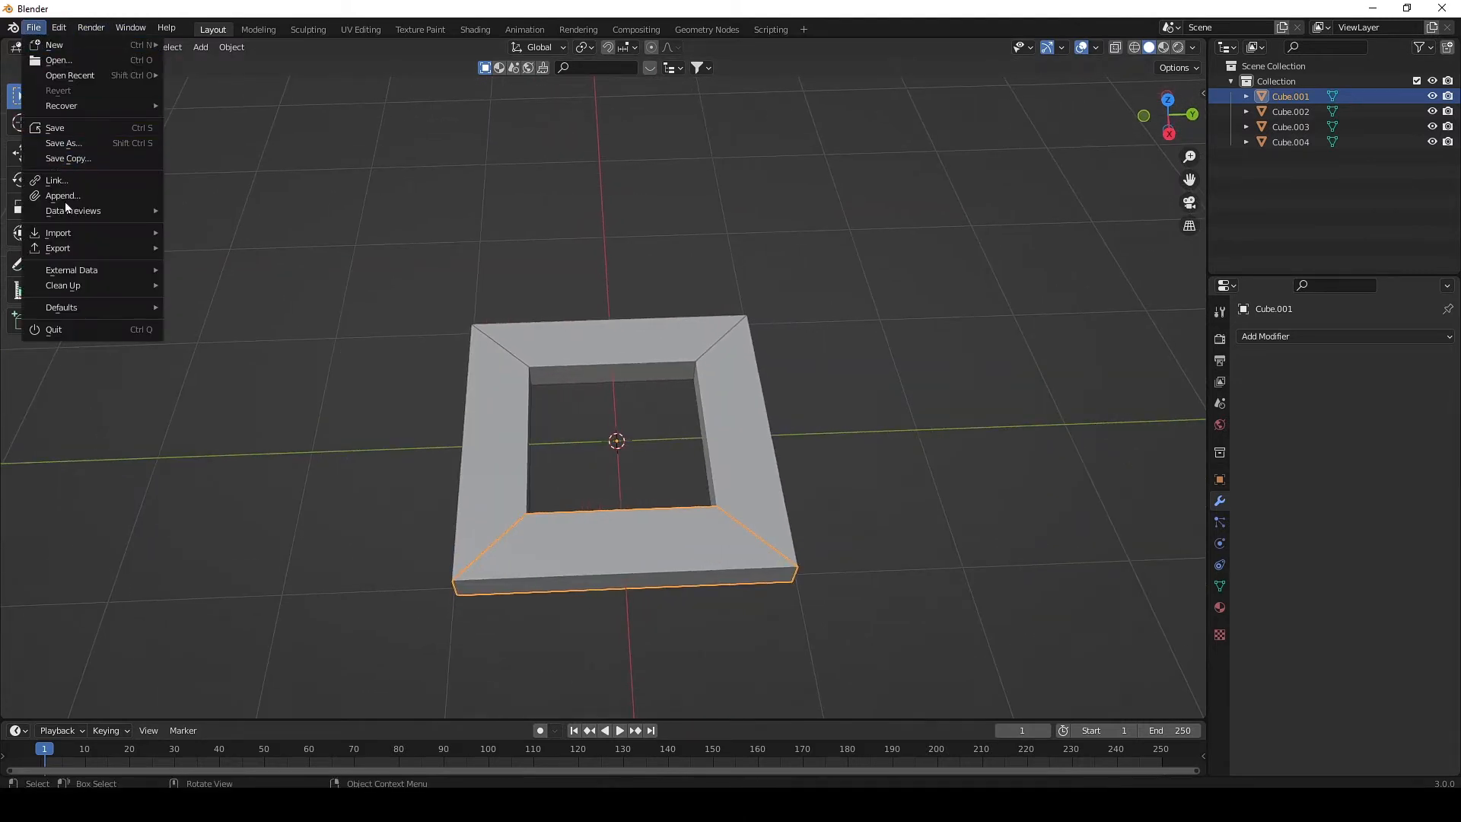
pyautogui.moveTo(76, 251)
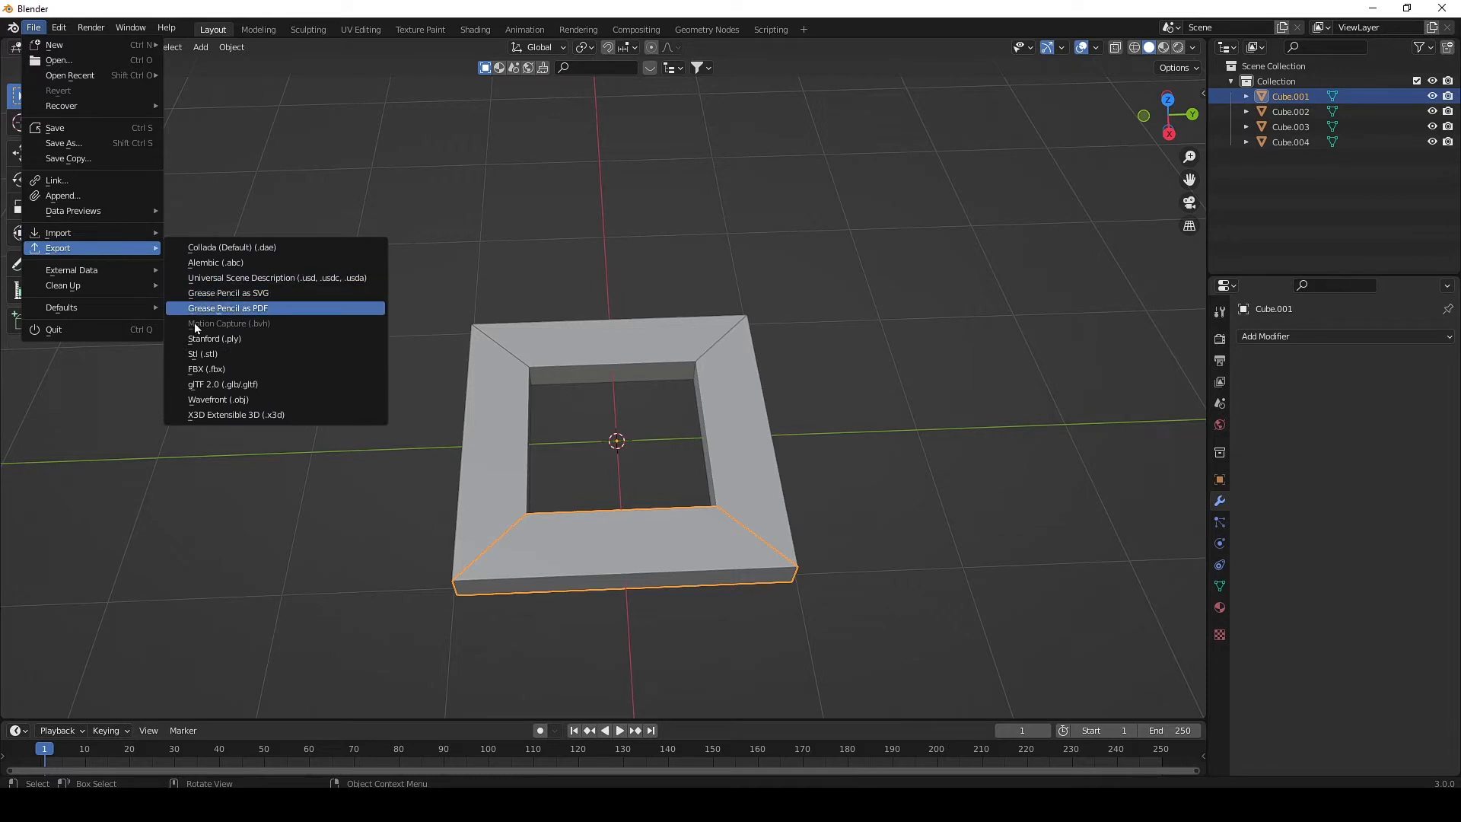
pyautogui.click(209, 369)
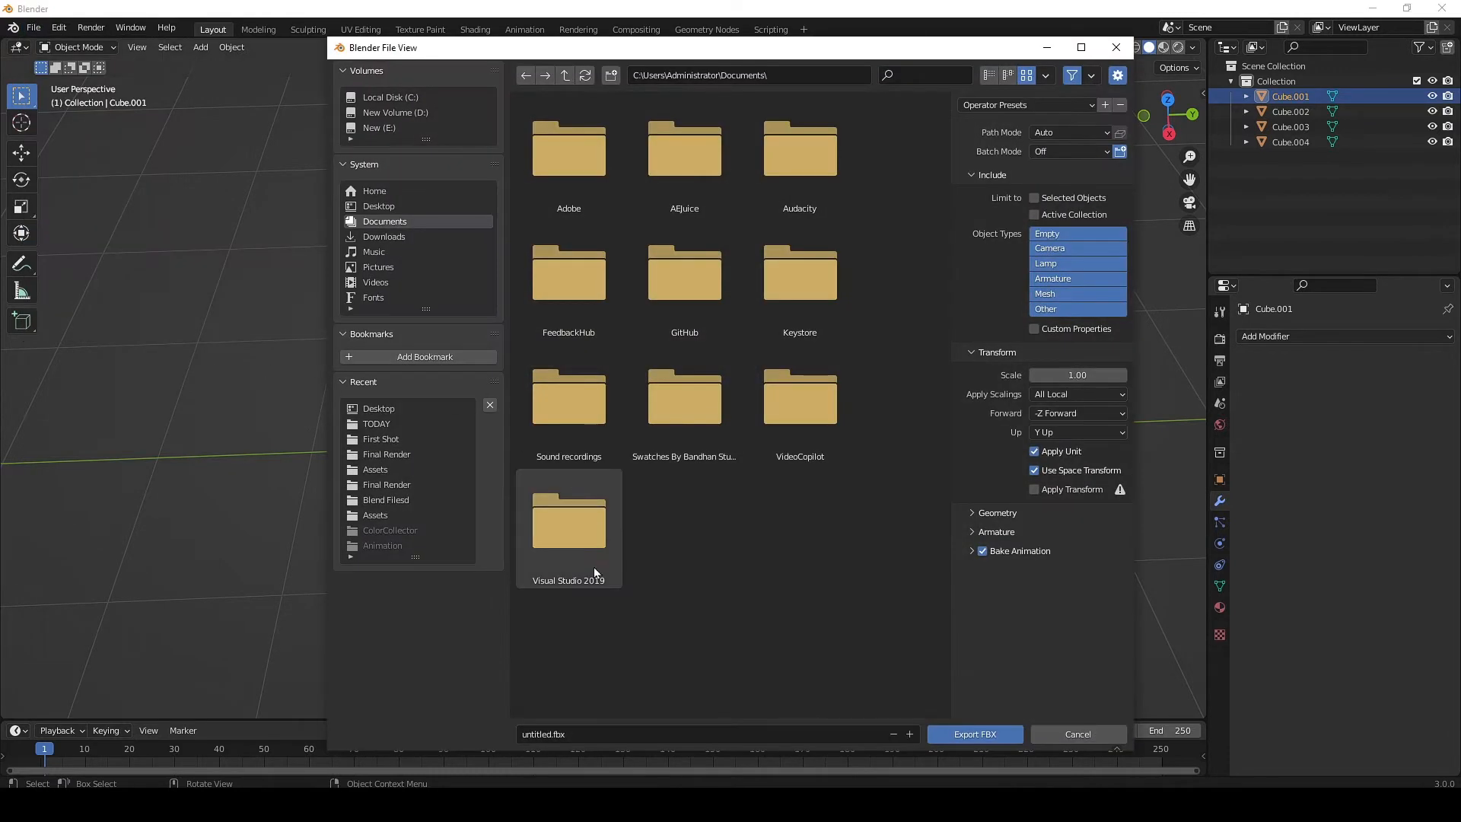
pyautogui.click(604, 731)
pyautogui.write('T')
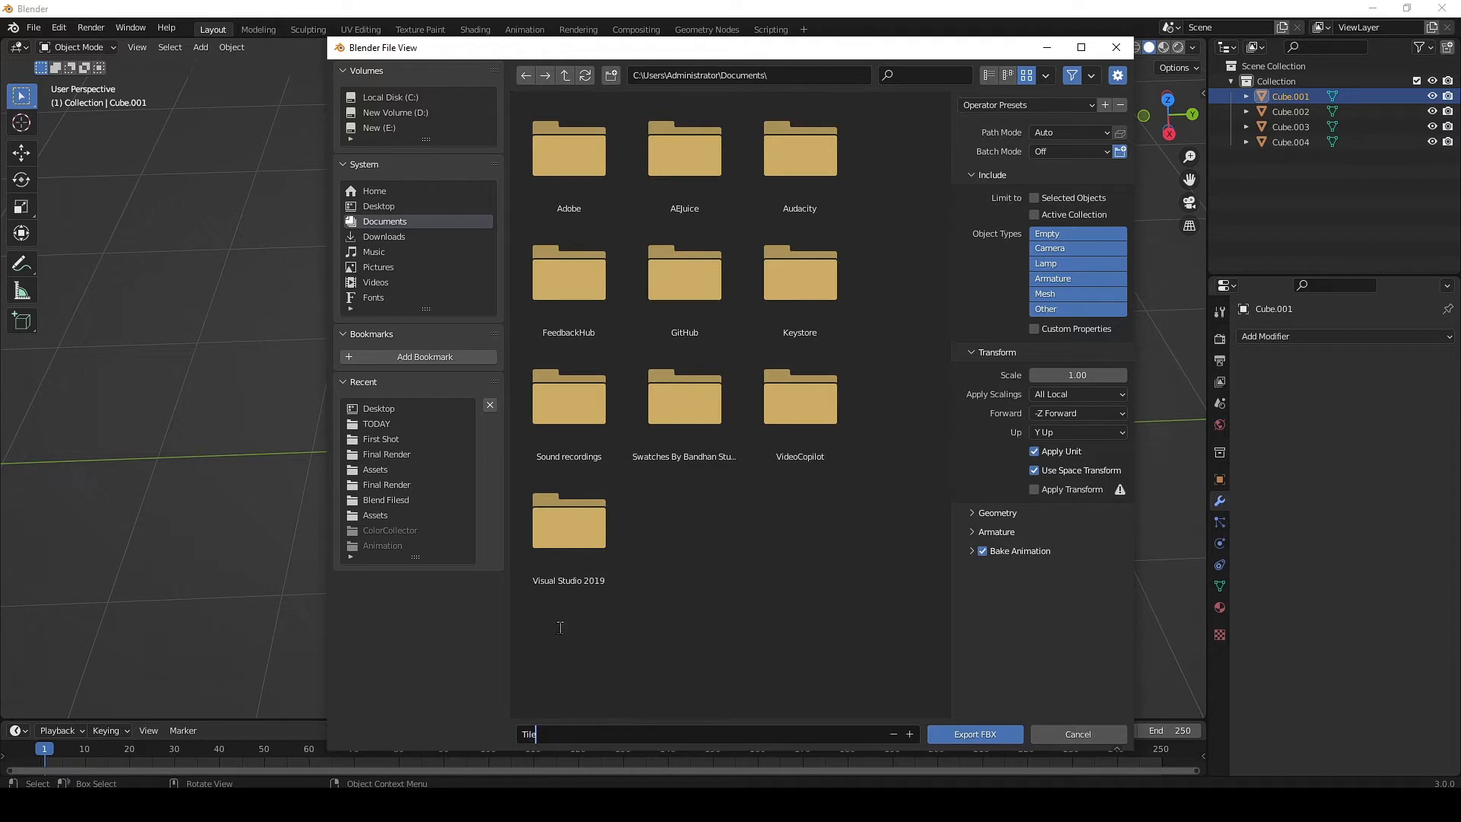
pyautogui.click(374, 207)
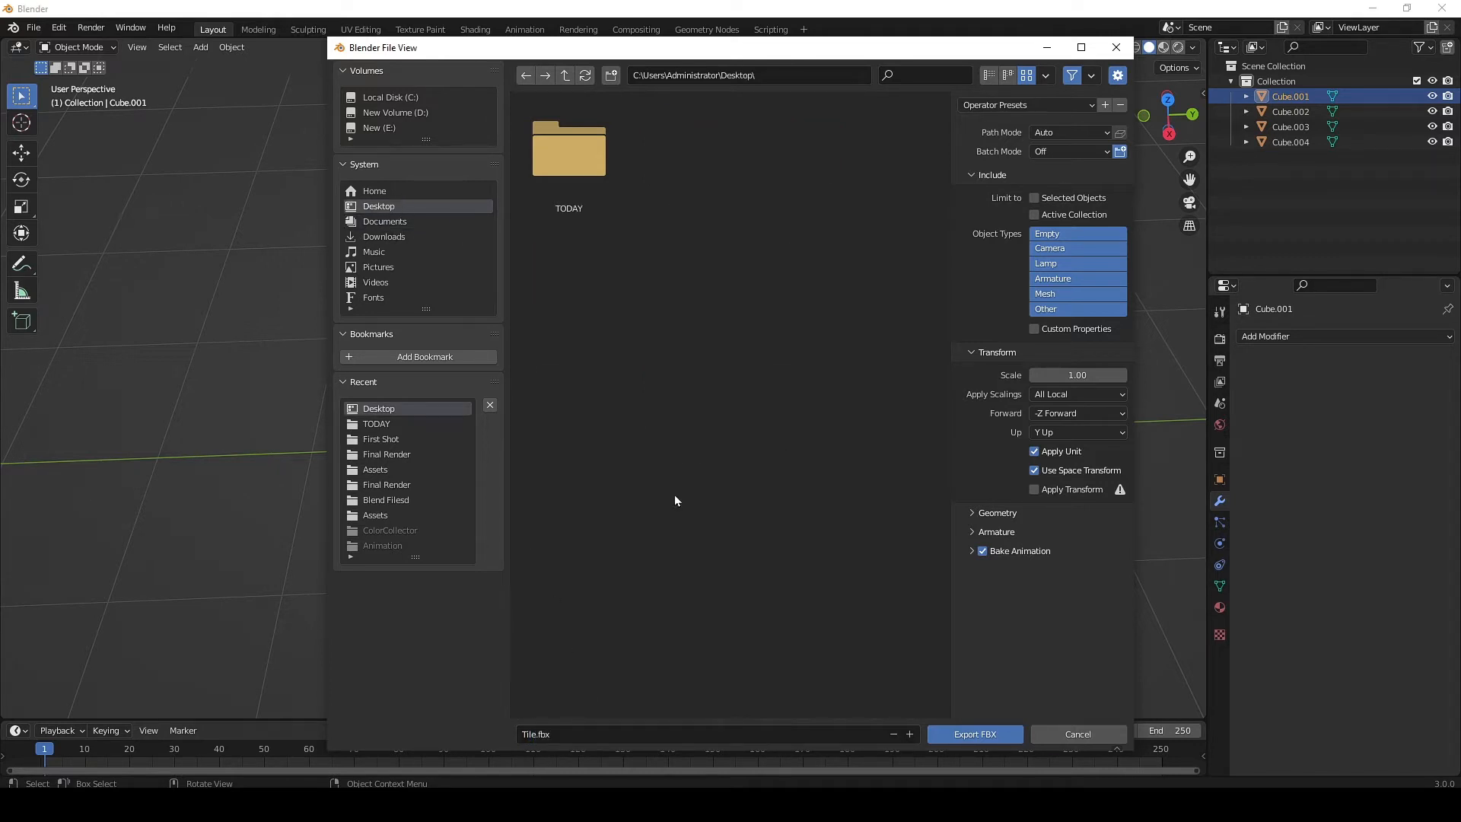
pyautogui.click(957, 737)
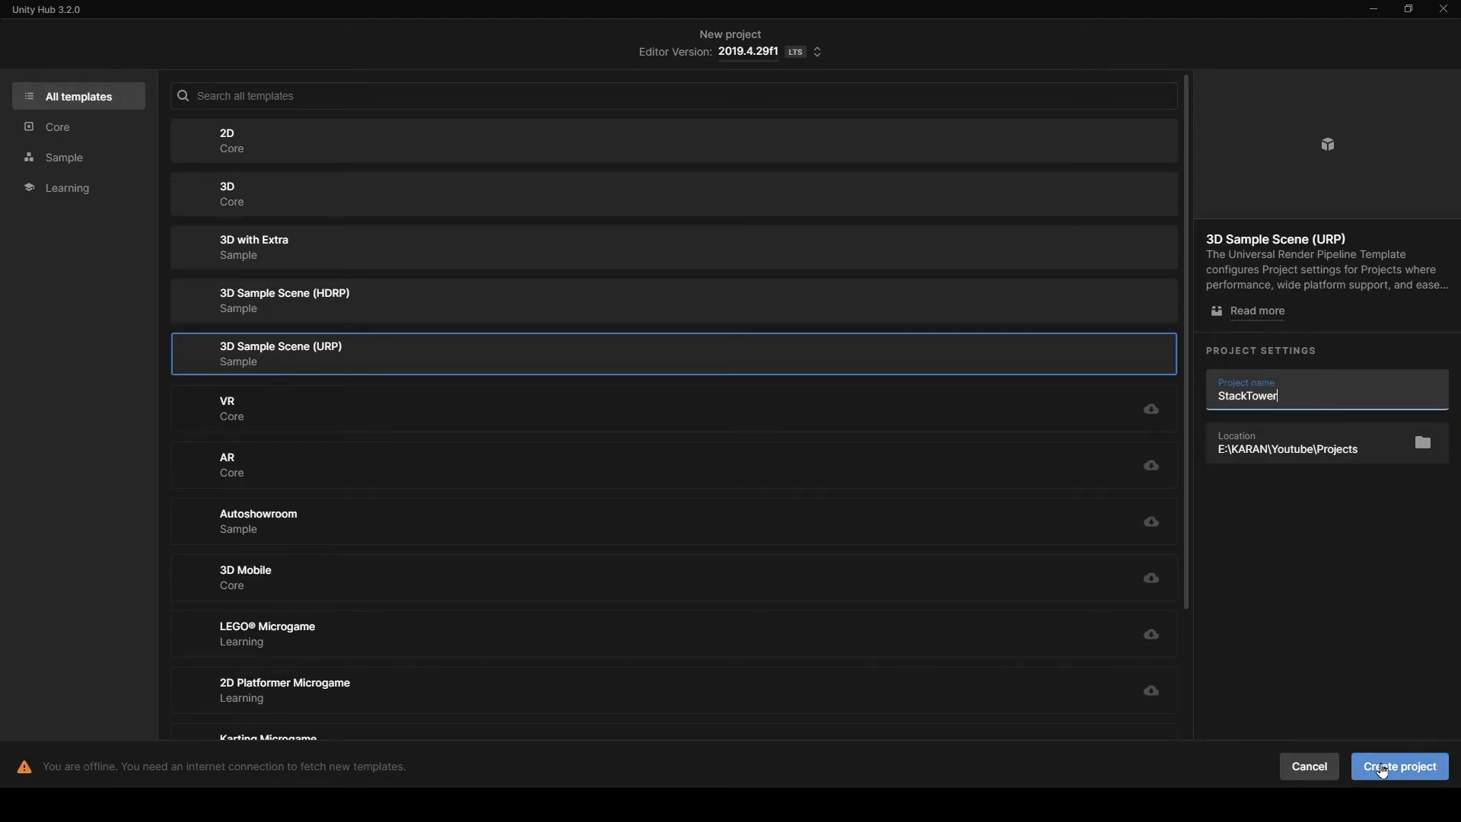
# Step: Switch to Unity Hub, create the StackTower project from the 3D Sample Scene (URP) template and maximise its editor window
pyautogui.click(1382, 768)
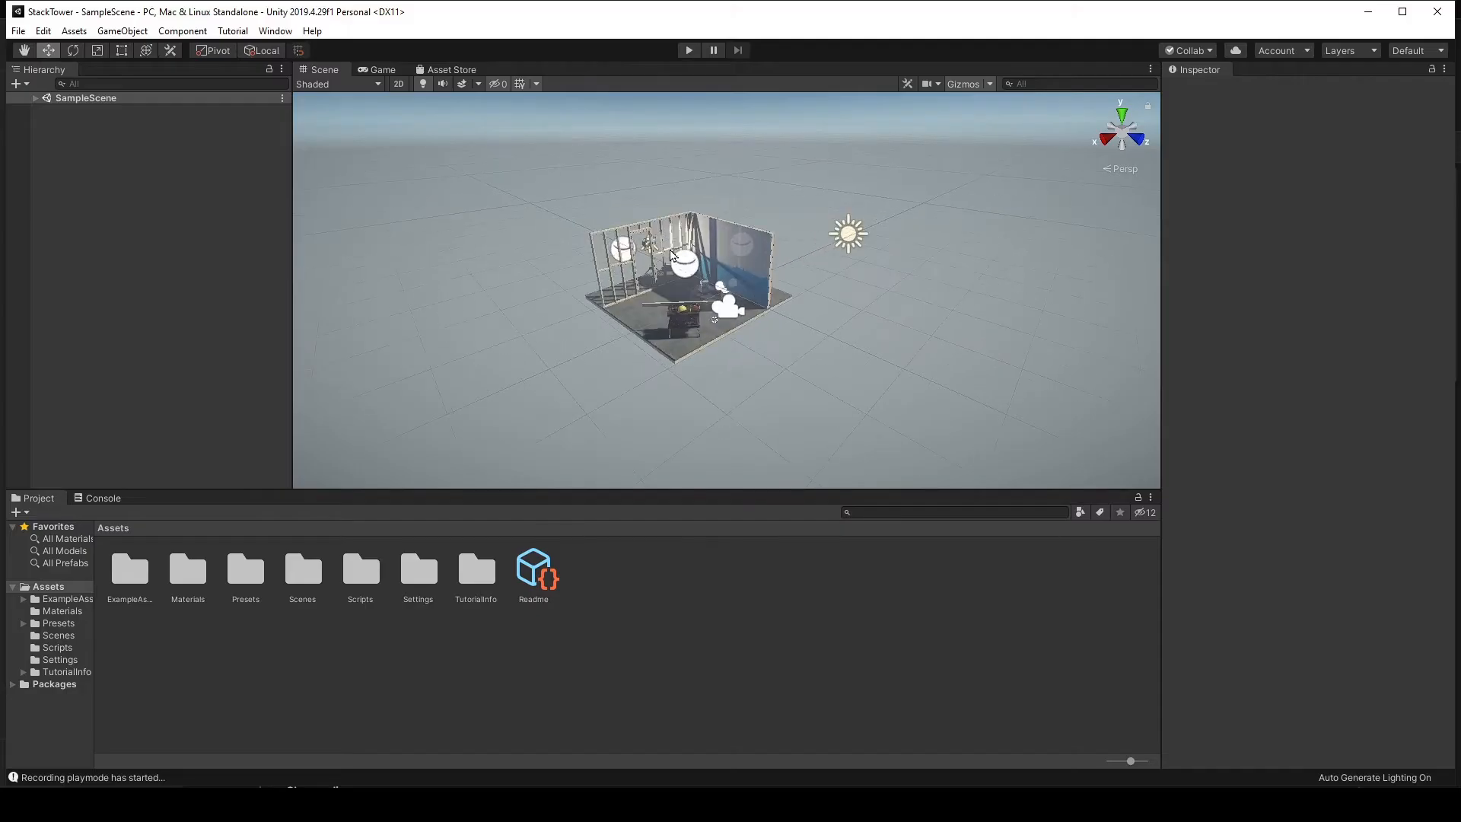
pyautogui.scroll(5, 591, 251)
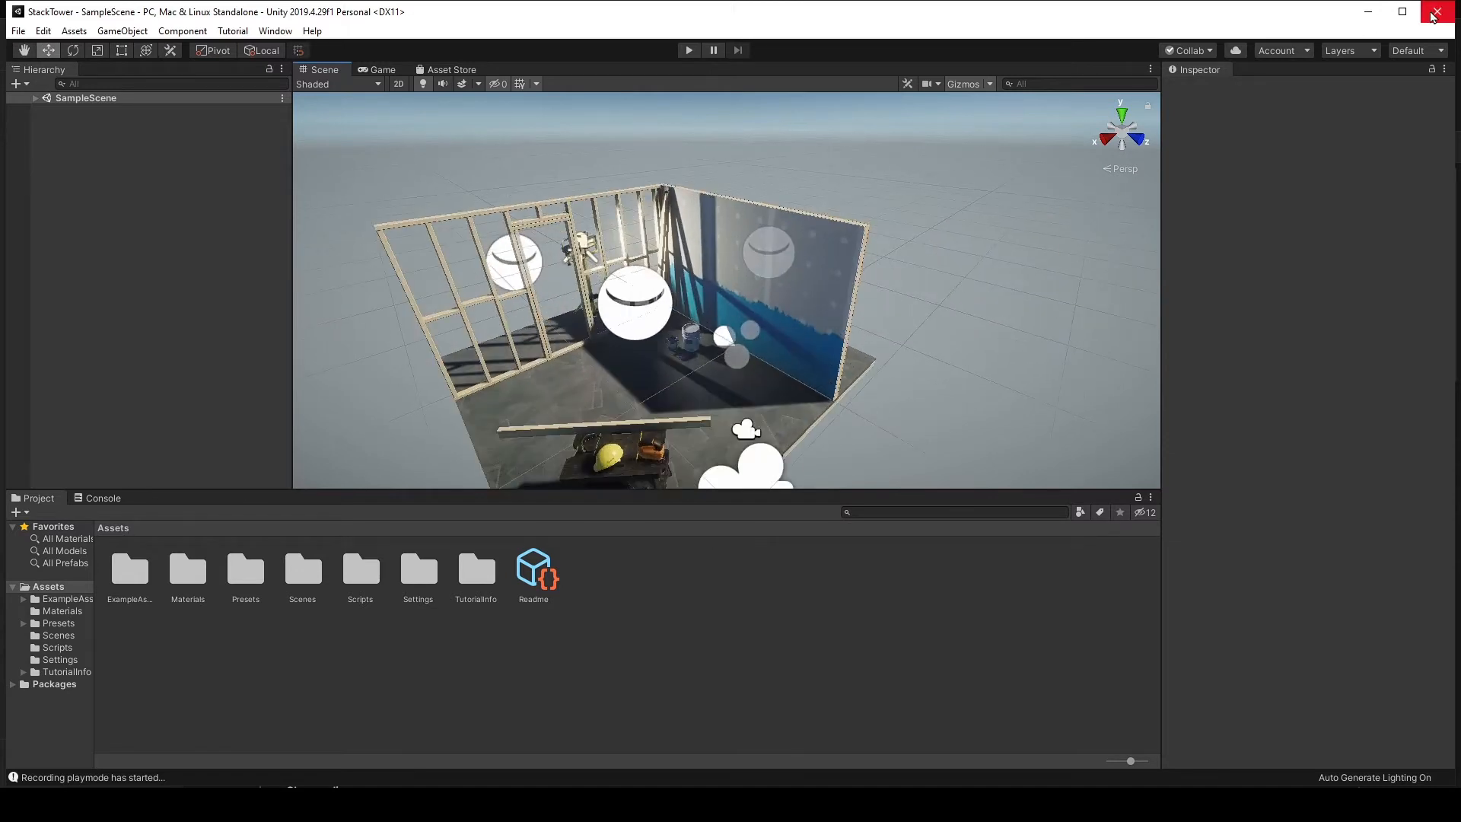
pyautogui.click(1402, 11)
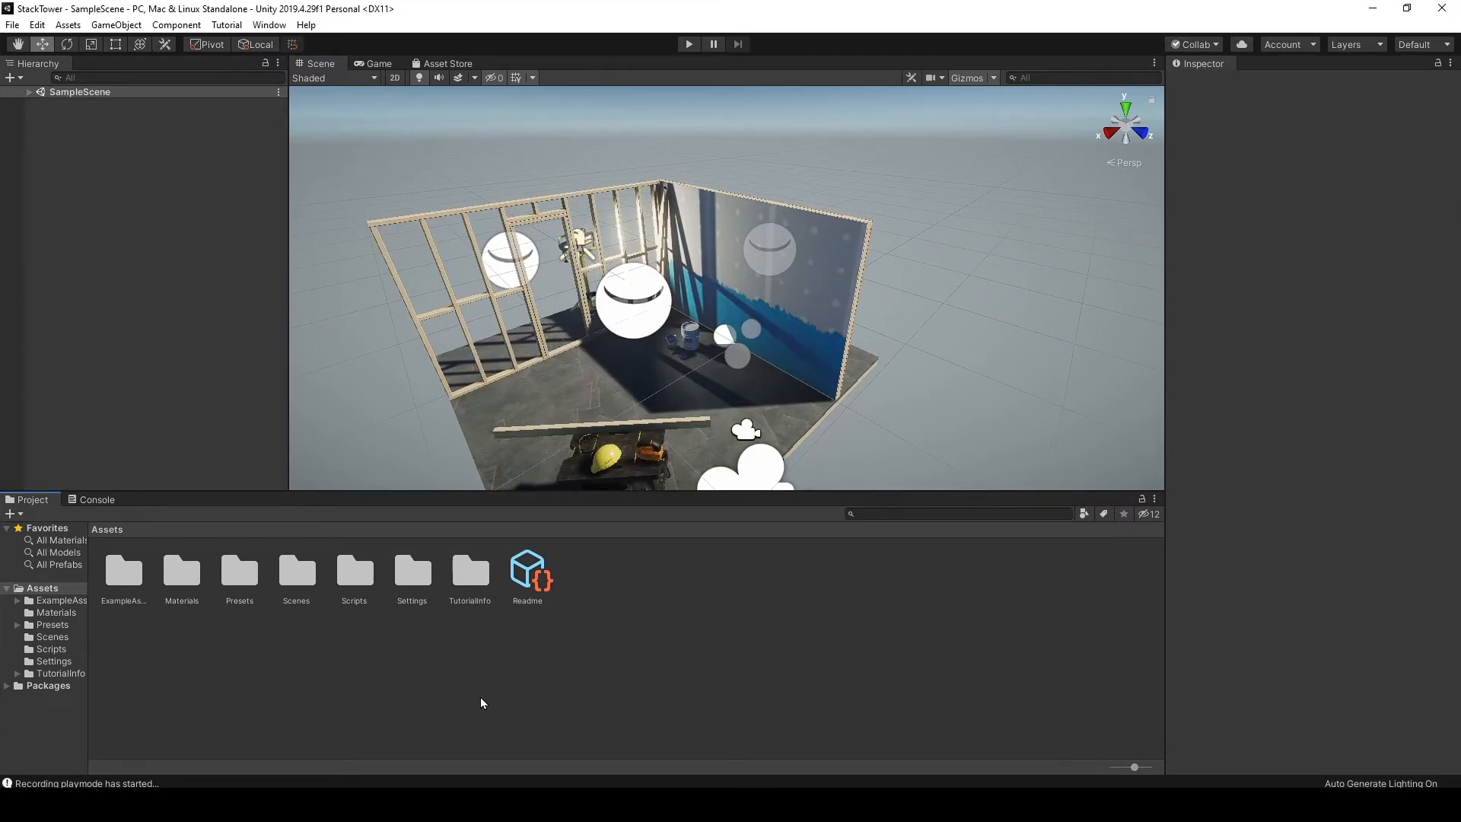
# Step: Switch the editor to the Tall layout and dock the Game view beside the Scene view
pyautogui.moveTo(657, 333); pyautogui.dragTo(729, 335, button='middle')
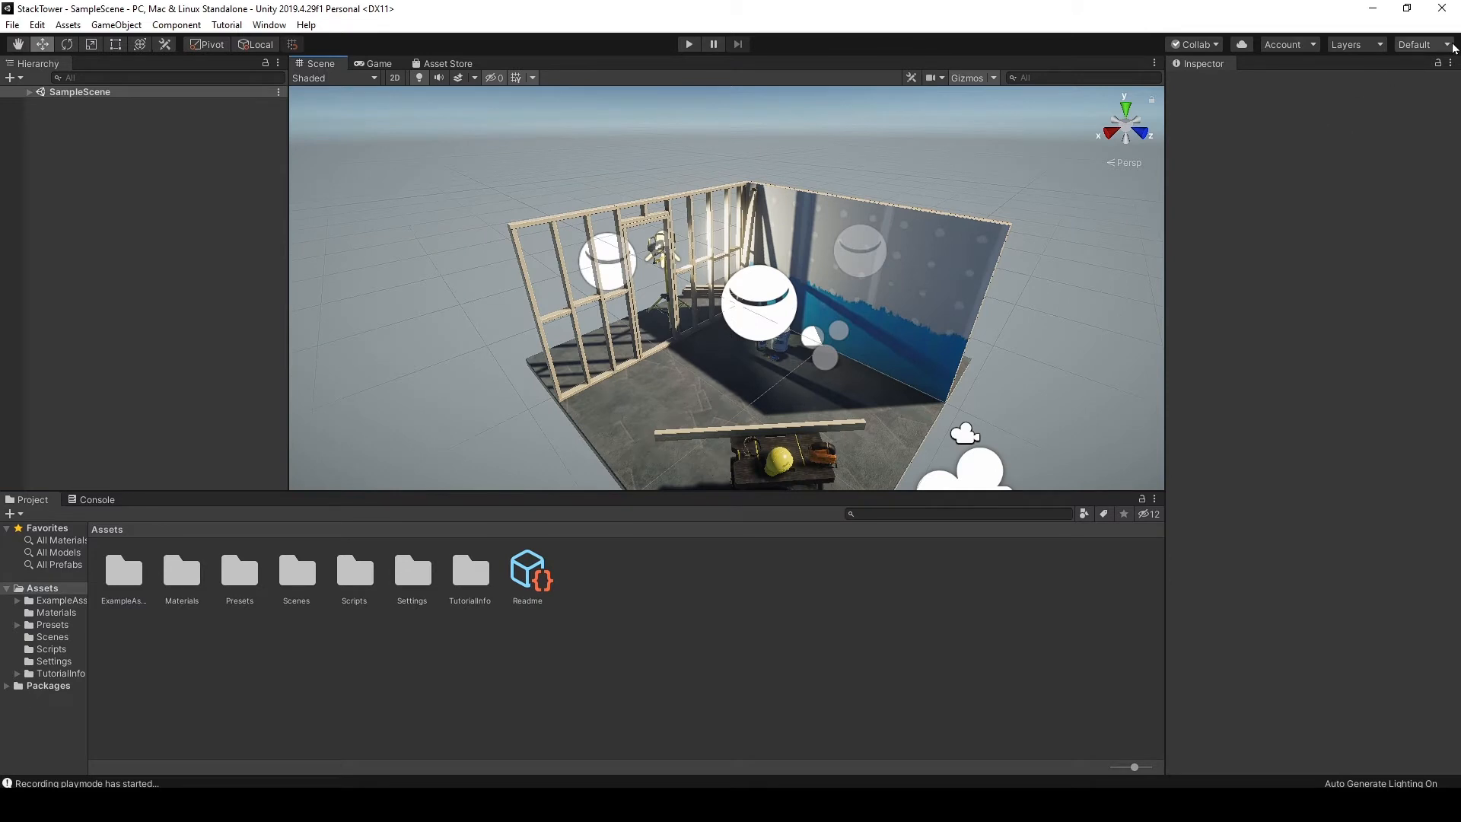
pyautogui.click(1450, 44)
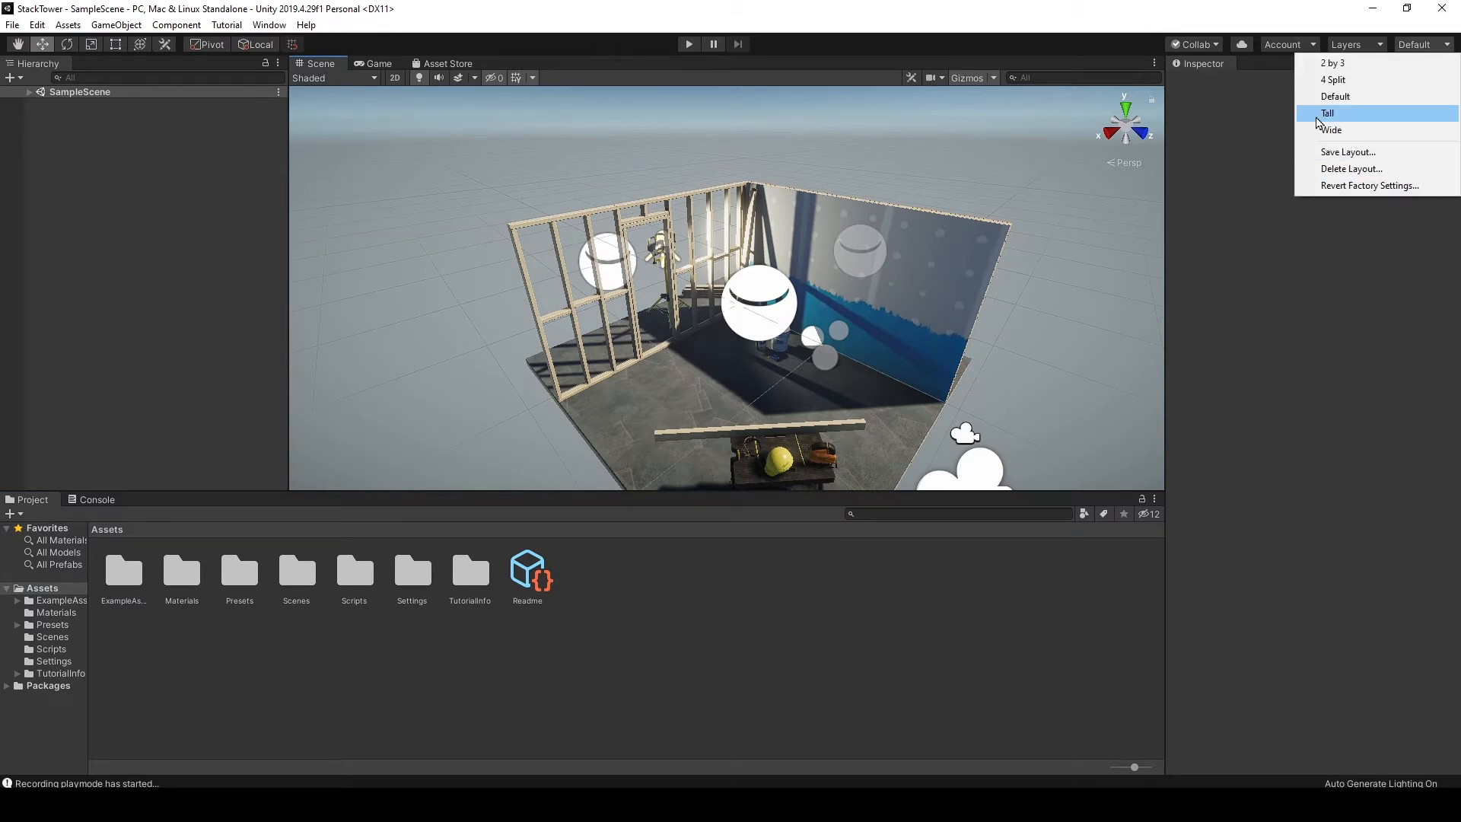
pyautogui.click(1332, 113)
pyautogui.click(1402, 11)
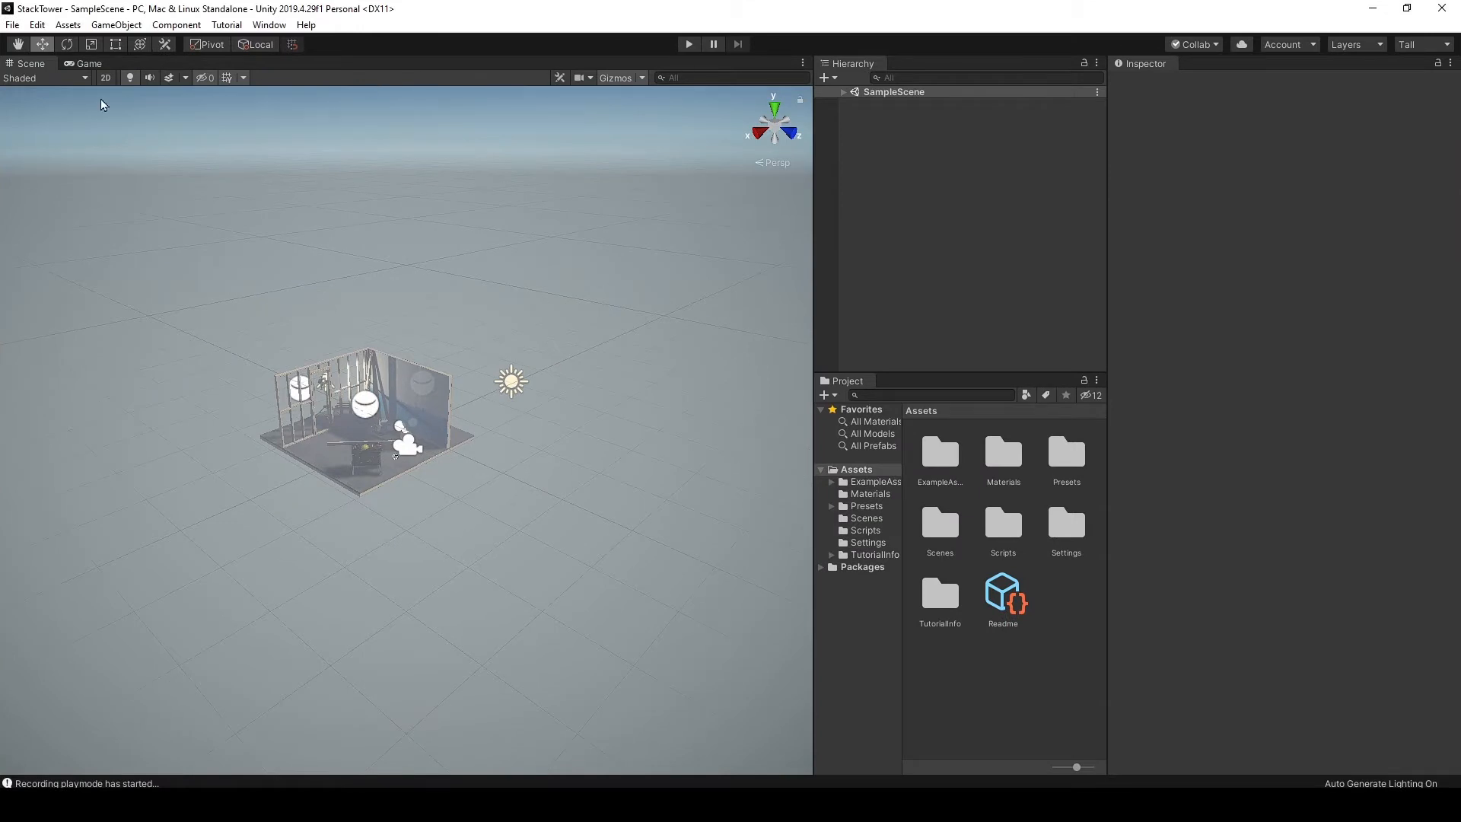
pyautogui.moveTo(68, 68); pyautogui.dragTo(410, 441)
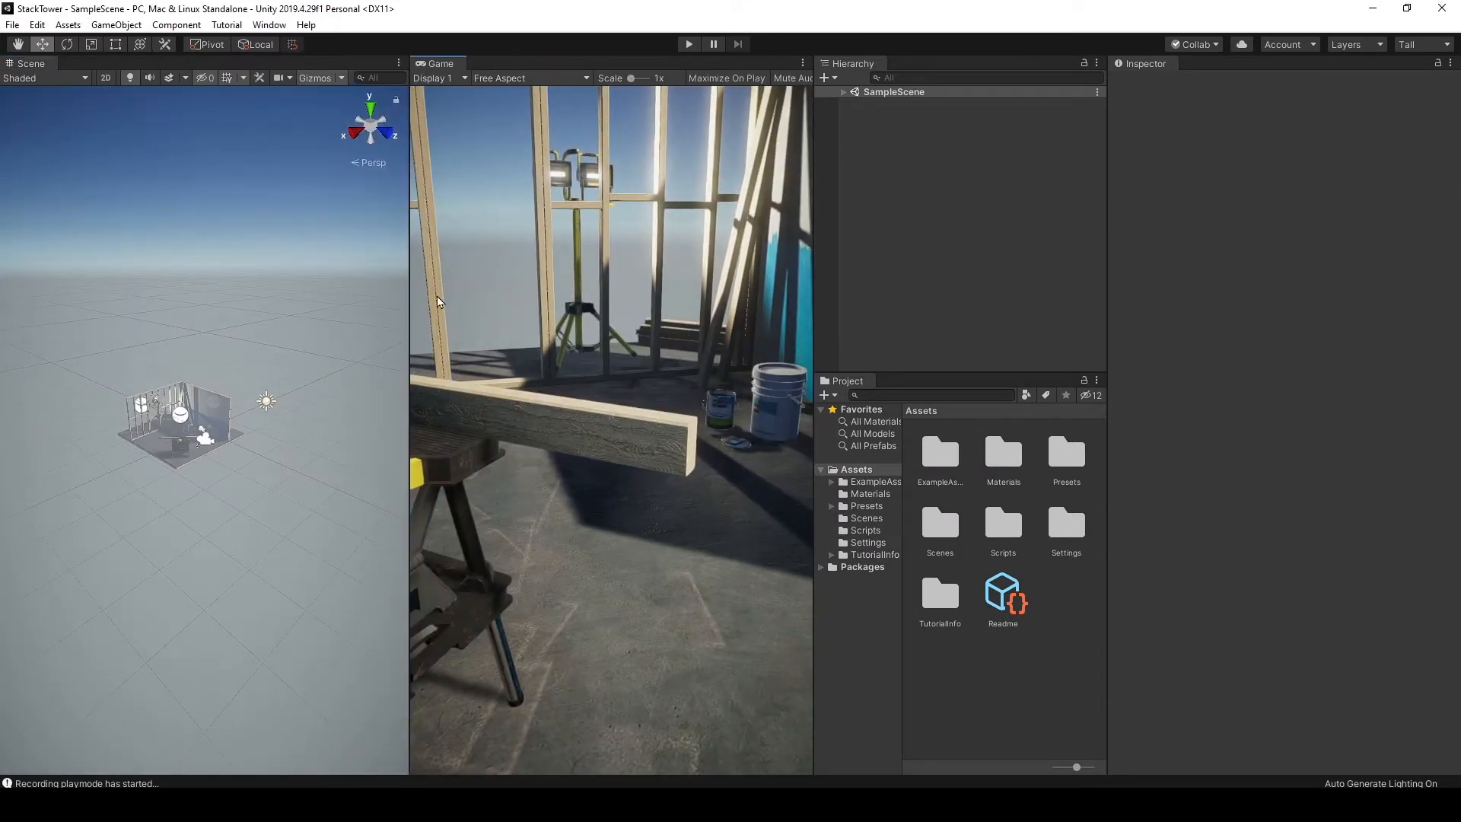
# Step: Set the Game view's aspect ratio to the portrait 9:18 preset
pyautogui.click(487, 78)
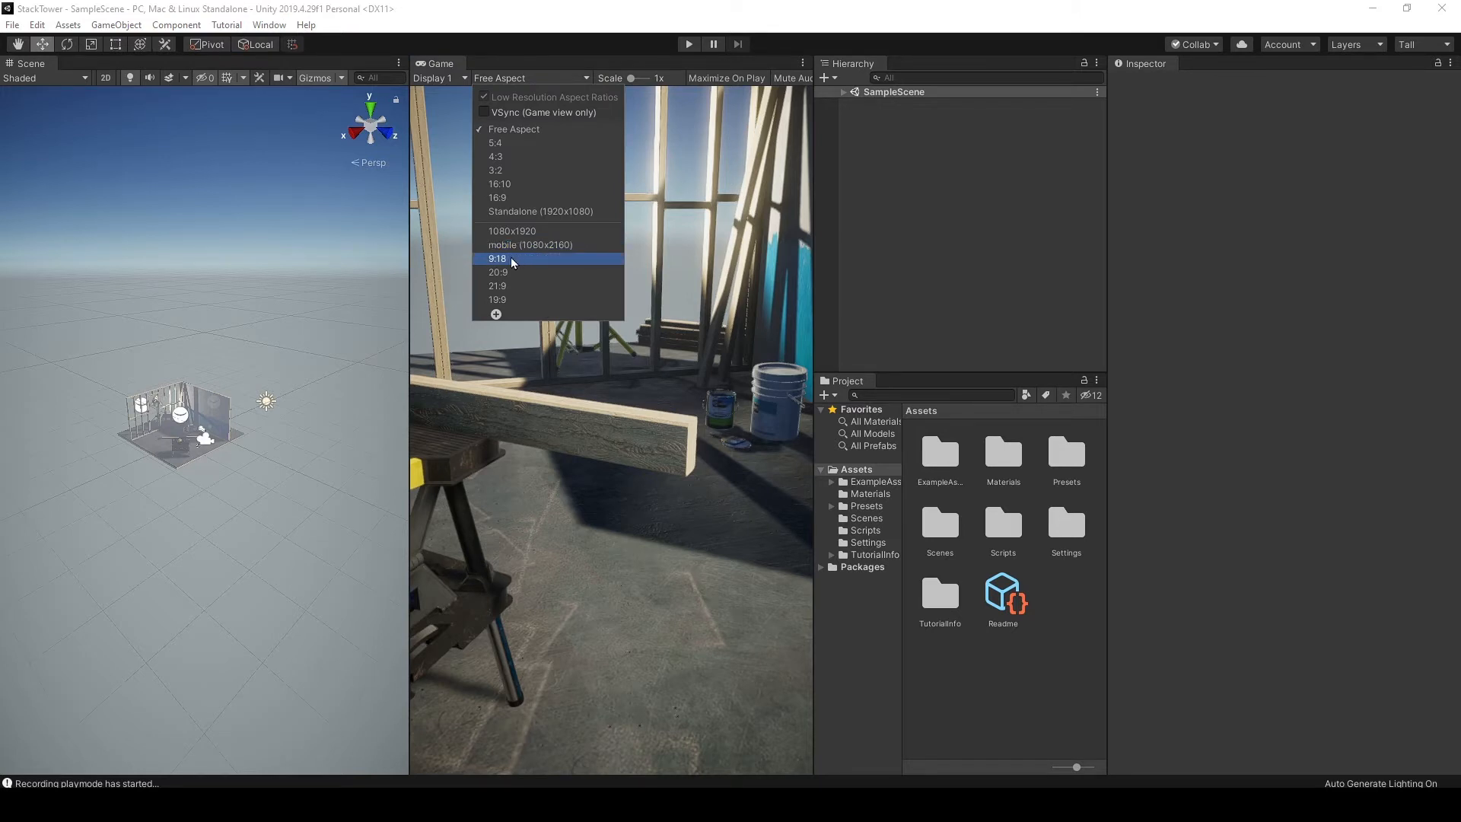
pyautogui.click(495, 313)
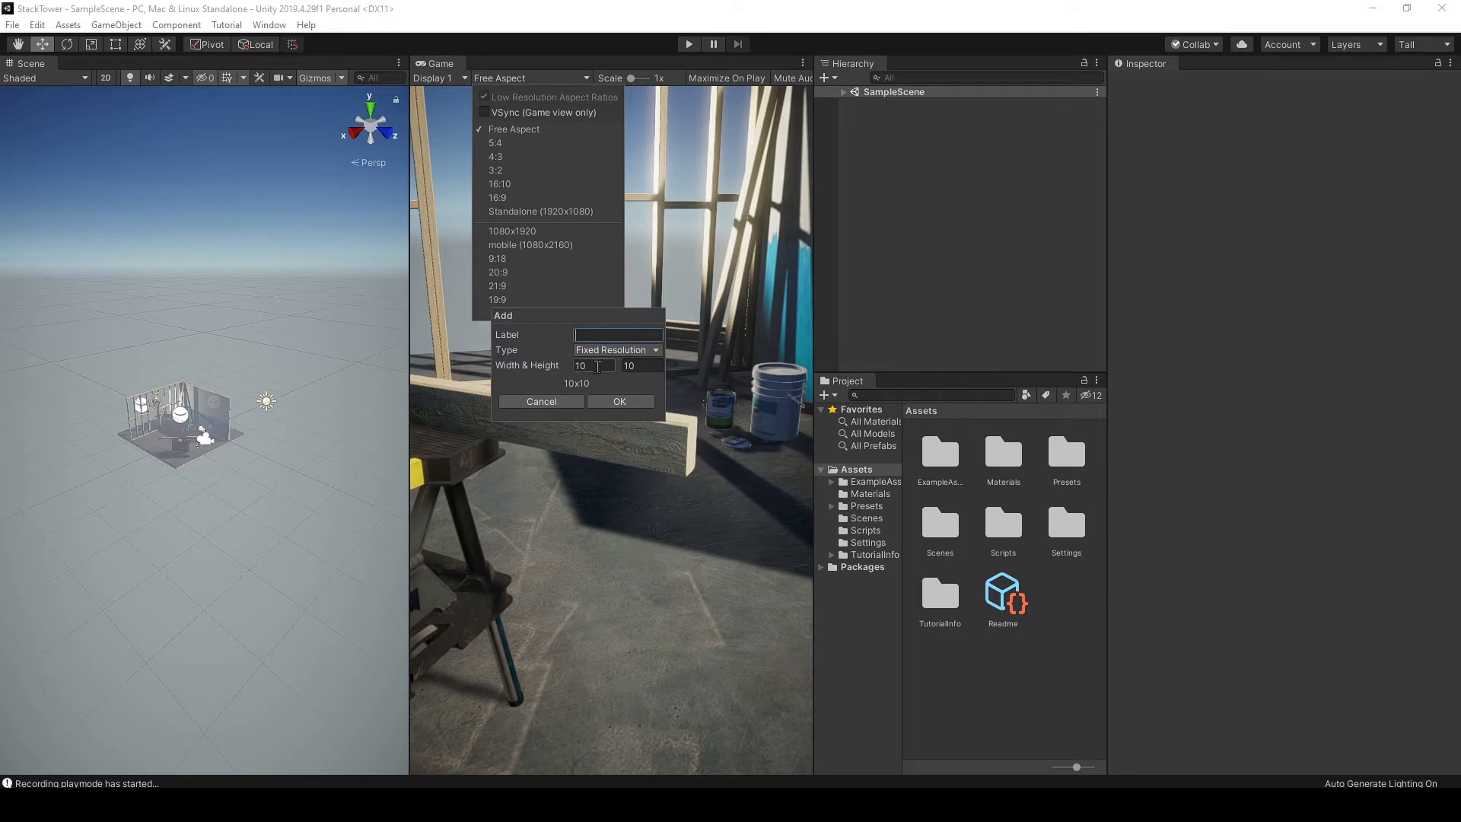
pyautogui.click(582, 366)
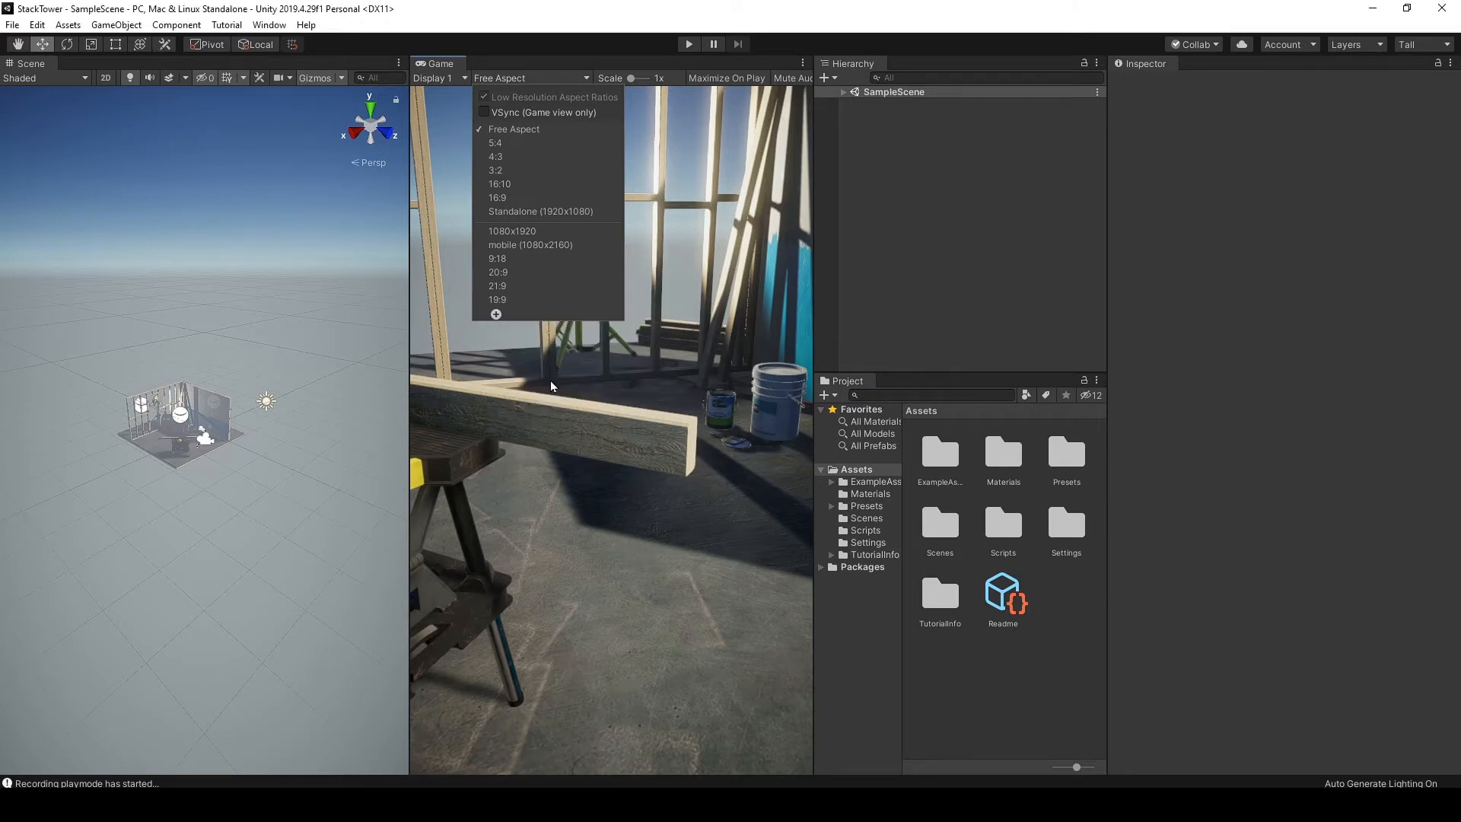
pyautogui.click(578, 401)
pyautogui.click(495, 260)
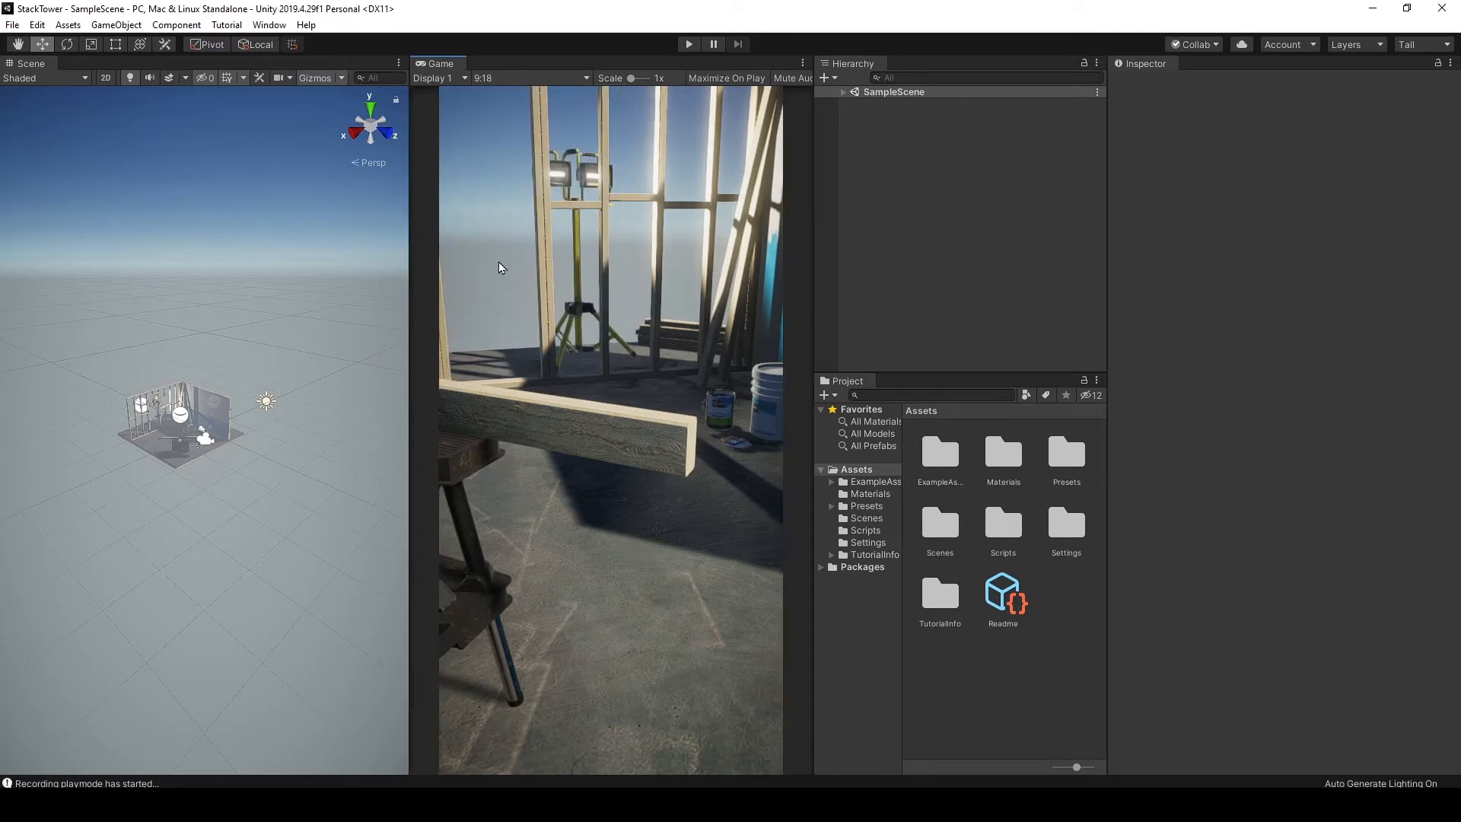
pyautogui.moveTo(162, 388); pyautogui.dragTo(195, 459, button='middle')
pyautogui.scroll(3, 194, 532)
pyautogui.moveTo(194, 582); pyautogui.dragTo(169, 481, button='middle')
pyautogui.scroll(6, 132, 387)
pyautogui.moveTo(132, 388); pyautogui.dragTo(128, 435, button='middle')
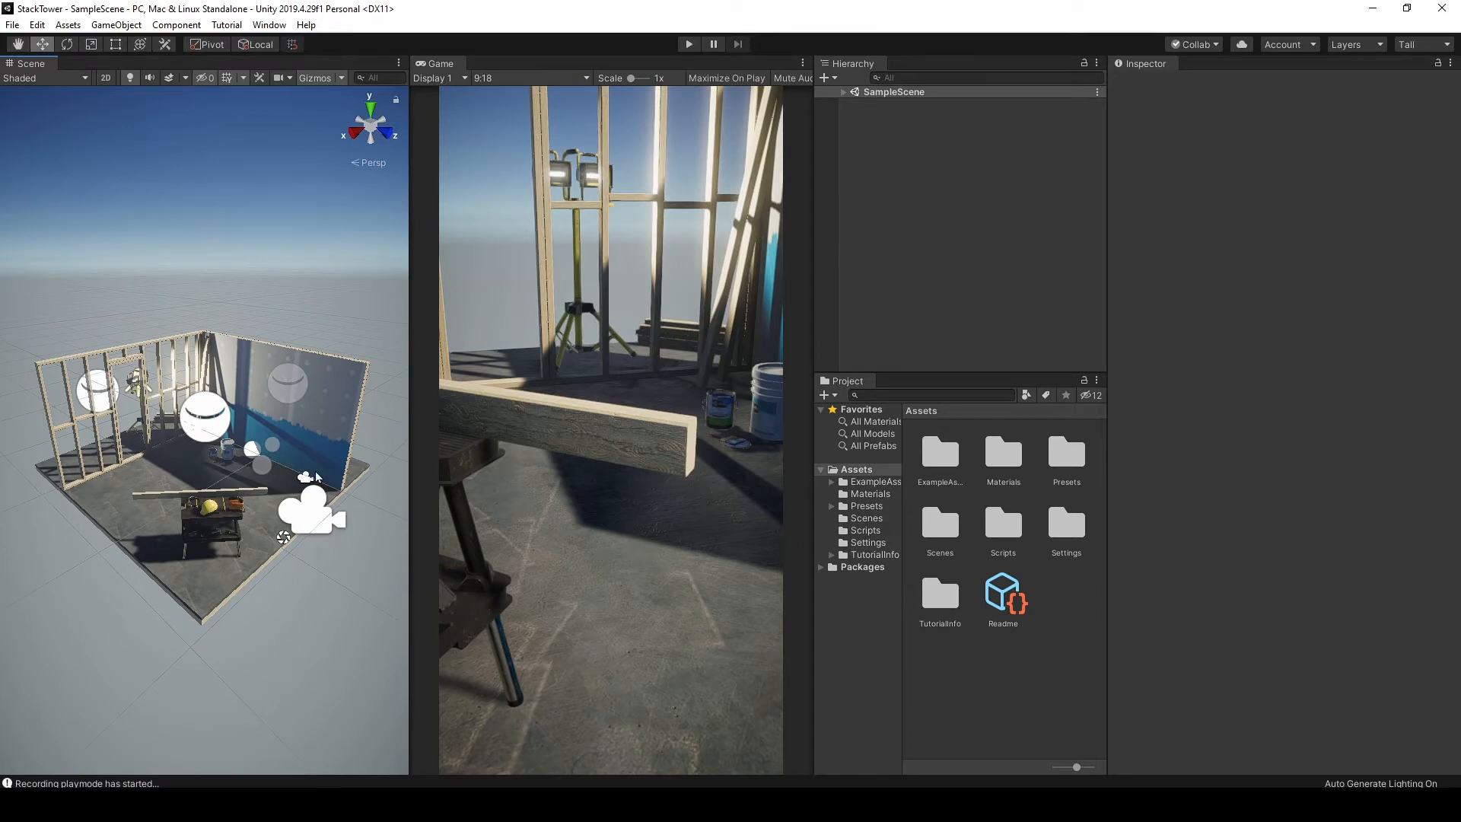
# Step: Create a new scene named GamePlay in the Scenes folder and open it
pyautogui.doubleClick(934, 533)
pyautogui.rightClick(957, 472)
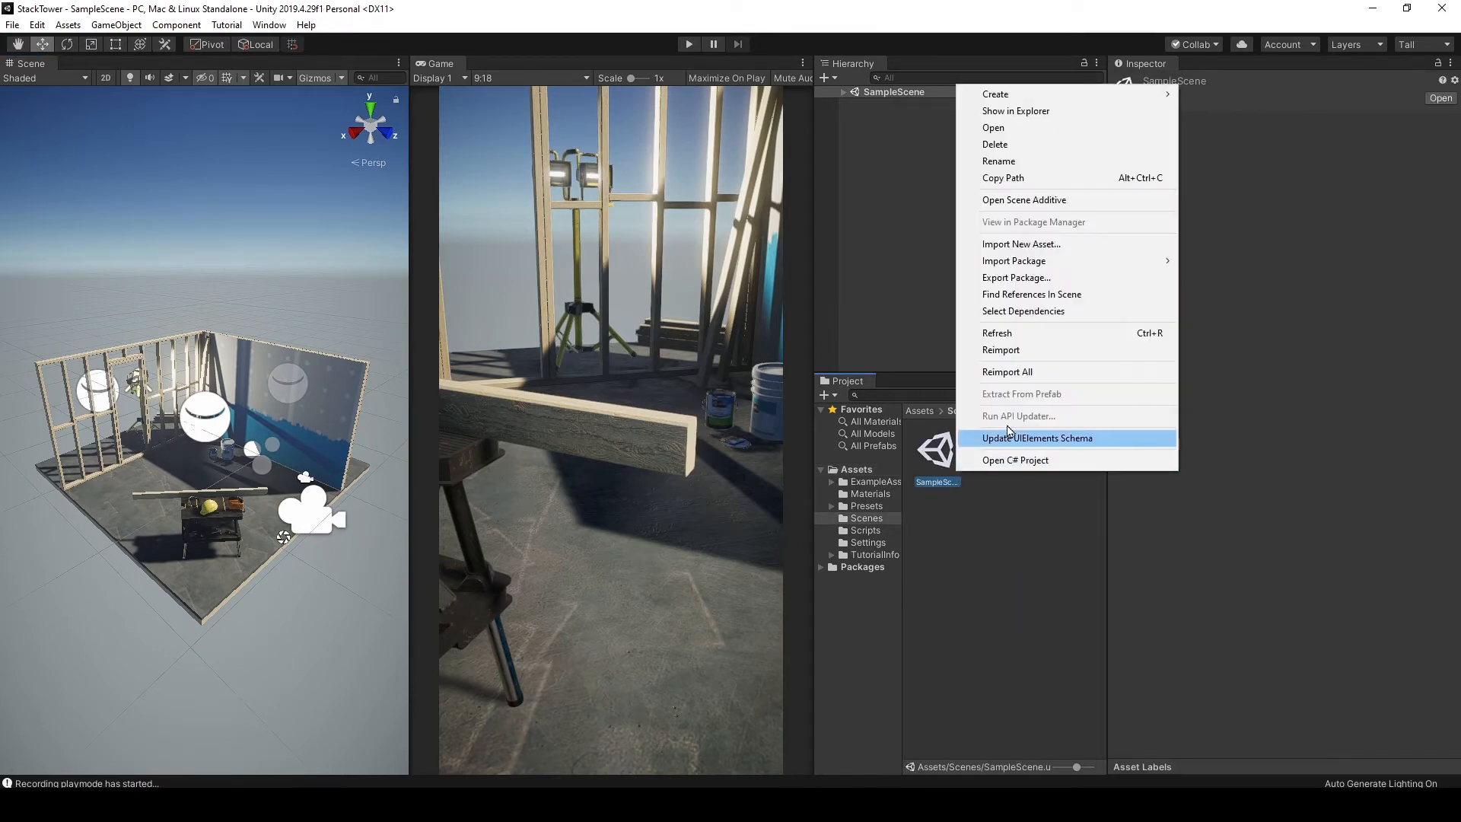
pyautogui.moveTo(1126, 94)
pyautogui.moveTo(1249, 136)
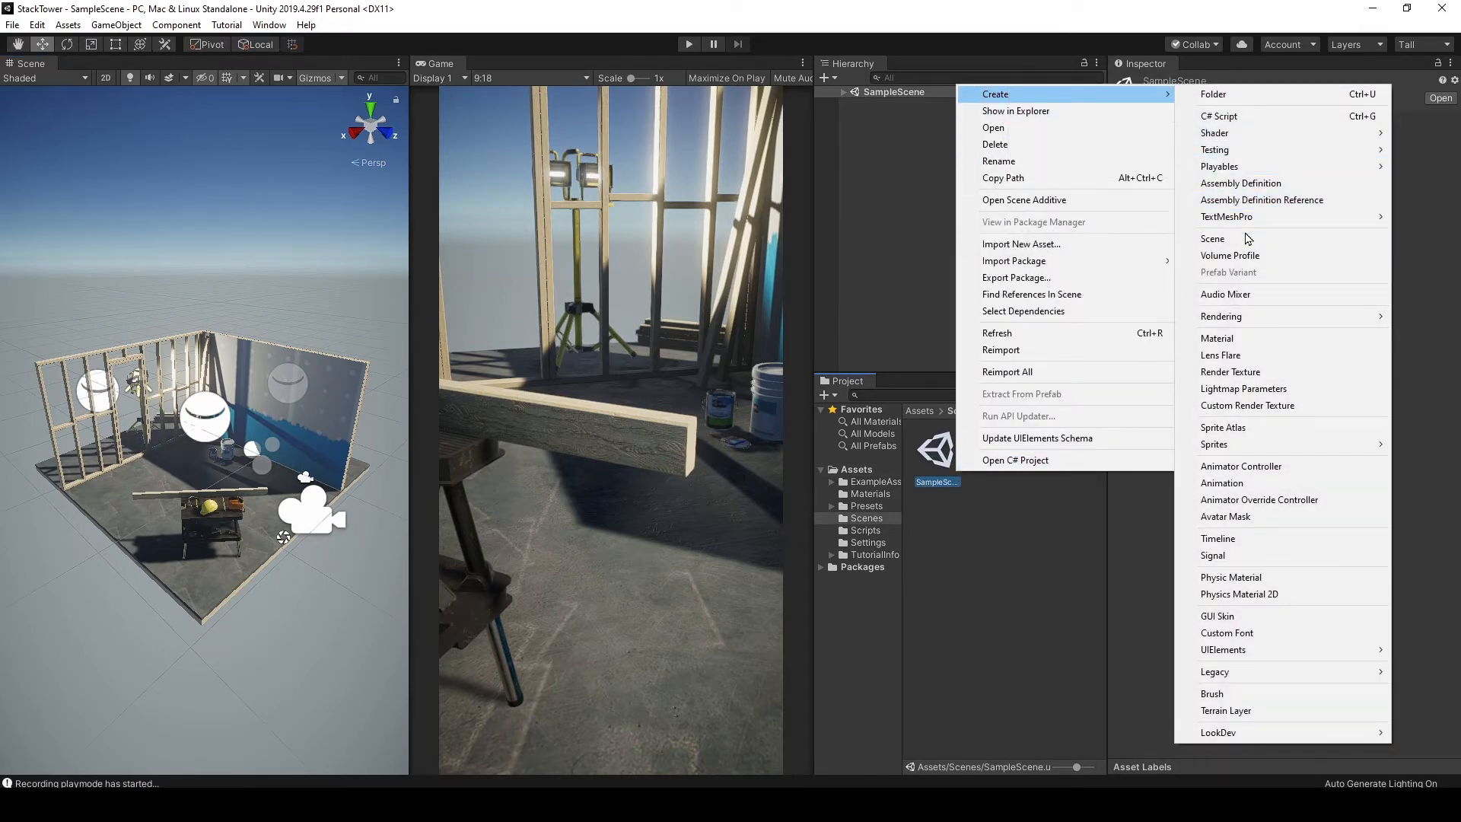
pyautogui.click(1217, 239)
pyautogui.write('G')
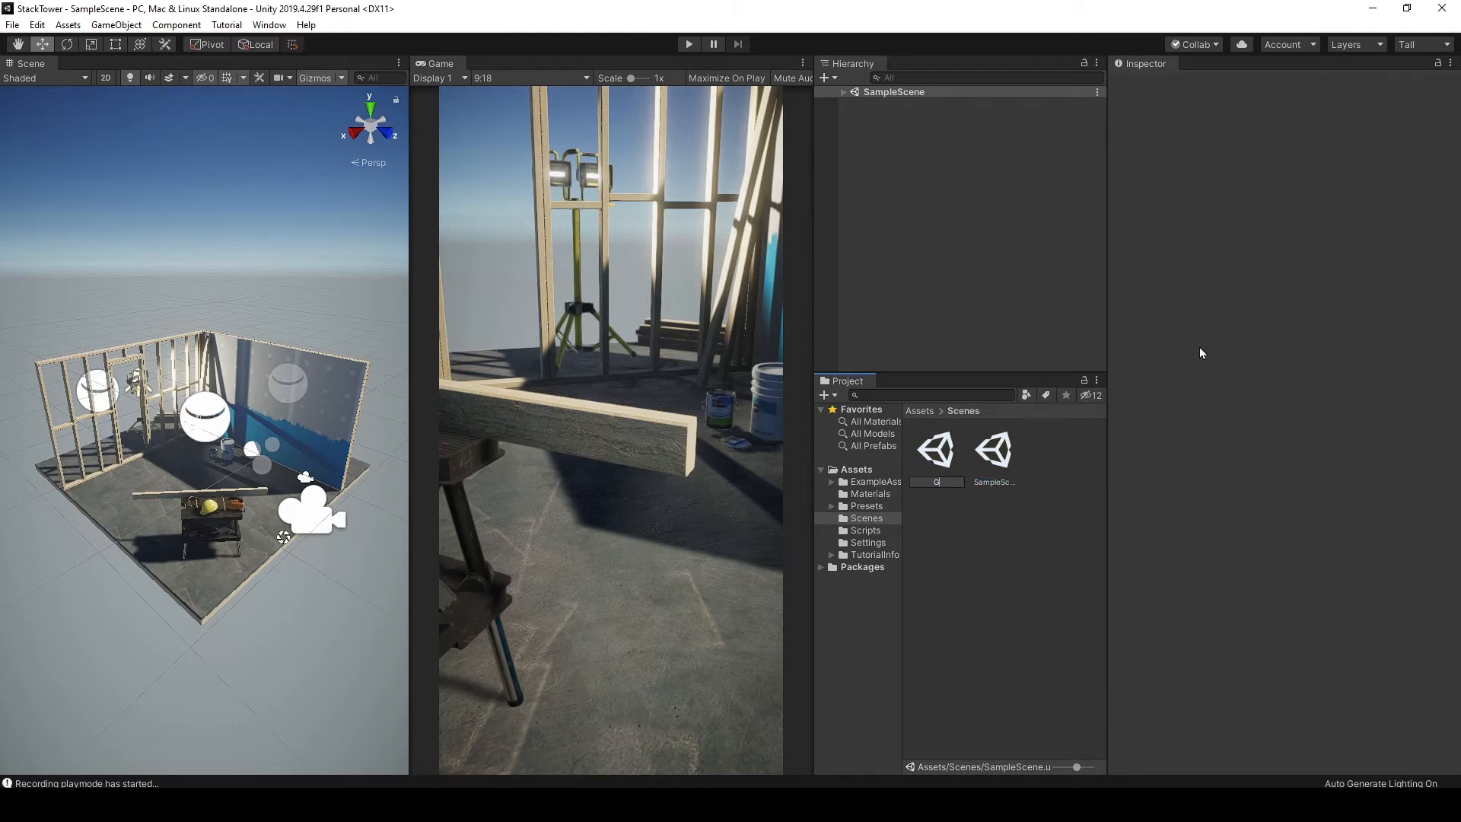
pyautogui.write('amePlay')
pyautogui.doubleClick(951, 441)
# Step: Delete the SampleScene asset from the Scenes folder
pyautogui.click(988, 481)
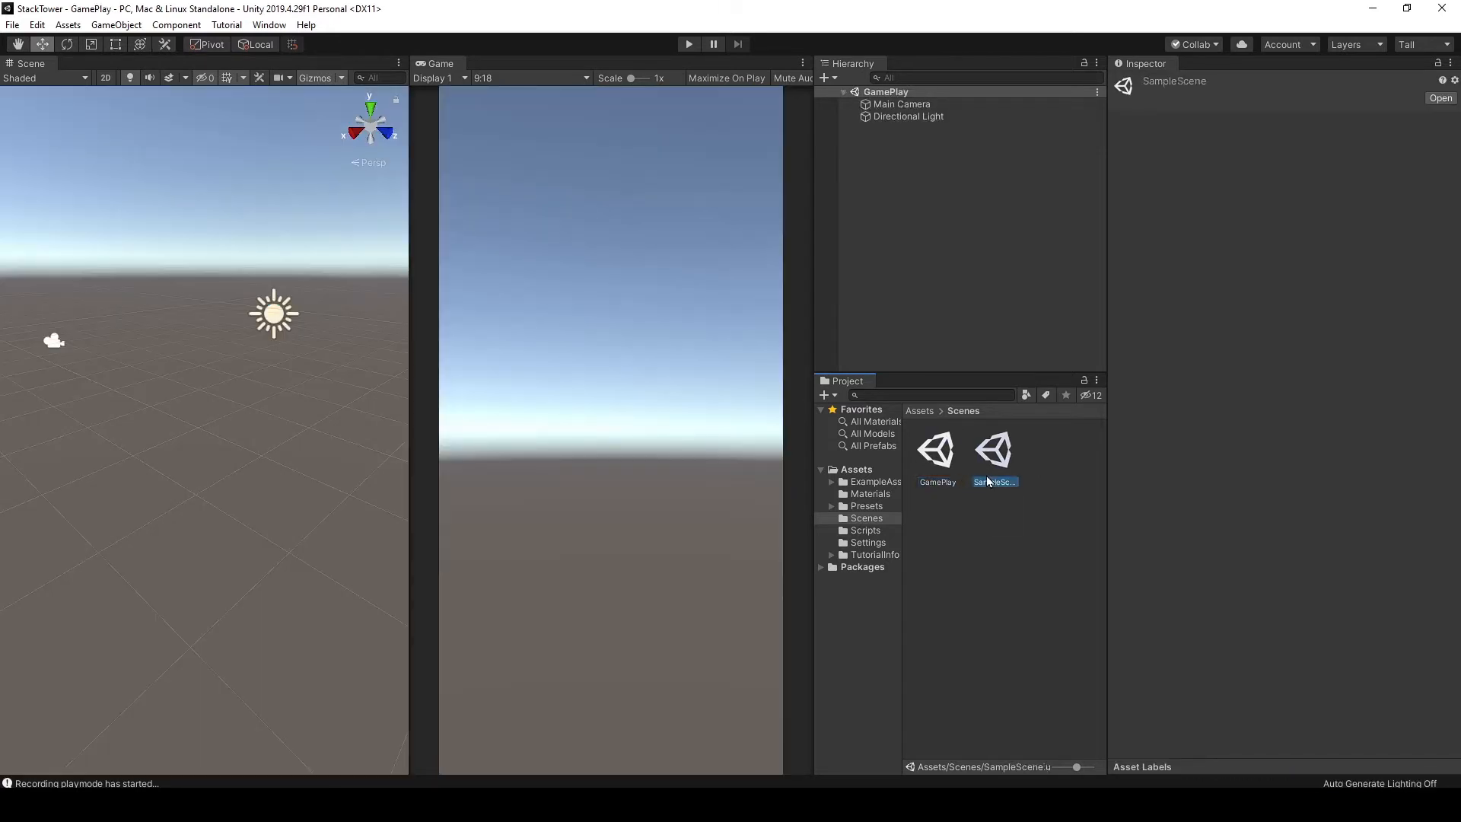
pyautogui.press('Delete')
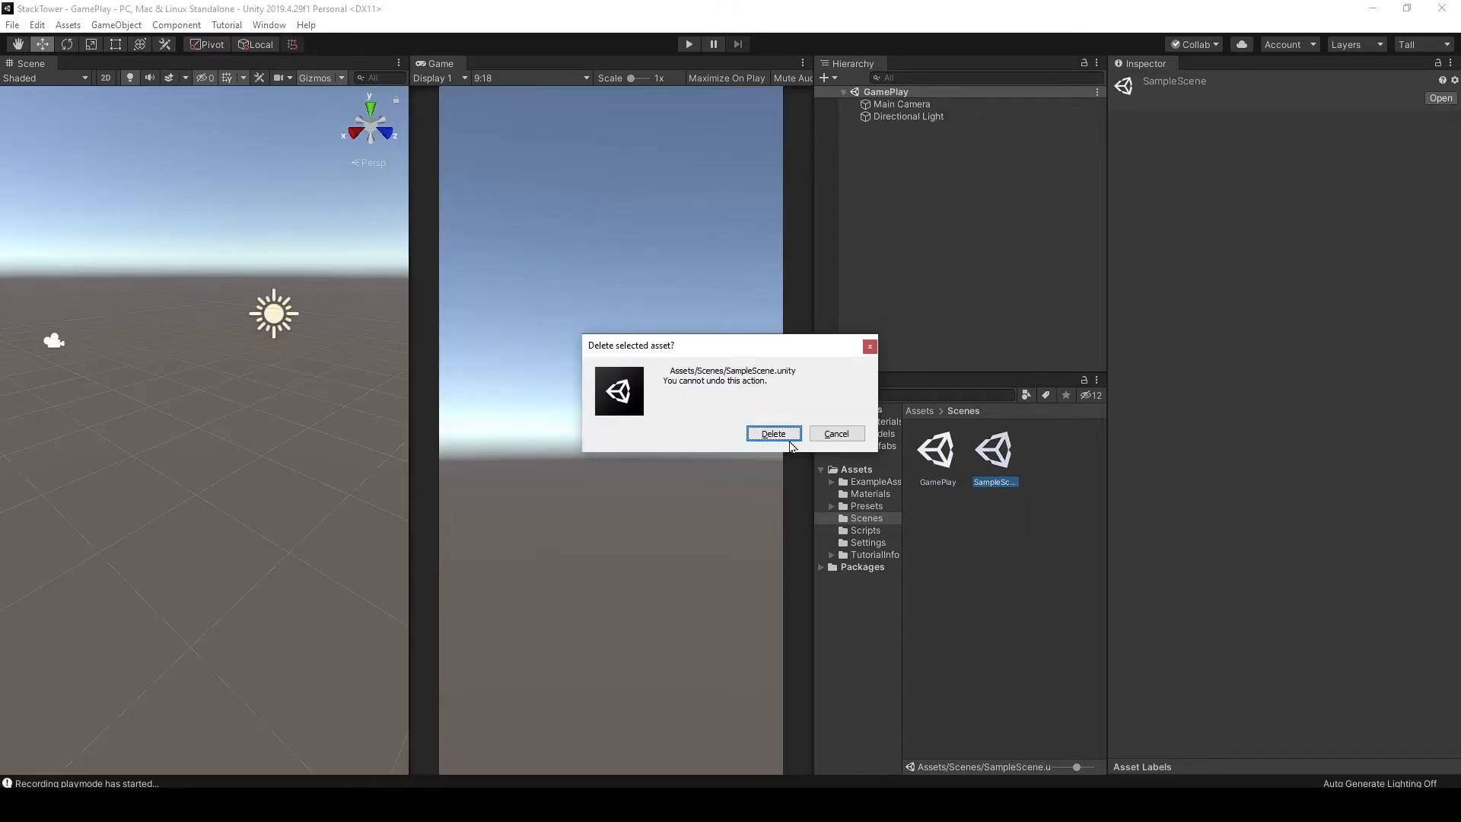
pyautogui.click(765, 432)
# Step: Delete all template assets in the Assets folder except the Scenes and Settings folders
pyautogui.click(926, 413)
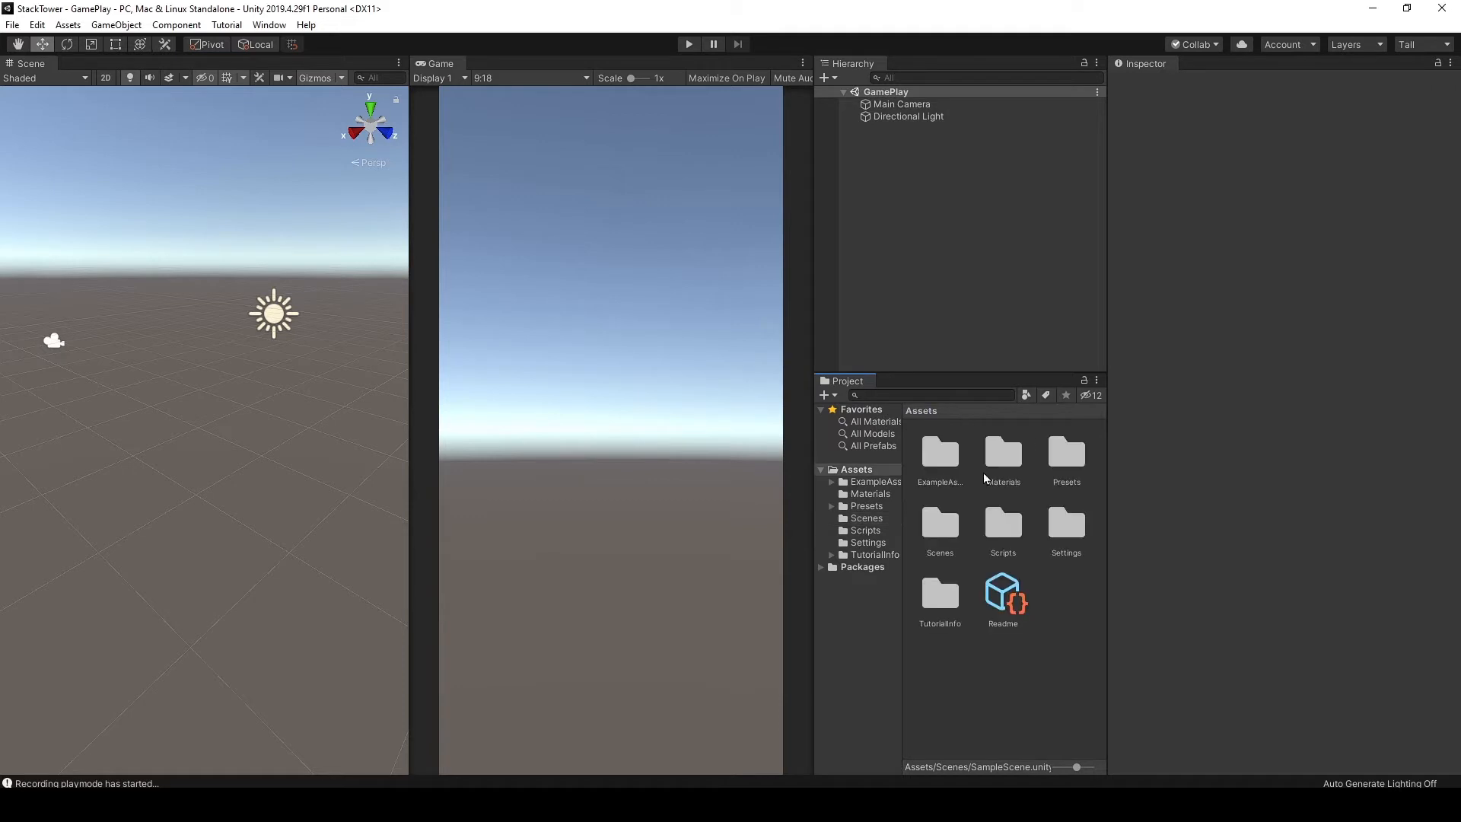
pyautogui.click(927, 464)
pyautogui.keyDown('shift'); pyautogui.click(996, 605); pyautogui.keyUp('shift')
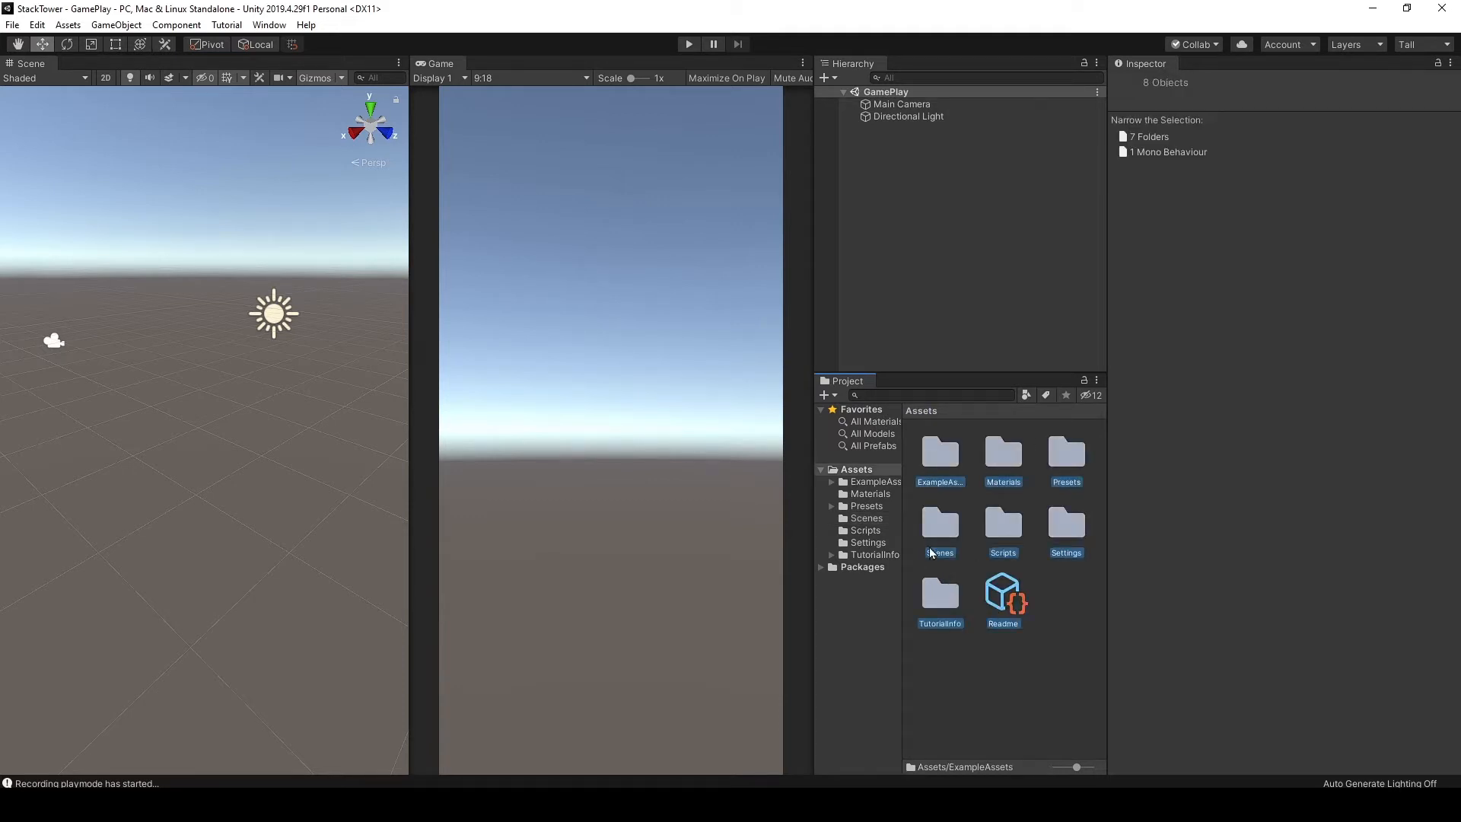
pyautogui.keyDown('ctrl'); pyautogui.click(929, 531); pyautogui.keyUp('ctrl')
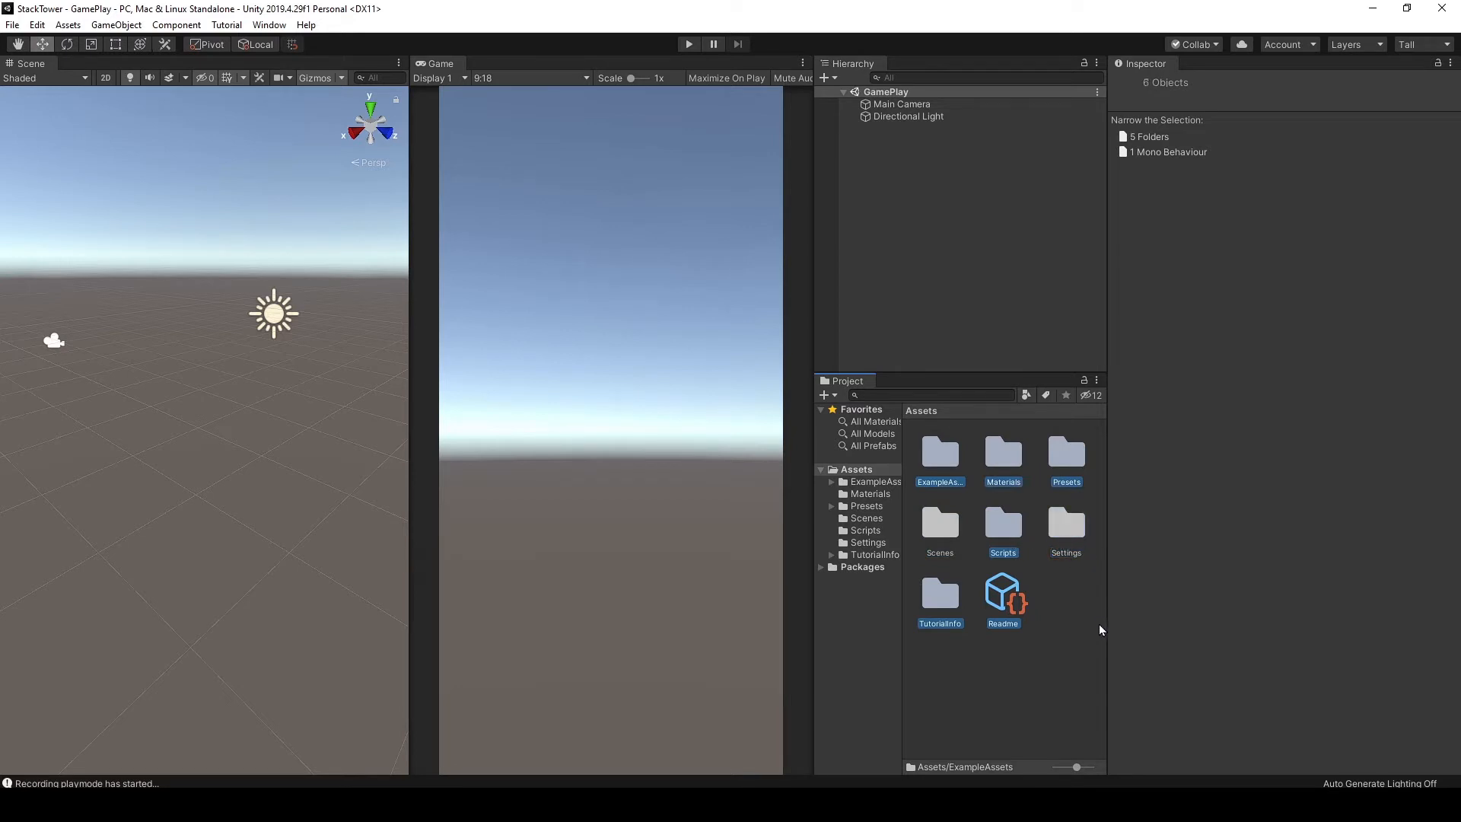
pyautogui.press('Delete')
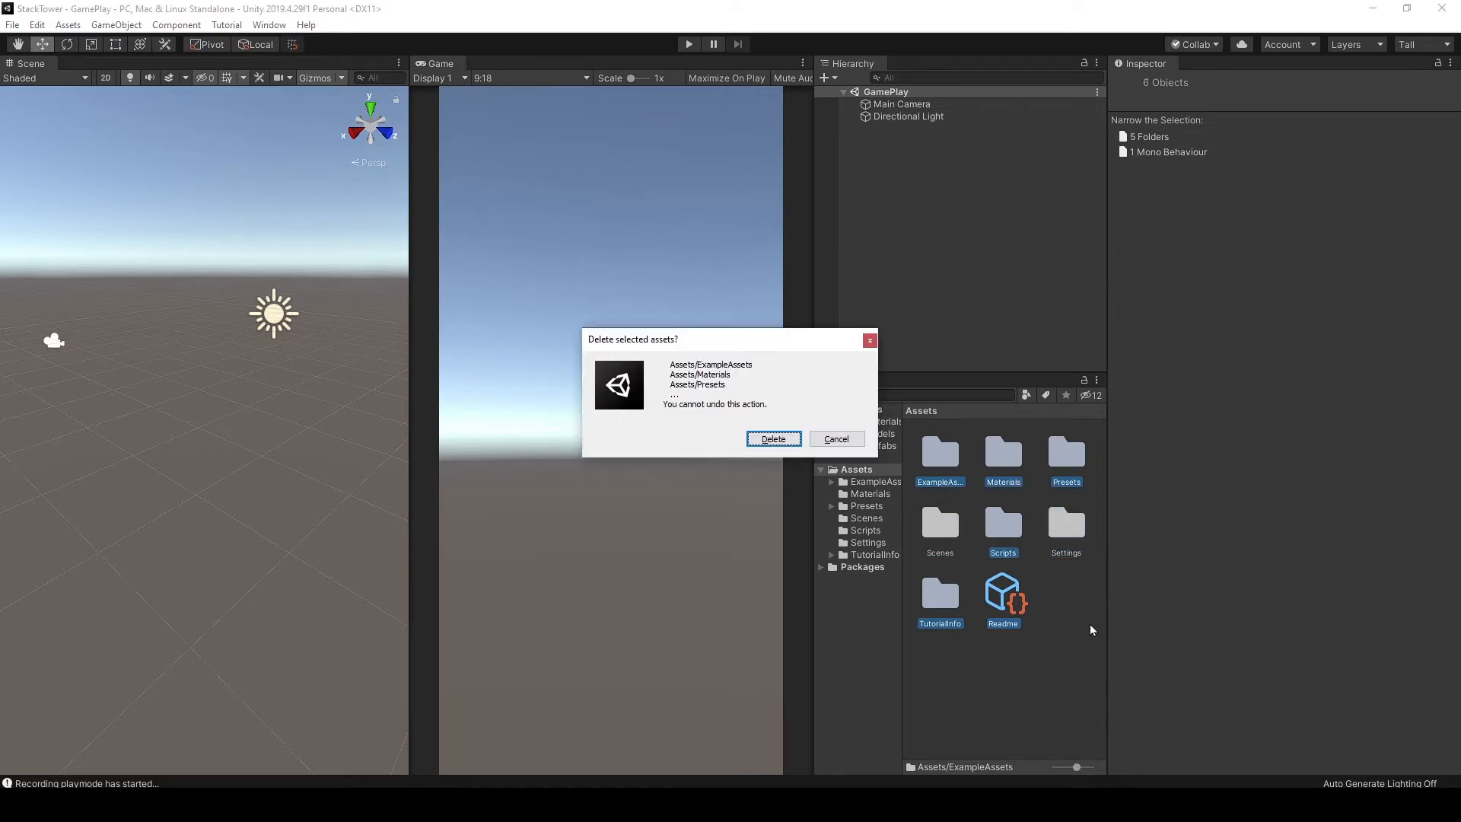
pyautogui.press('Return')
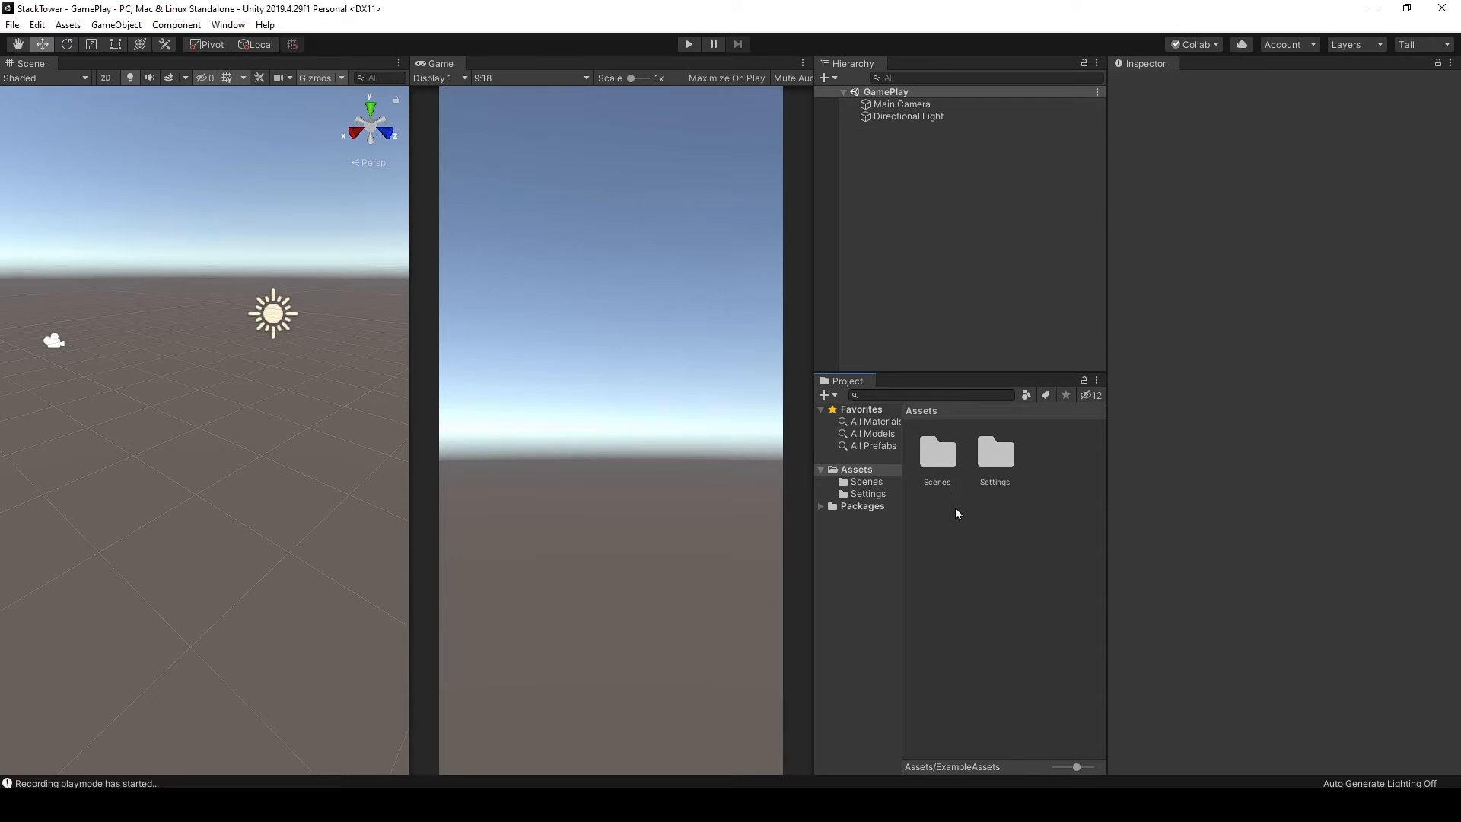
# Step: Import the Tile.fbx model from the Desktop into the main Assets folder
pyautogui.doubleClick(926, 477)
pyautogui.click(921, 410)
pyautogui.doubleClick(979, 469)
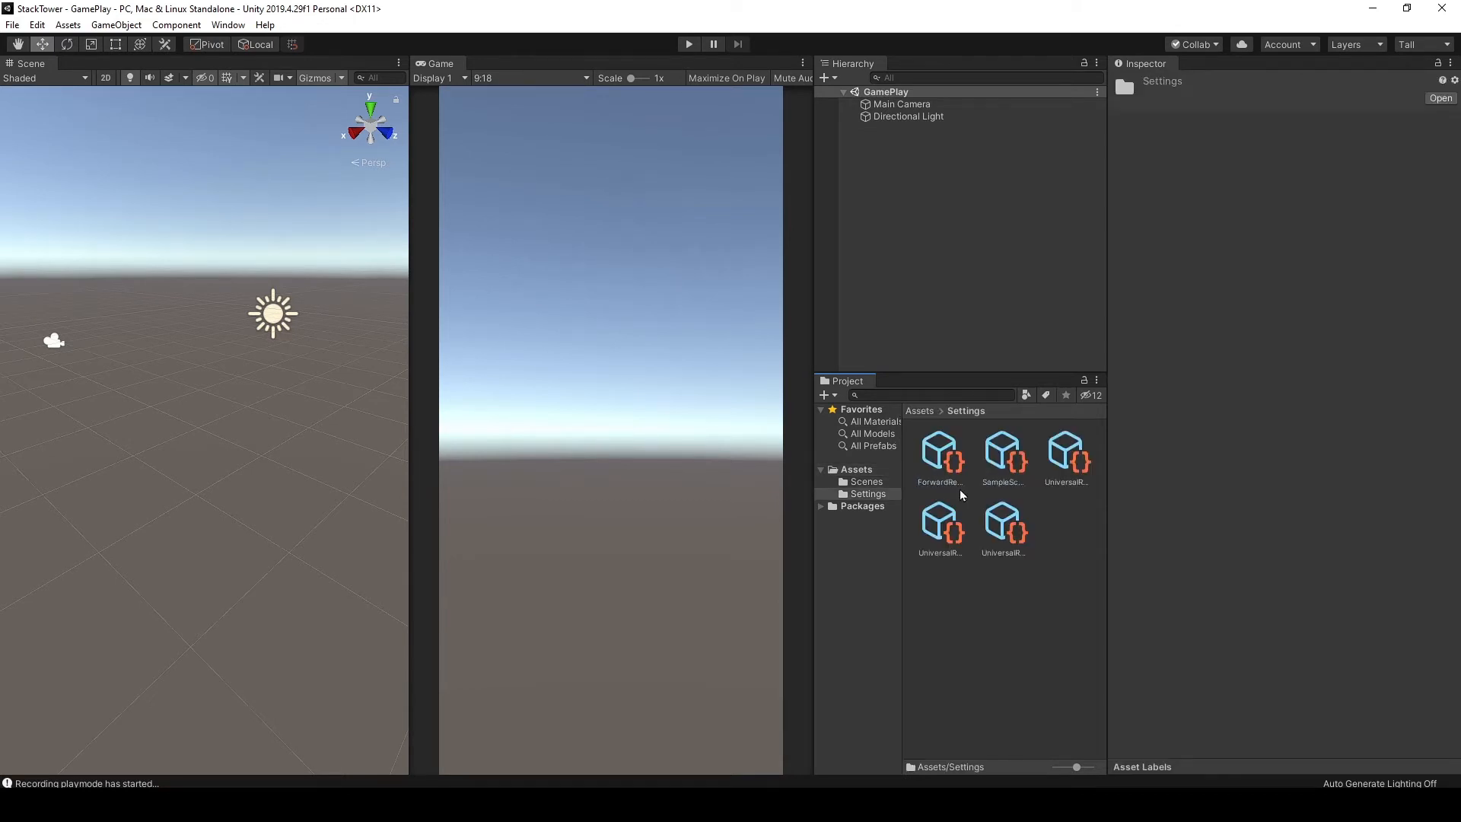
pyautogui.click(920, 411)
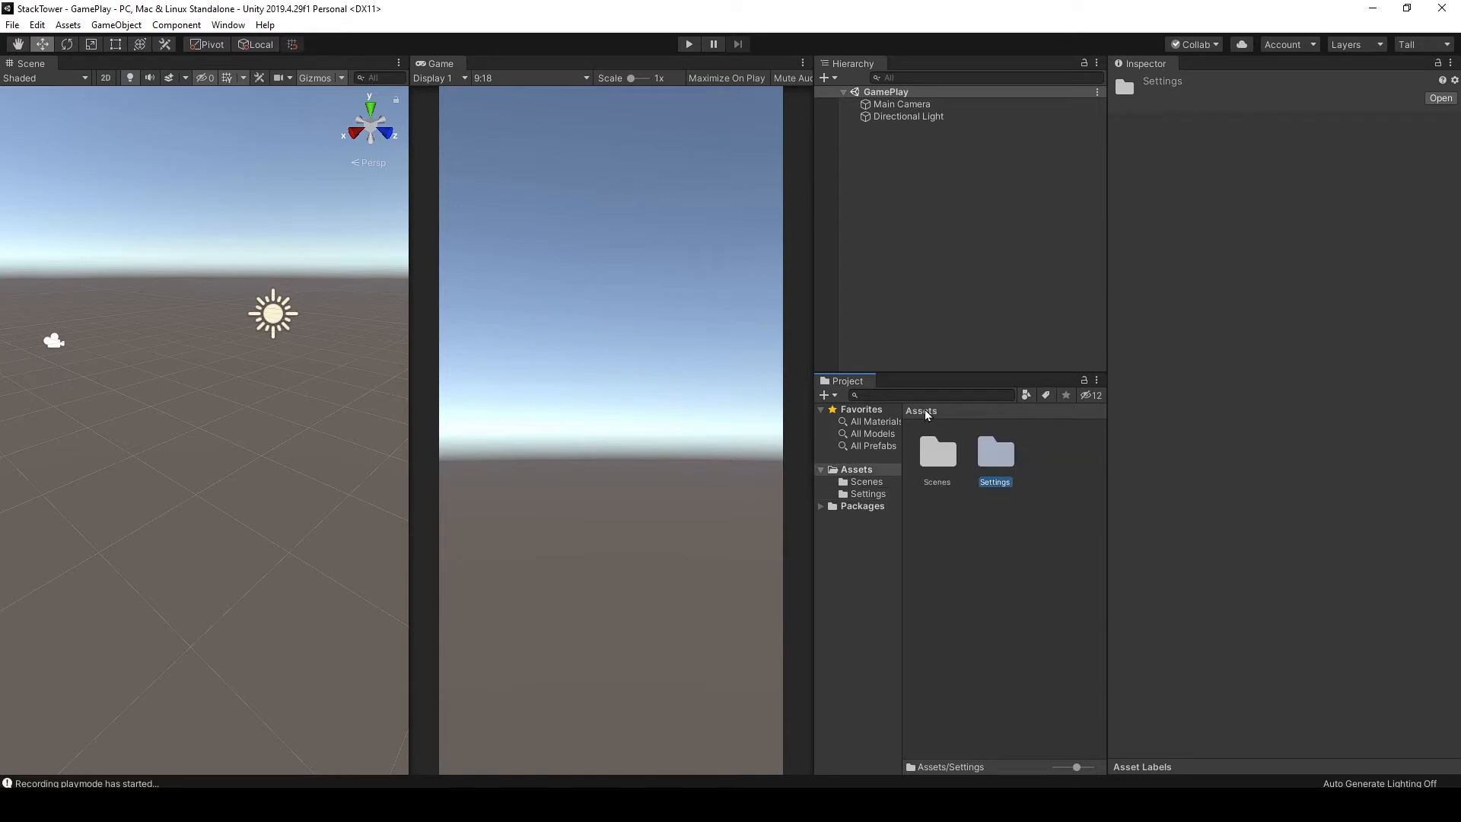
pyautogui.click(1014, 534)
pyautogui.rightClick(1012, 534)
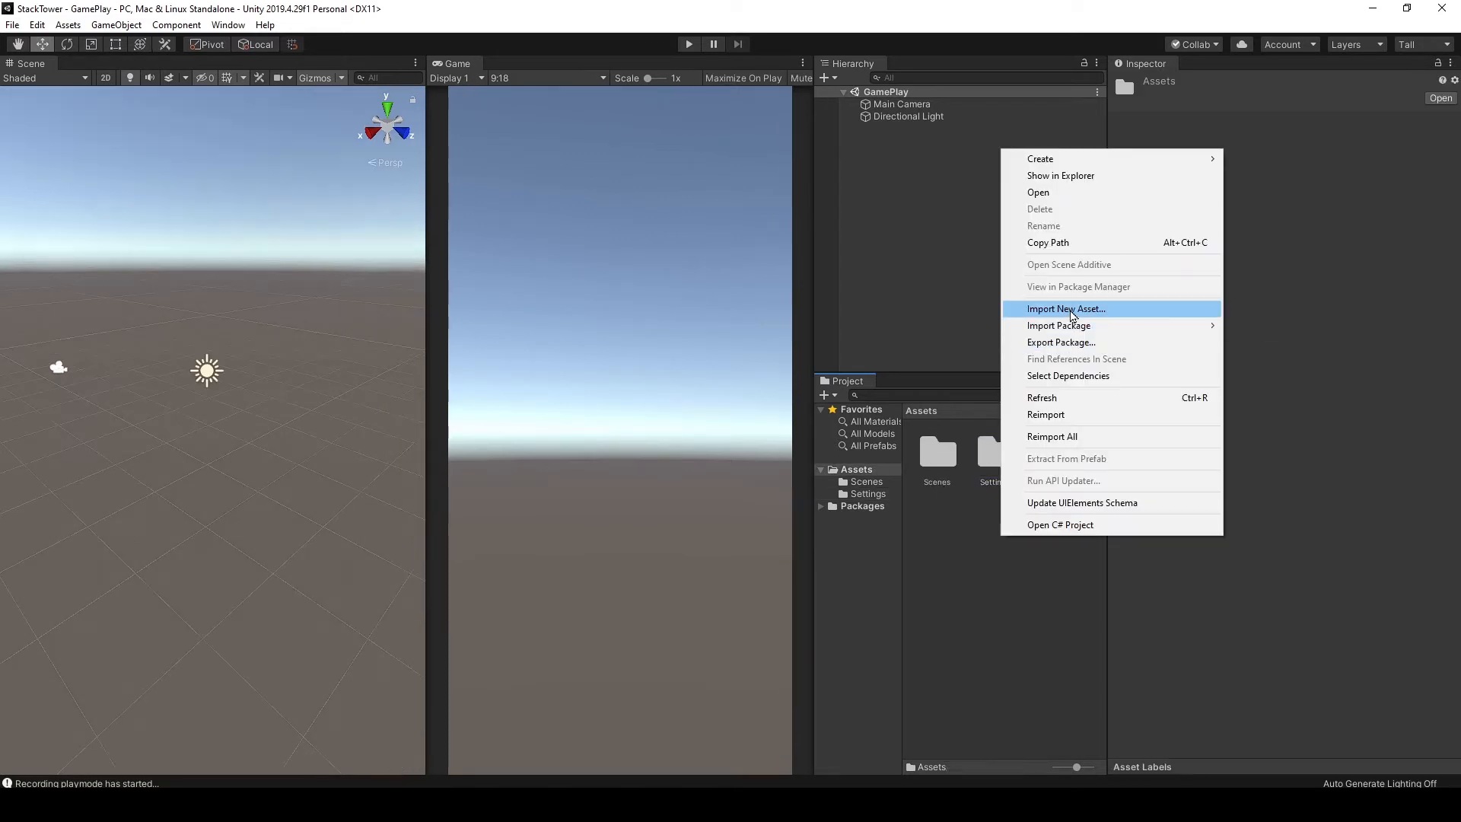
pyautogui.click(1115, 309)
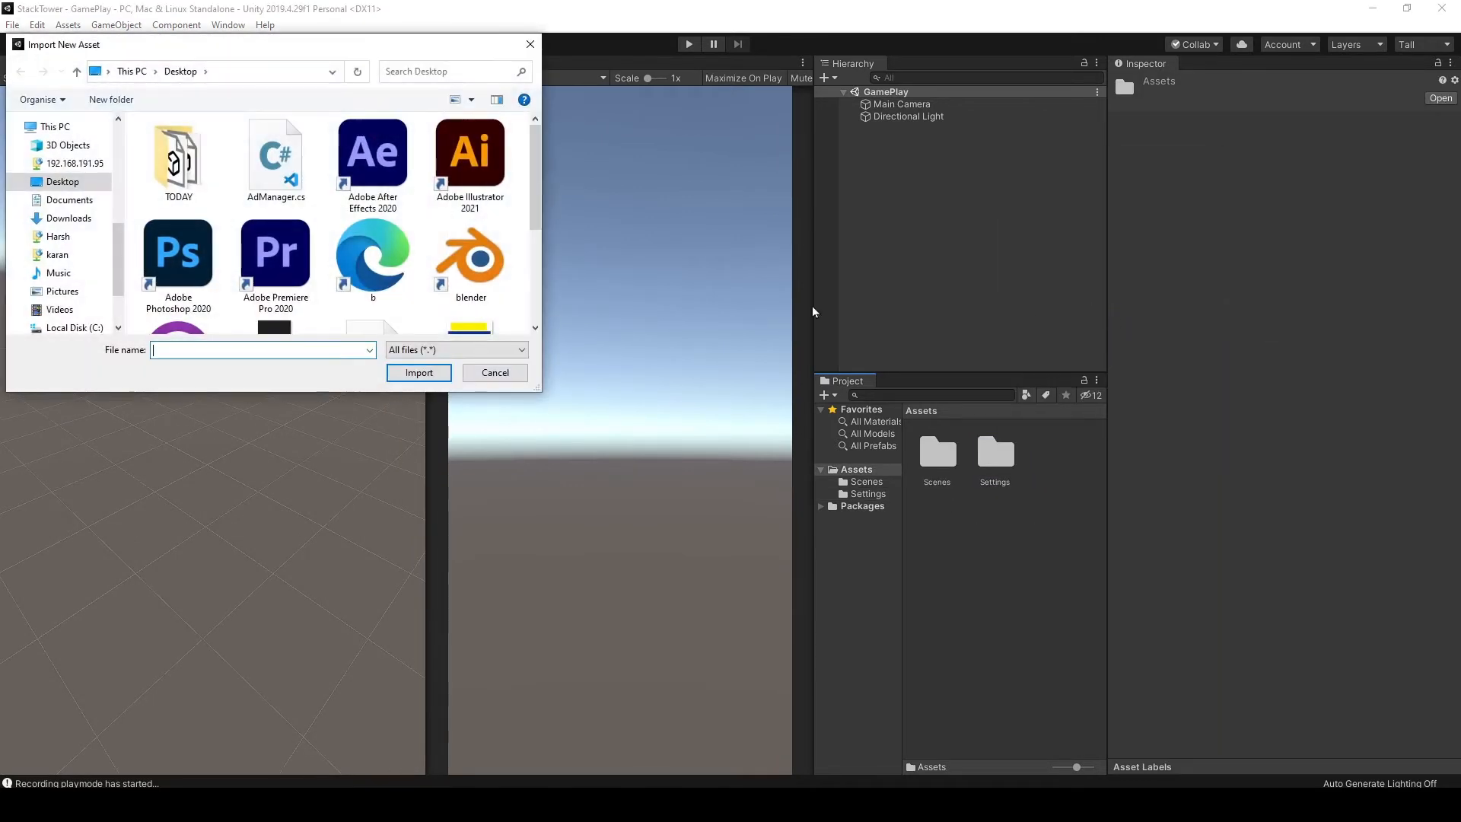
pyautogui.scroll(-2, 131, 200)
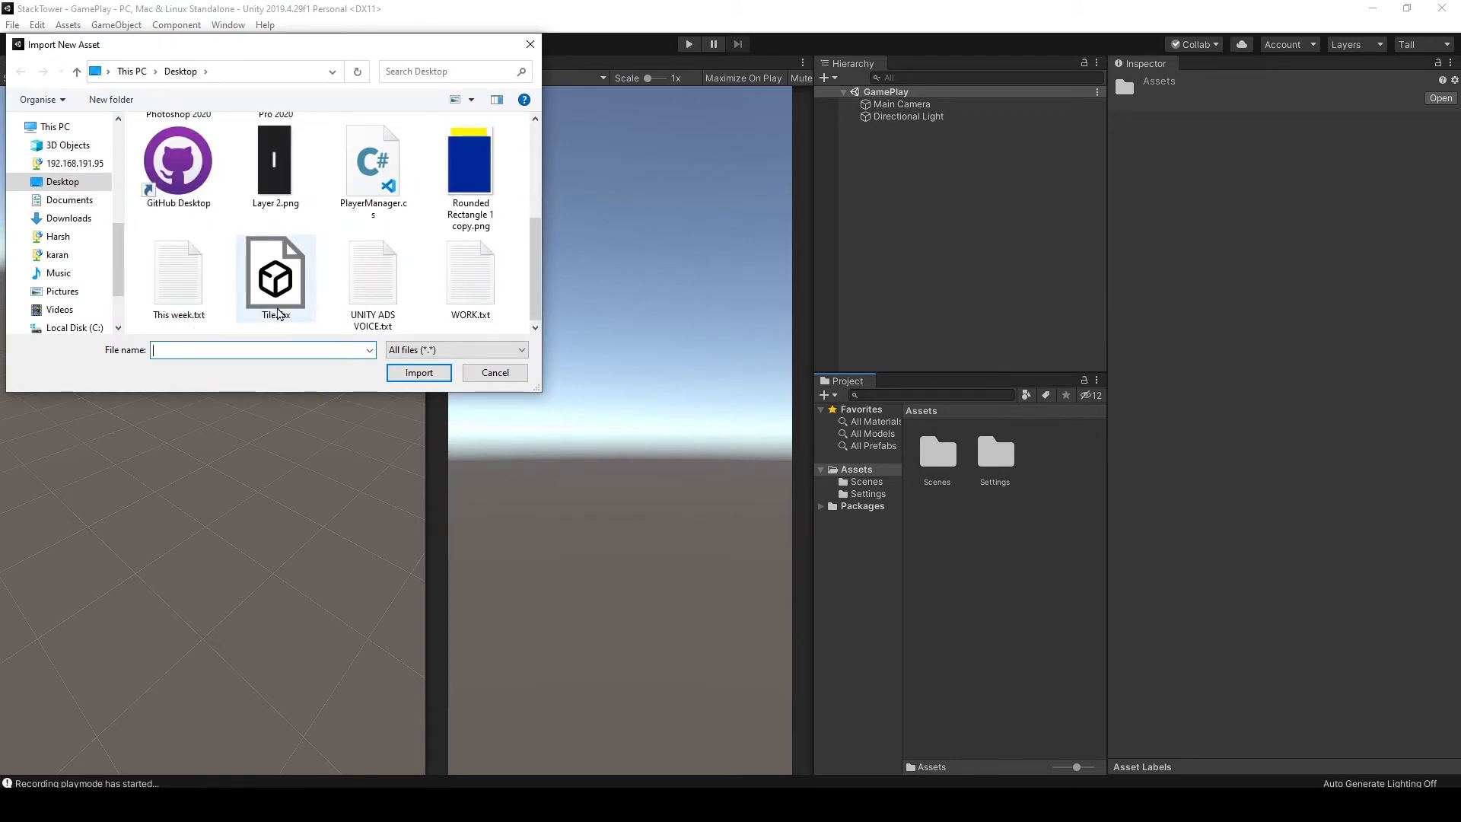
pyautogui.click(275, 304)
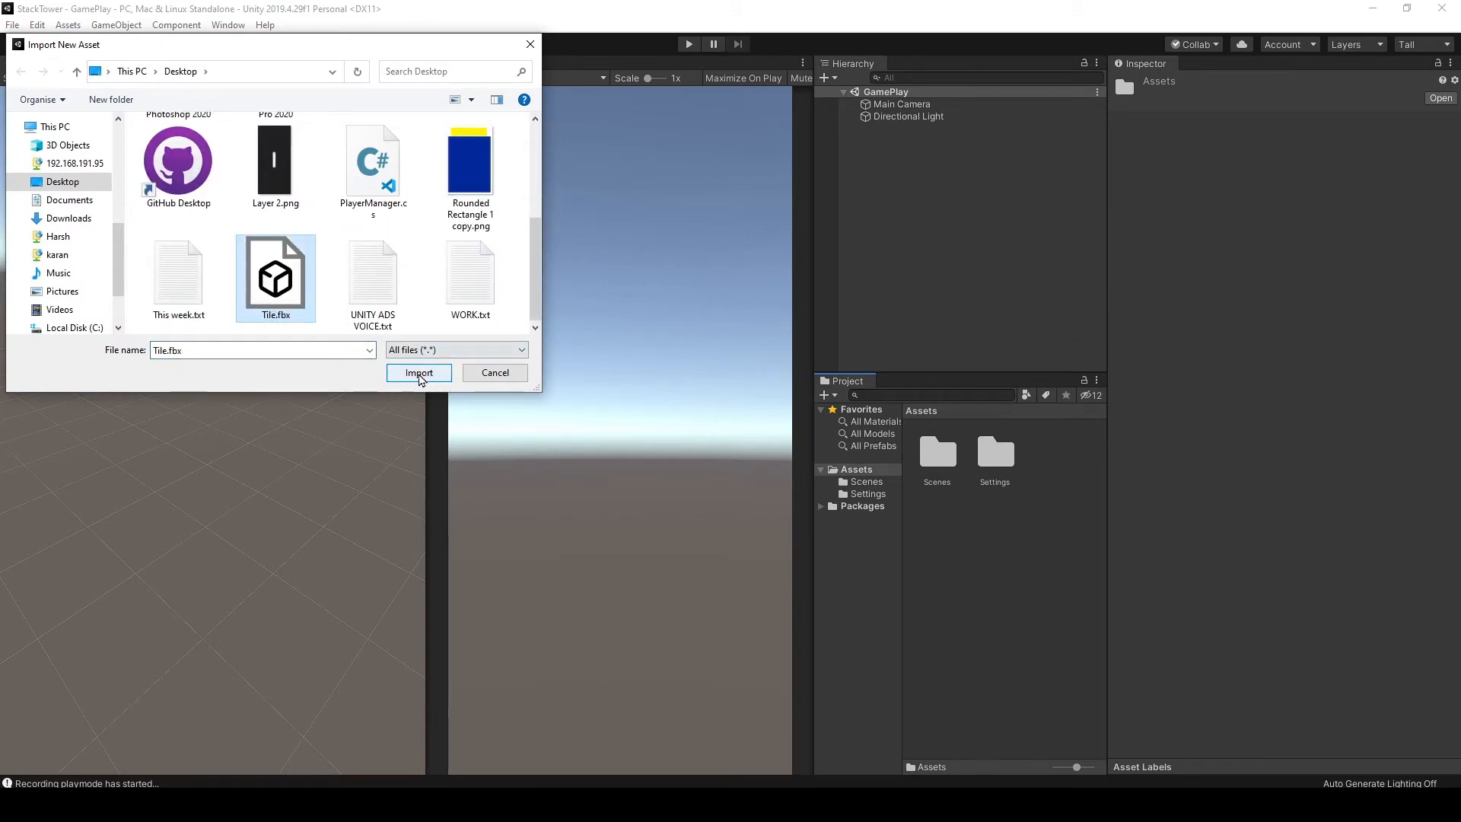
pyautogui.click(418, 372)
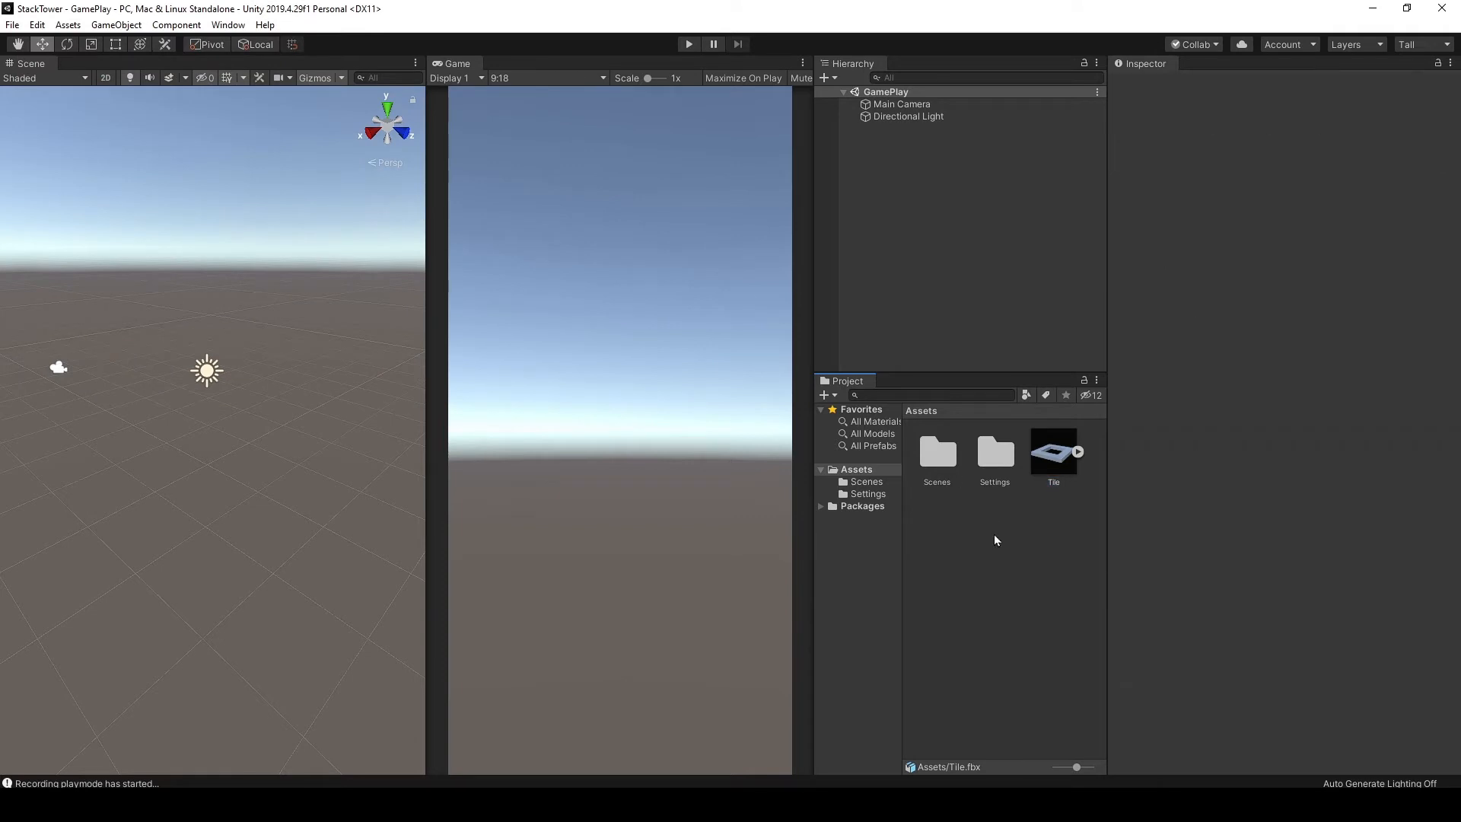
# Step: Create a new folder named Model in the Assets folder
pyautogui.click(1072, 485)
pyautogui.rightClick(978, 537)
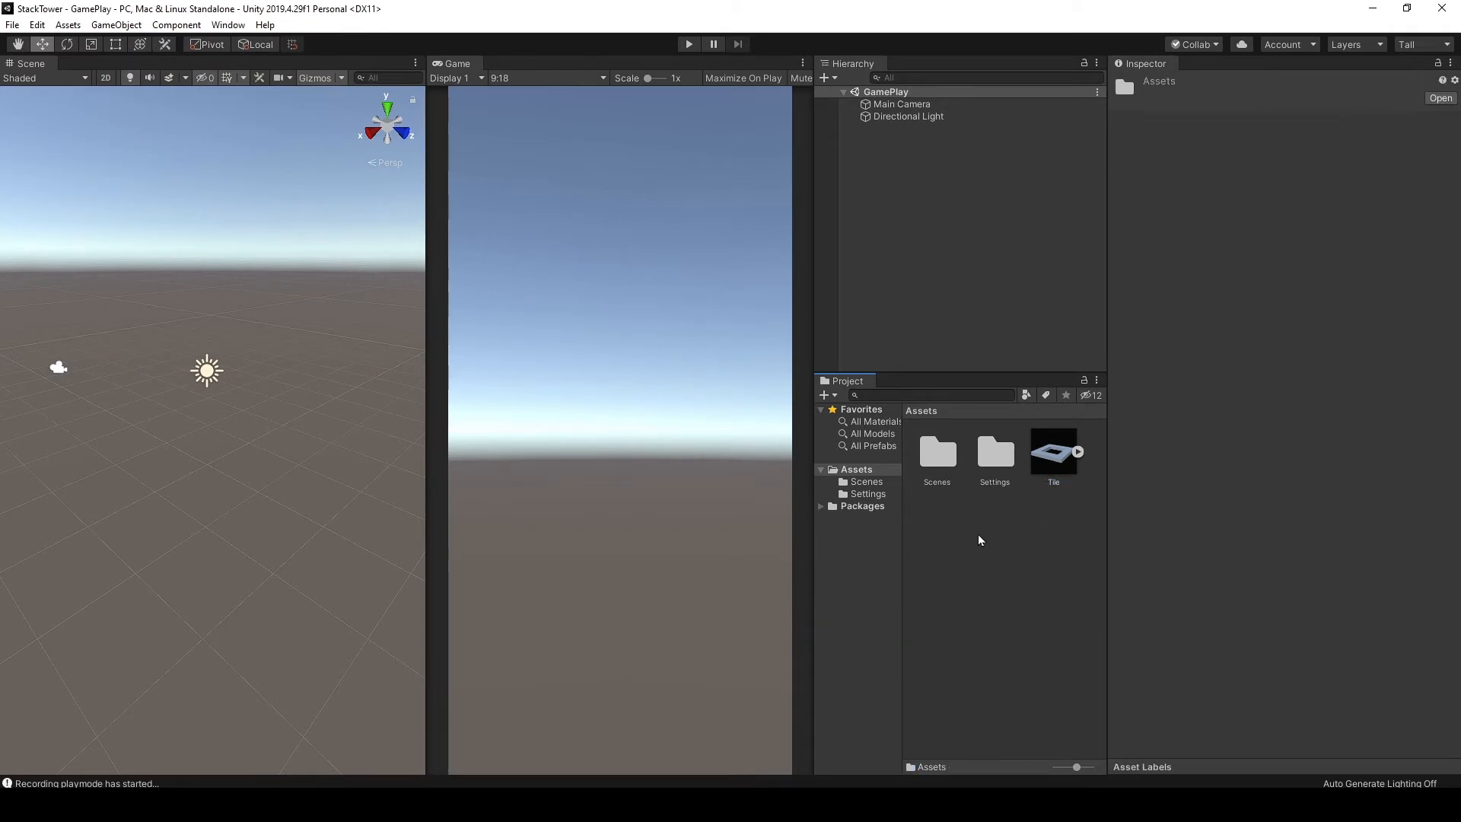
pyautogui.moveTo(1022, 158)
pyautogui.click(1235, 156)
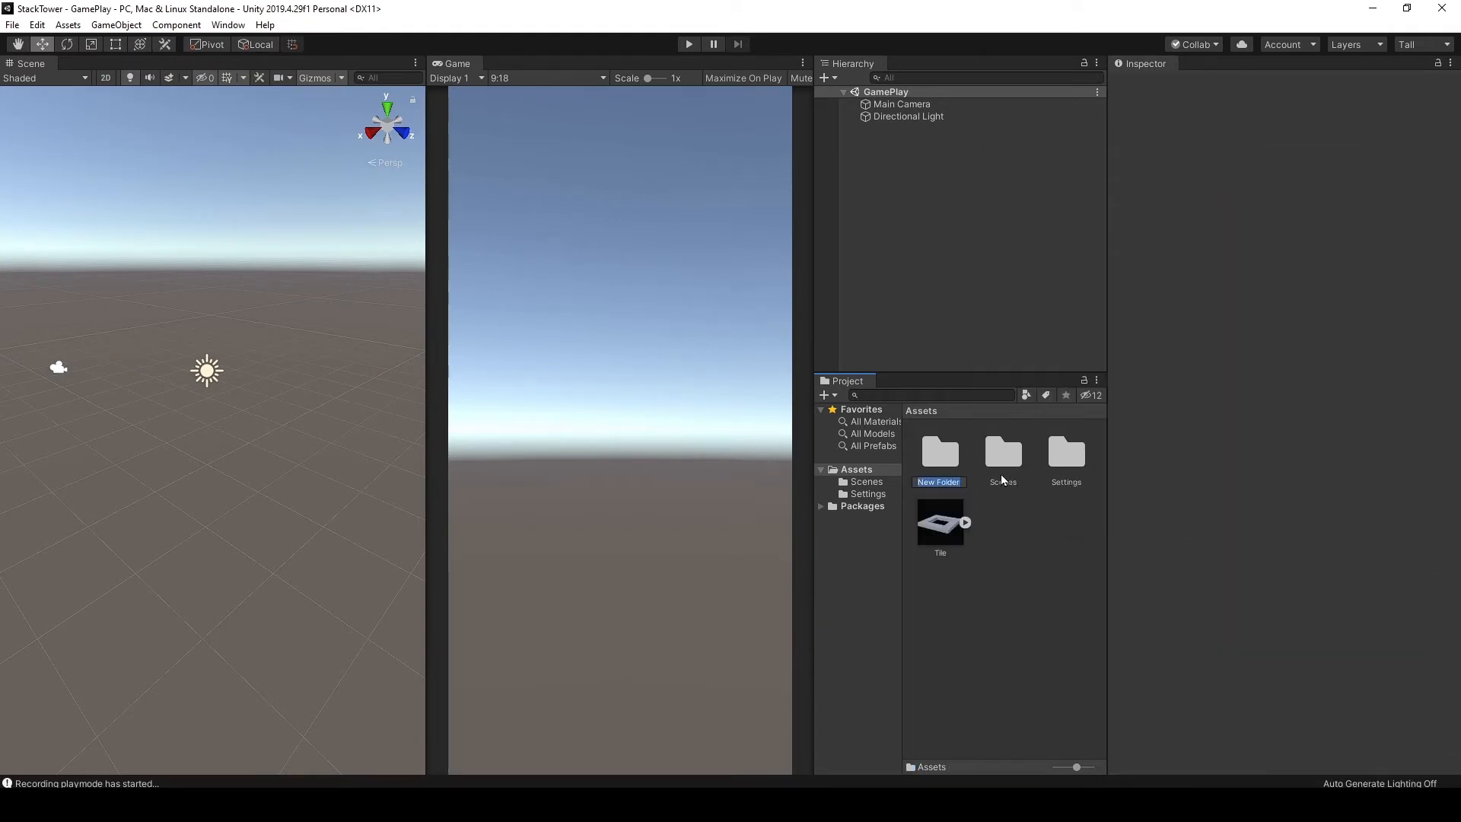
pyautogui.write('Modle')
pyautogui.press('BackSpace')
pyautogui.write('el')
pyautogui.press('Return')
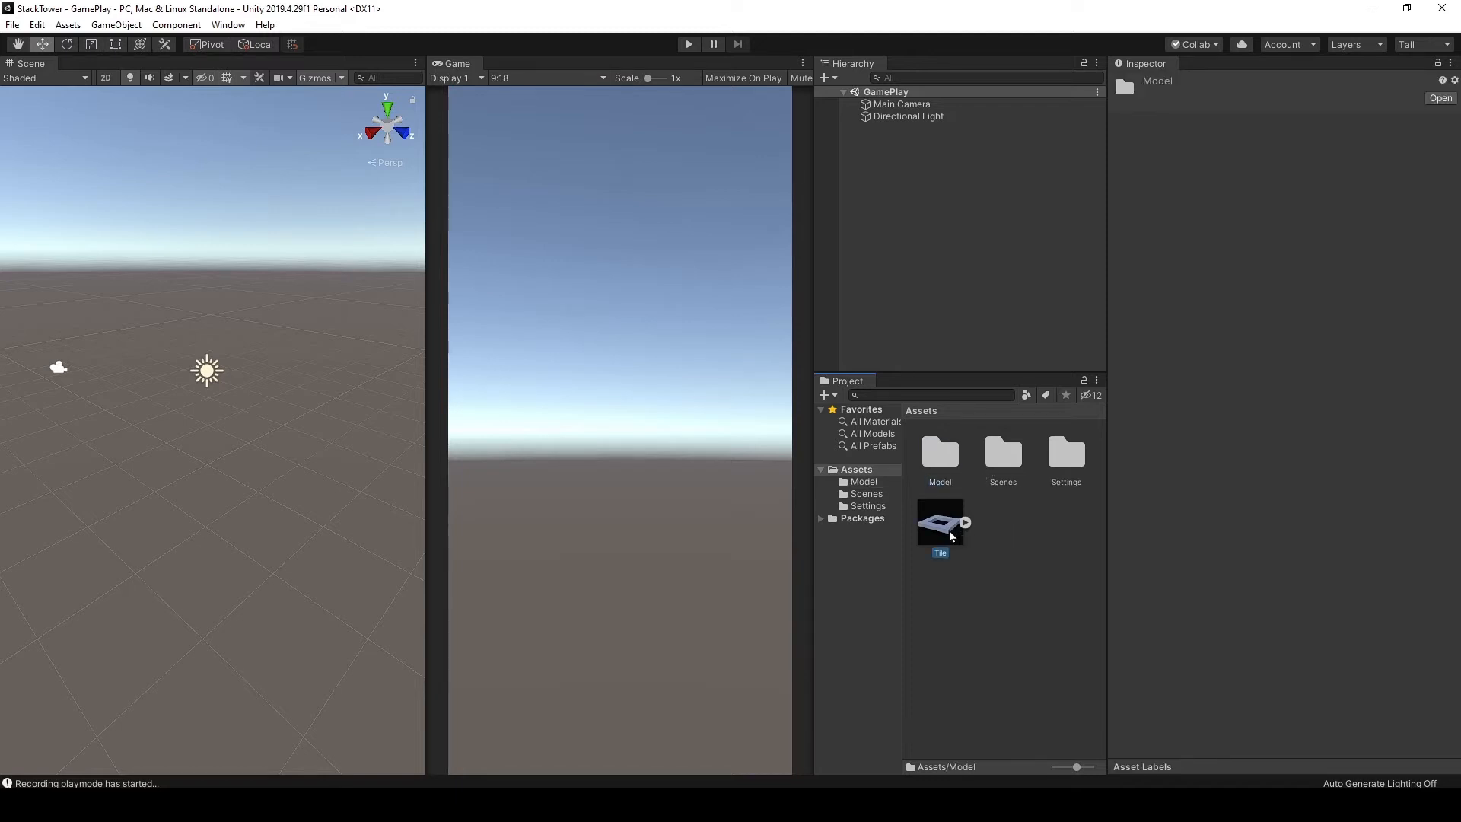
# Step: Move the Tile model into the Model folder and place an instance of it at the origin of the GamePlay scene
pyautogui.moveTo(948, 531); pyautogui.dragTo(312, 354)
pyautogui.doubleClick(927, 459)
pyautogui.scroll(8, 146, 461)
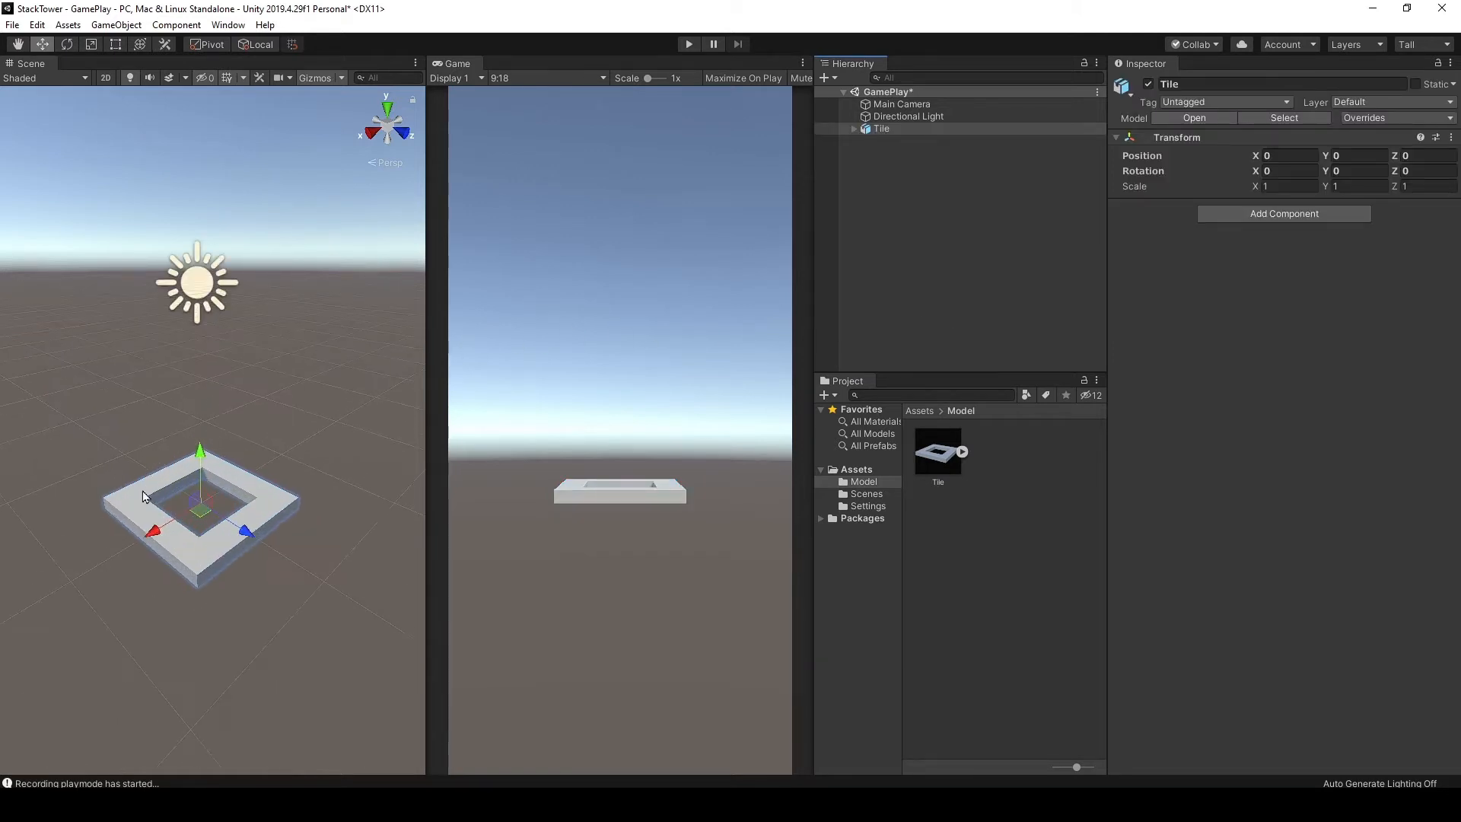
pyautogui.moveTo(143, 495); pyautogui.dragTo(156, 445, button='middle')
# Step: Expand the Tile object and check its child pieces Cube.001 to Cube.004 one by one
pyautogui.click(974, 240)
pyautogui.click(883, 129)
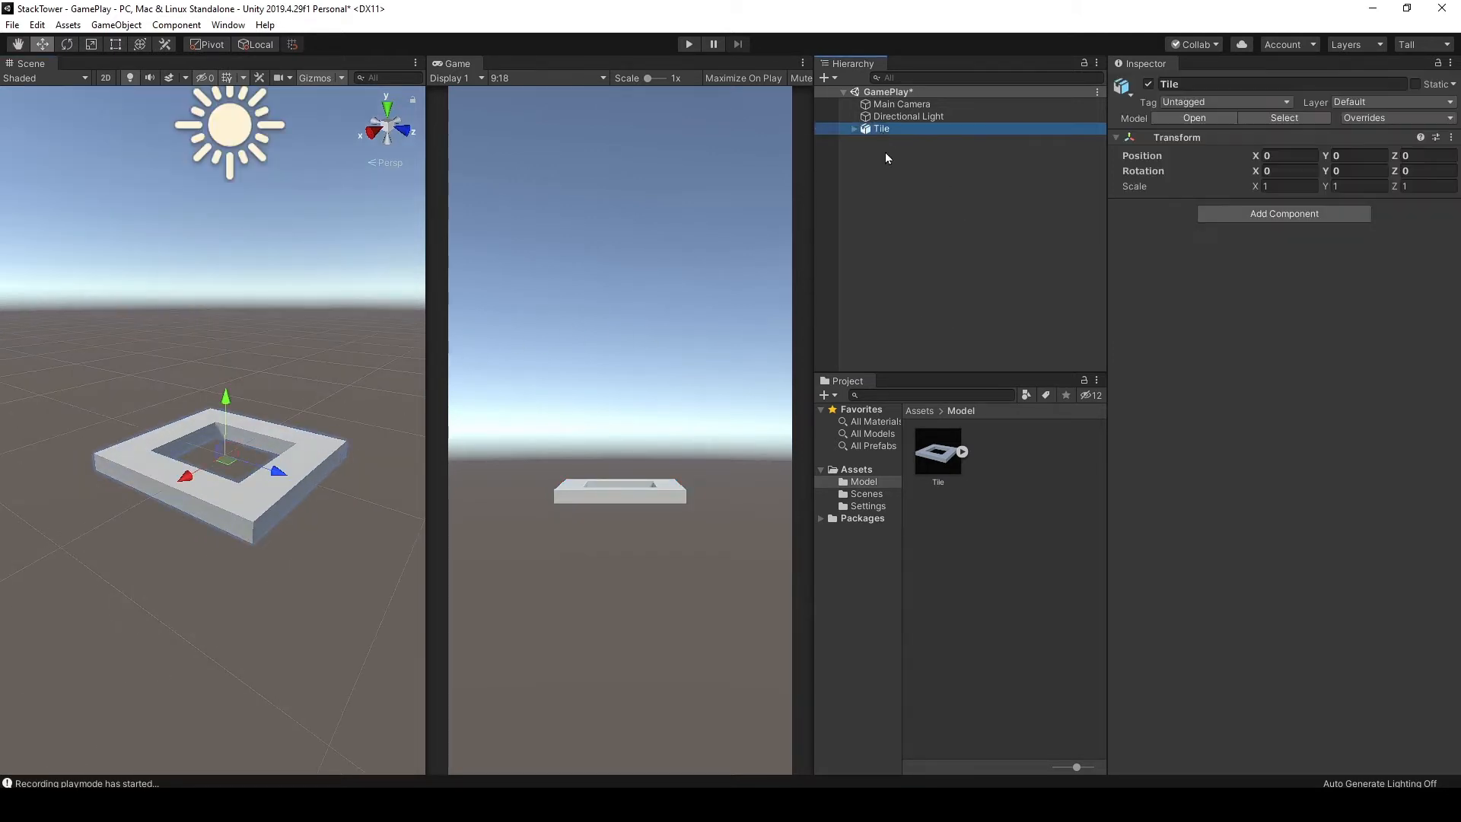
pyautogui.press('Right')
pyautogui.click(887, 141)
pyautogui.press('Down')
pyautogui.press('Down')
pyautogui.press('Down')
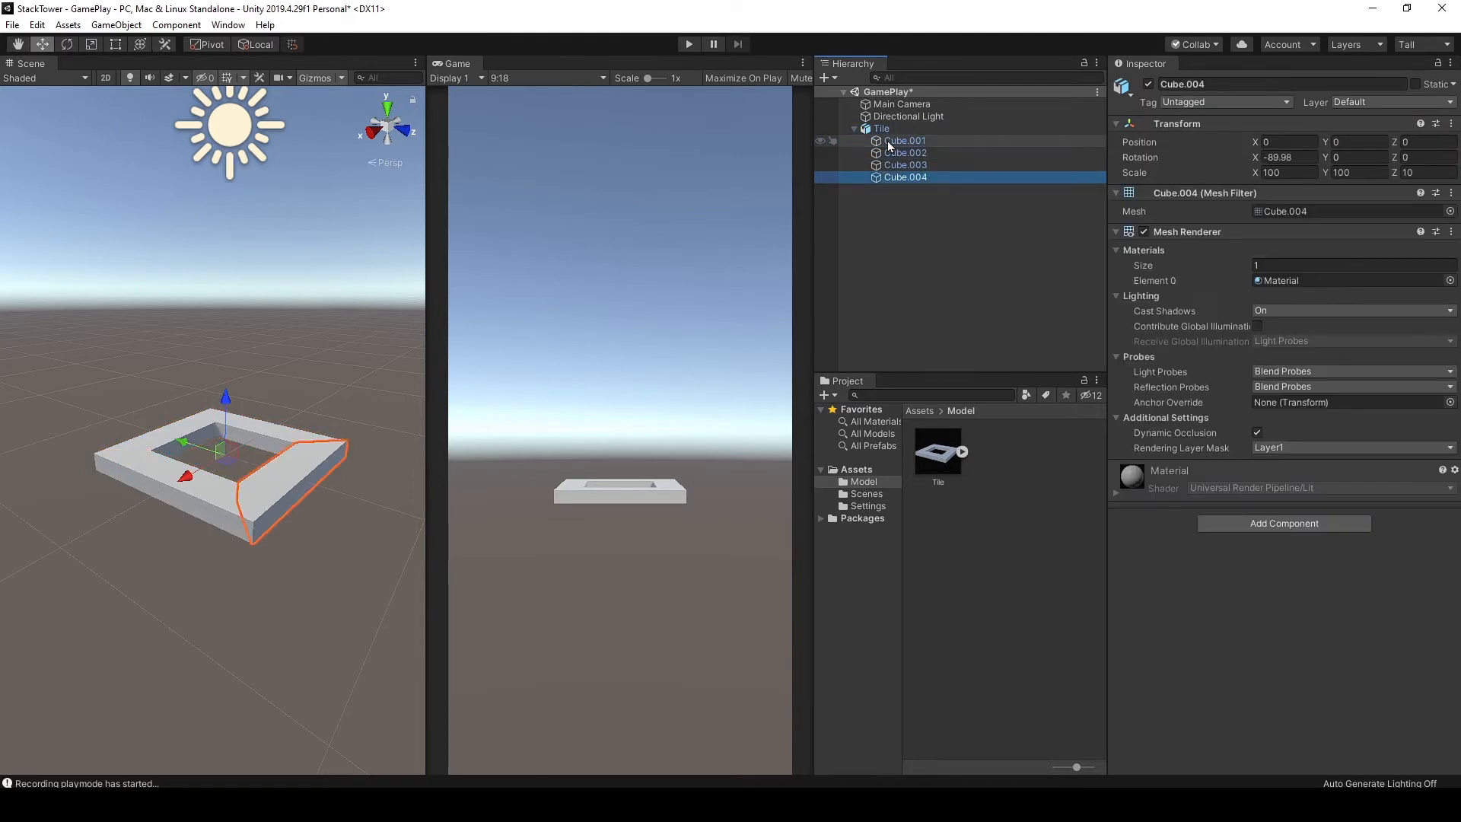
pyautogui.press('Up')
pyautogui.press('Up')
pyautogui.press('Up')
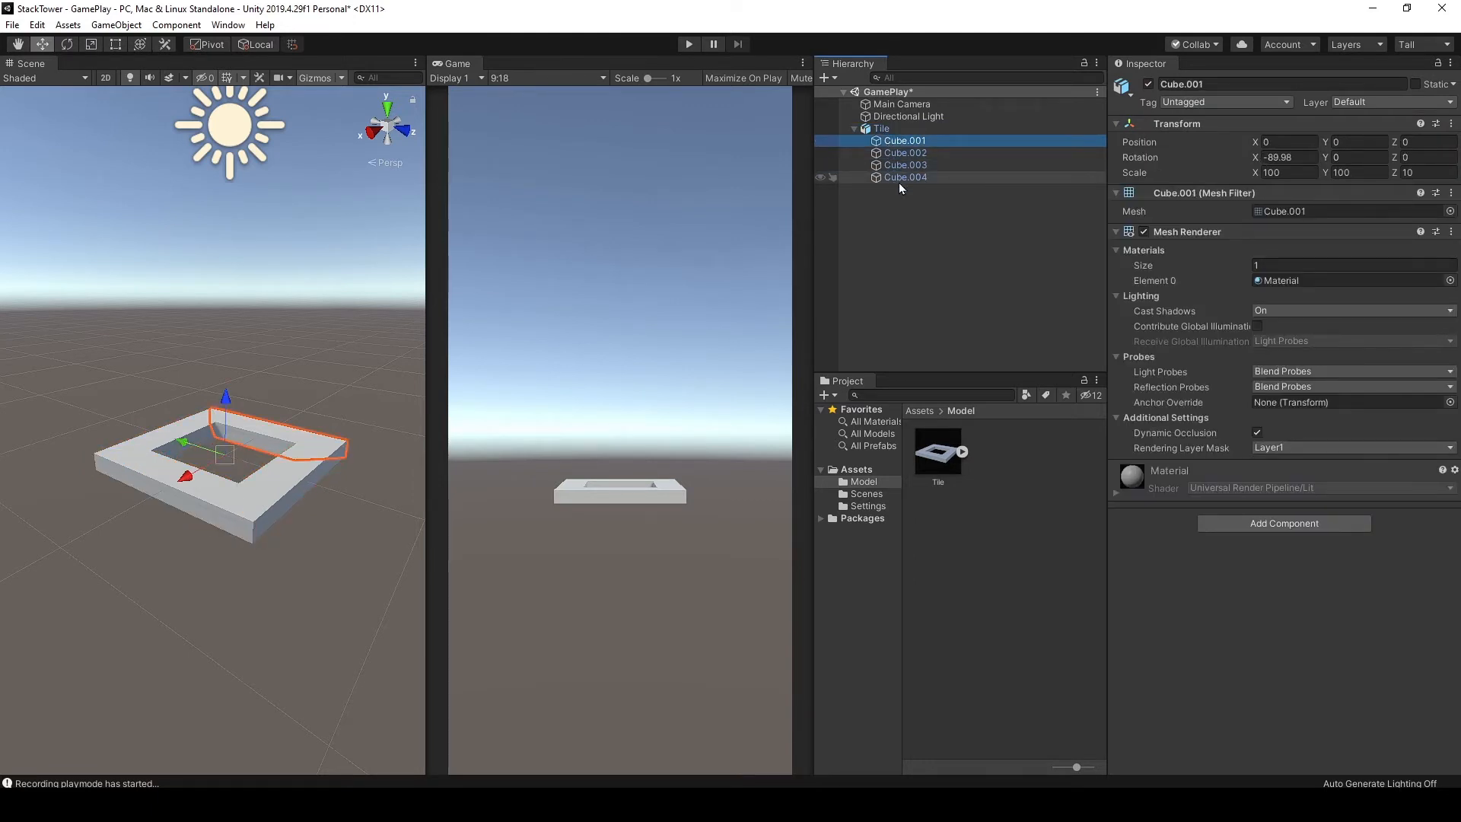
# Step: Add a Mesh Collider with Convex enabled to the Tile's four child pieces, Cube.001 to Cube.004
pyautogui.keyDown('shift'); pyautogui.click(893, 178); pyautogui.keyUp('shift')
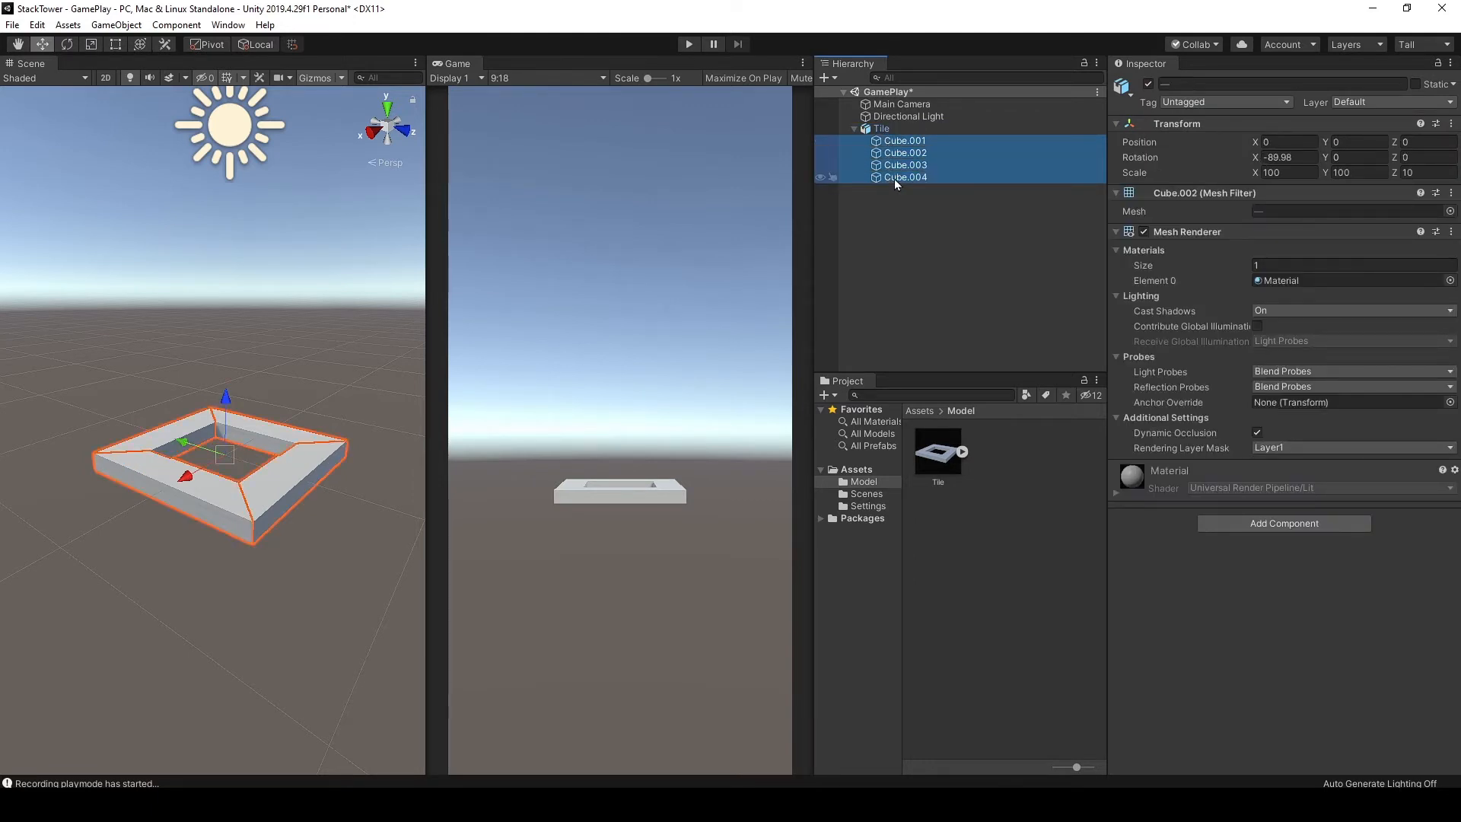
pyautogui.click(1270, 524)
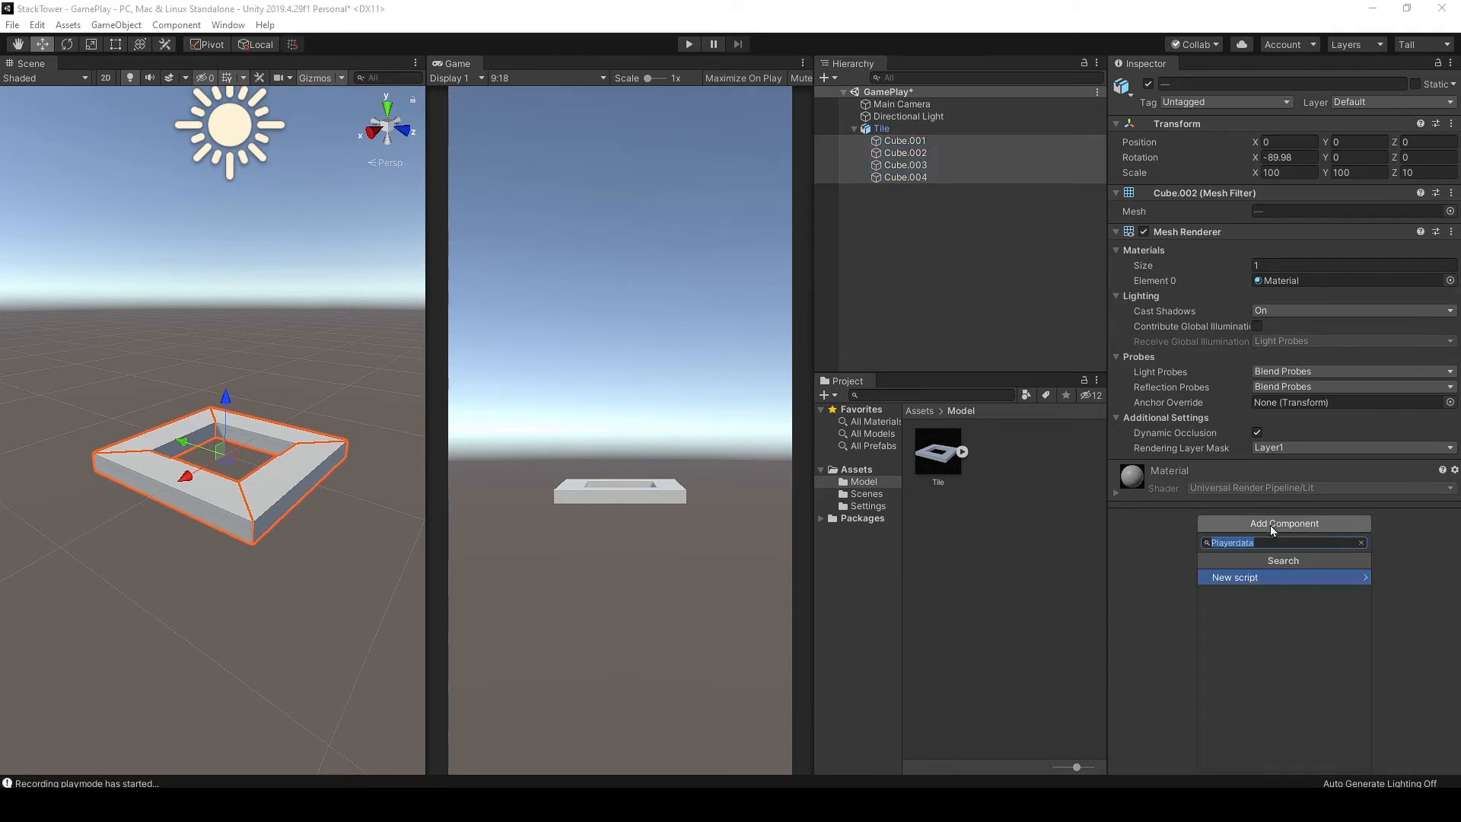
pyautogui.write('mesh')
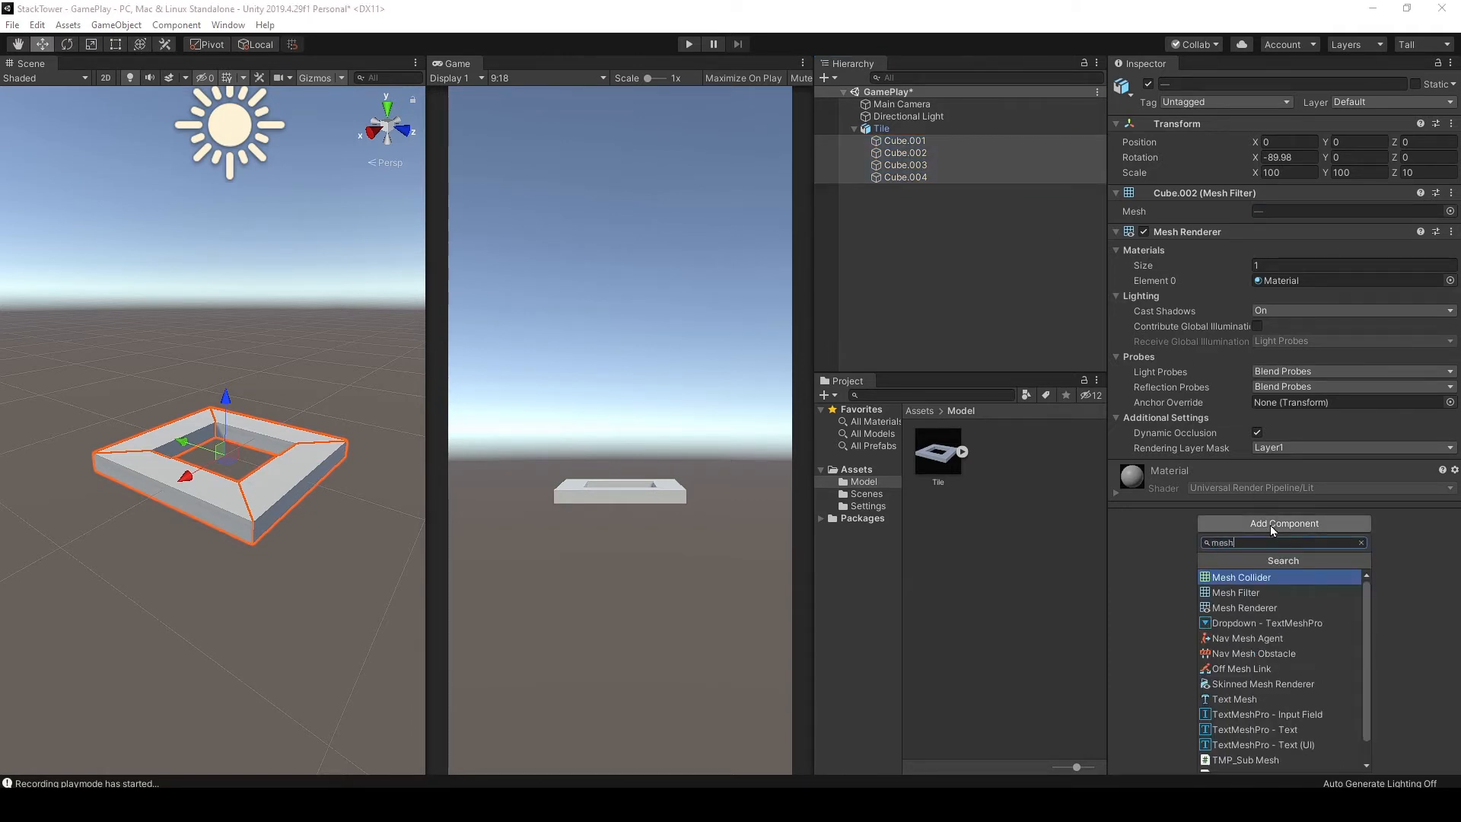
pyautogui.press('Return')
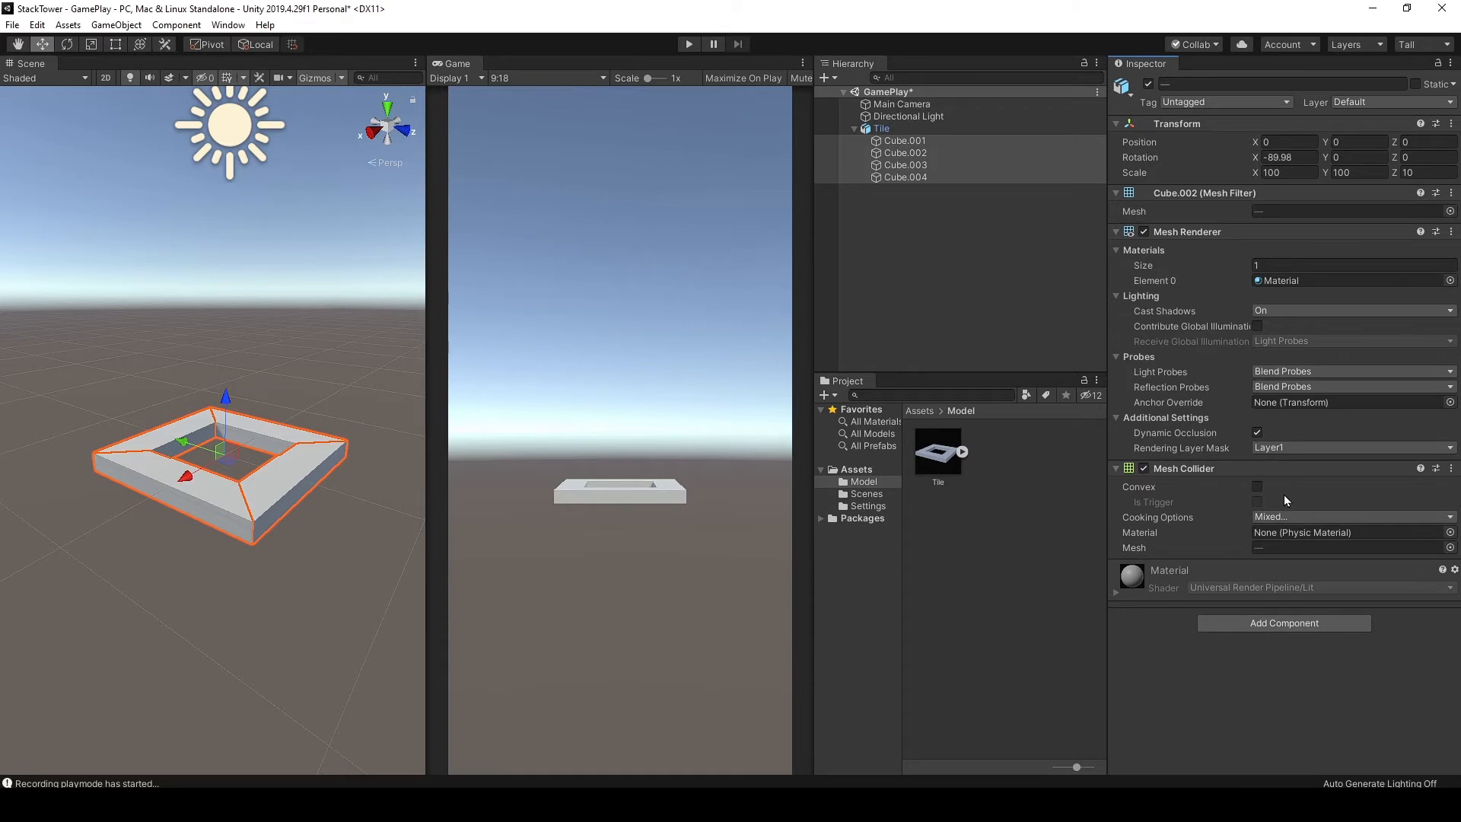
pyautogui.click(1257, 487)
pyautogui.click(958, 267)
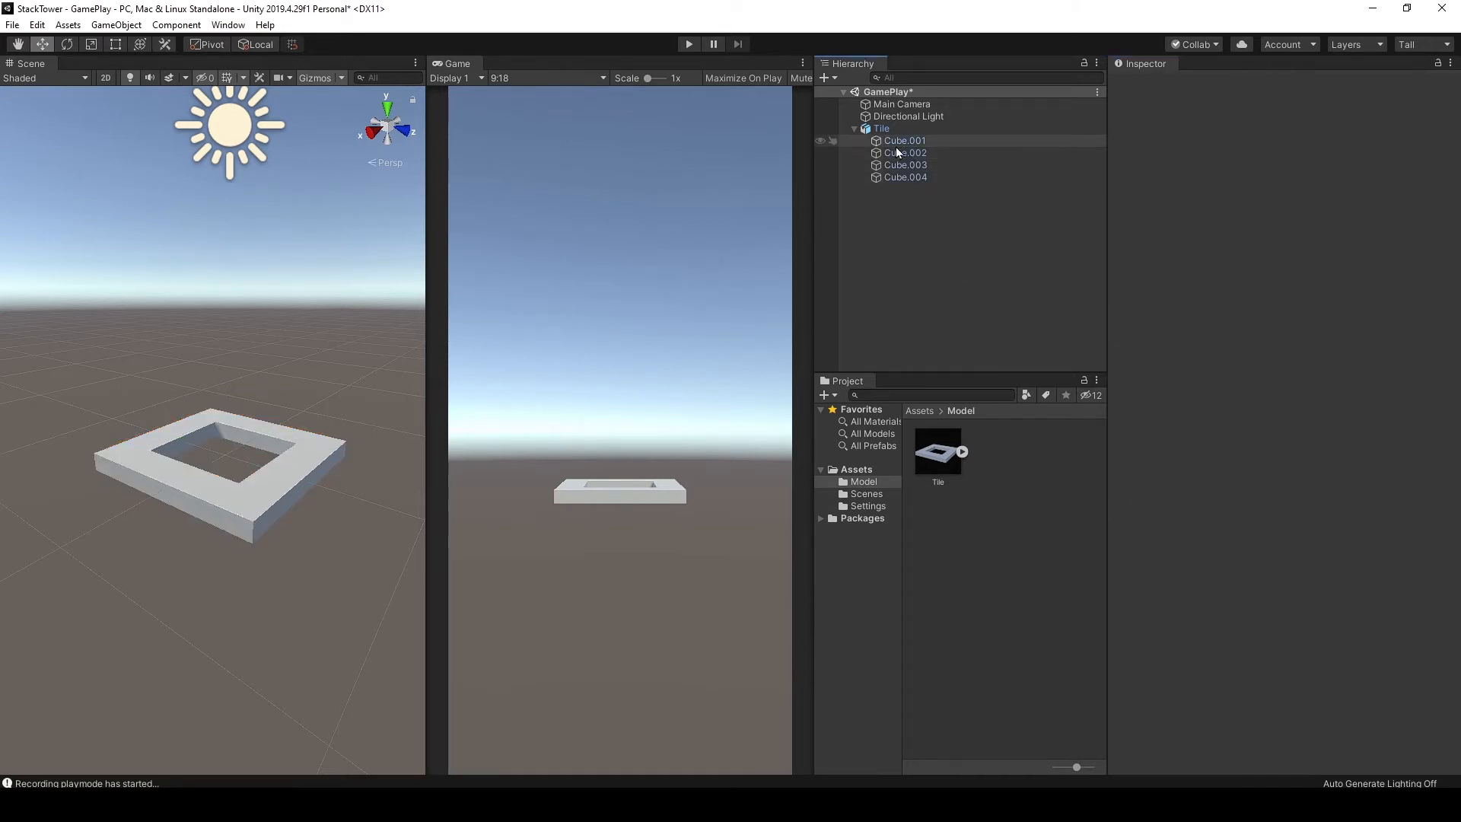
pyautogui.click(896, 148)
pyautogui.click(898, 153)
pyautogui.click(902, 176)
pyautogui.click(910, 242)
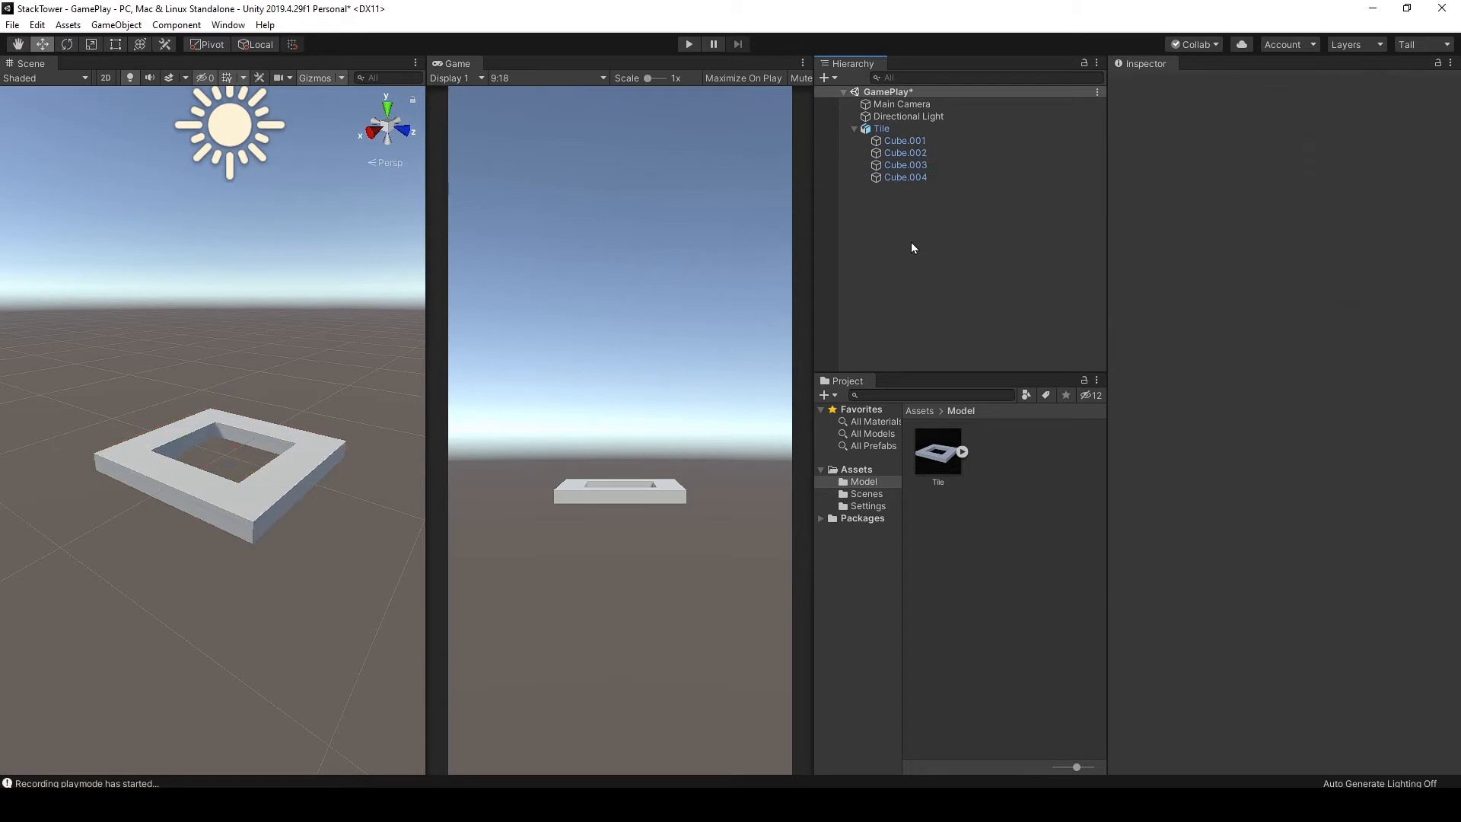
# Step: Set the Tile model's import Scale Factor to 2, apply it, and collapse the Tile object in the scene hierarchy
pyautogui.click(935, 454)
pyautogui.click(1288, 157)
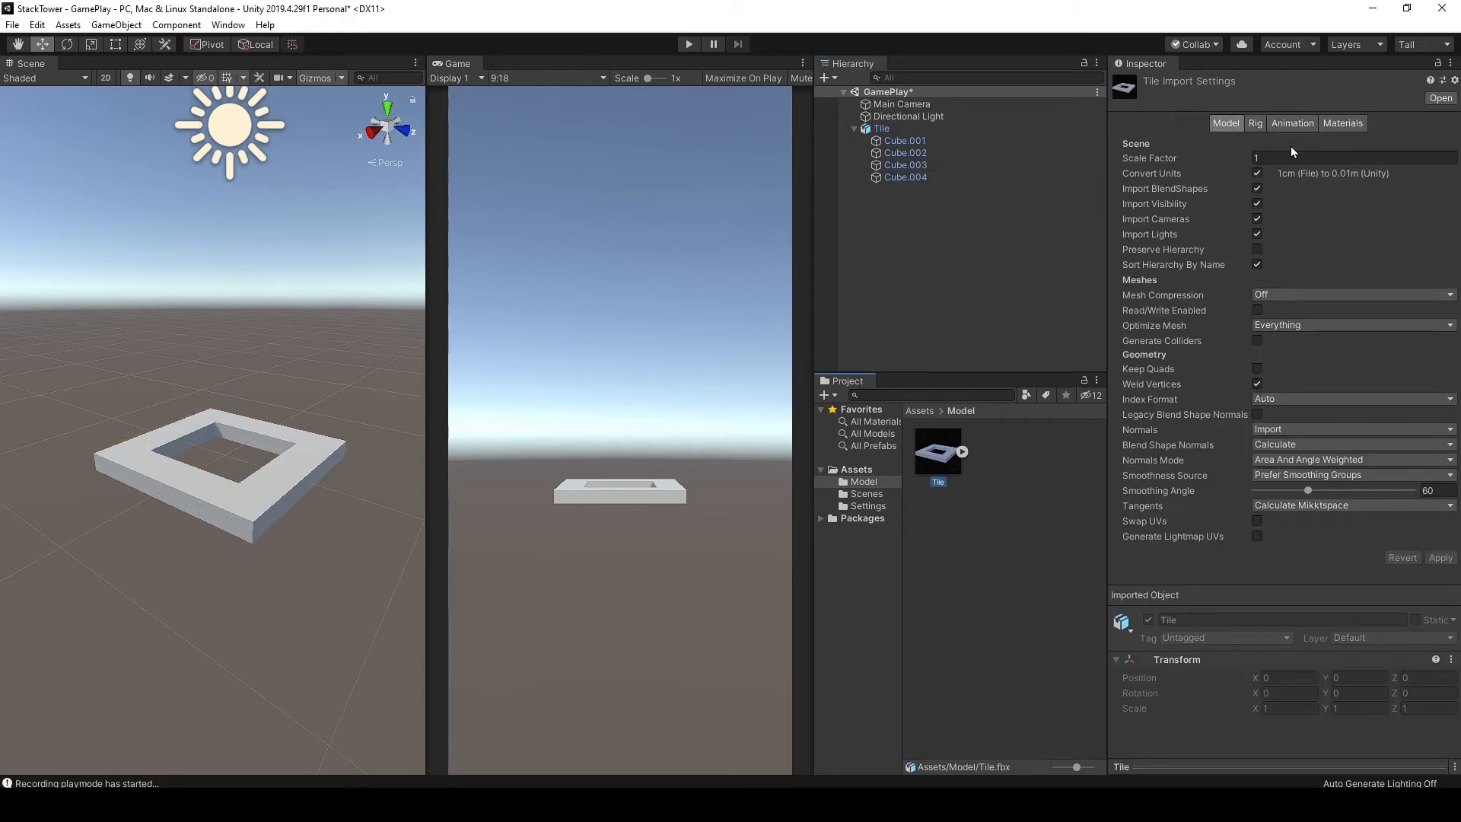
pyautogui.write('2')
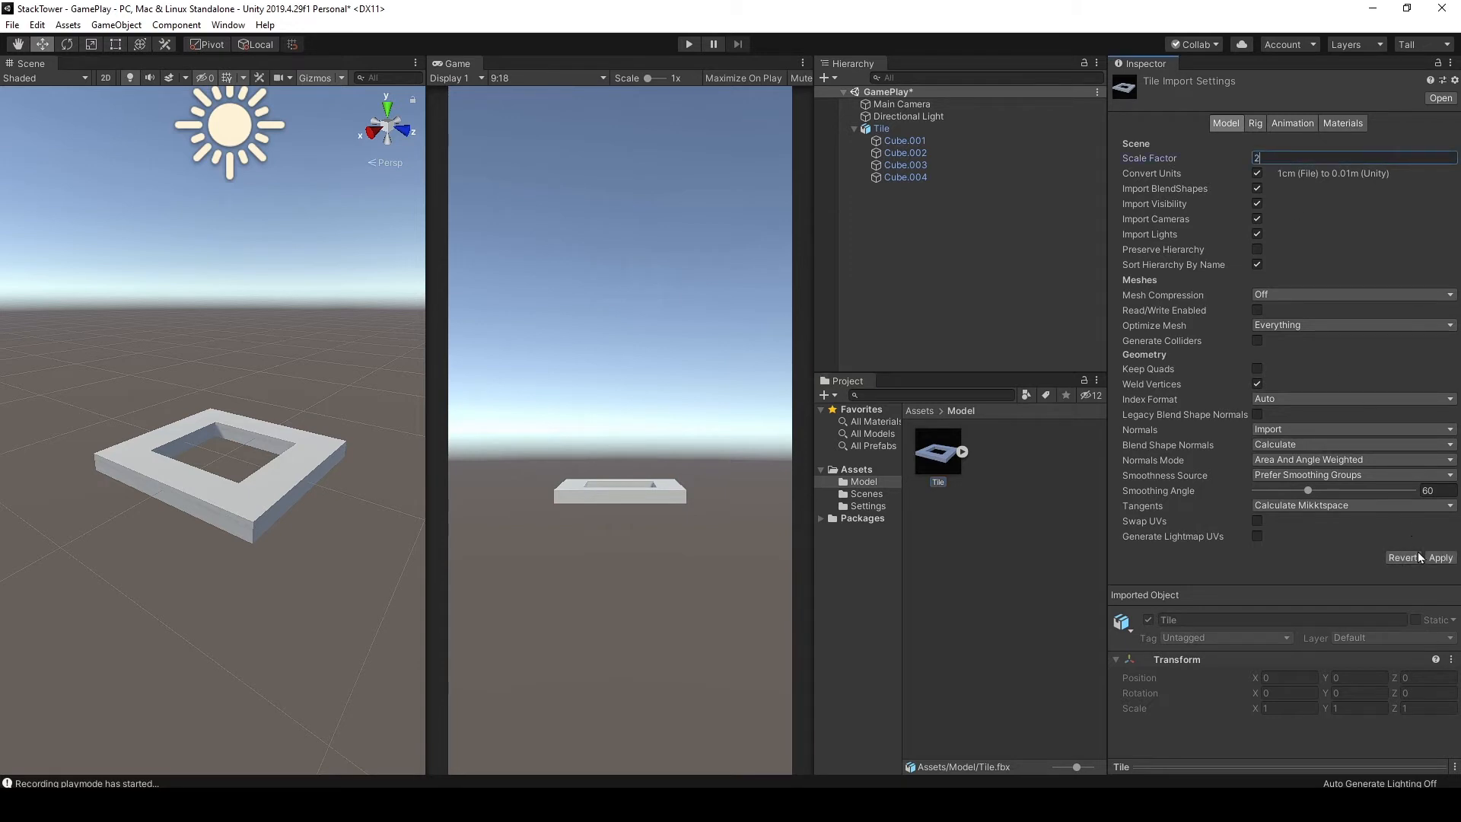
pyautogui.click(1440, 558)
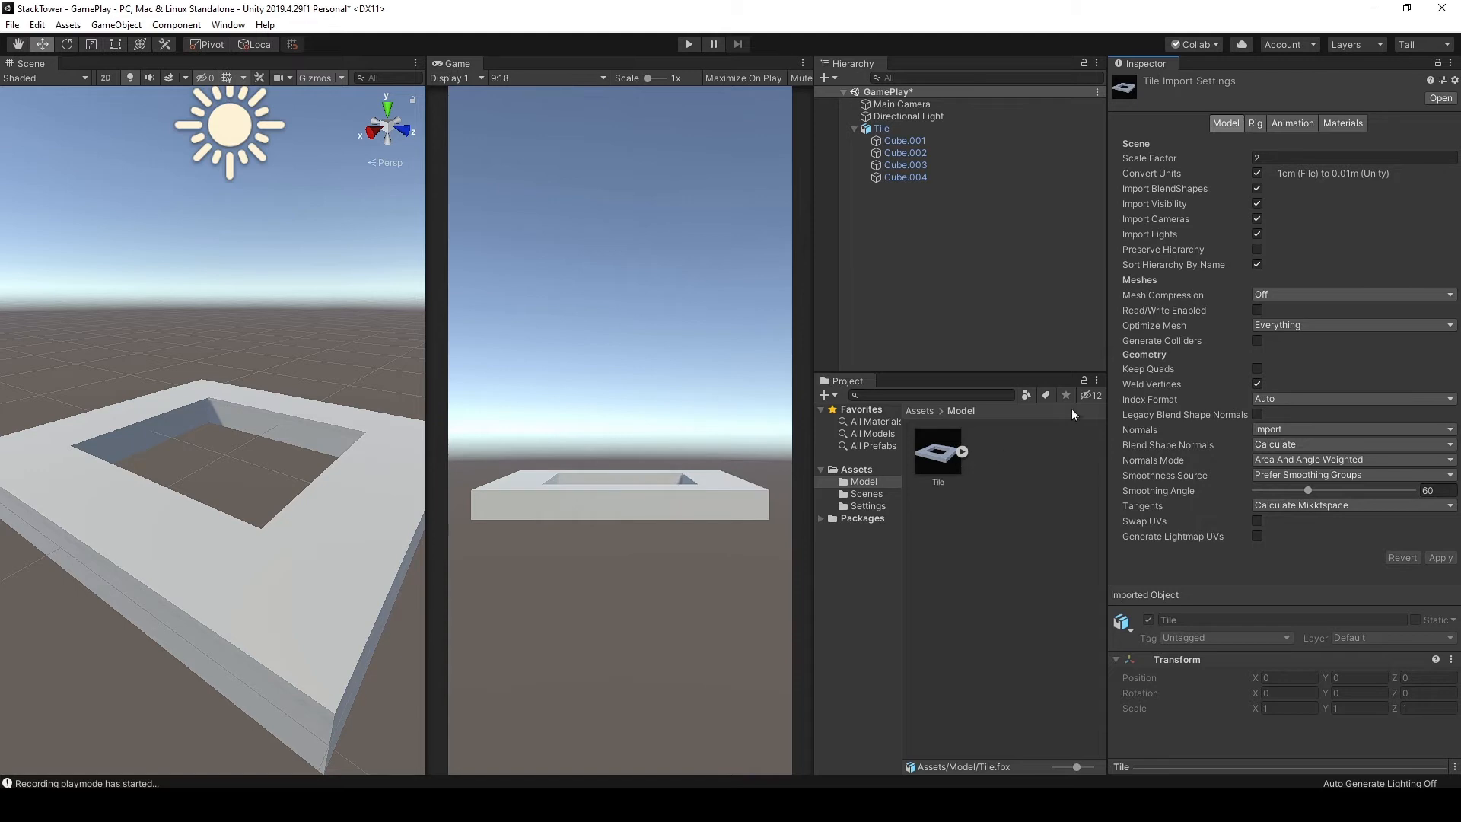
pyautogui.click(1283, 159)
pyautogui.click(896, 129)
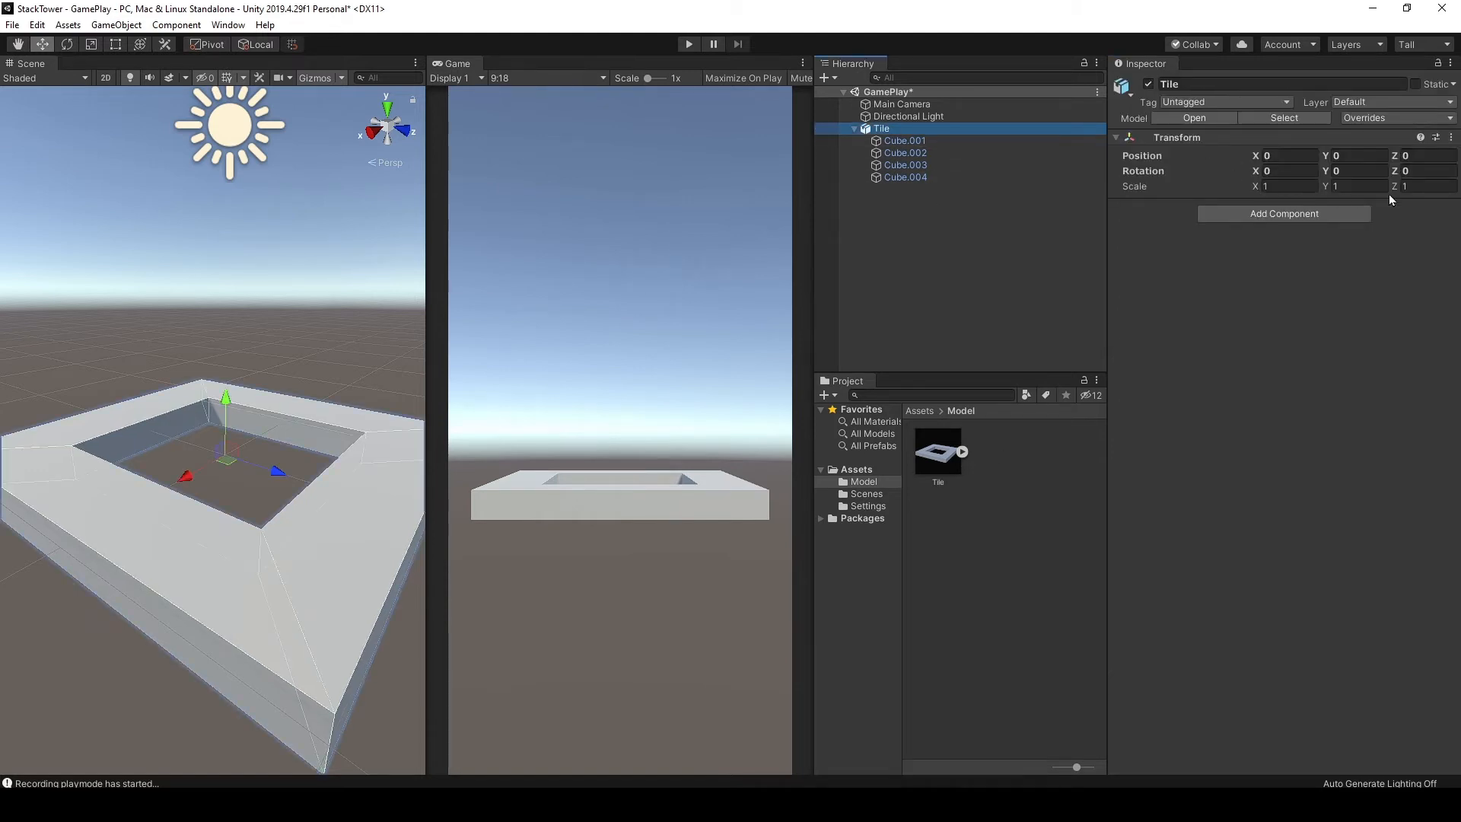
pyautogui.click(854, 131)
# Step: Create a new folder named Prefab in the Assets folder
pyautogui.click(855, 467)
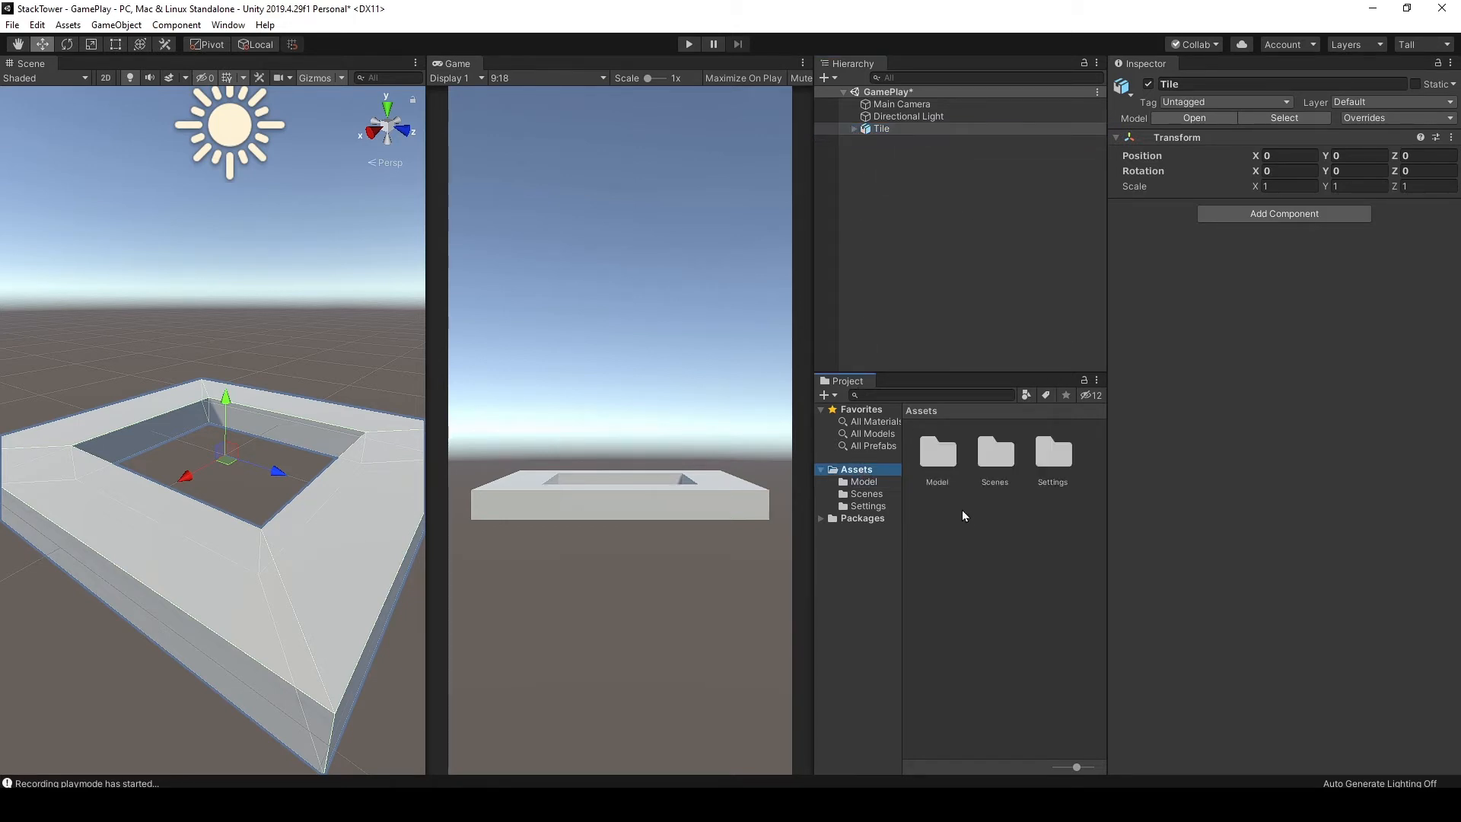
pyautogui.rightClick(965, 512)
pyautogui.moveTo(1054, 138)
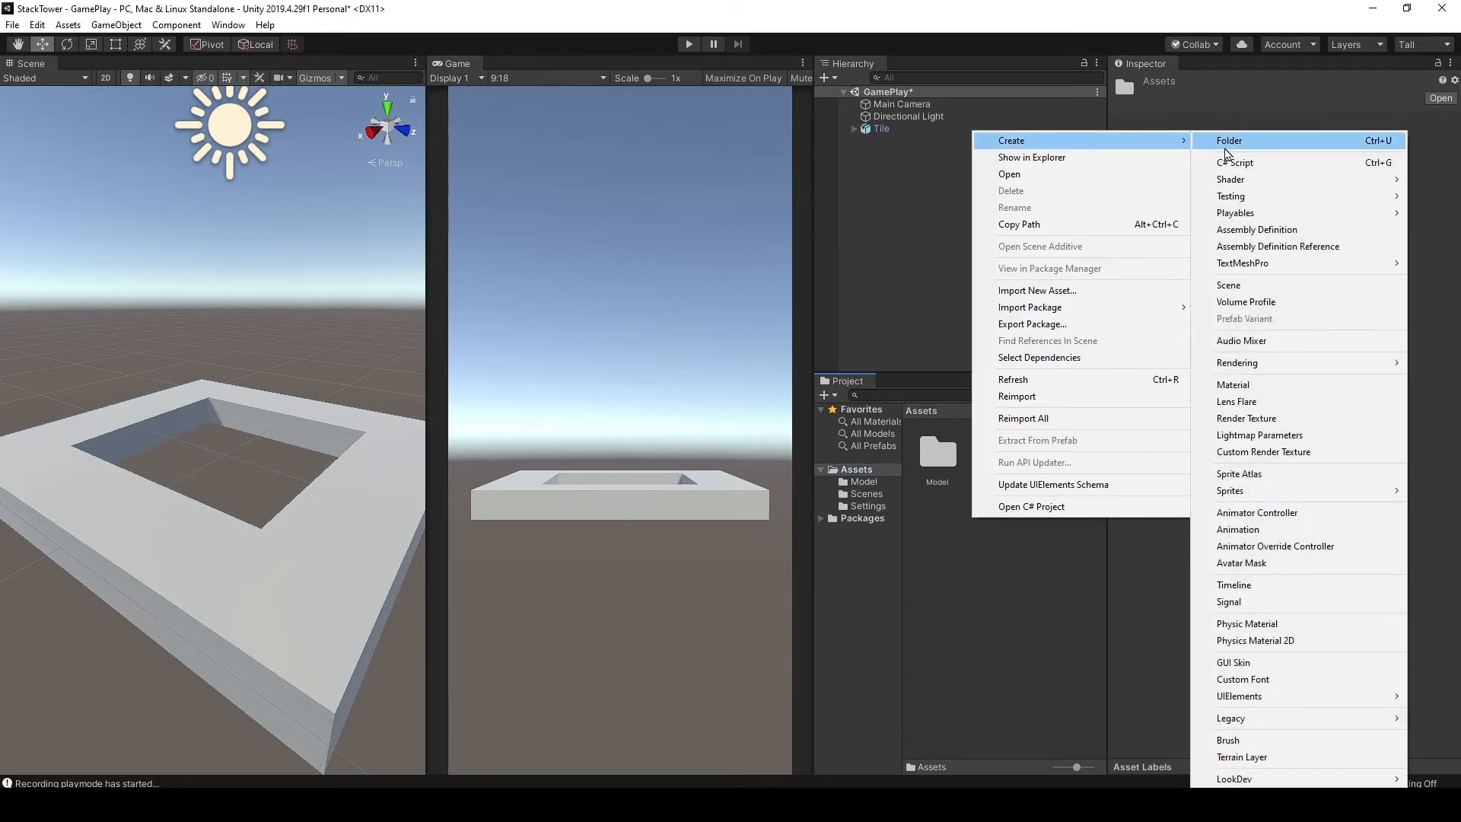
pyautogui.click(1225, 142)
pyautogui.write('P')
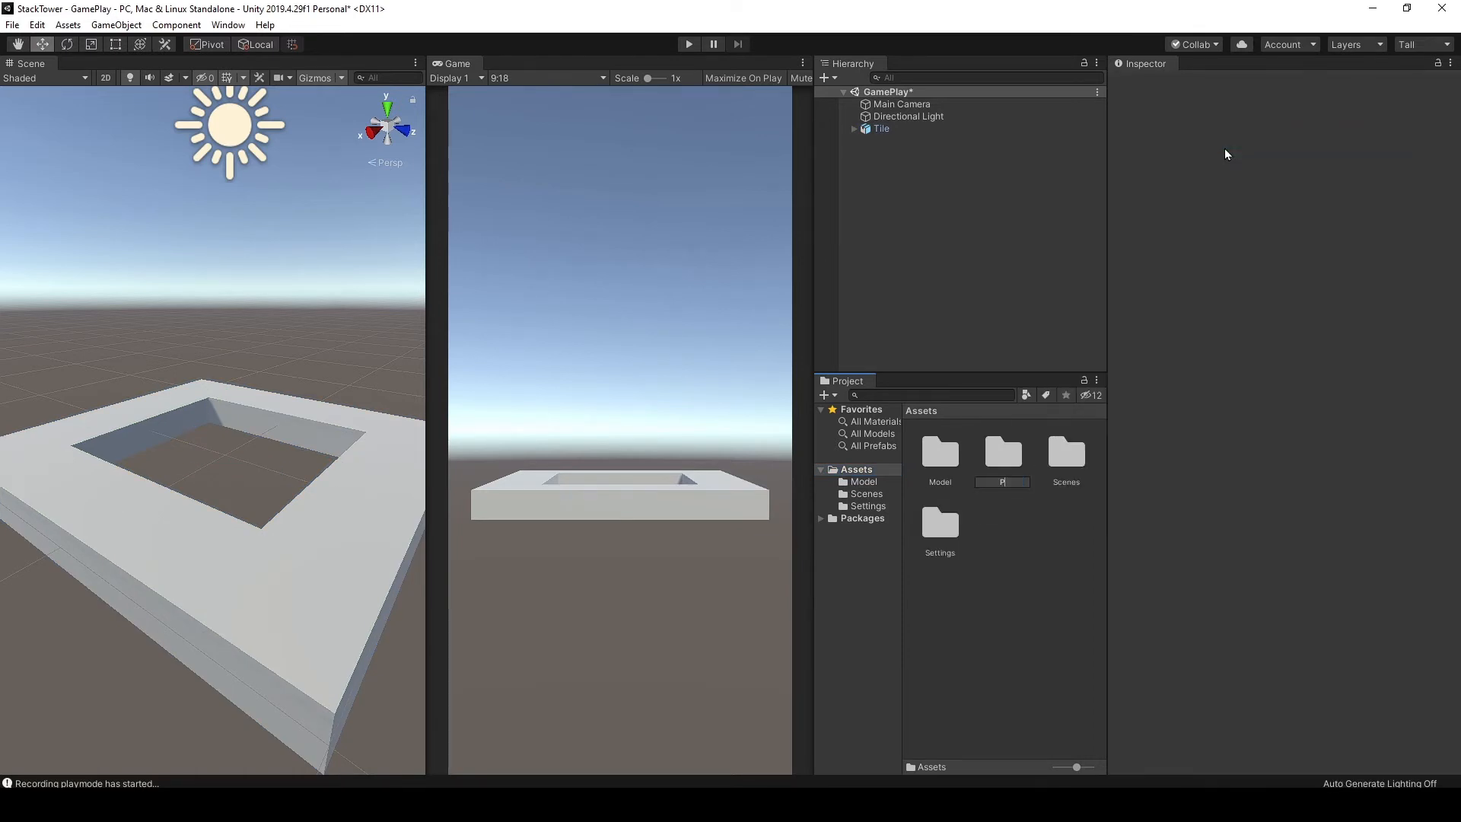
pyautogui.write('refab')
pyautogui.press('Return')
# Step: Save the scene's Tile as an original prefab in the Prefab folder and delete its instance from the GamePlay scene
pyautogui.moveTo(886, 129); pyautogui.dragTo(966, 484)
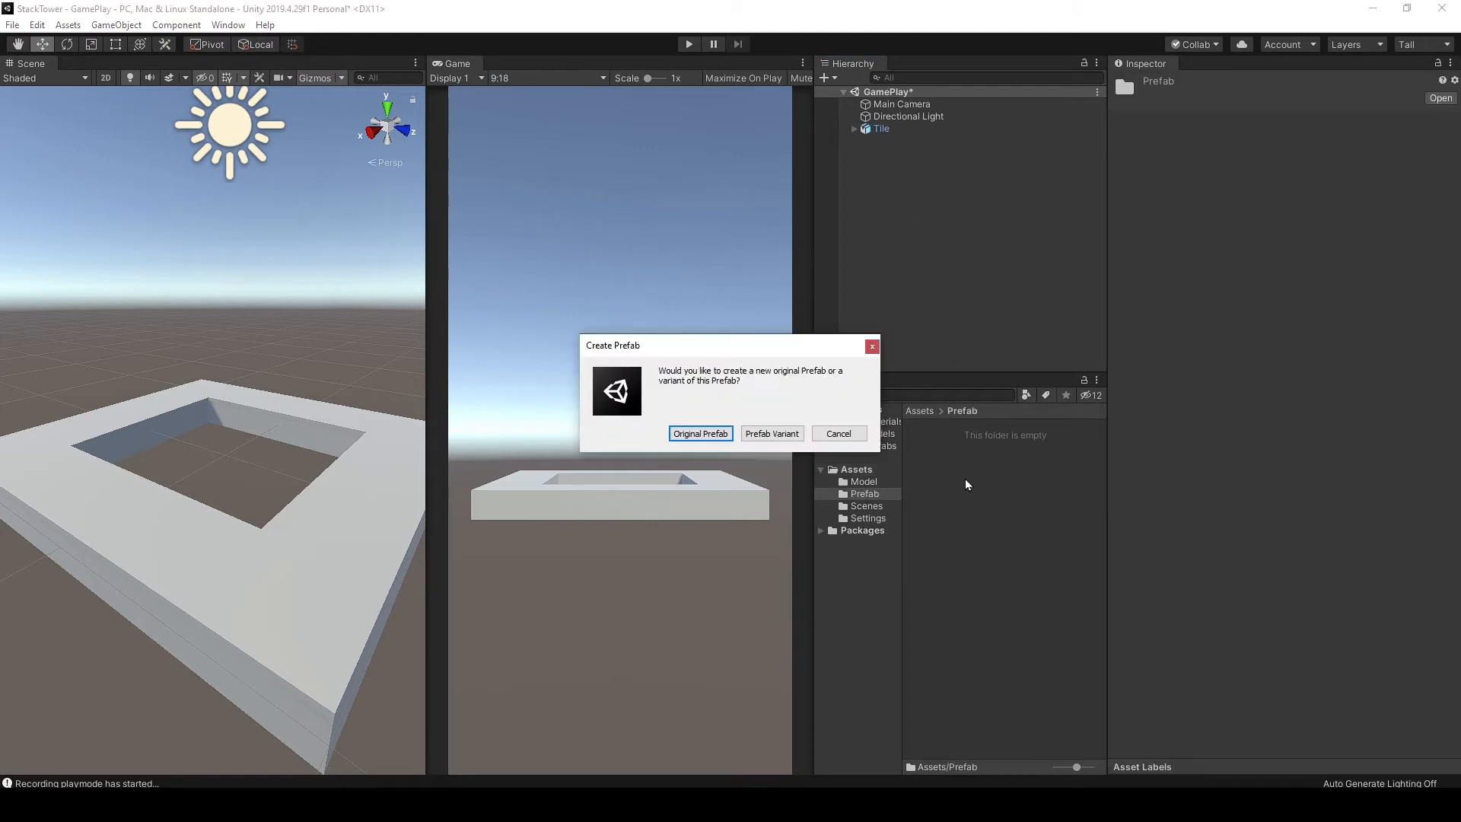
pyautogui.click(716, 433)
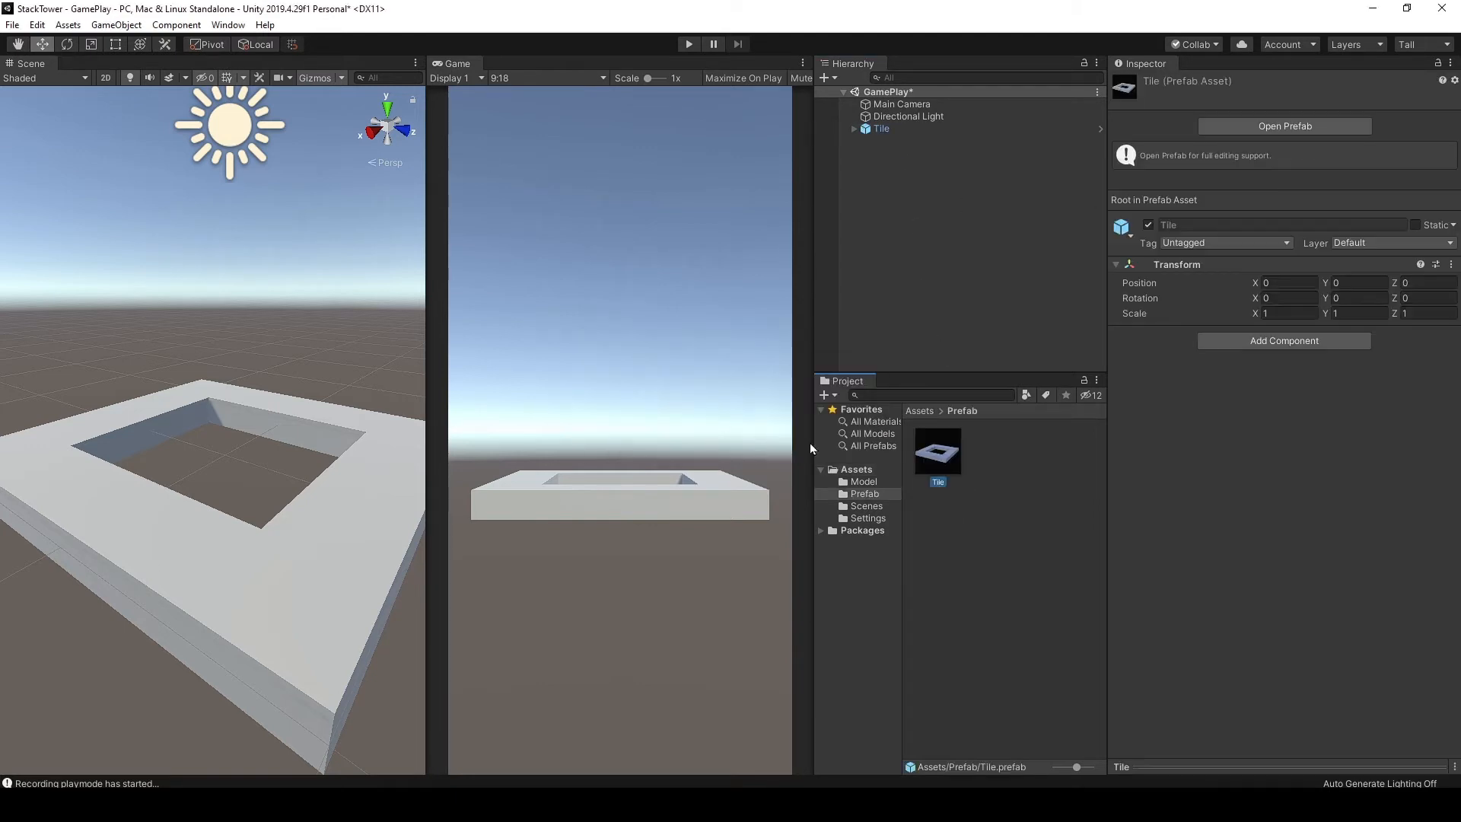
pyautogui.click(985, 465)
pyautogui.click(906, 131)
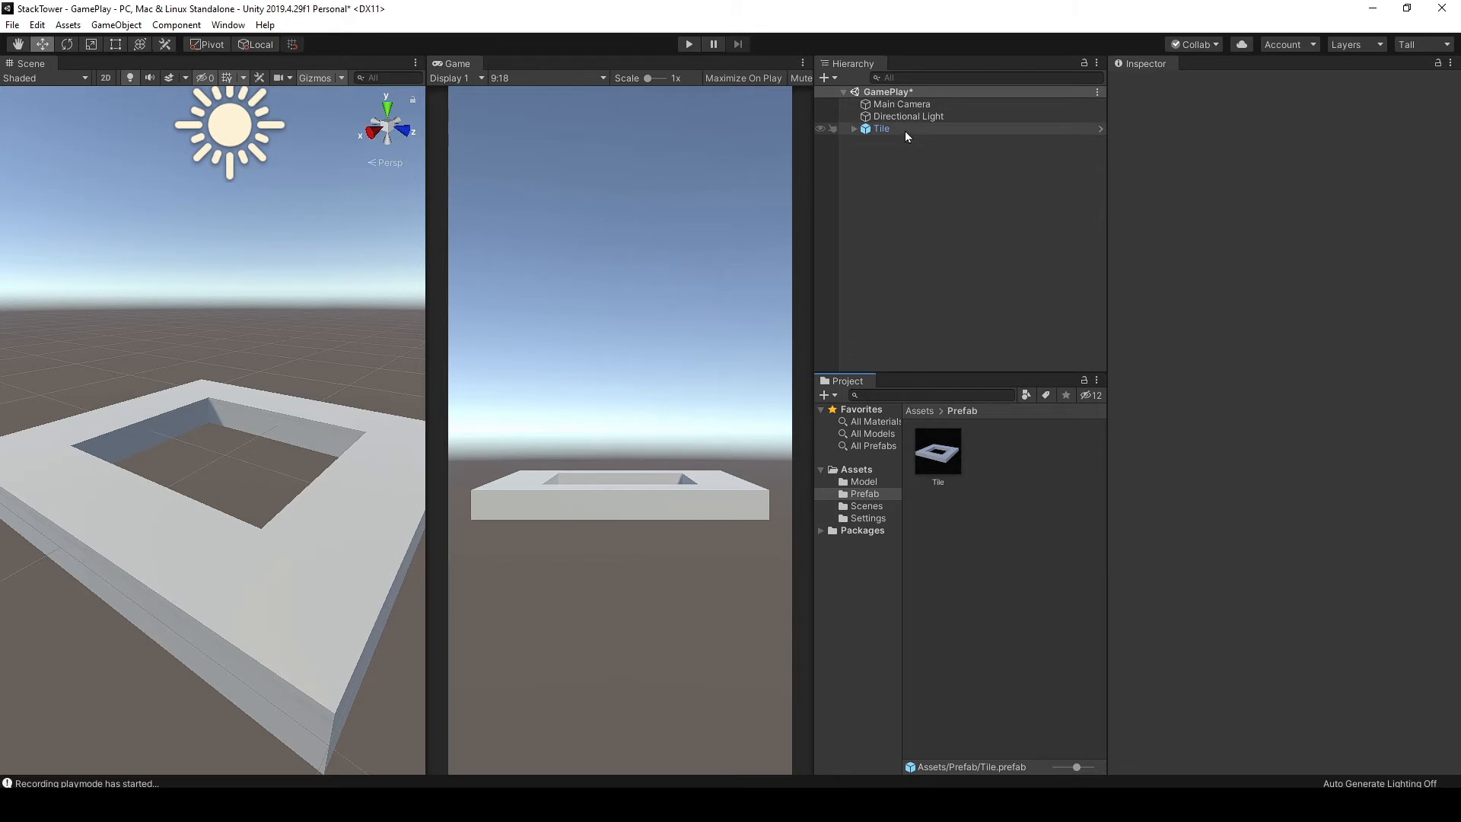
pyautogui.press('Delete')
# Step: Create an empty object named Stack in the GamePlay scene and reset its Transform
pyautogui.rightClick(890, 175)
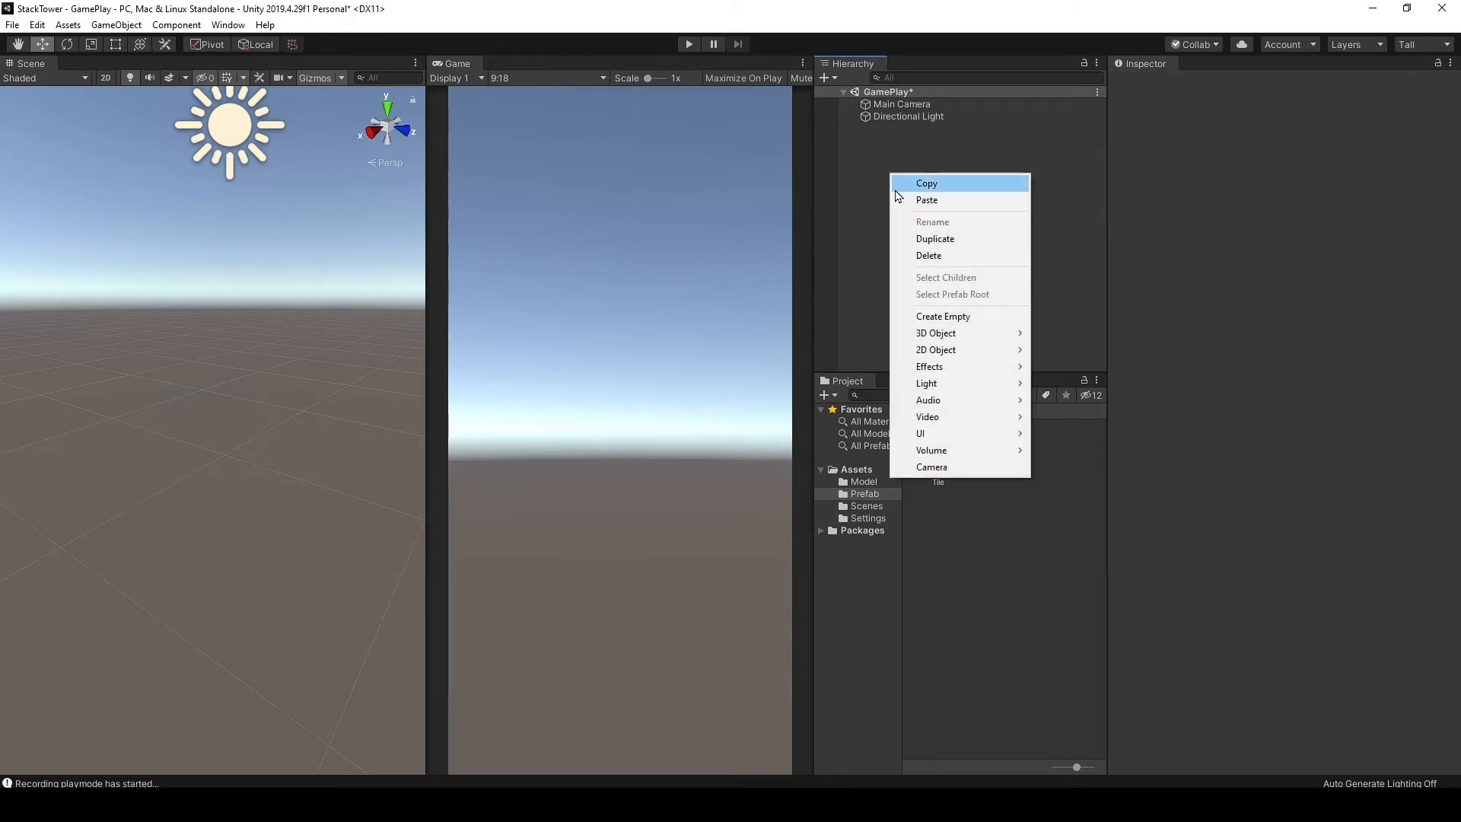
pyautogui.click(929, 317)
pyautogui.click(1249, 82)
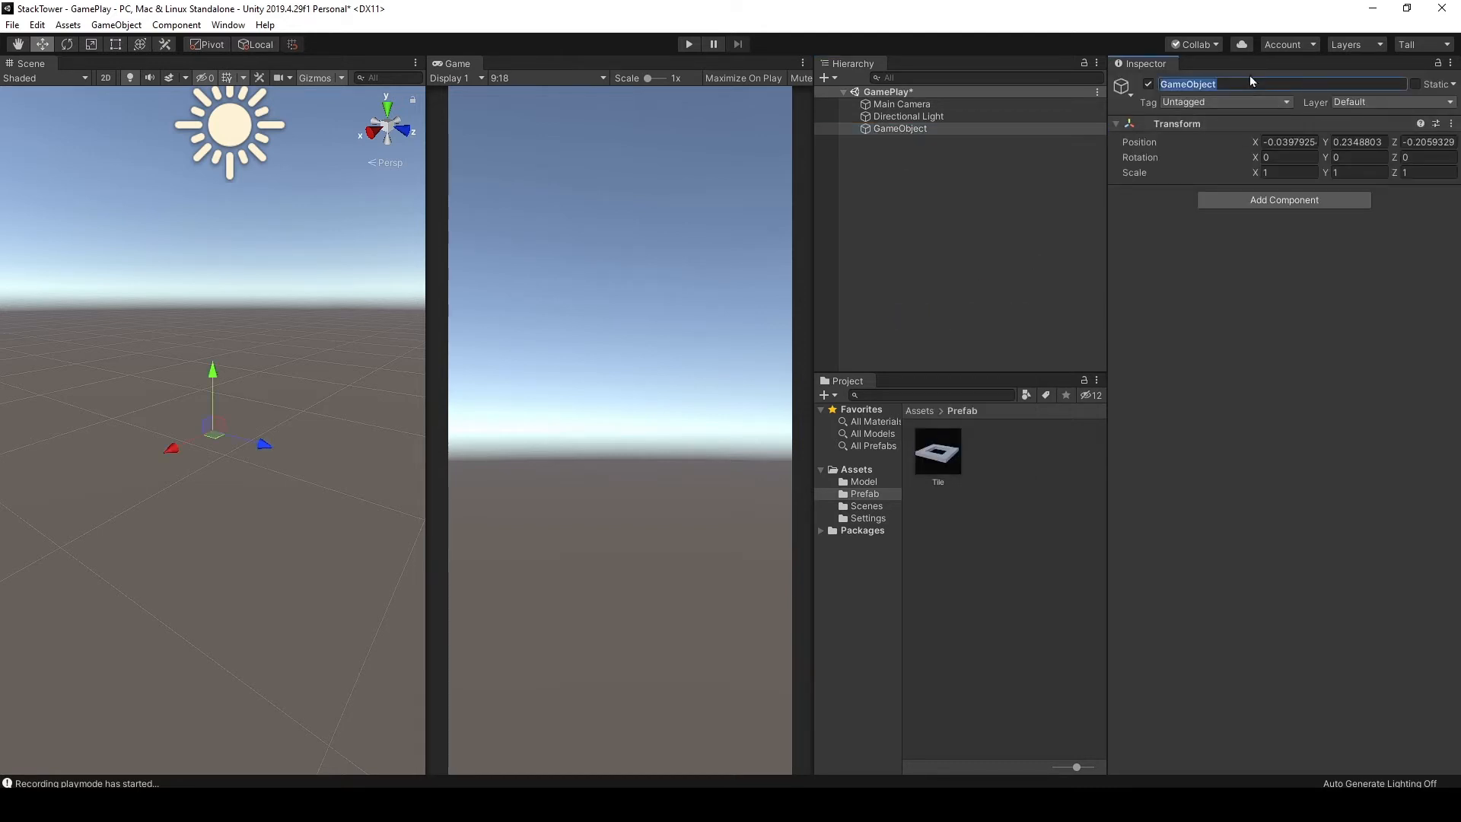
pyautogui.write('s')
pyautogui.press('BackSpace')
pyautogui.write('Stack')
pyautogui.press('Return')
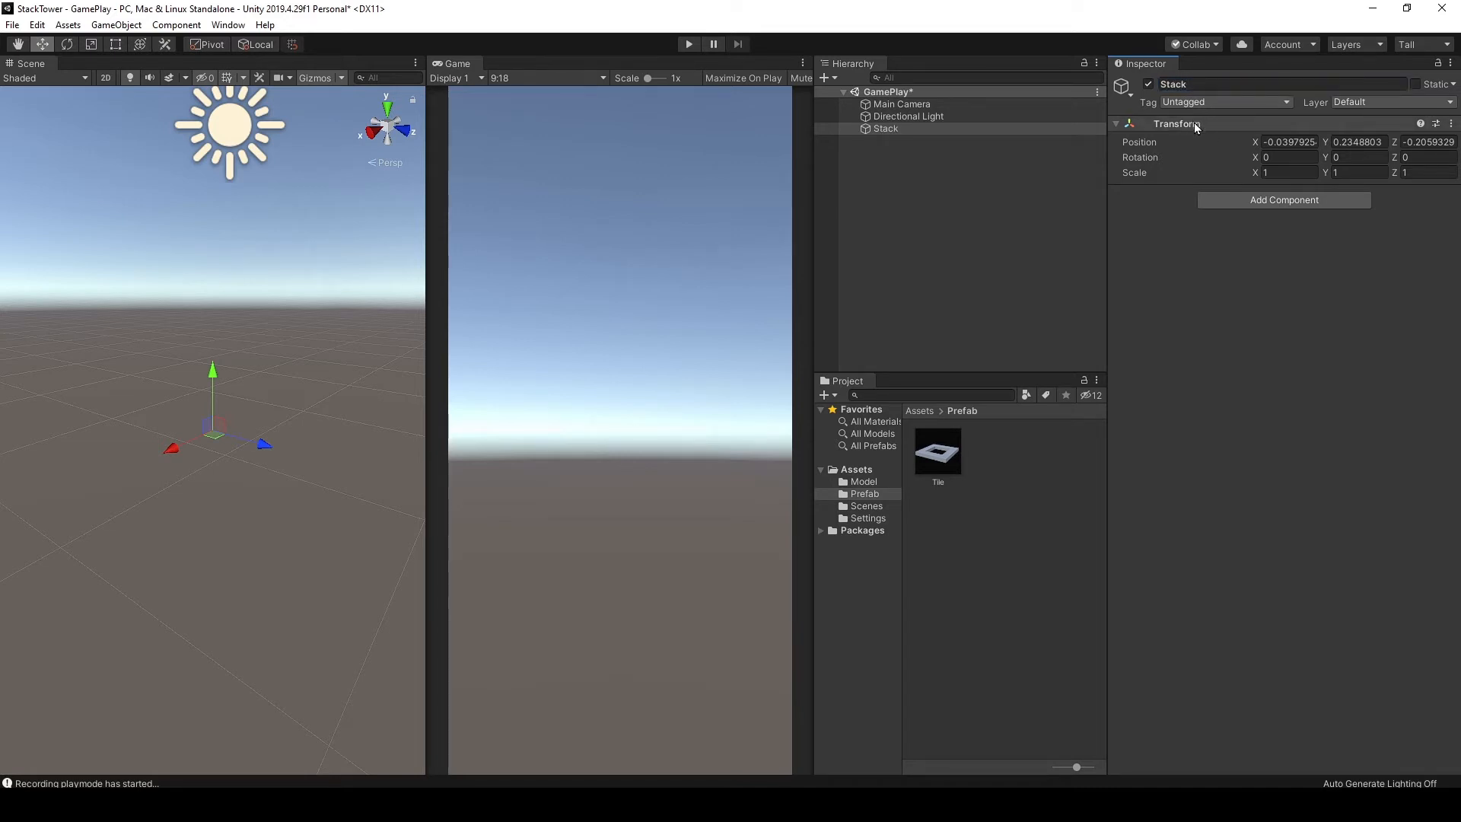
pyautogui.rightClick(1206, 124)
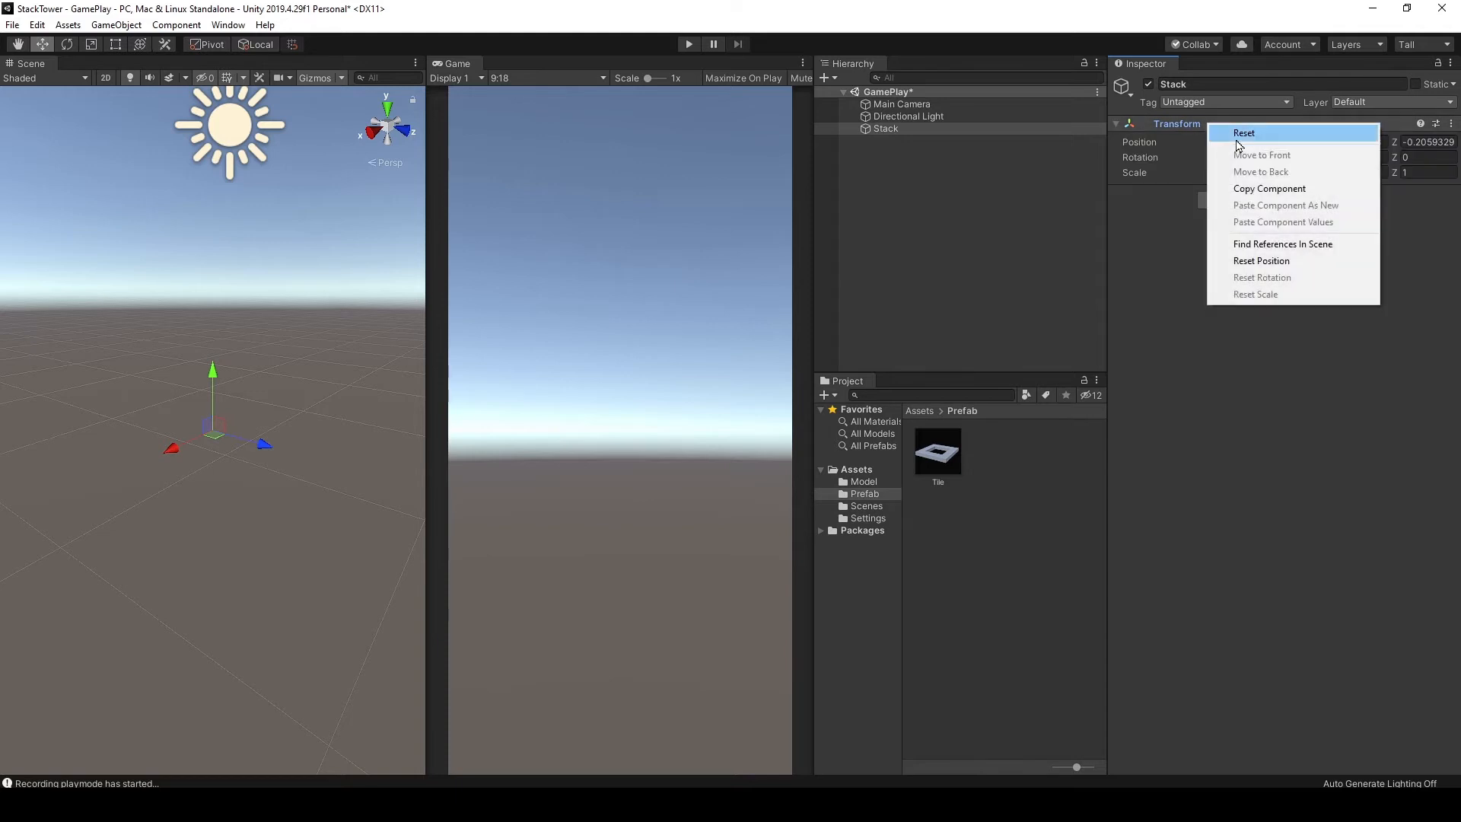
pyautogui.click(1238, 134)
# Step: Create a new folder named Script in the Assets folder
pyautogui.click(915, 411)
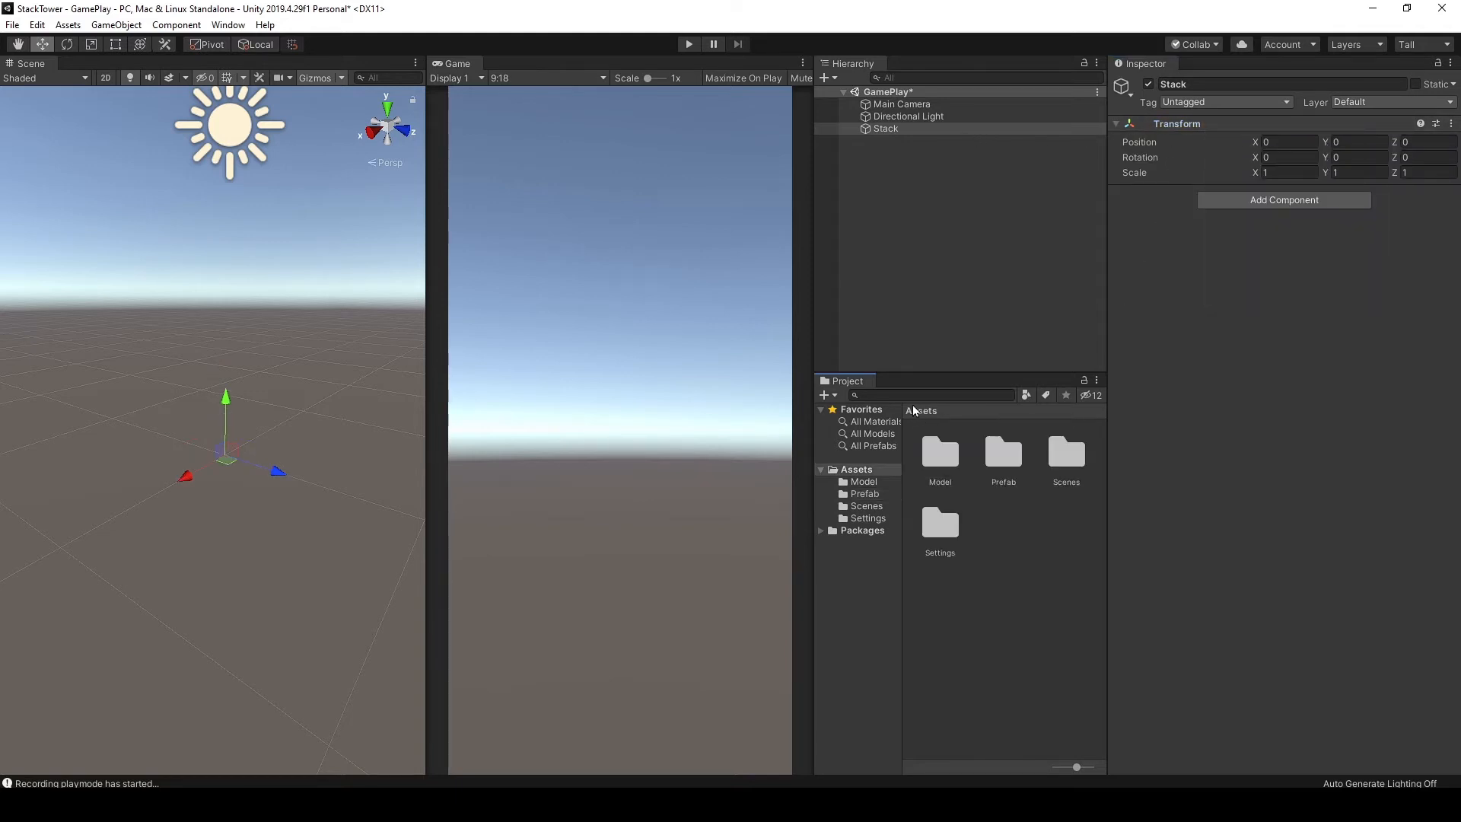
pyautogui.rightClick(1032, 502)
pyautogui.moveTo(1128, 126)
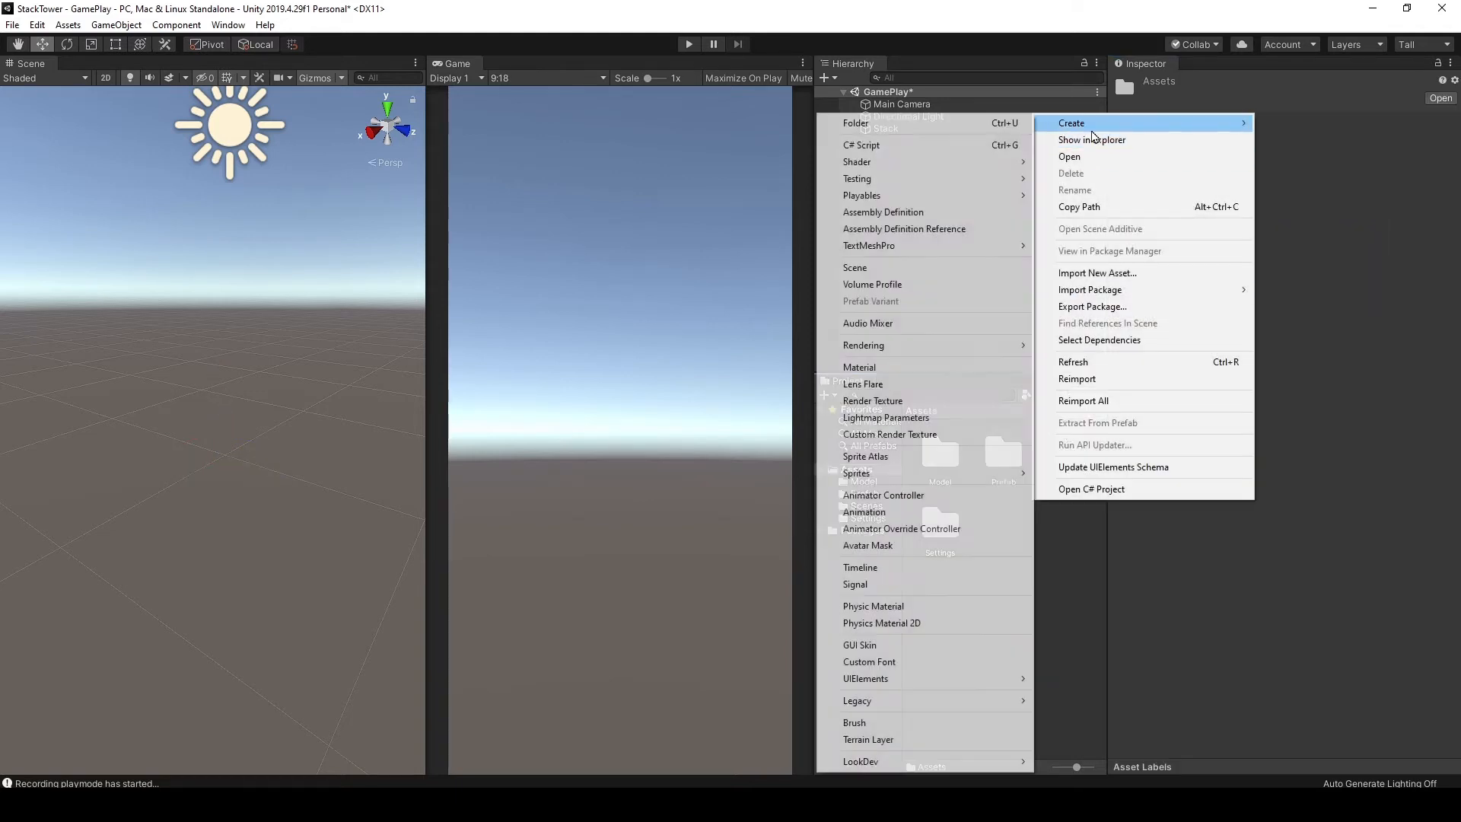
pyautogui.click(970, 131)
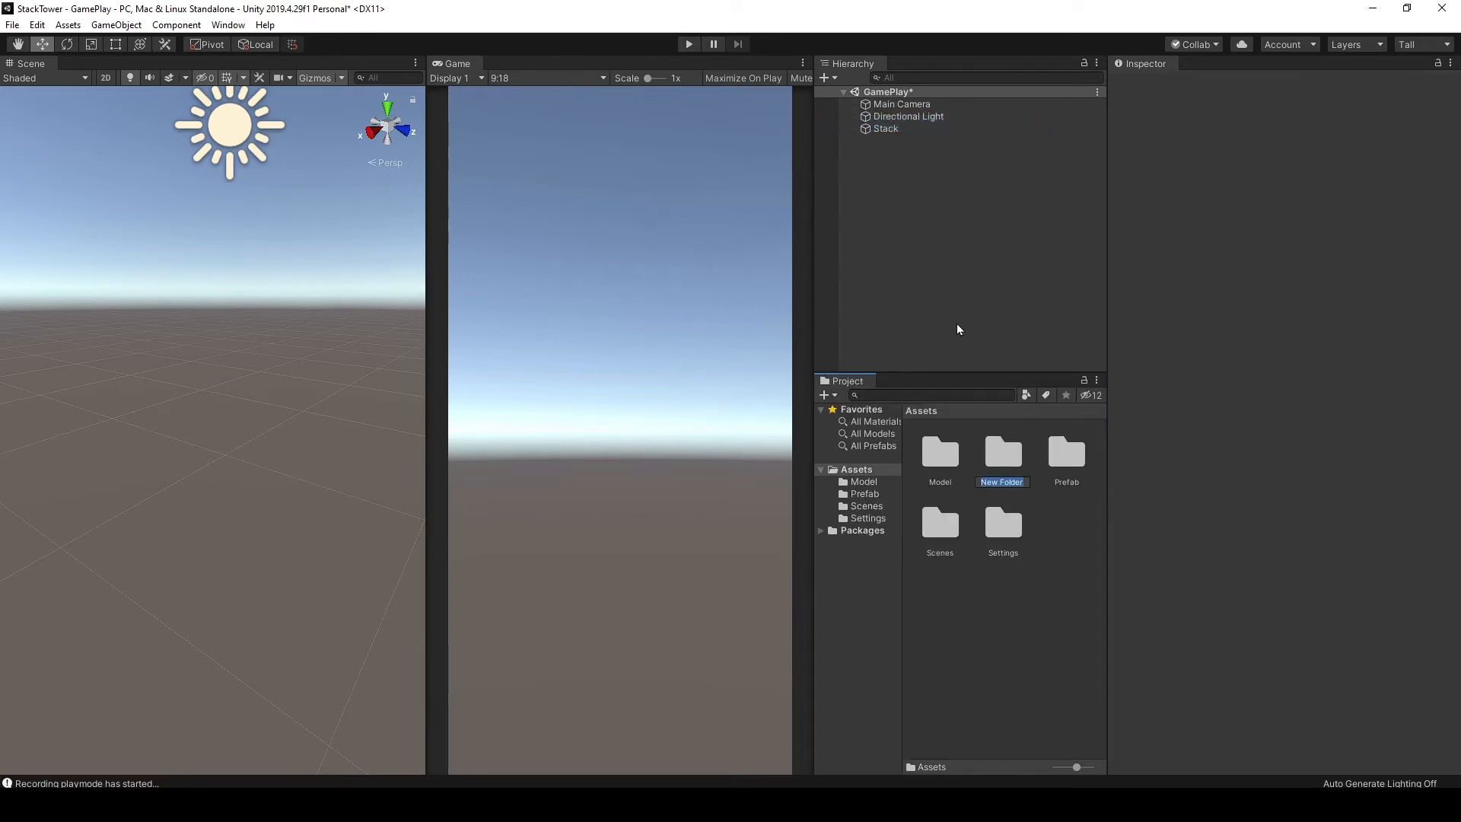
pyautogui.write('Script')
pyautogui.press('Return')
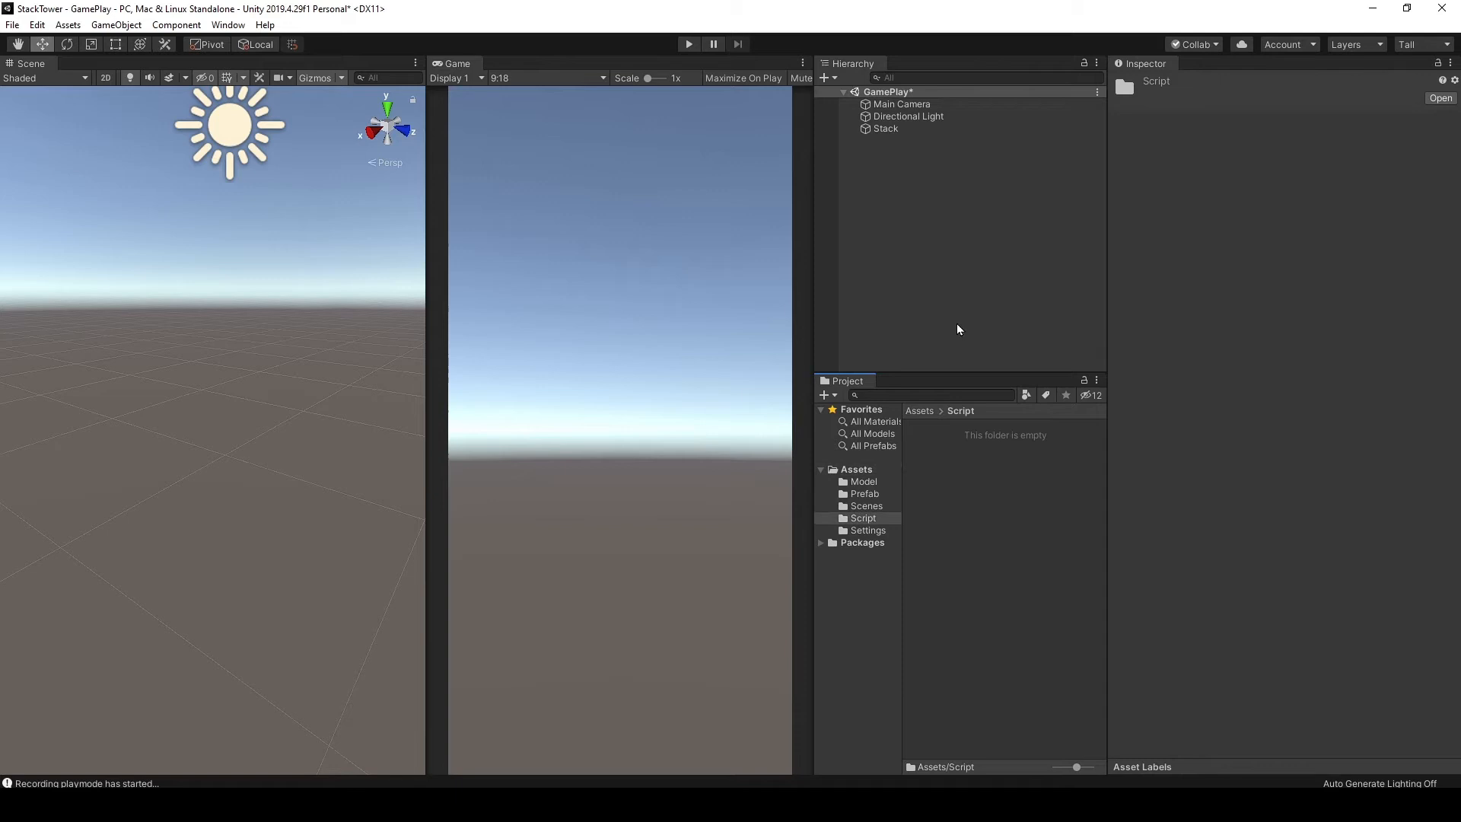
# Step: Create a C# script named Stack in the Script folder and attach it to the Stack object
pyautogui.rightClick(969, 462)
pyautogui.moveTo(1020, 87)
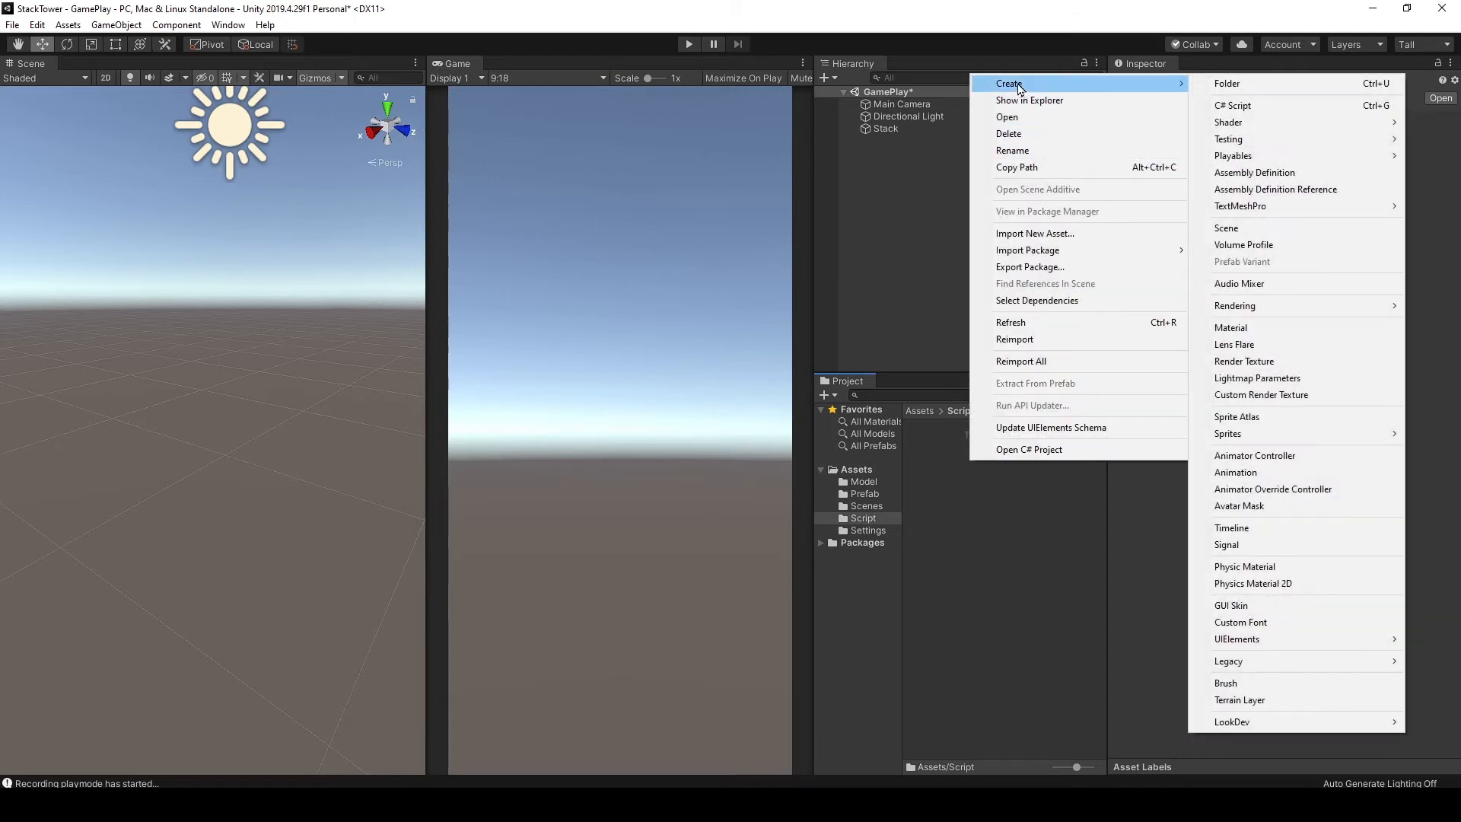
pyautogui.click(1232, 105)
pyautogui.write('Sta')
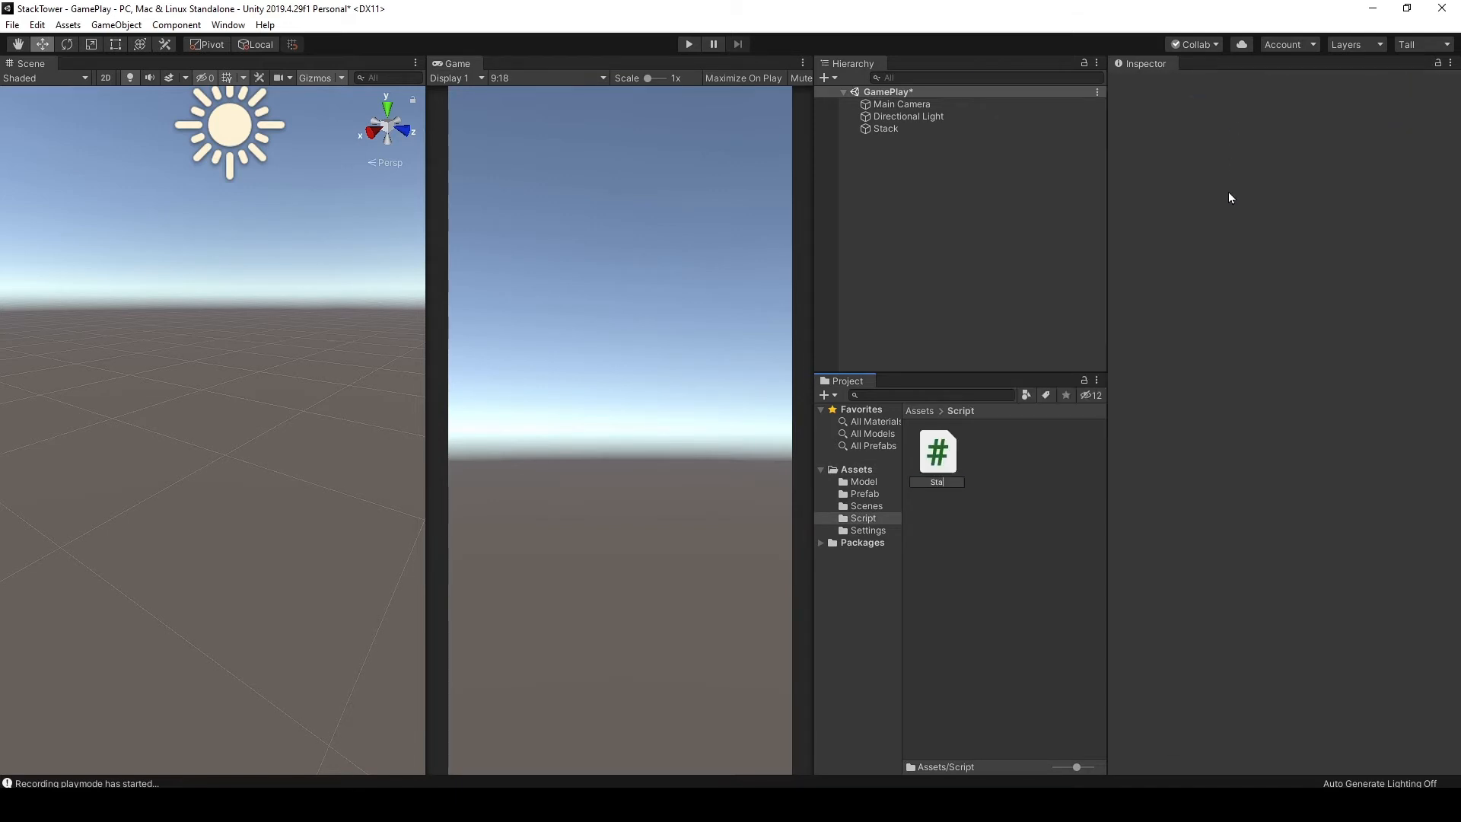
pyautogui.write('ck')
pyautogui.press('Return')
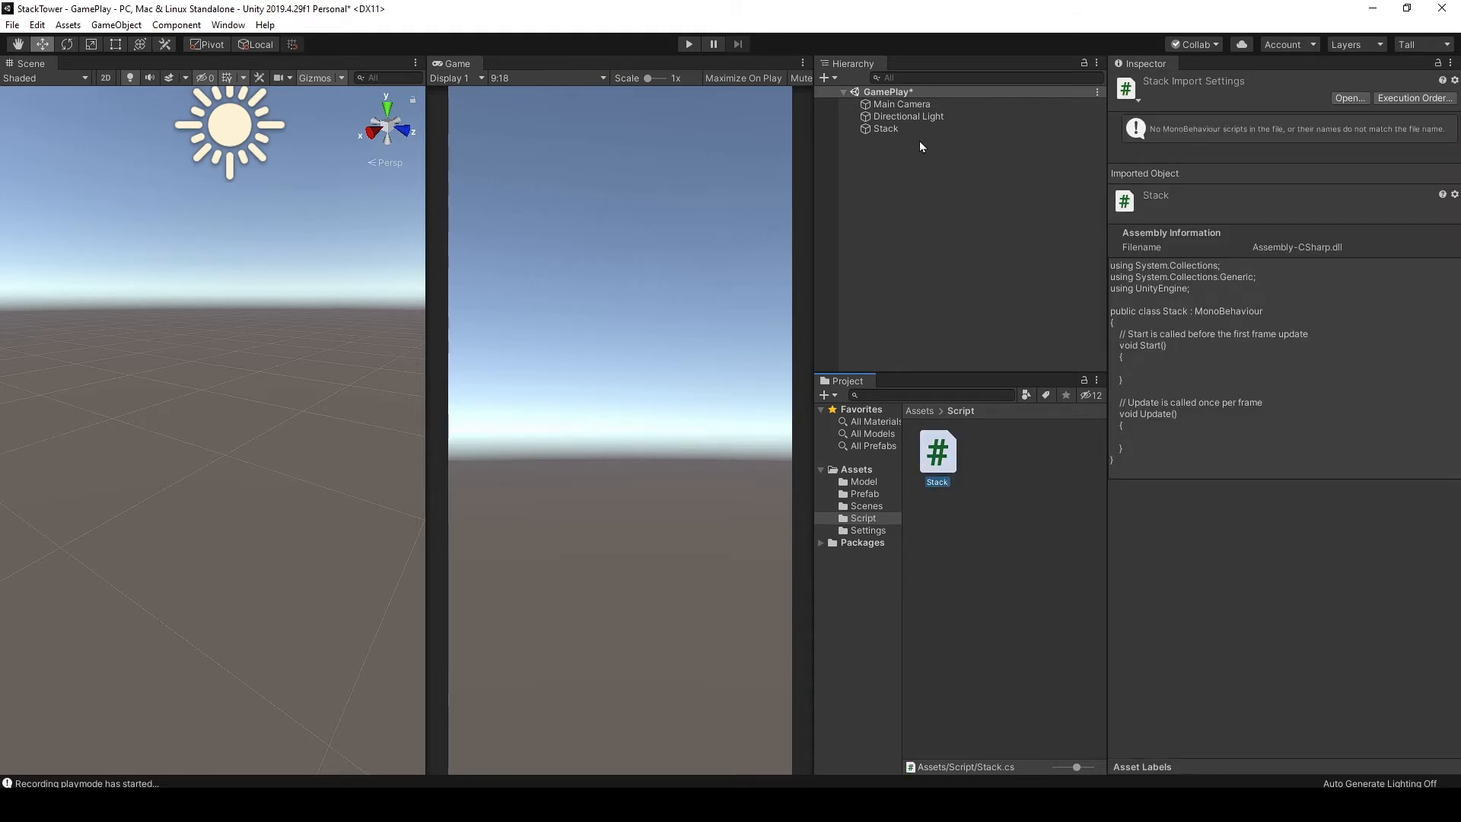
pyautogui.click(886, 129)
pyautogui.moveTo(937, 458); pyautogui.dragTo(1156, 458)
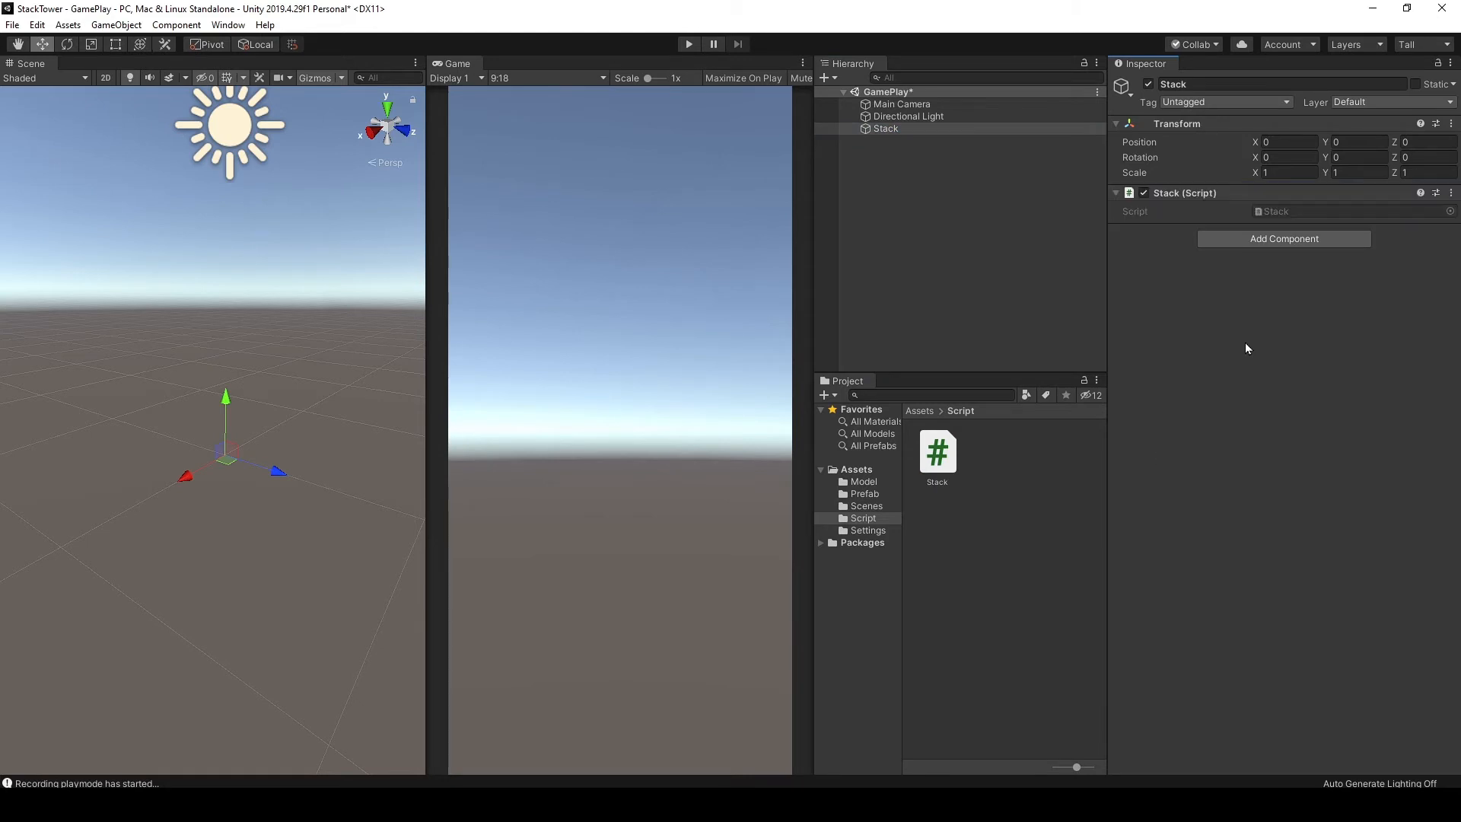
# Step: Open the Stack script in Visual Studio and delete its default Start and Update methods
pyautogui.doubleClick(1281, 212)
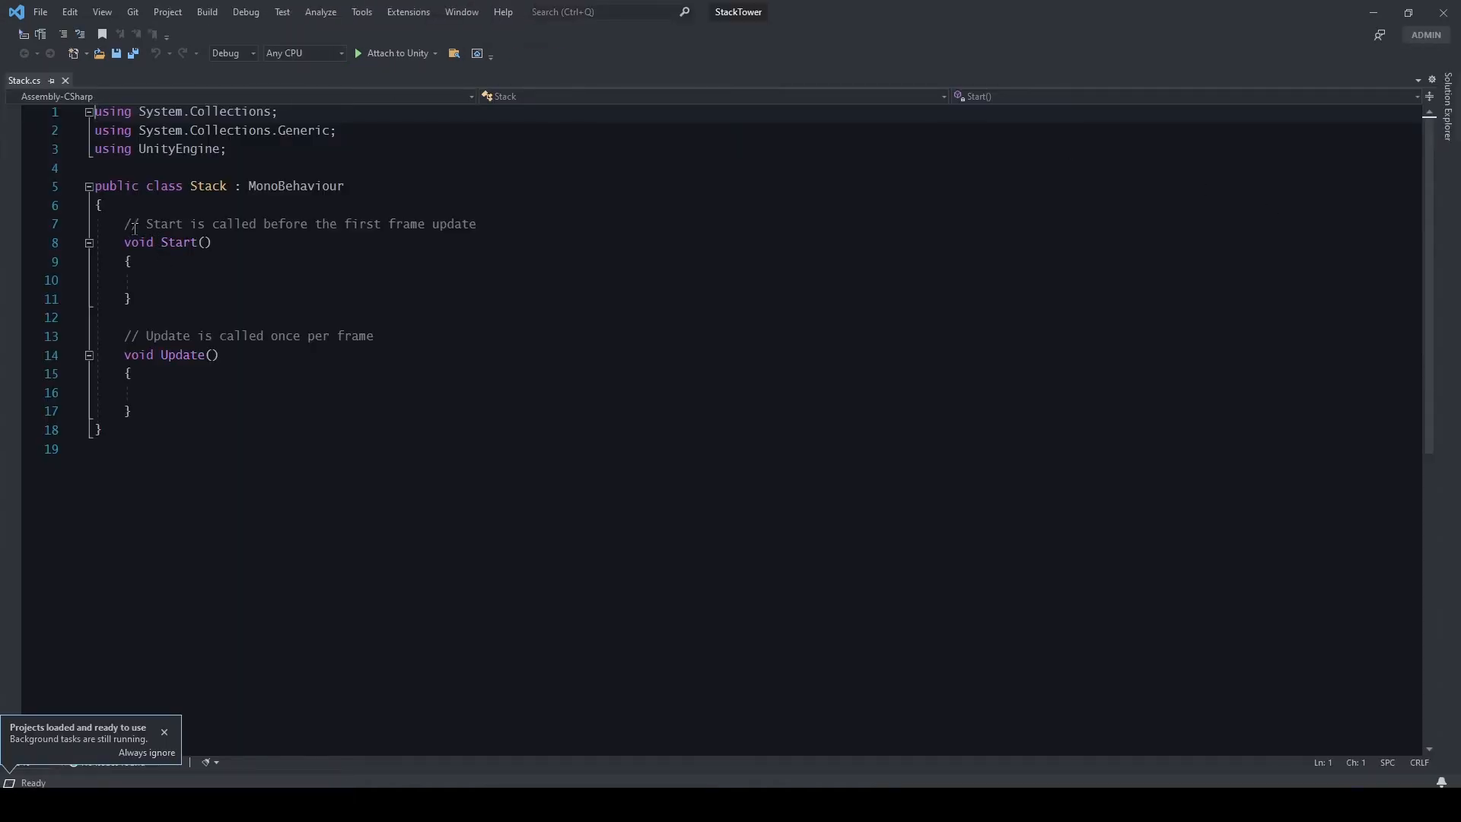
pyautogui.moveTo(129, 224); pyautogui.dragTo(205, 392)
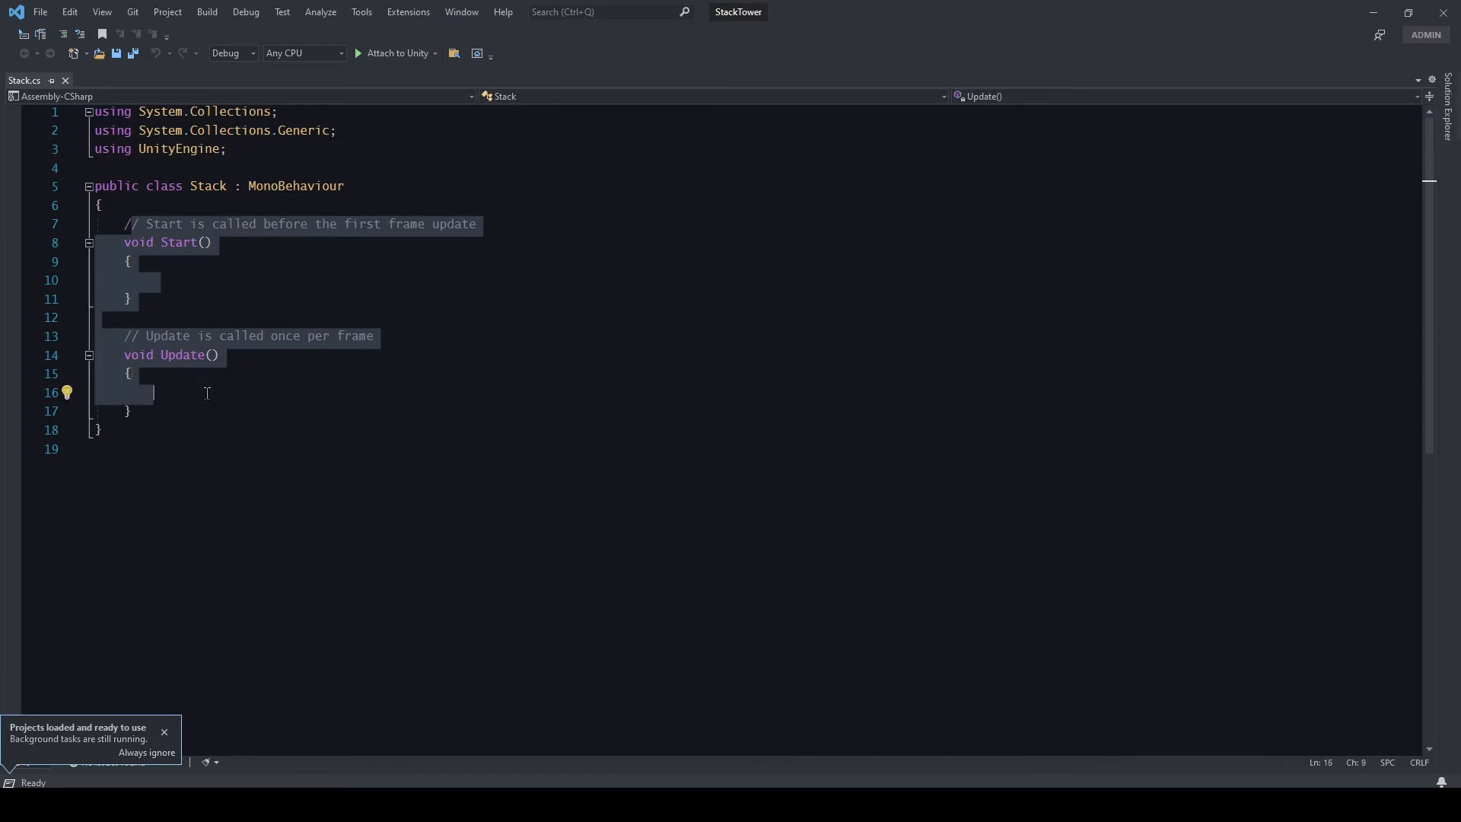
pyautogui.press('Delete')
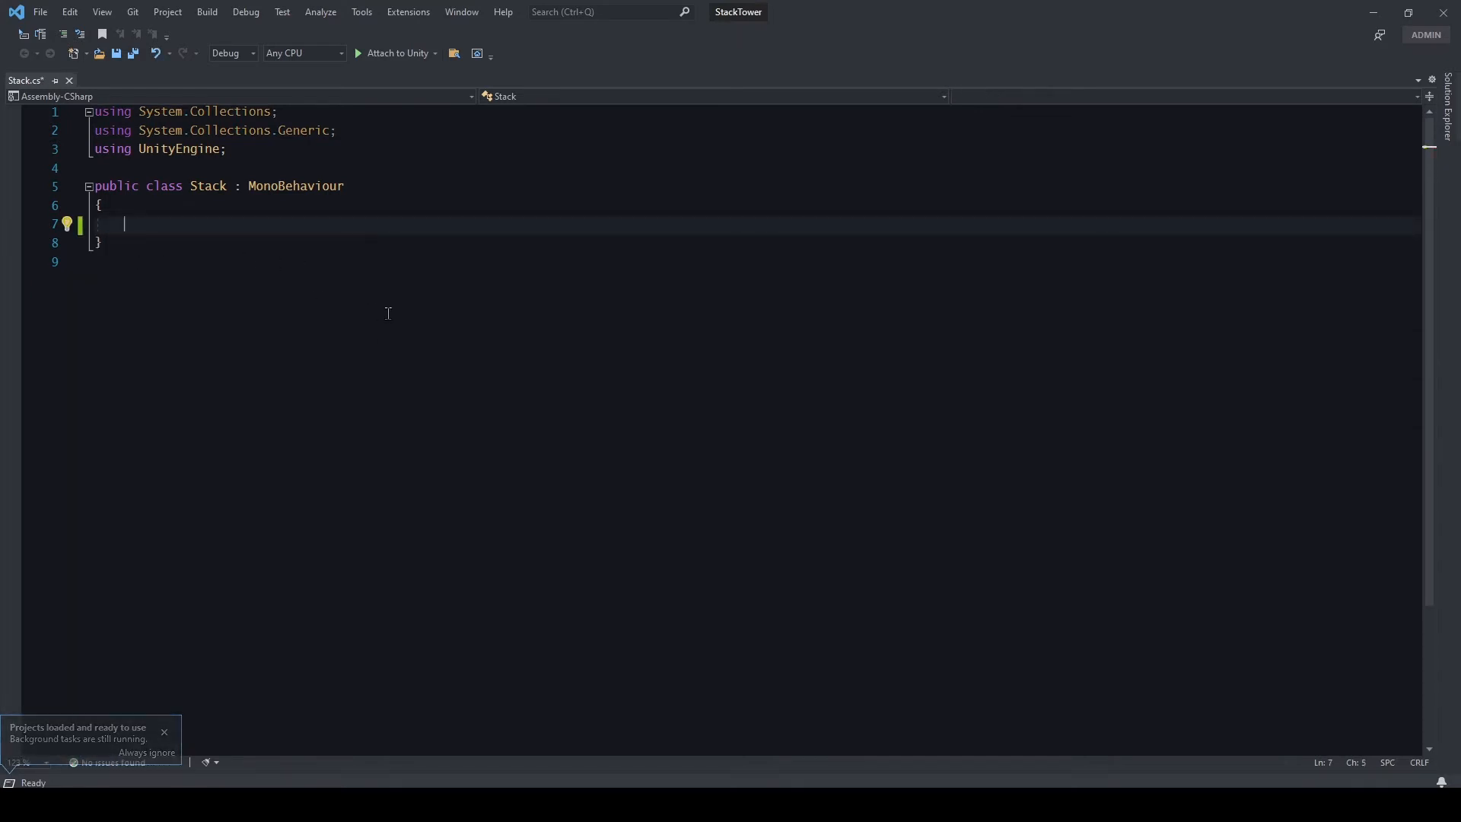
# Step: Declare a serialized GameObject field named tilePrefab in the Stack class
pyautogui.write('[]')
pyautogui.press('Left')
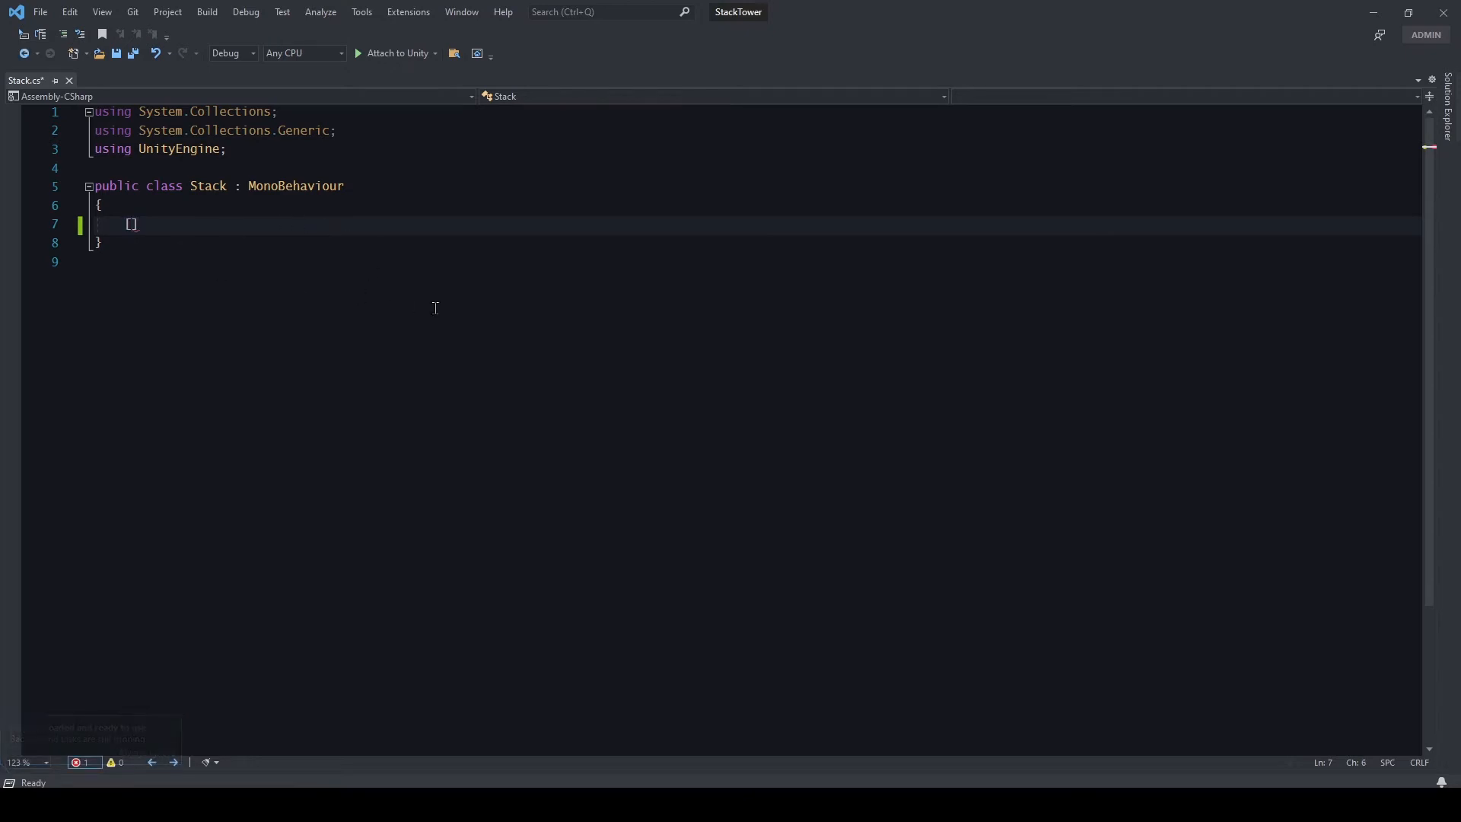
pyautogui.write('SerializeField] GameObject t')
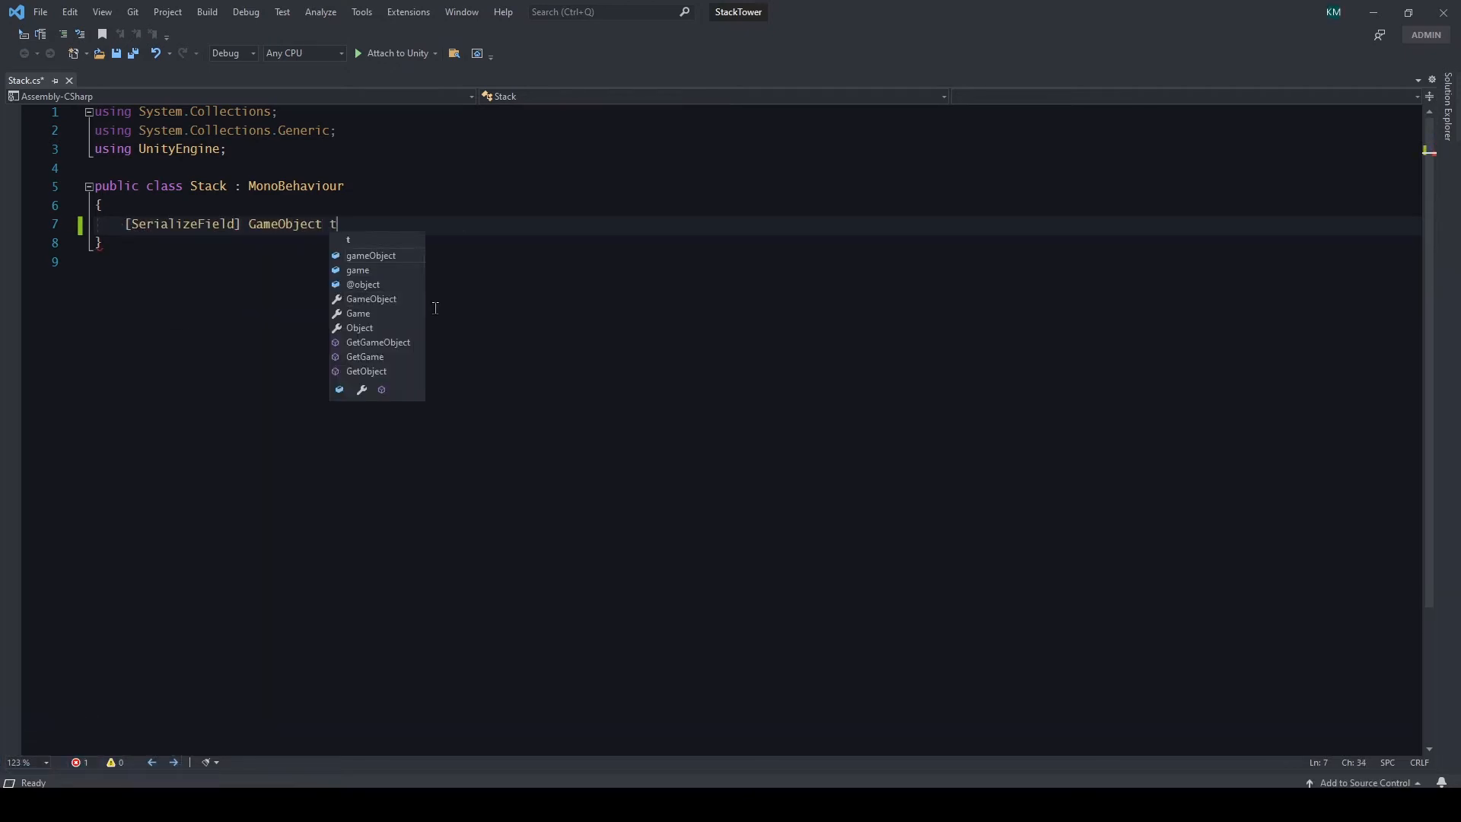
pyautogui.write('ilePrefab;')
pyautogui.press('Return')
pyautogui.press('Return')
# Step: Declare a public int tileCount and a public float tileHeight below the tilePrefab field
pyautogui.write('public int ')
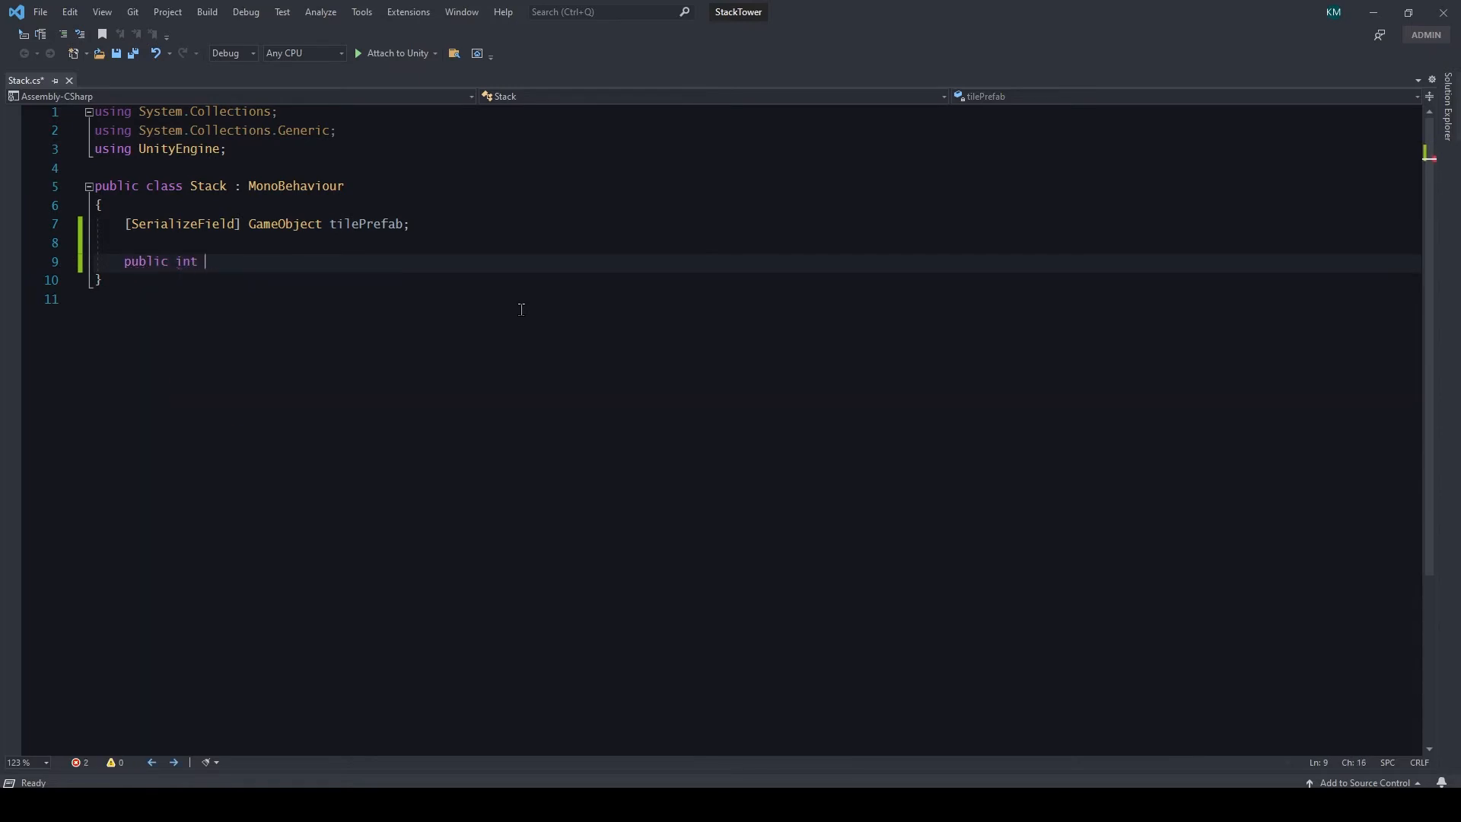
pyautogui.write('tim')
pyautogui.write('eCount;')
pyautogui.press('Return')
pyautogui.write('public float tileHeight;')
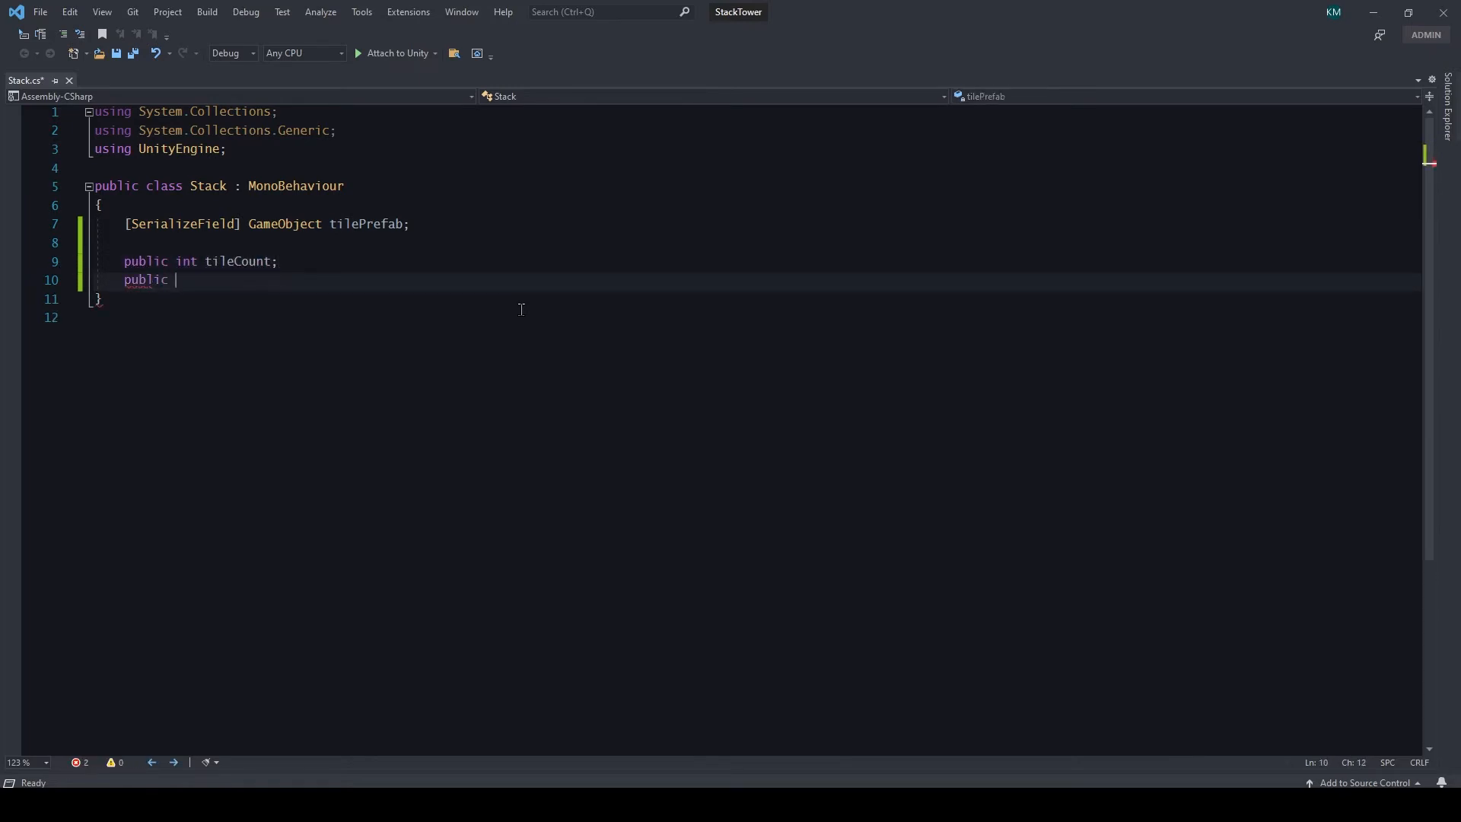
# Step: Declare the public float fields tileHeight and angleStep below the tileCount field
pyautogui.press('Return')
pyautogui.write('public float tileHeight')
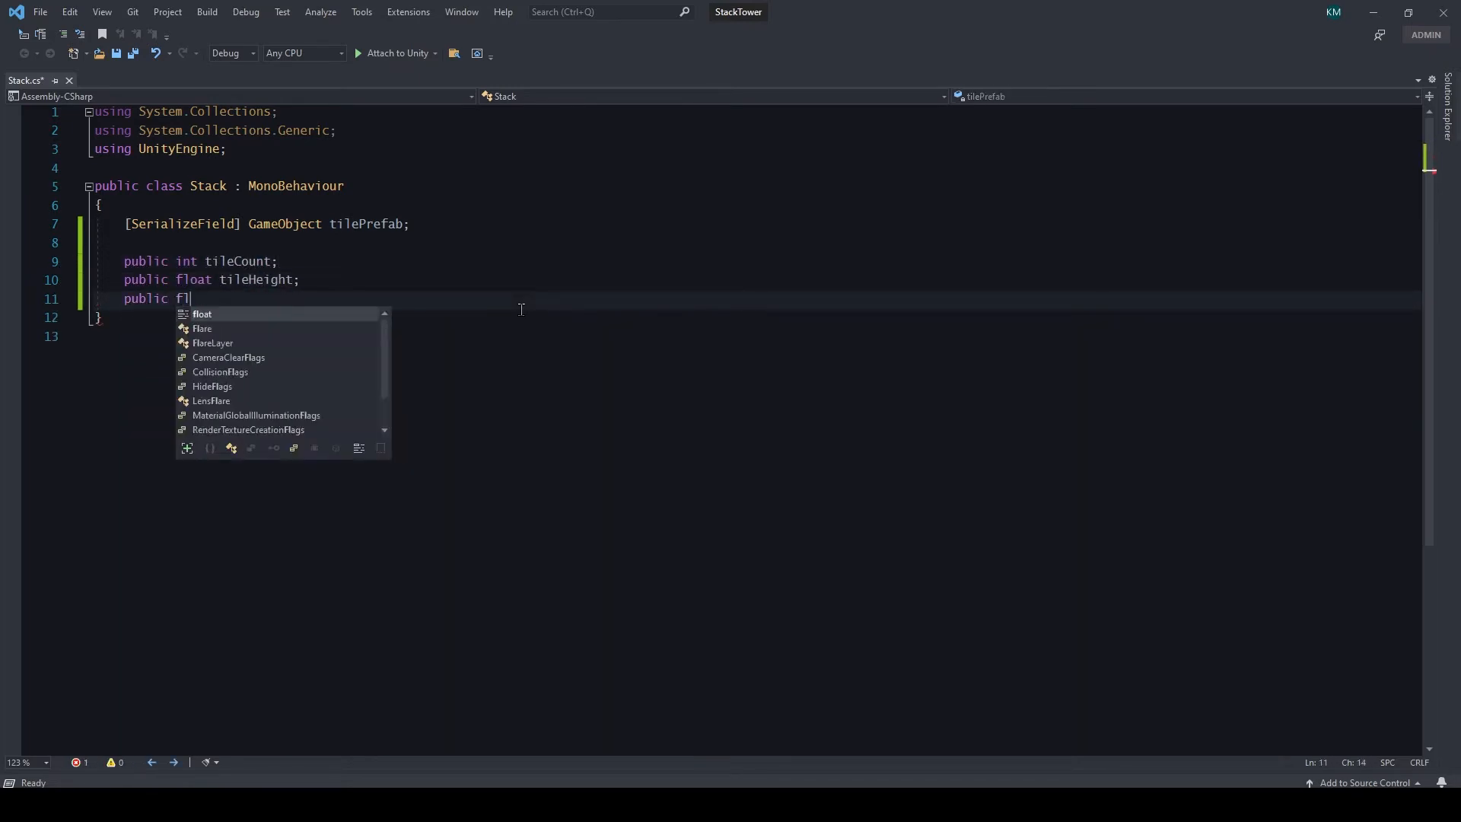
pyautogui.write('ngleAS')
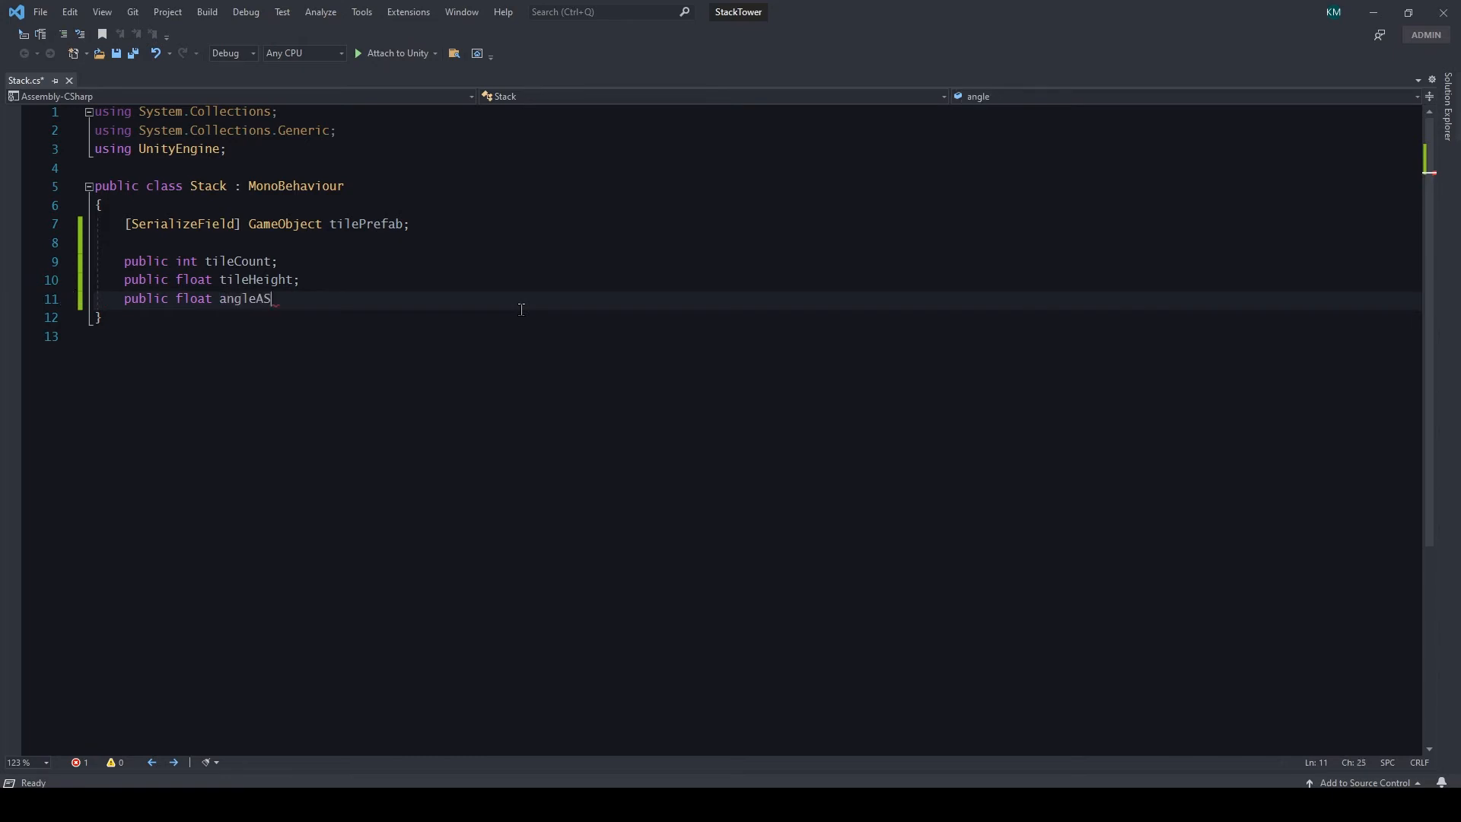
pyautogui.write('p;')
# Step: Assign default values to the fields: tileHeight = 0.6f, angleStep = 2 and tileCount = 50
pyautogui.click(336, 280)
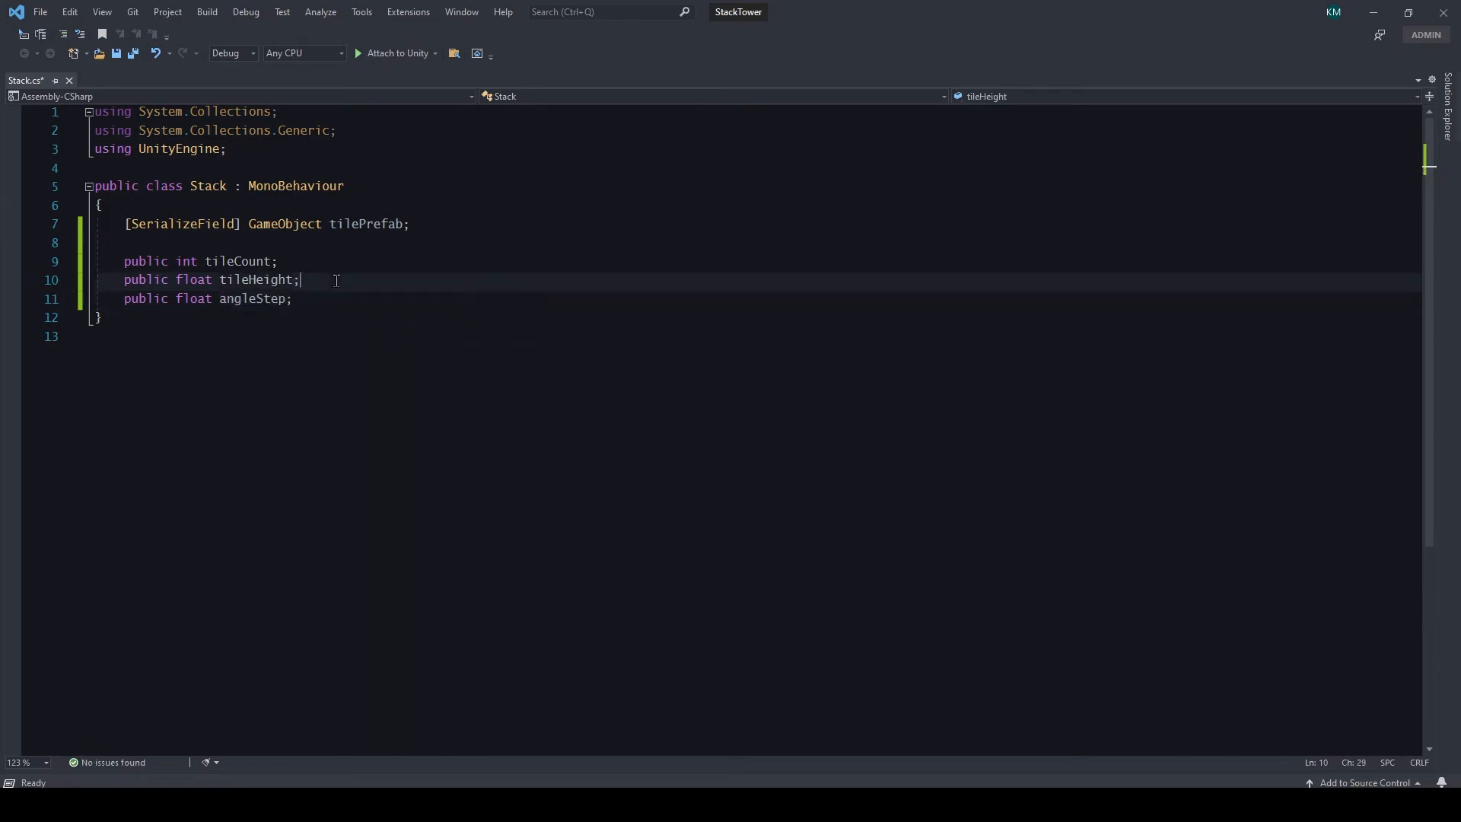
pyautogui.write('= 0.6f')
pyautogui.click(329, 303)
pyautogui.press('Left')
pyautogui.write('= 2')
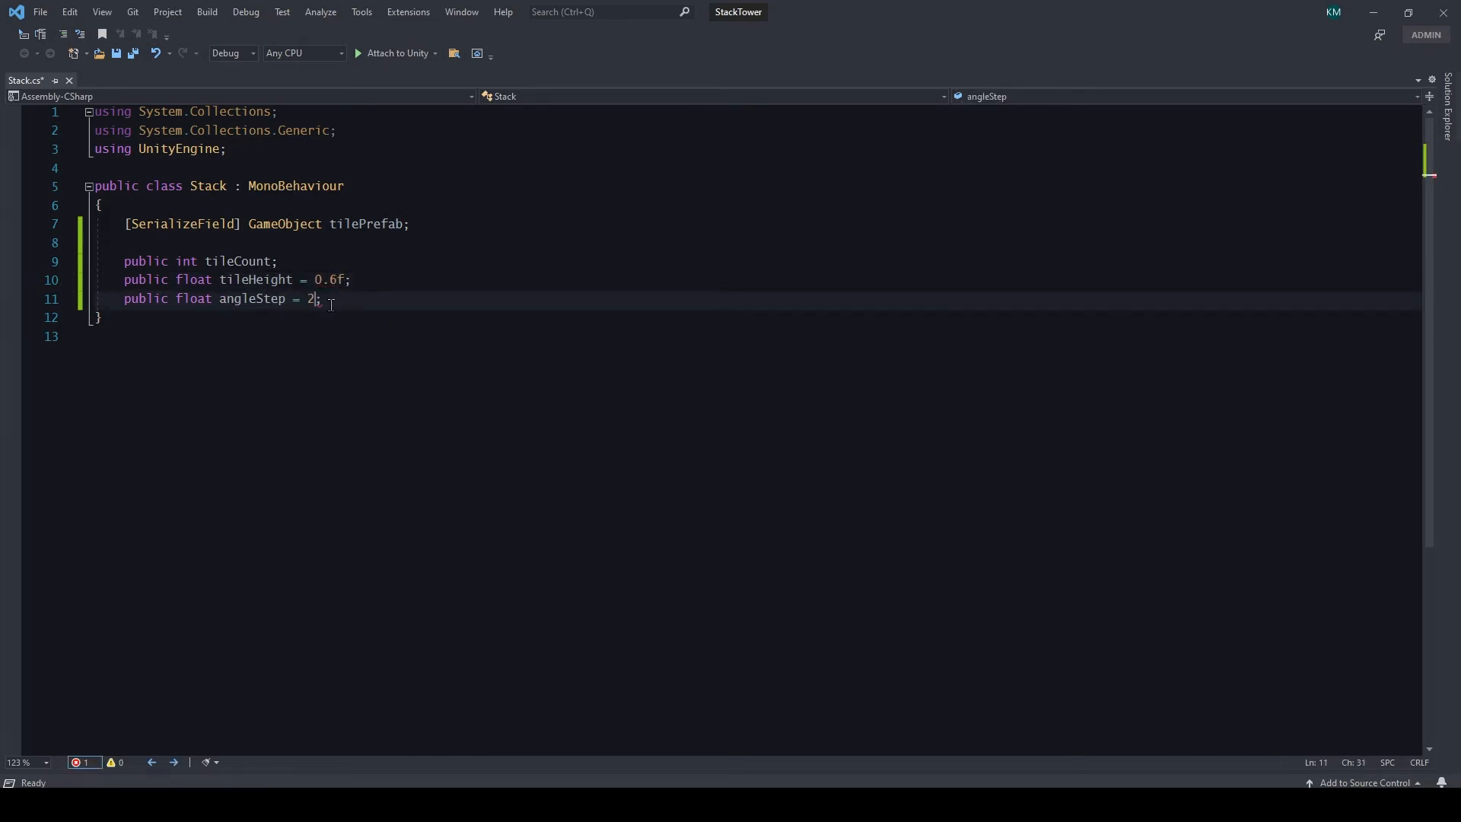
pyautogui.click(340, 266)
pyautogui.press('Left')
# Step: Add an empty public void GenerateTile() method below the angleStep field
pyautogui.click(348, 306)
pyautogui.press('Return')
pyautogui.press('Return')
pyautogui.write('p')
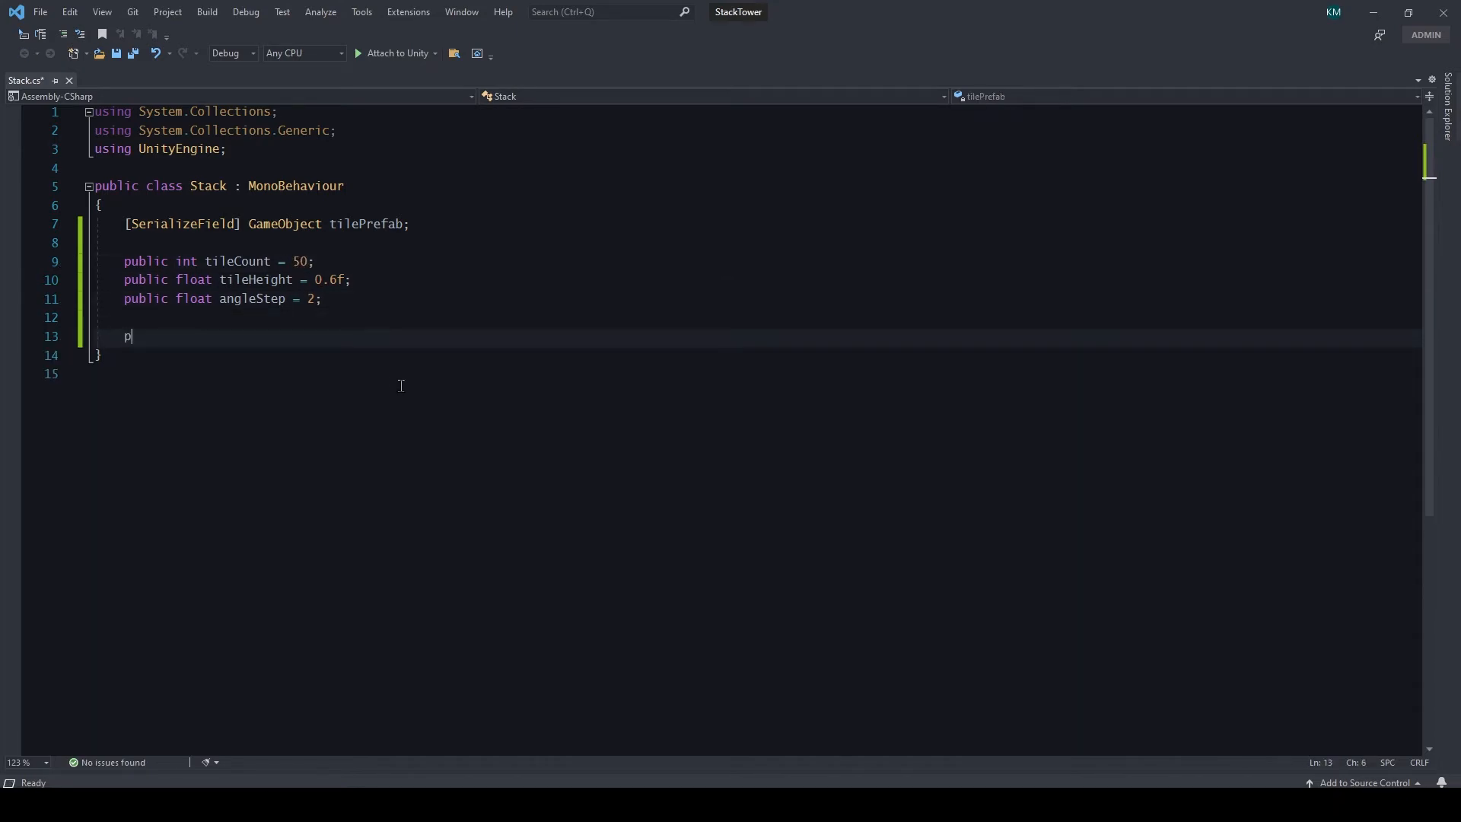
pyautogui.write('ublic void GenerateTile() {')
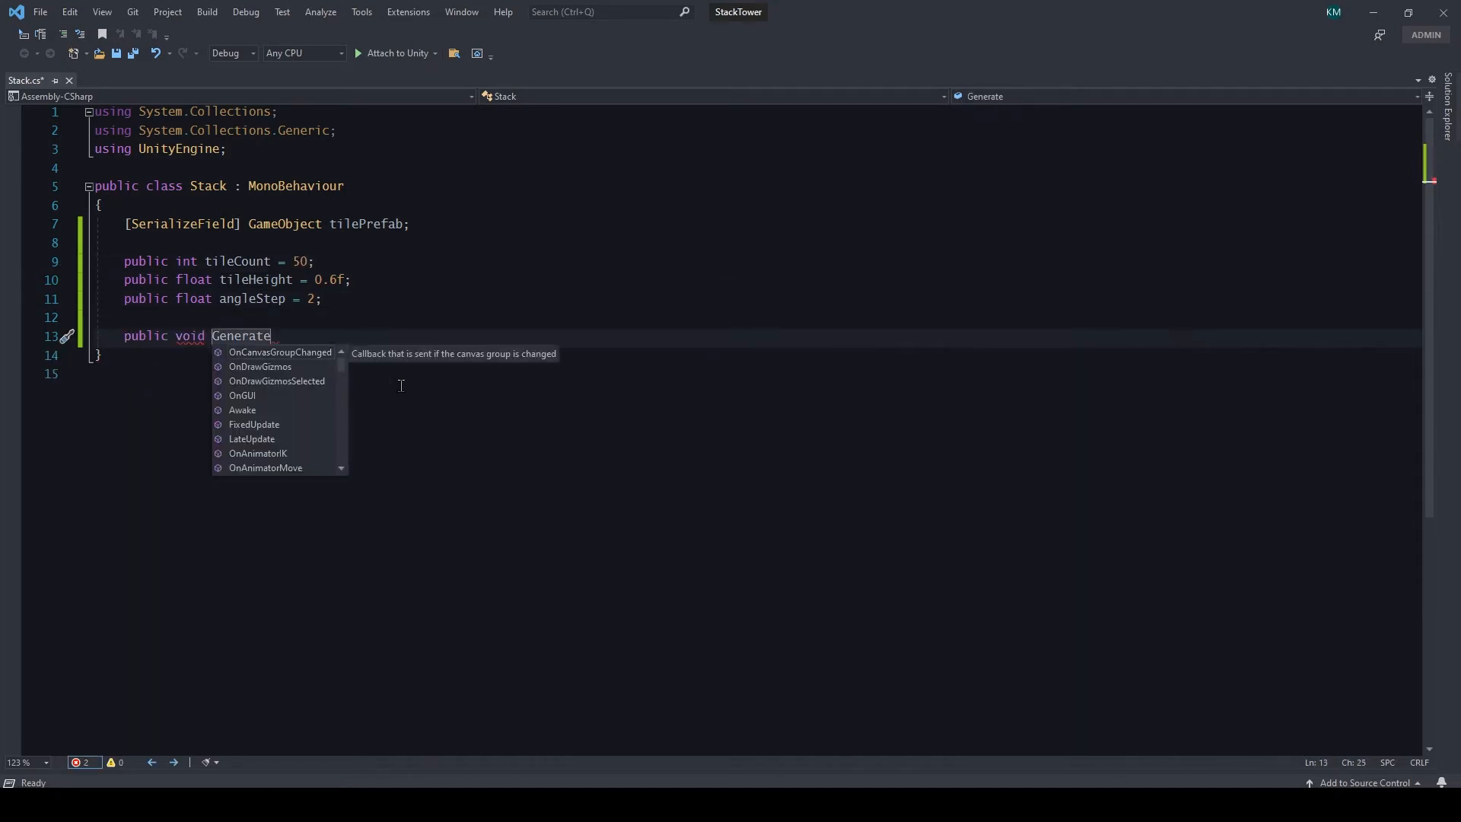
pyautogui.press('Return')
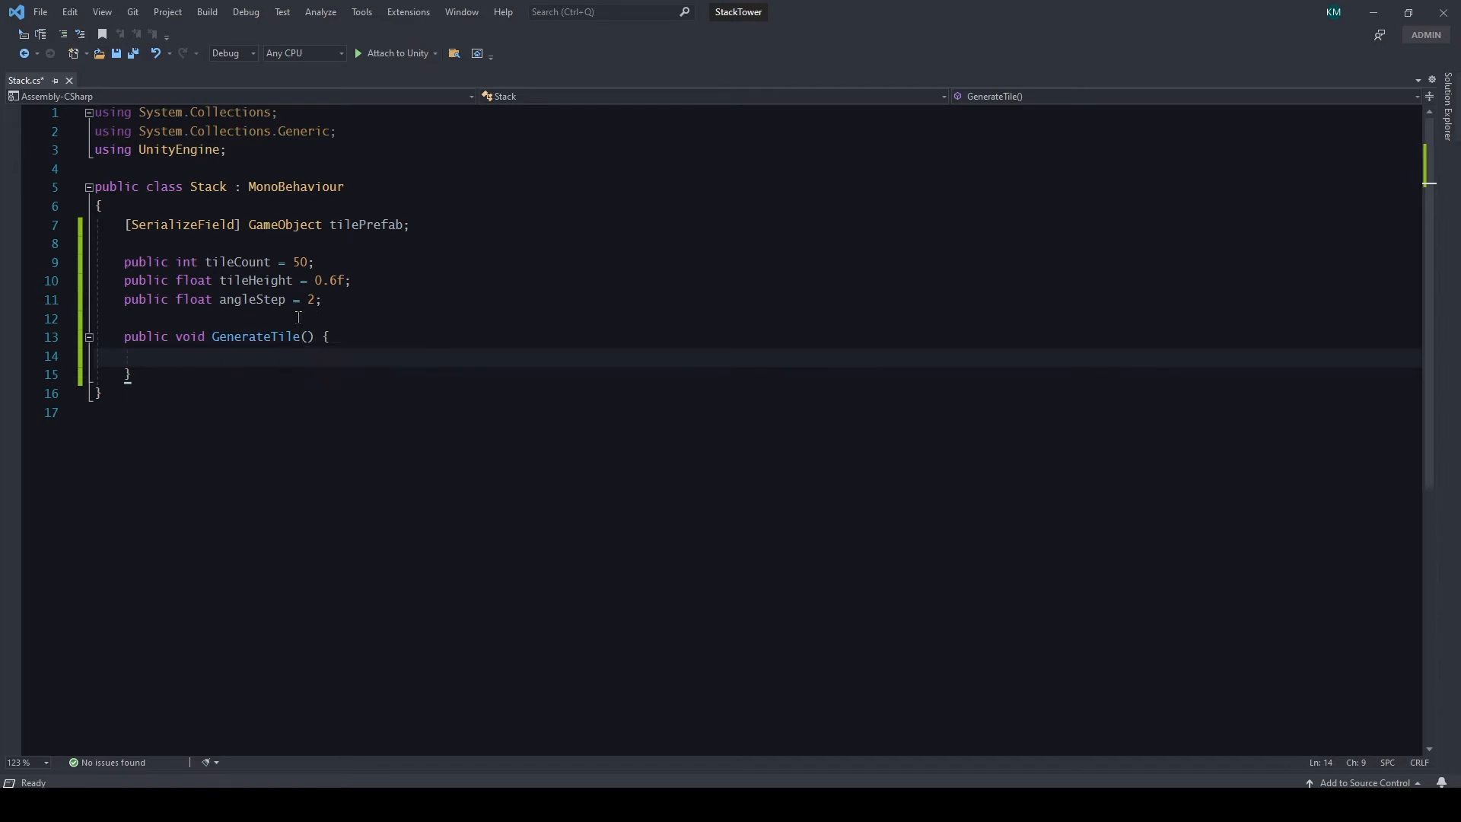
# Step: Add a public void Awake() method above GenerateTile that calls GenerateTile(), separating the two methods with a blank line
pyautogui.click(336, 319)
pyautogui.press('Return')
pyautogui.write('public void Awake () {')
pyautogui.press('Return')
pyautogui.write('Gen')
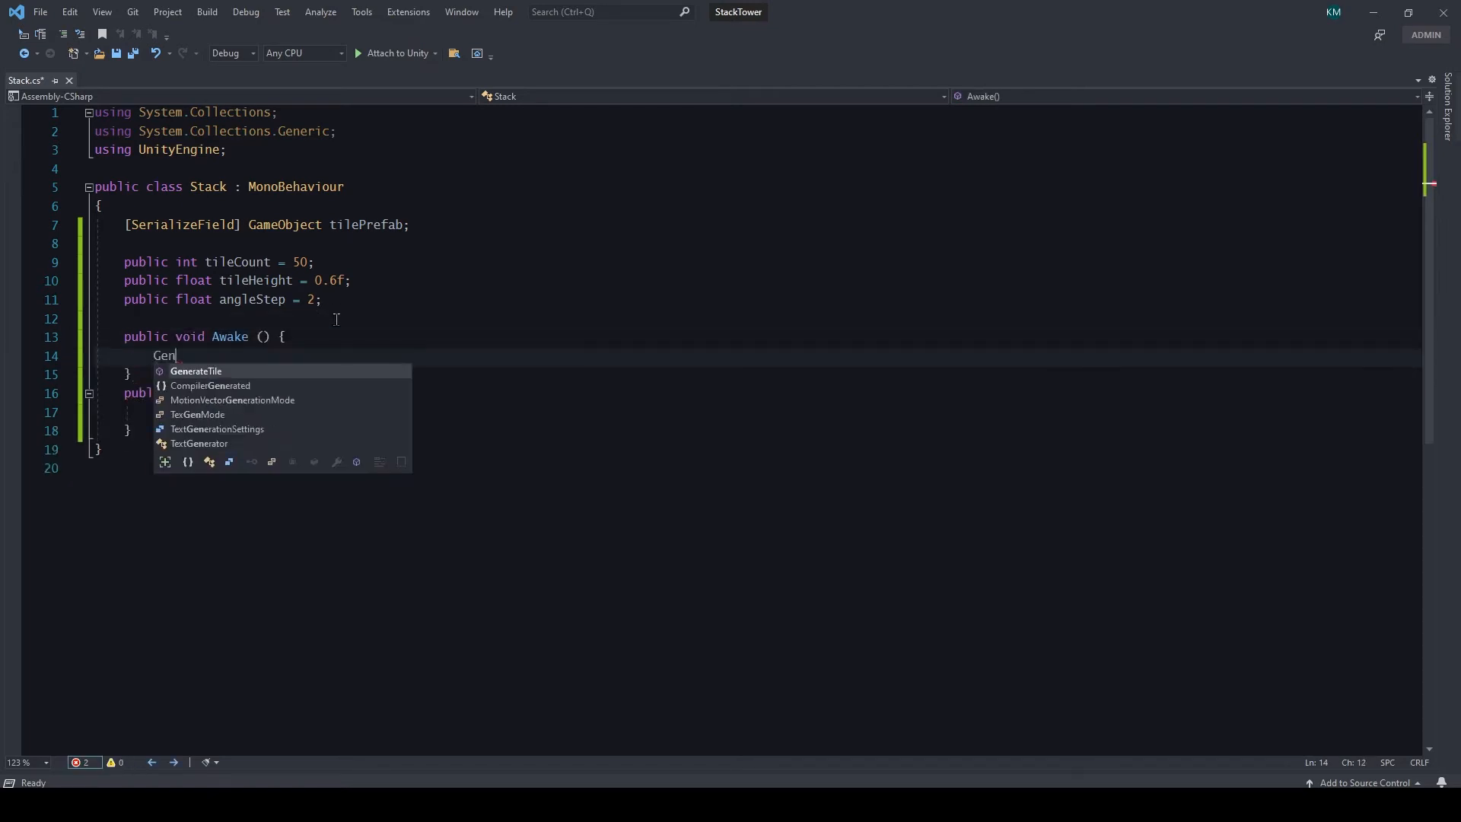
pyautogui.write('erateTile ();')
pyautogui.click(140, 382)
pyautogui.press('Return')
# Step: Add a for loop inside GenerateTile that counts i from 0 while i is less than tileCount
pyautogui.click(293, 434)
pyautogui.write('f')
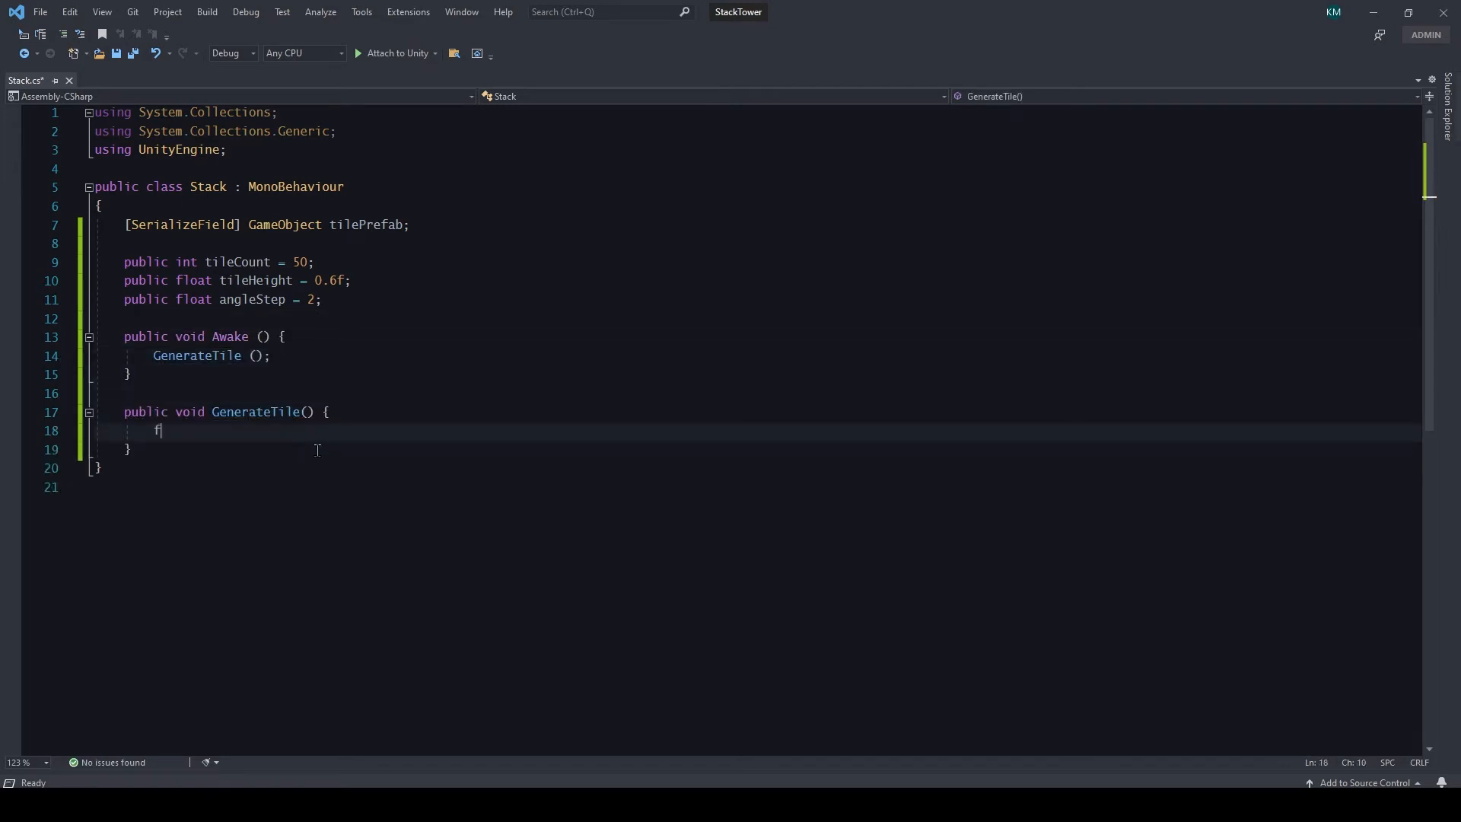
pyautogui.write('or')
pyautogui.press('Tab')
pyautogui.press('Tab')
pyautogui.press('Tab')
pyautogui.write('tileCount')
pyautogui.click(238, 446)
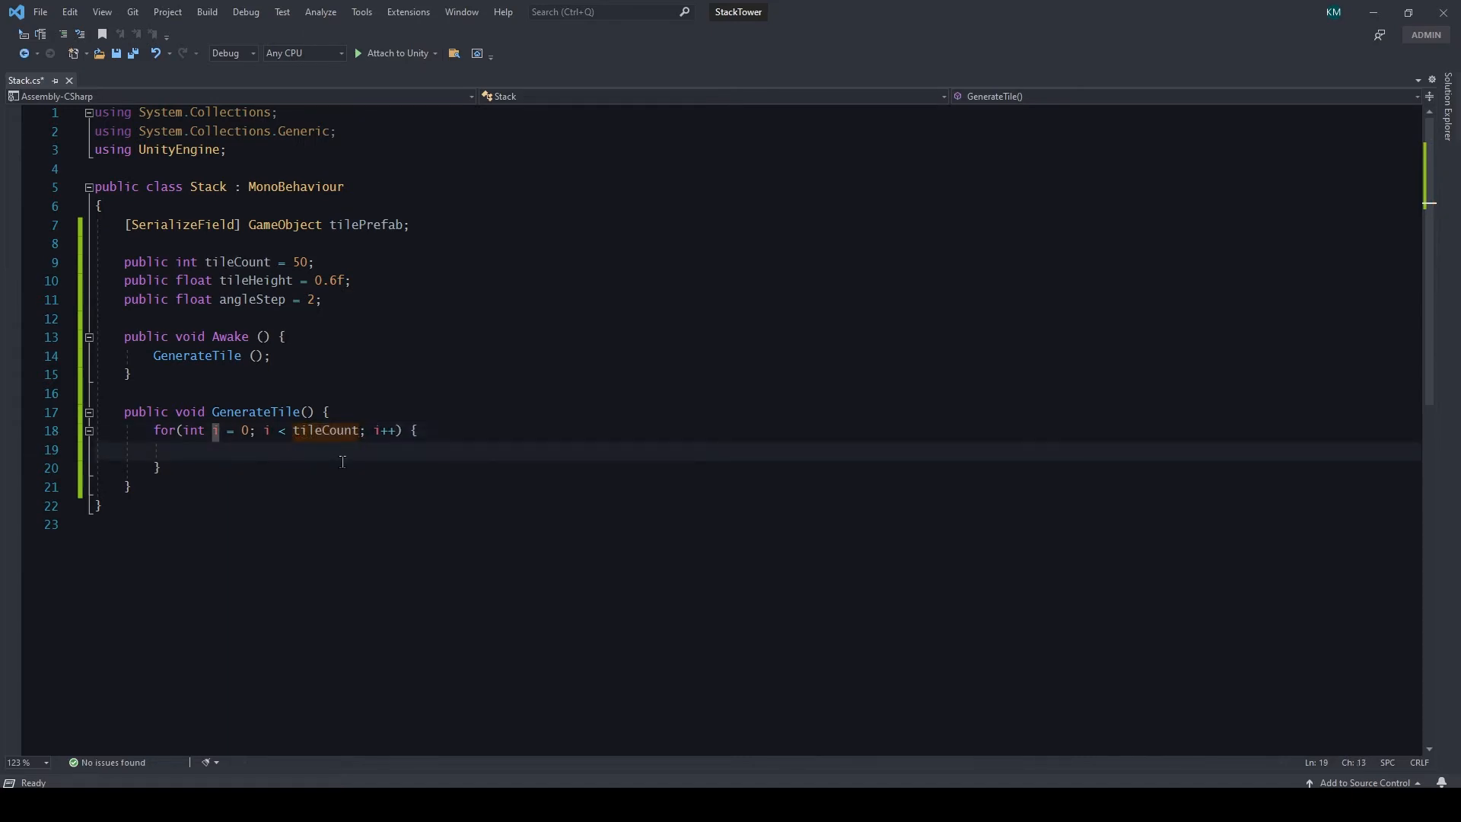
# Step: In the loop, declare GameObject newTile as an Instantiate call using tilePrefab at position Vector3.up * -tileHeight * i
pyautogui.write('GameObject new T')
pyautogui.write('Tile')
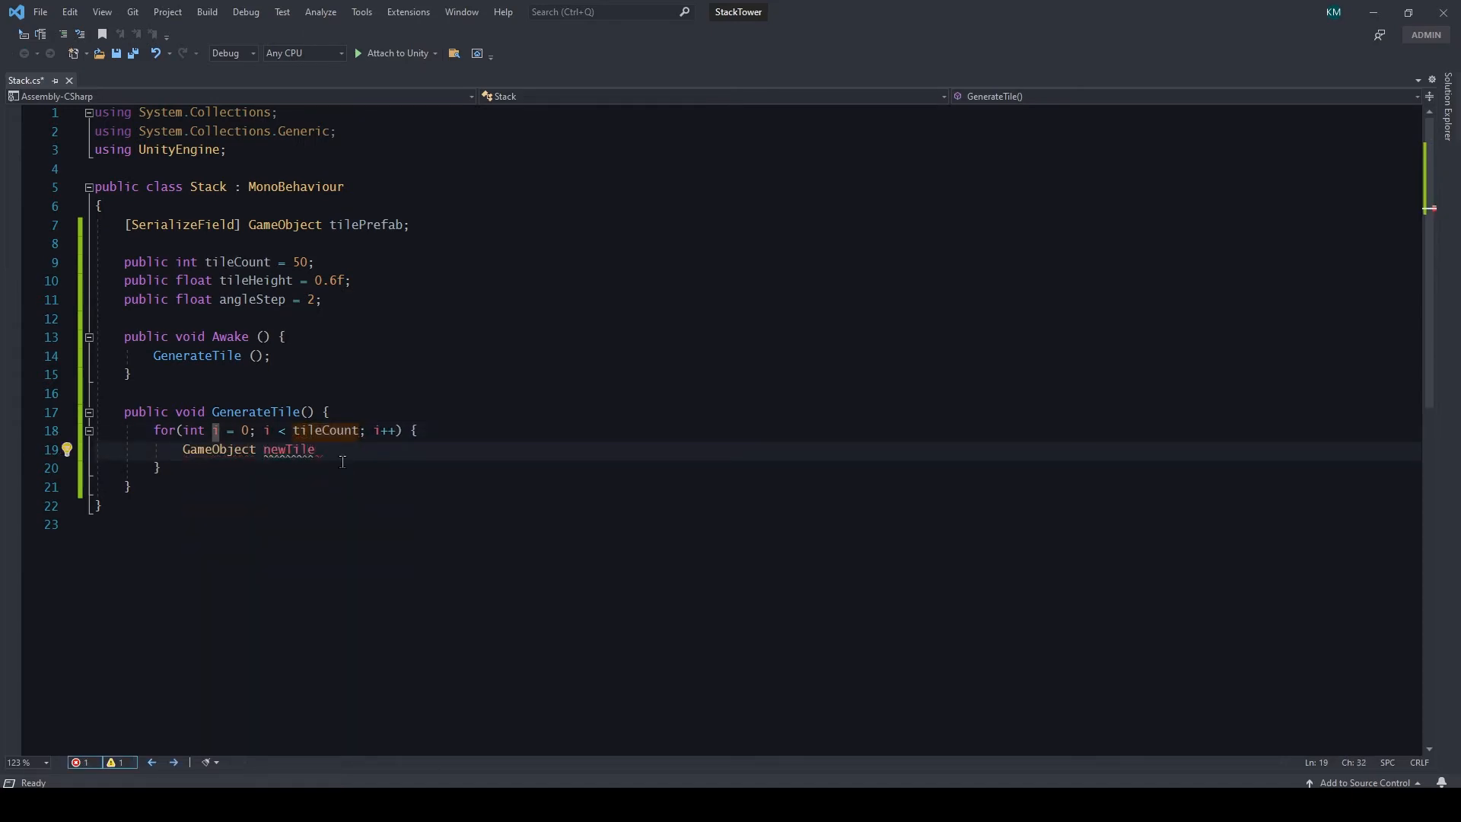
pyautogui.write(' = Instantiate(tilepre, vector')
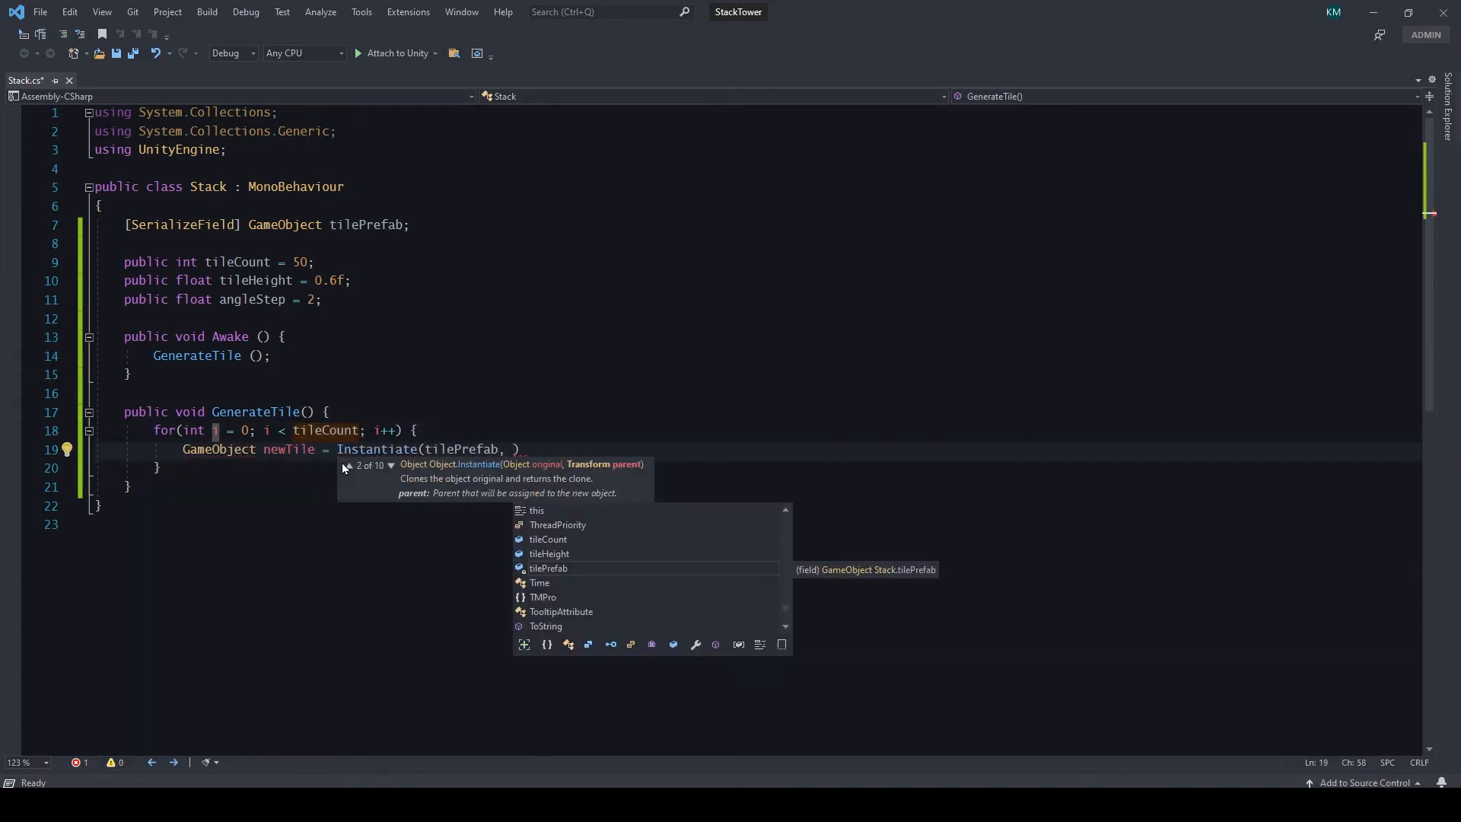
pyautogui.write('3.up * -r')
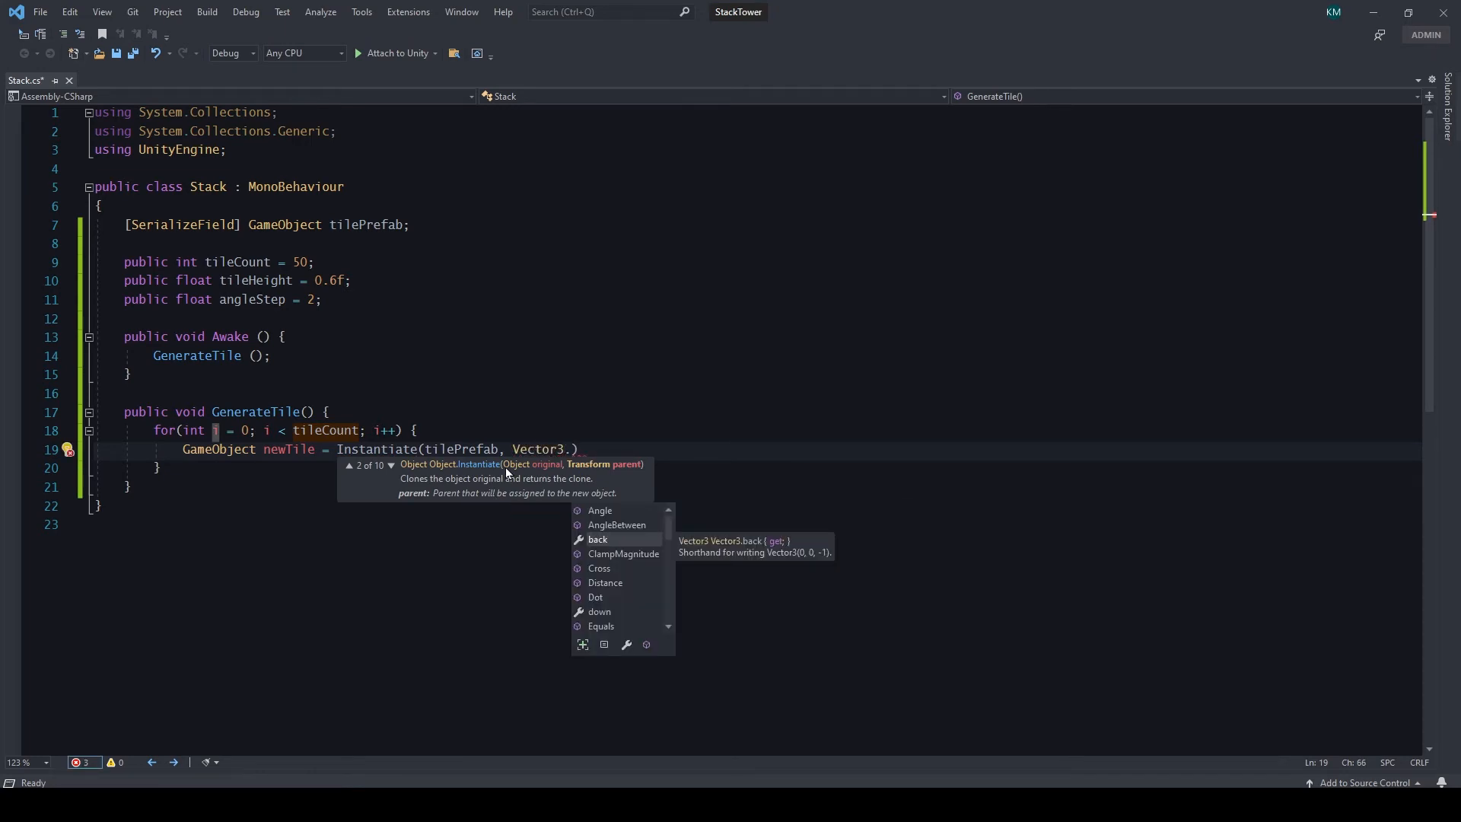
pyautogui.press('BackSpace')
pyautogui.write('tileHeight * i ')
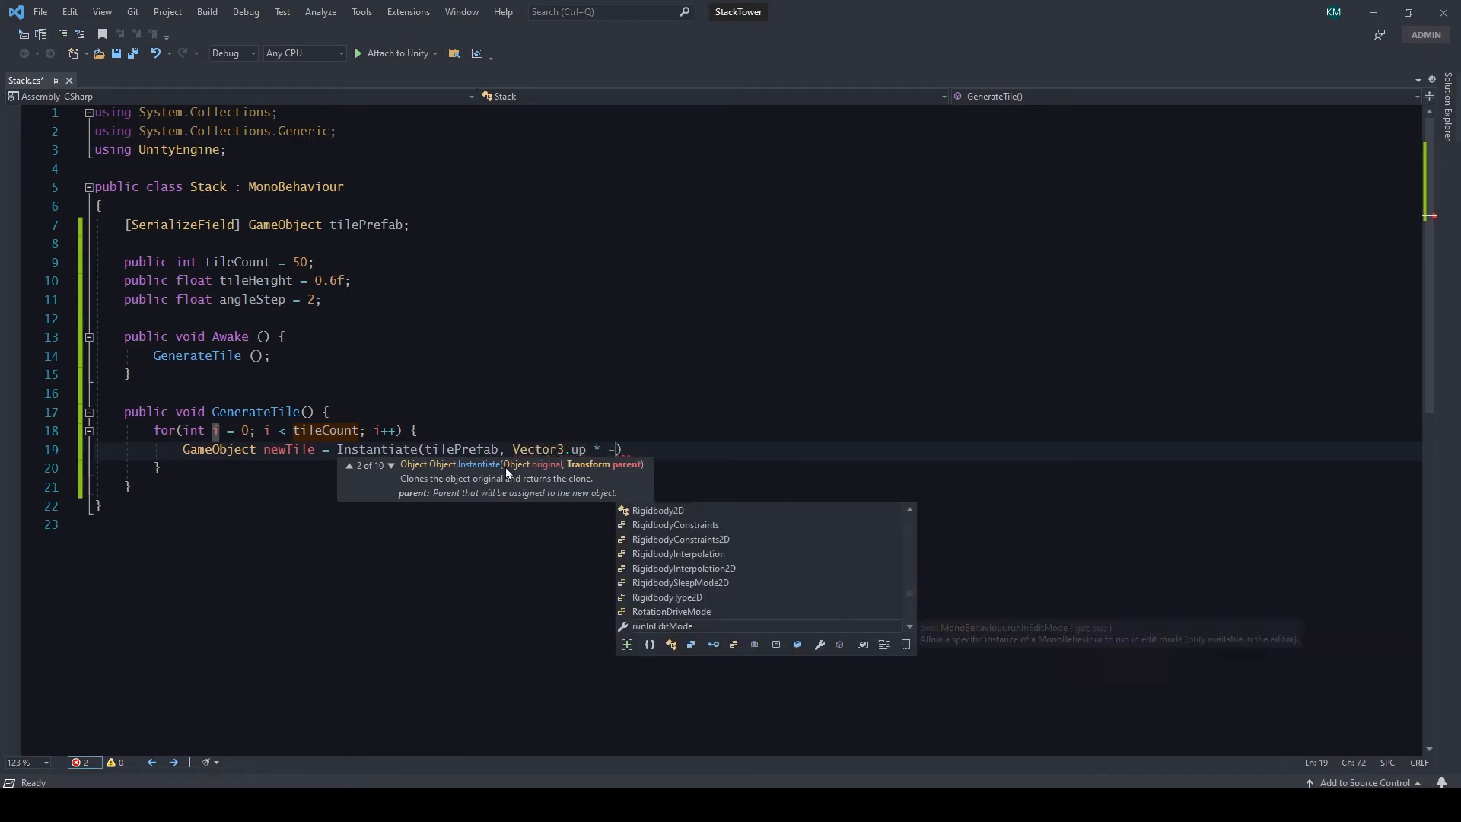
# Step: Complete the Instantiate call with rotation Quaternion.Euler(0, angleStep * i, 0) and transform as the parent
pyautogui.write(', Quaternion.eul')
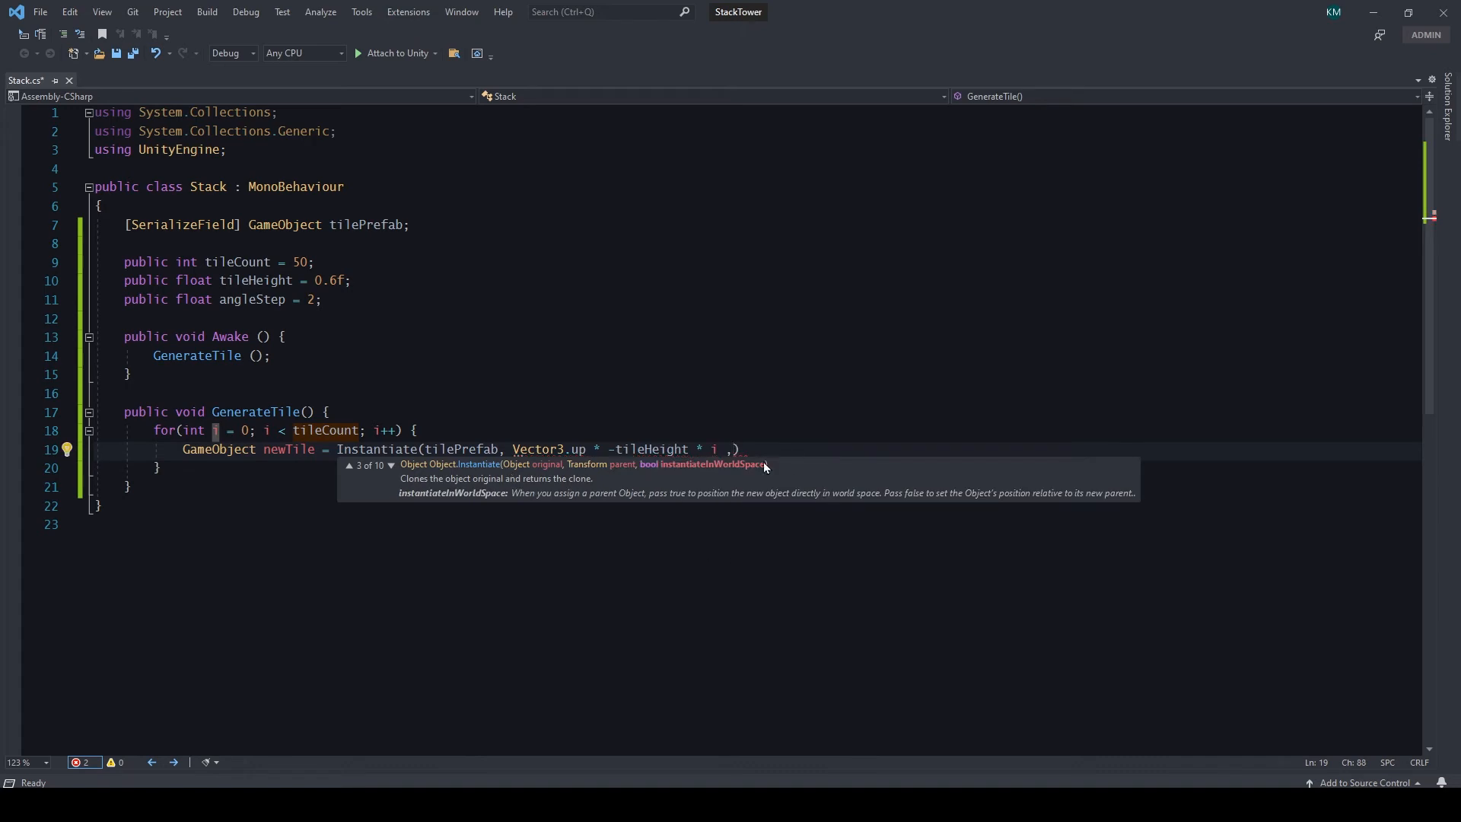
pyautogui.write('(0, angleStep *')
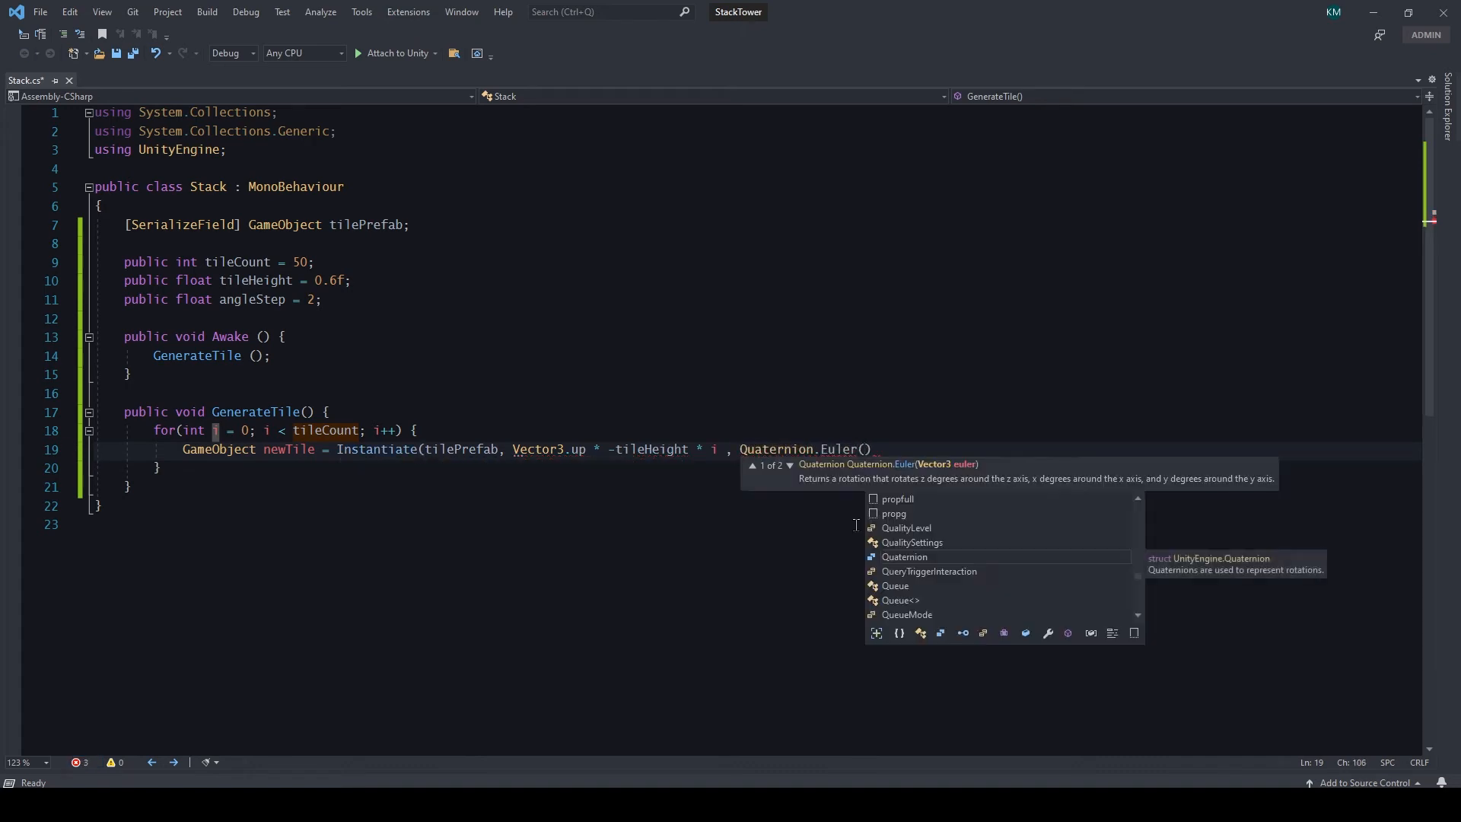
pyautogui.write(' i, 0')
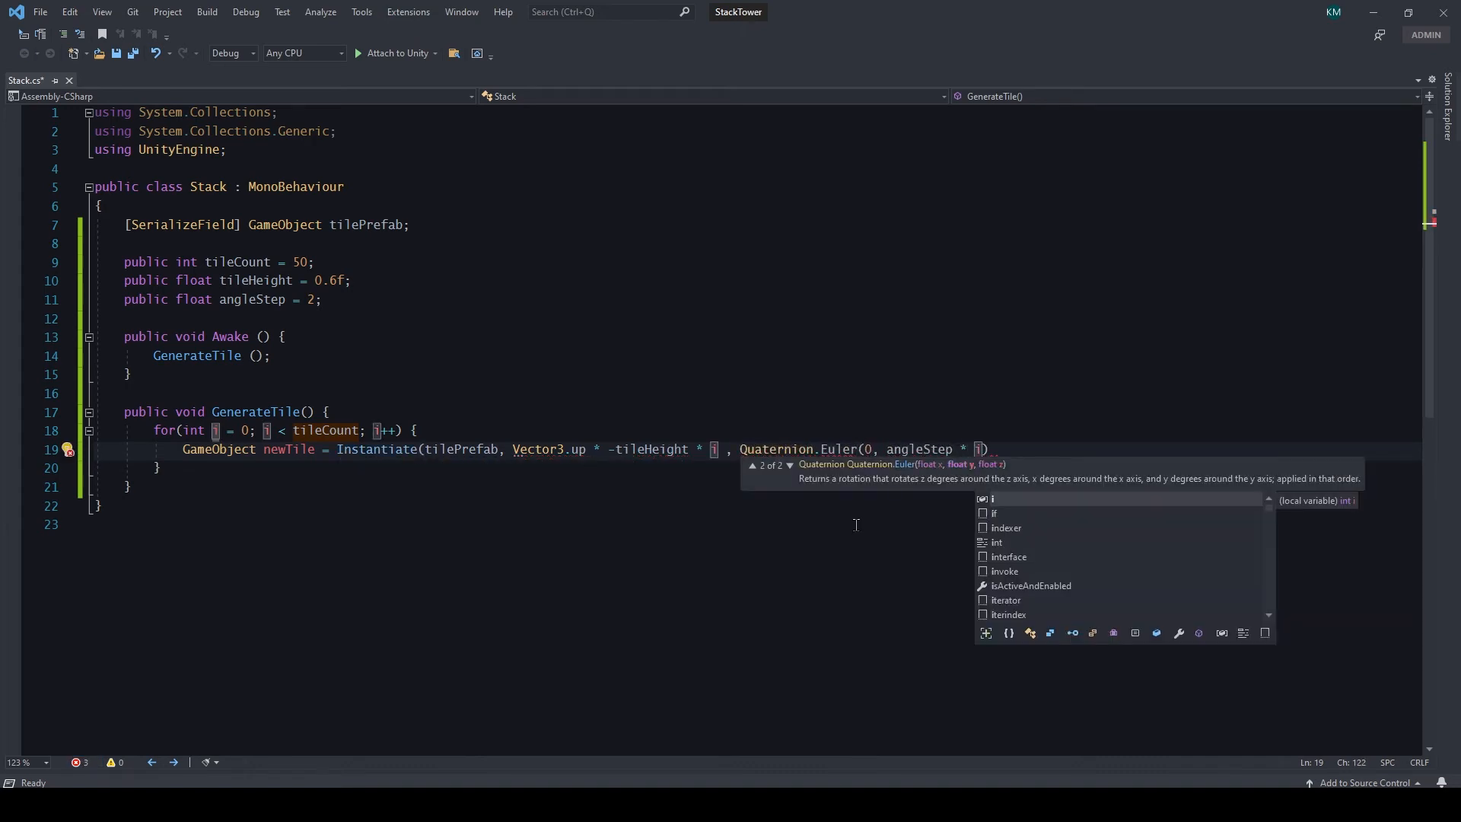
pyautogui.write('),')
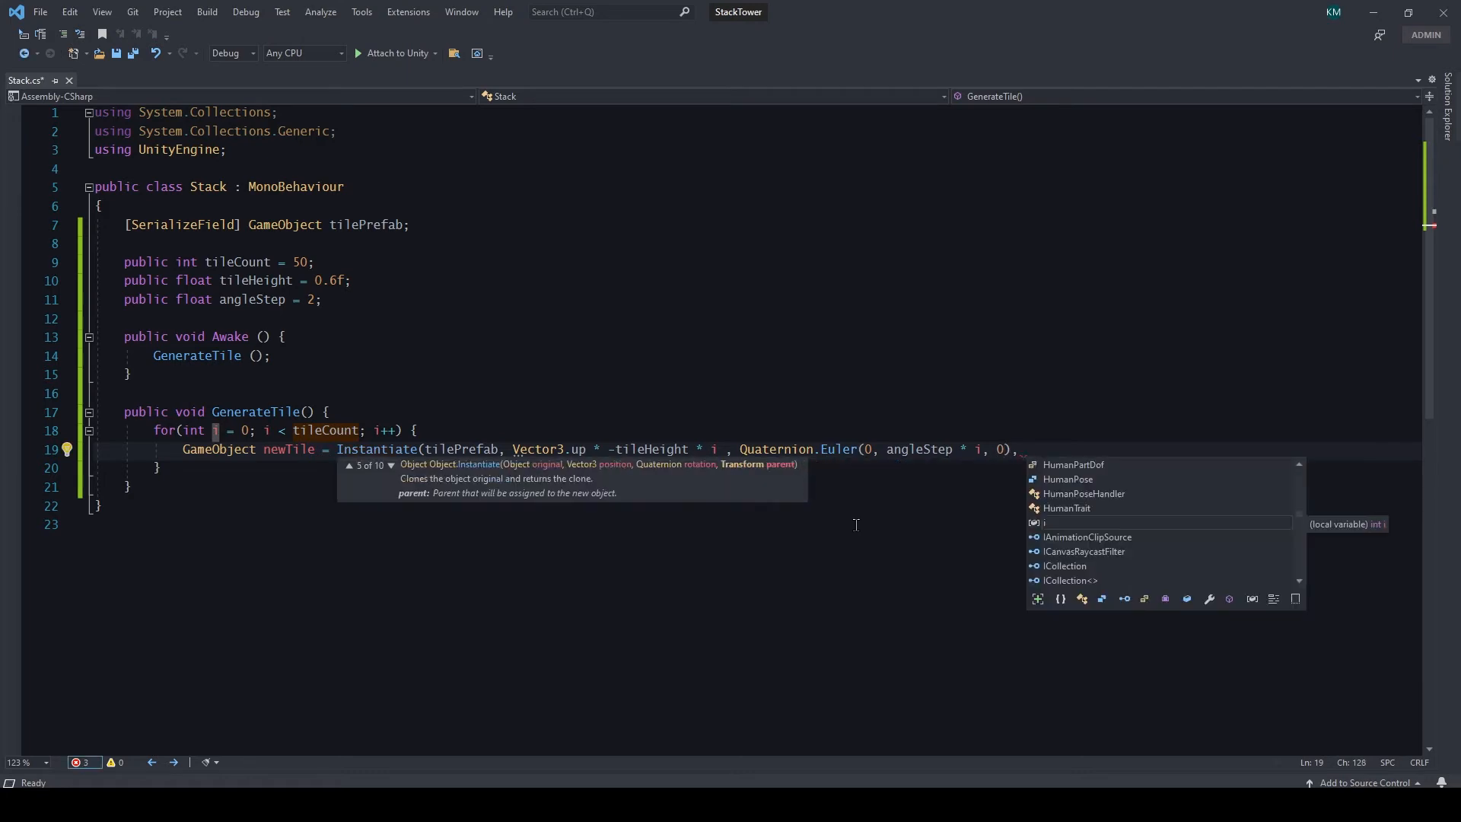
pyautogui.write(' transform);')
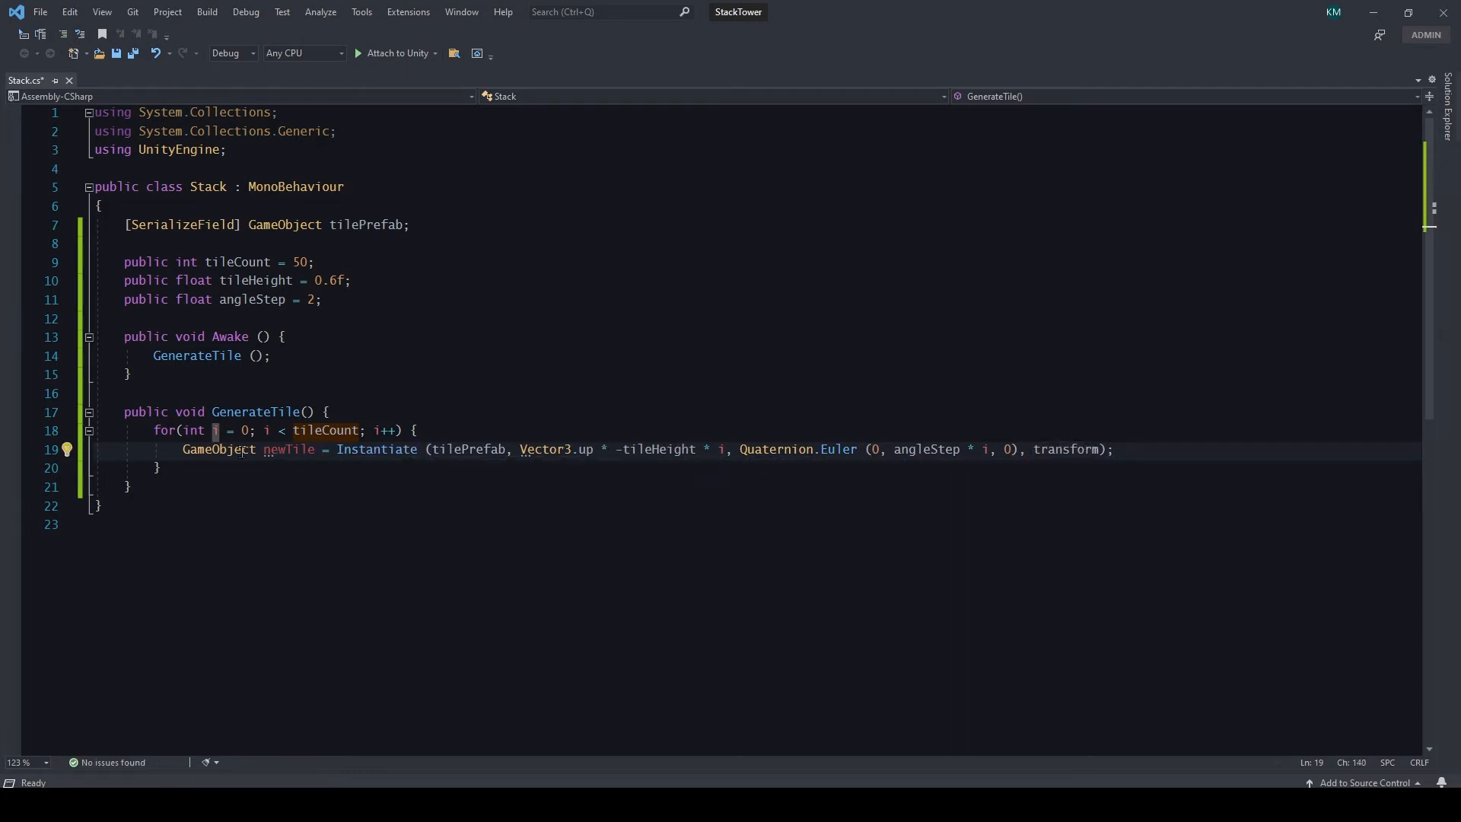
pyautogui.moveTo(183, 449); pyautogui.dragTo(1139, 449)
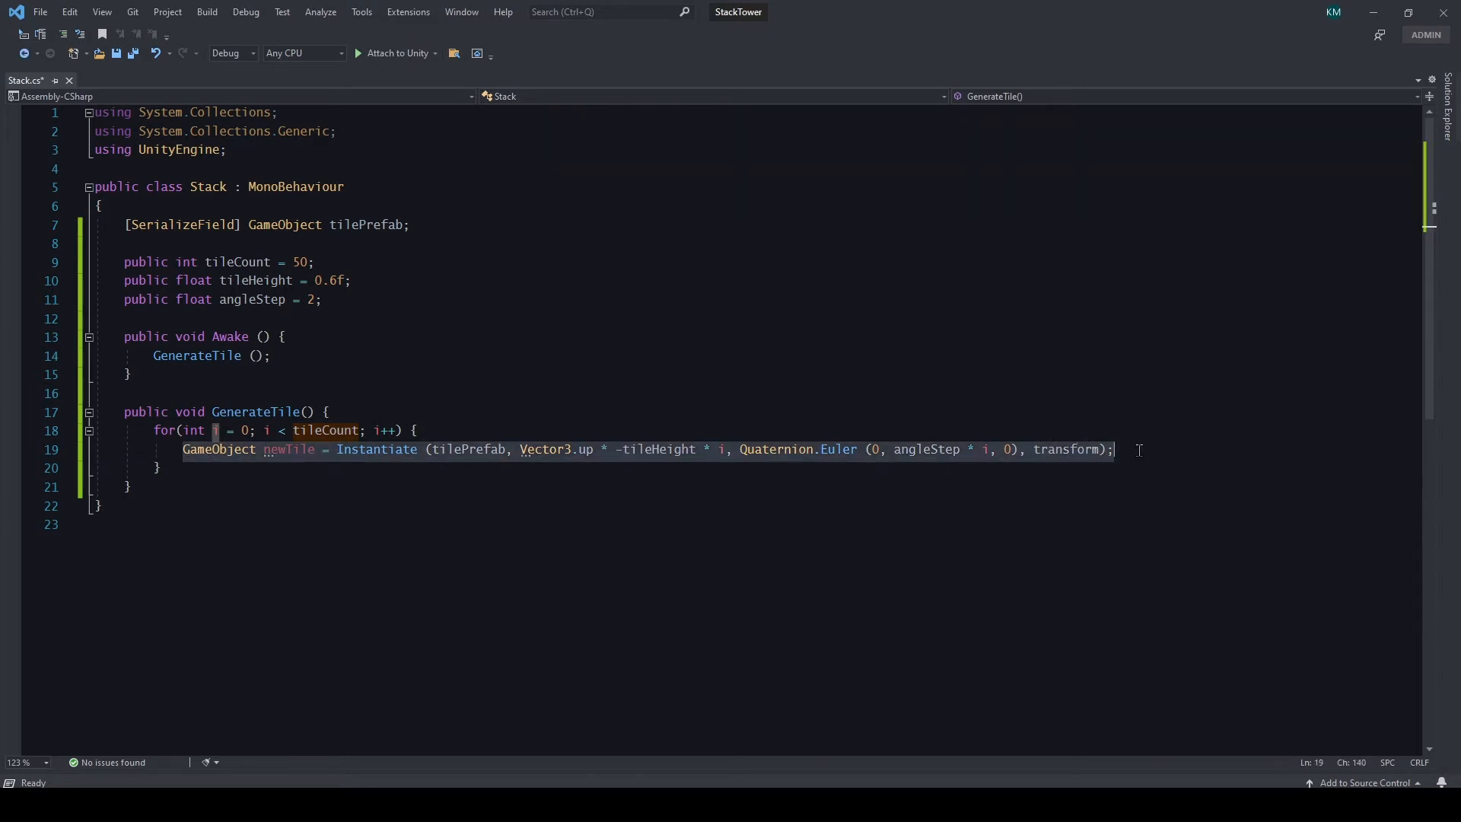
pyautogui.click(842, 518)
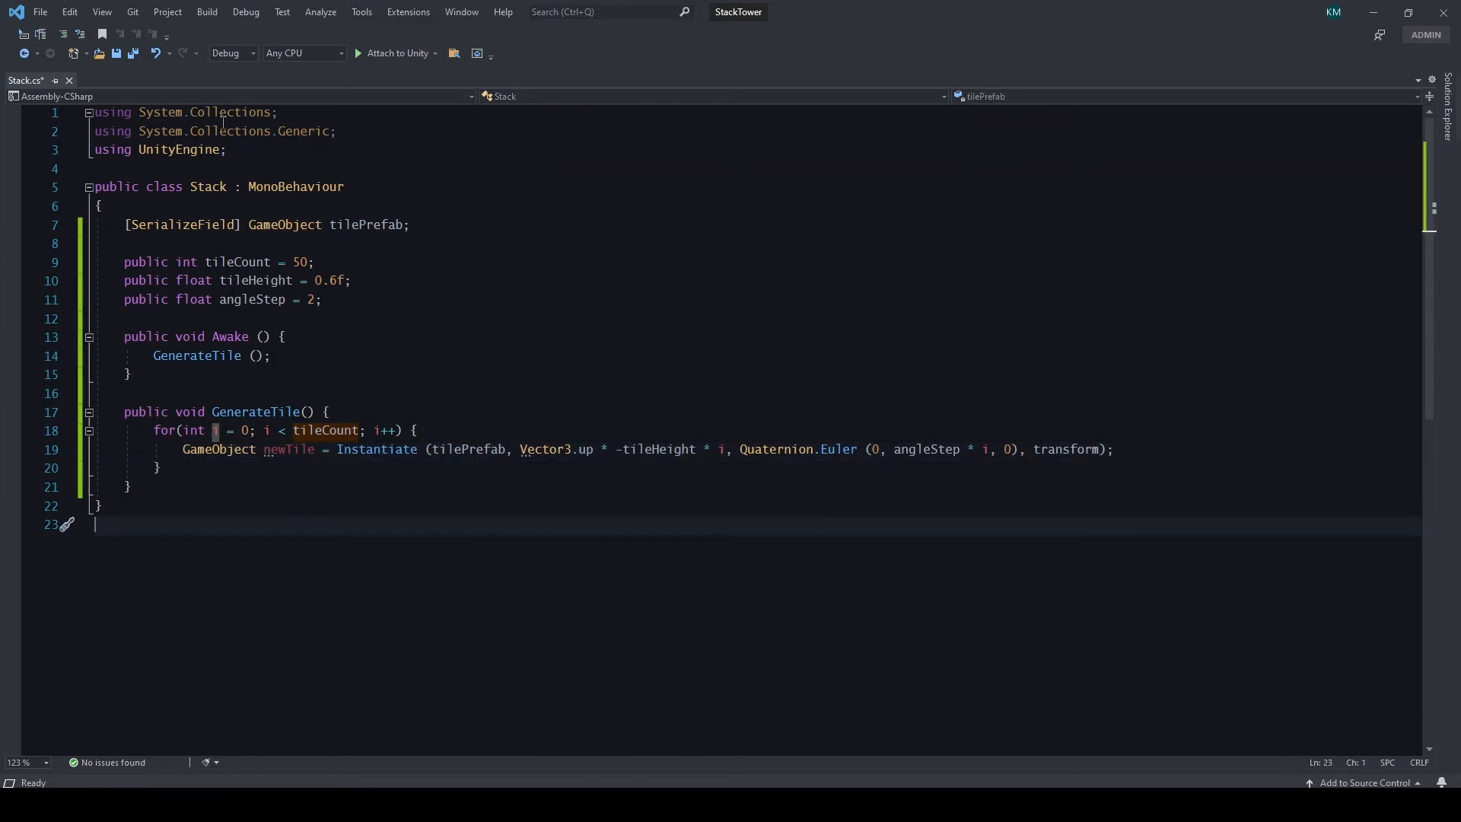
# Step: Save the Stack script, switch to Unity and assign the Tile prefab to the Stack component's Tile Prefab field
pyautogui.click(135, 54)
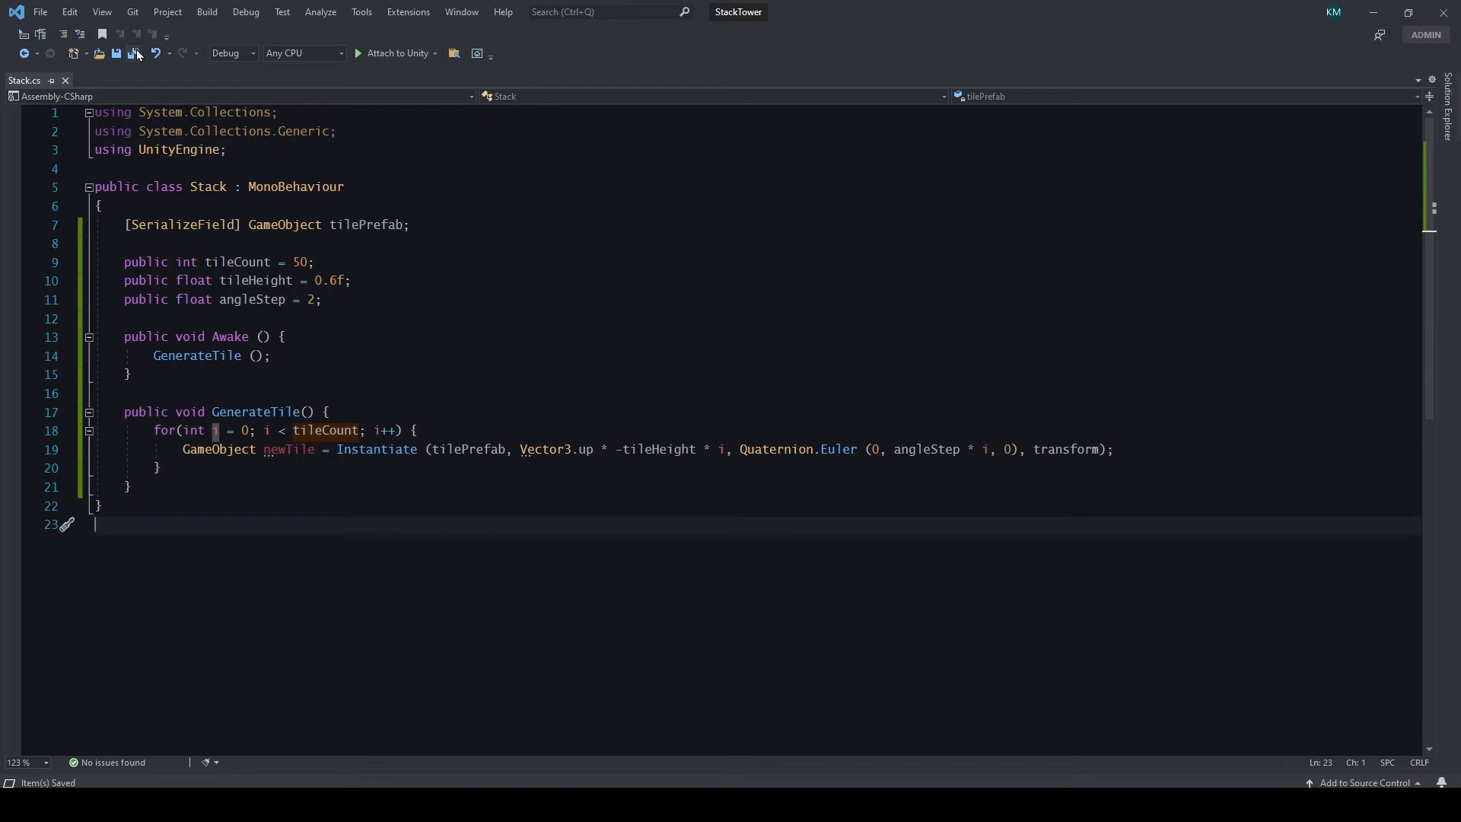
pyautogui.click(641, 786)
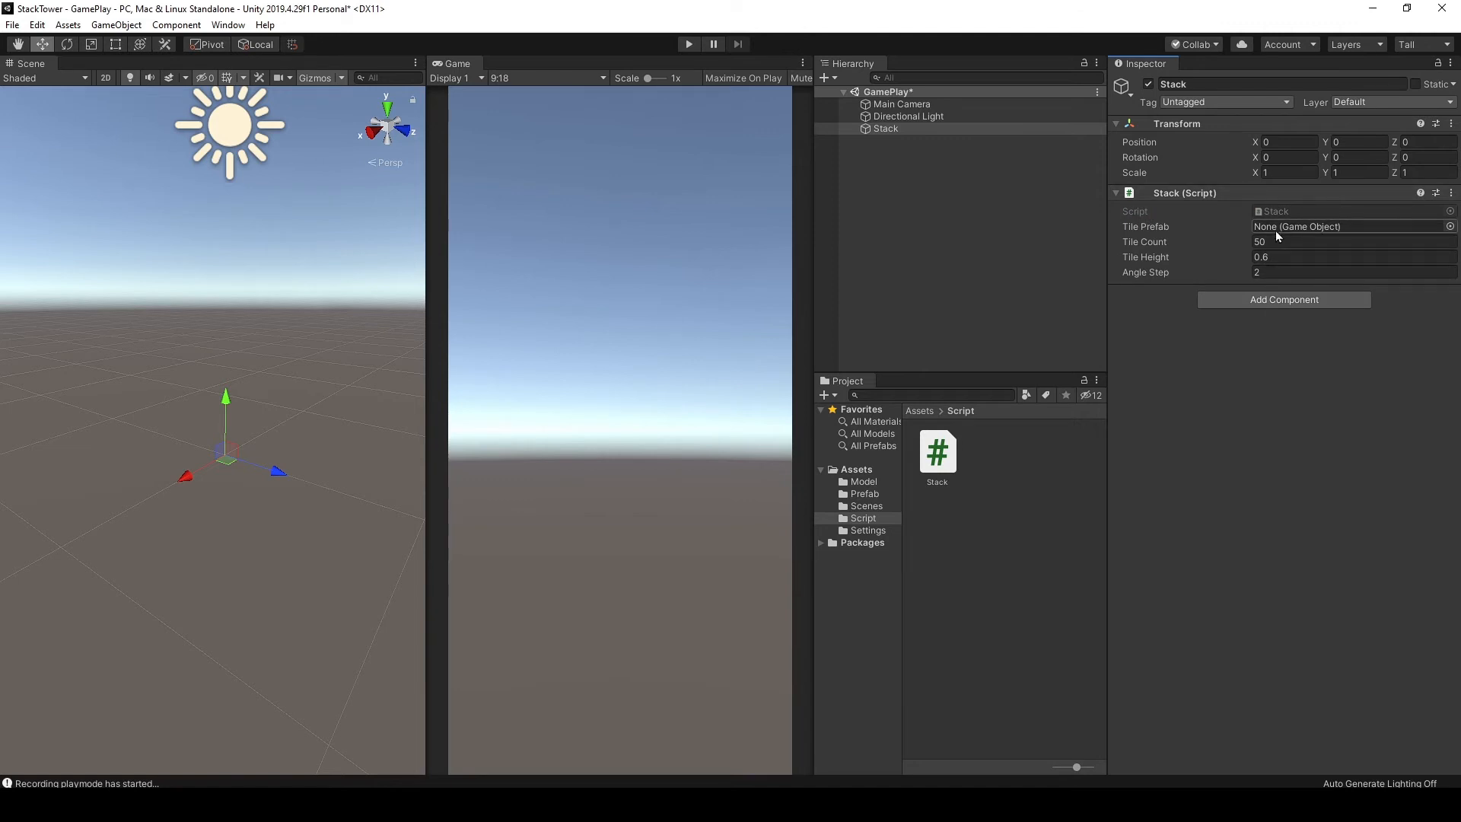
pyautogui.click(864, 494)
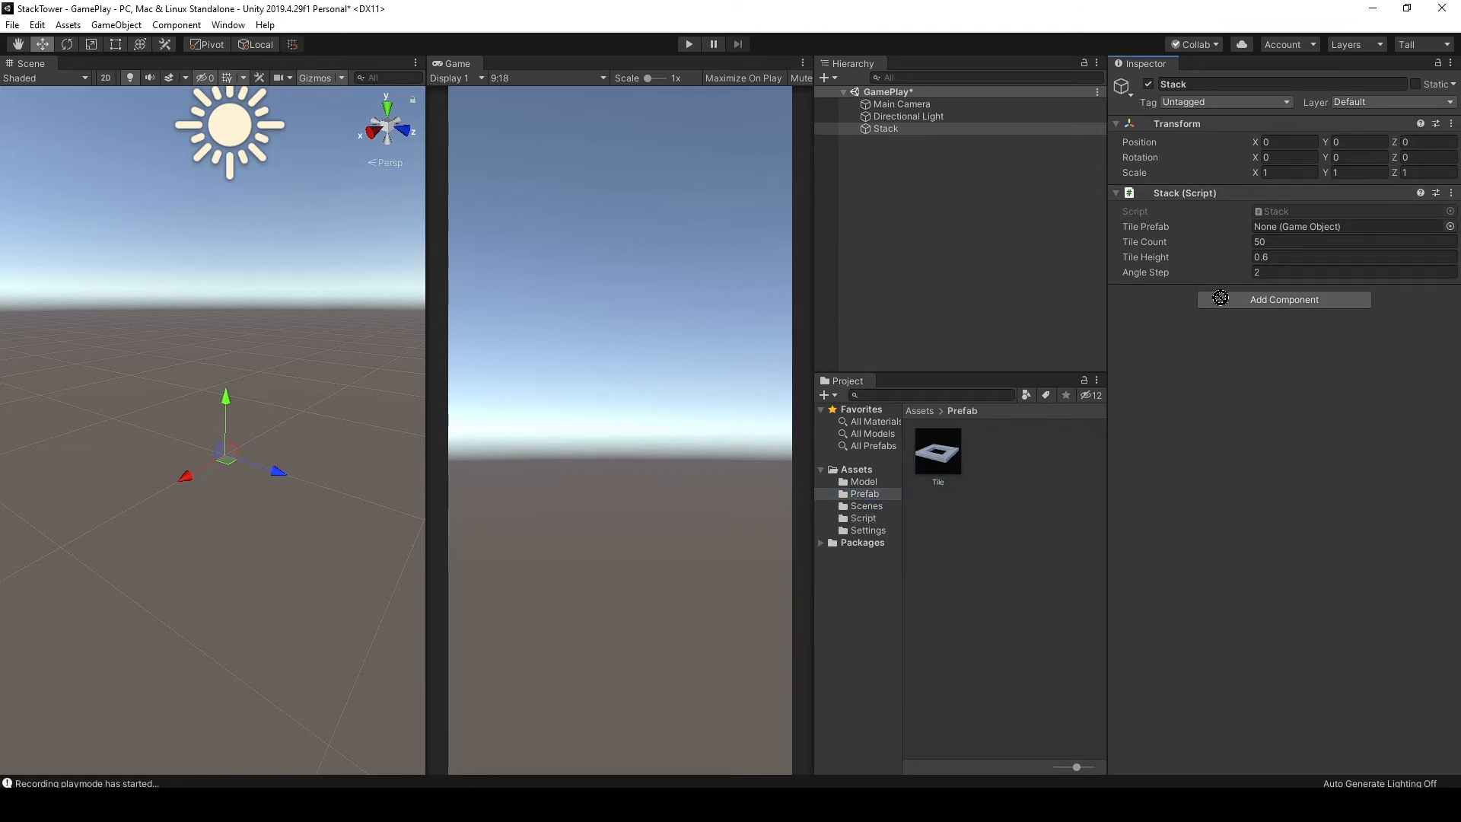
pyautogui.moveTo(1283, 232); pyautogui.dragTo(1290, 224)
# Step: Play the scene and examine the whole generated tile tower in the Scene view
pyautogui.click(689, 44)
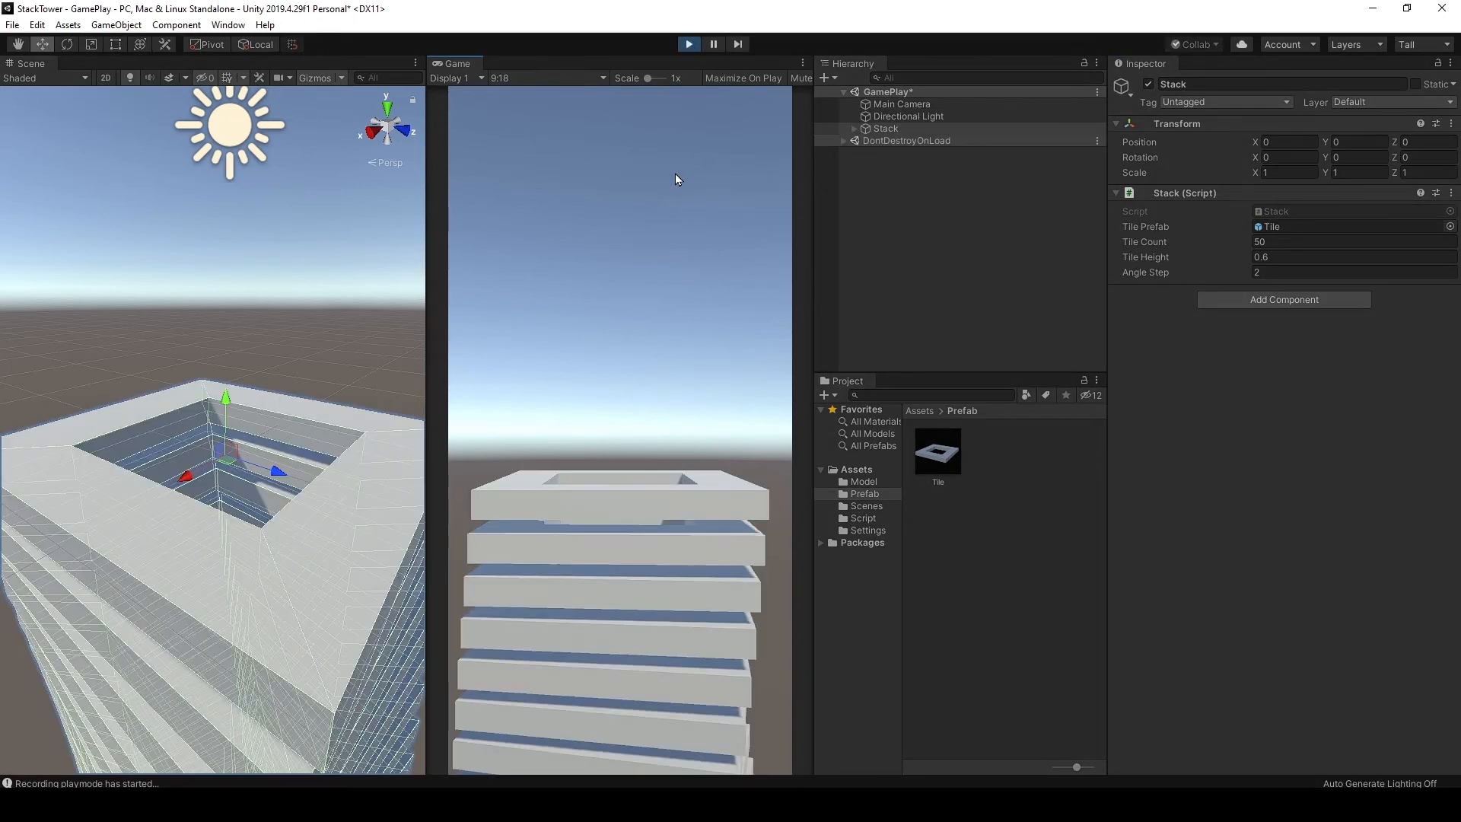
pyautogui.scroll(-8, 215, 336)
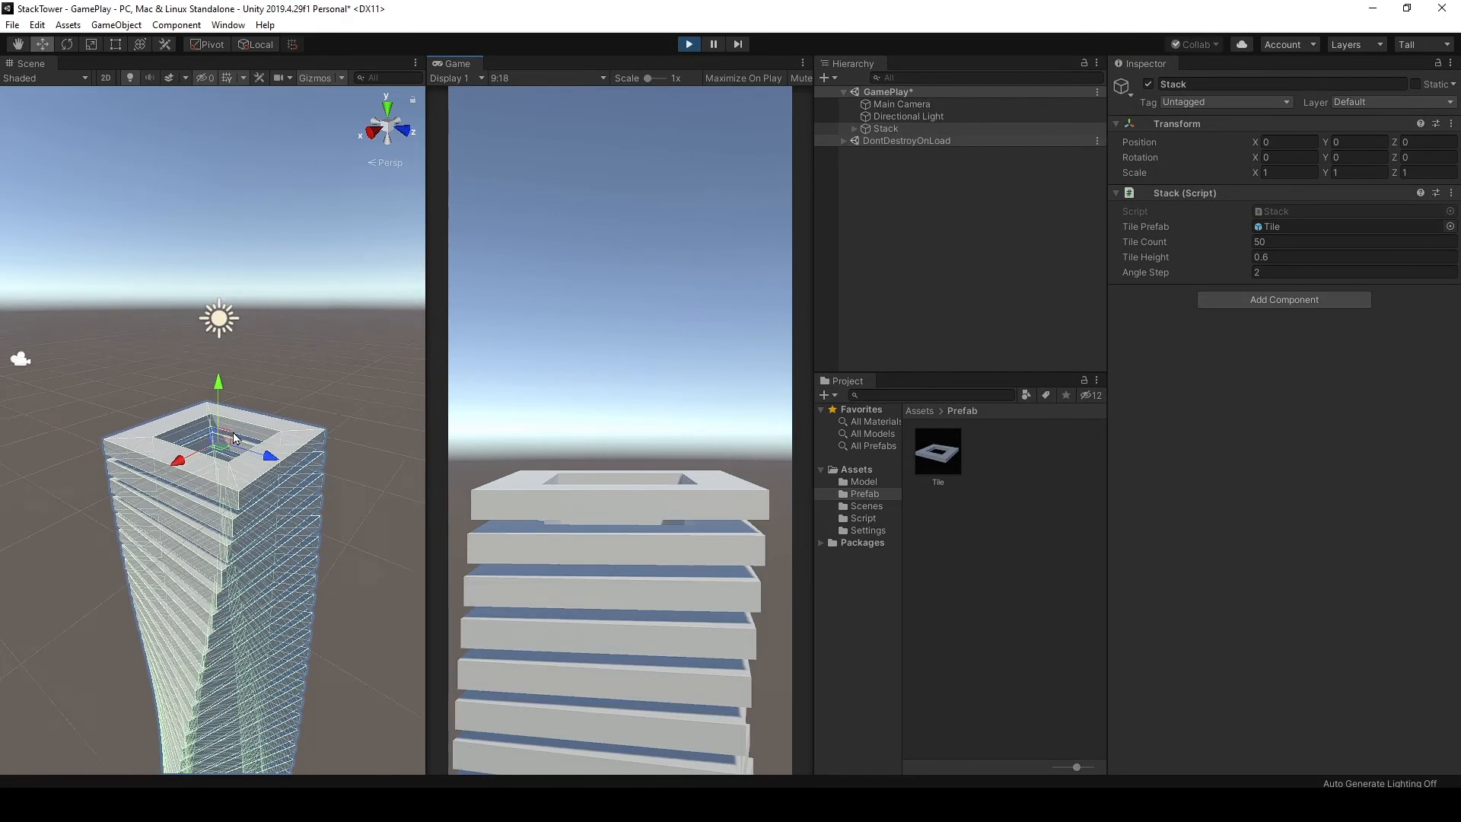
pyautogui.moveTo(221, 487); pyautogui.dragTo(219, 258, button='middle')
pyautogui.scroll(-6, 218, 285)
pyautogui.moveTo(194, 391); pyautogui.dragTo(190, 285, button='middle')
pyautogui.scroll(2, 191, 305)
pyautogui.moveTo(195, 352); pyautogui.dragTo(181, 452, button='middle')
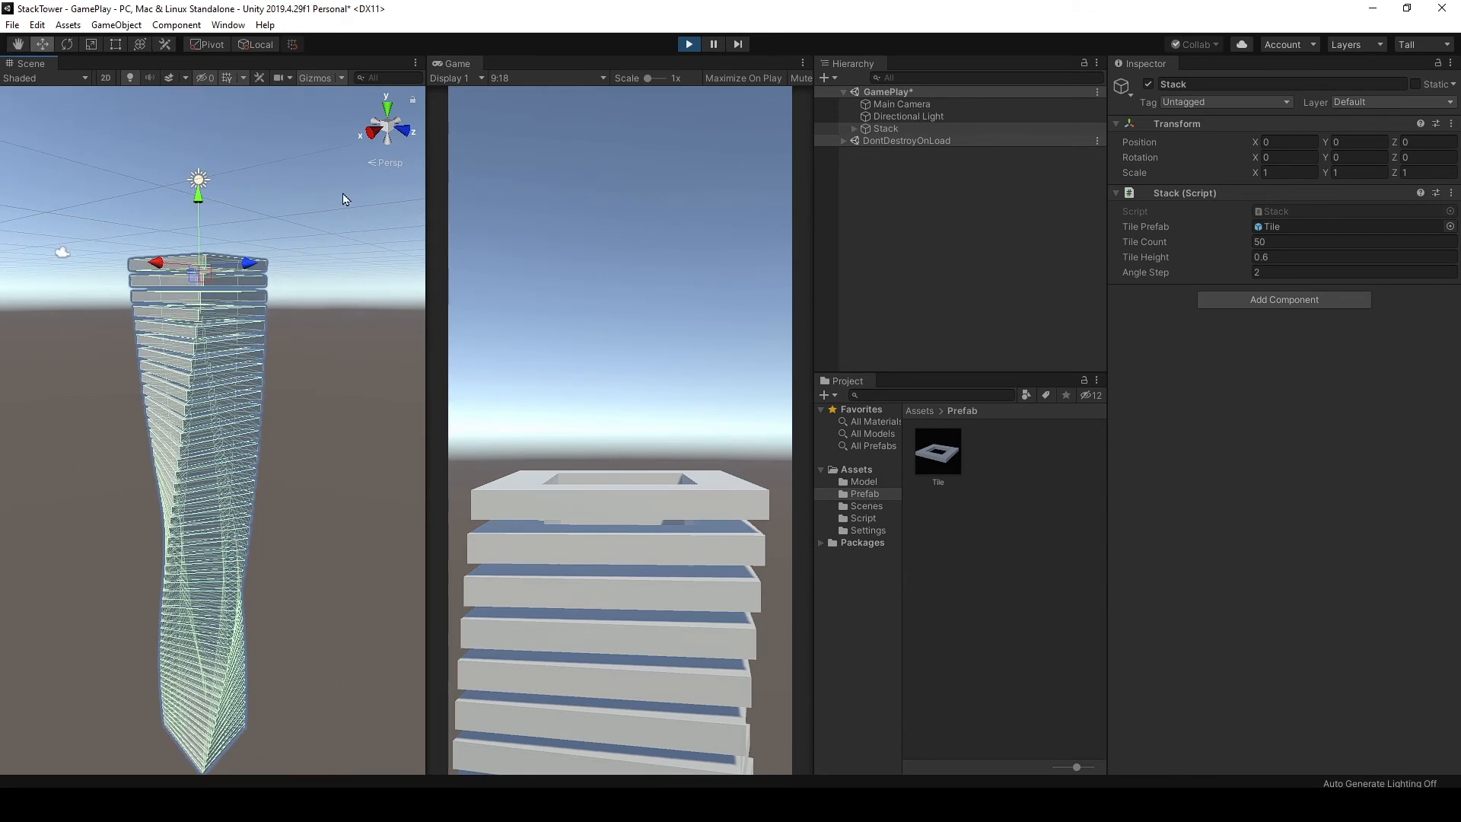
# Step: Turn off the Scene view gizmos, examine the spacing between the tower's tiles and stop play mode
pyautogui.click(315, 78)
pyautogui.scroll(4, 162, 340)
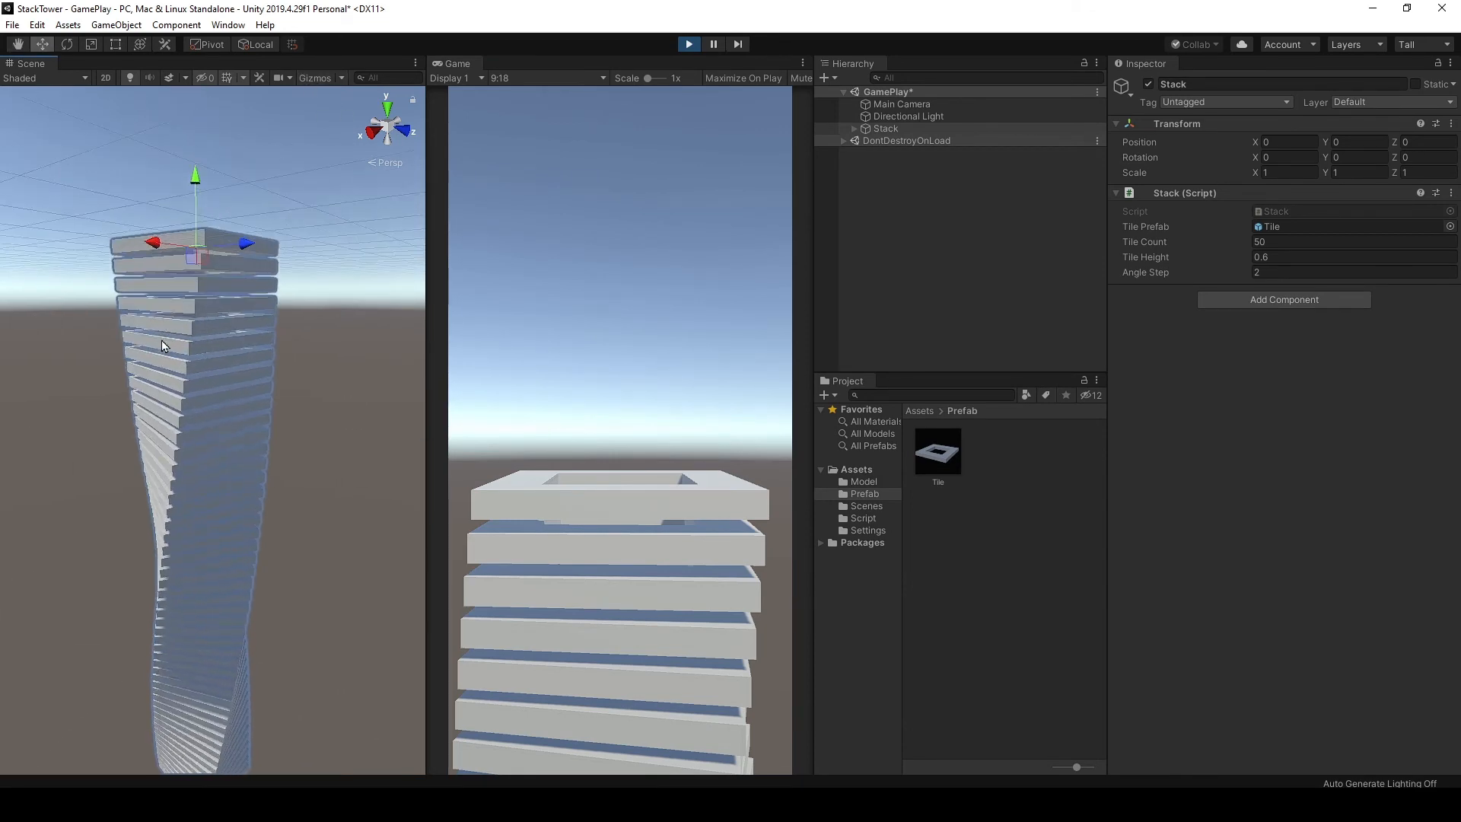
pyautogui.moveTo(161, 346); pyautogui.dragTo(163, 376, button='middle')
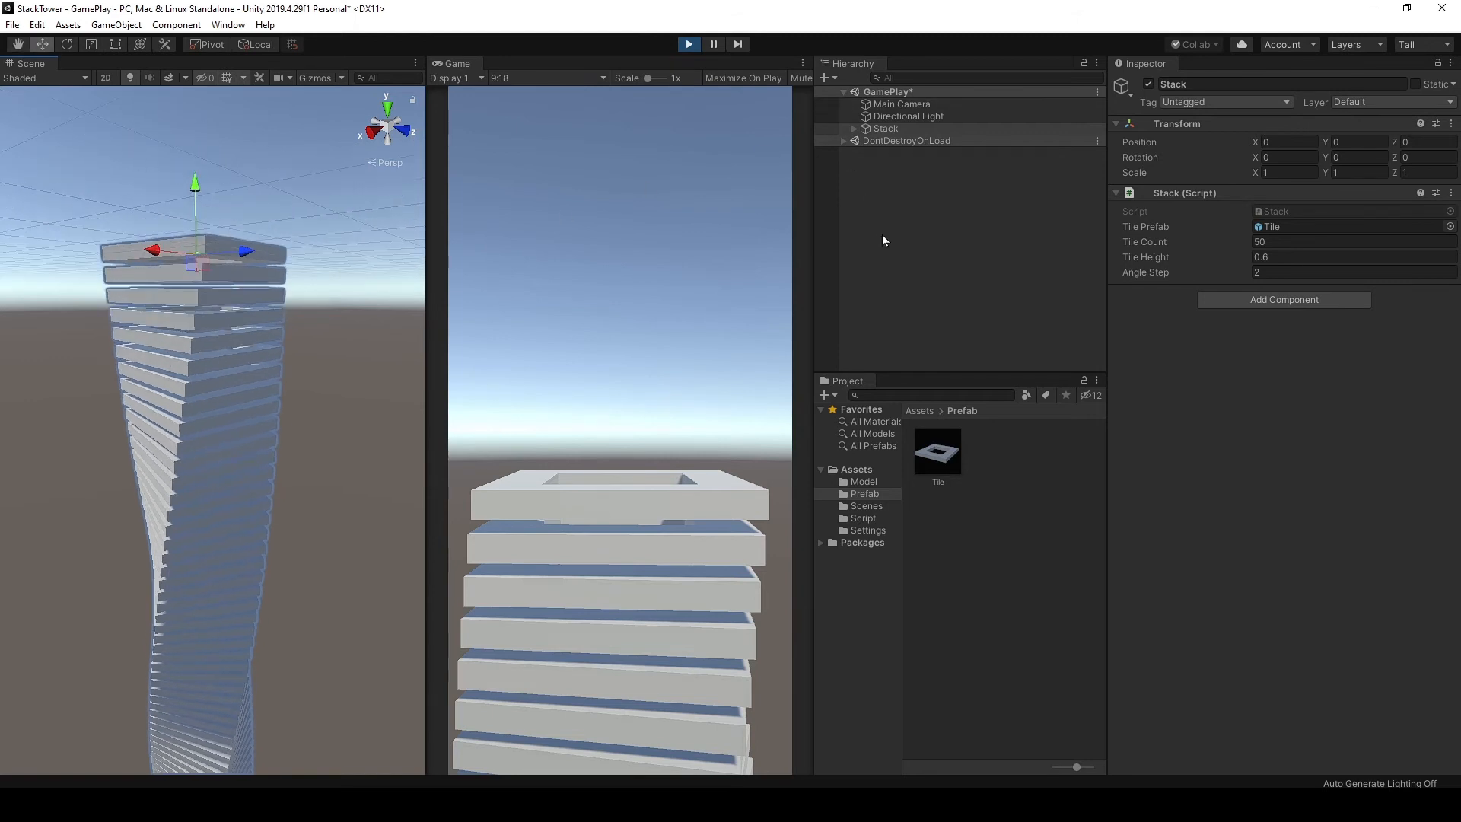
pyautogui.scroll(-2, 296, 267)
pyautogui.moveTo(297, 267); pyautogui.dragTo(319, 218, button='middle')
pyautogui.scroll(2, 235, 233)
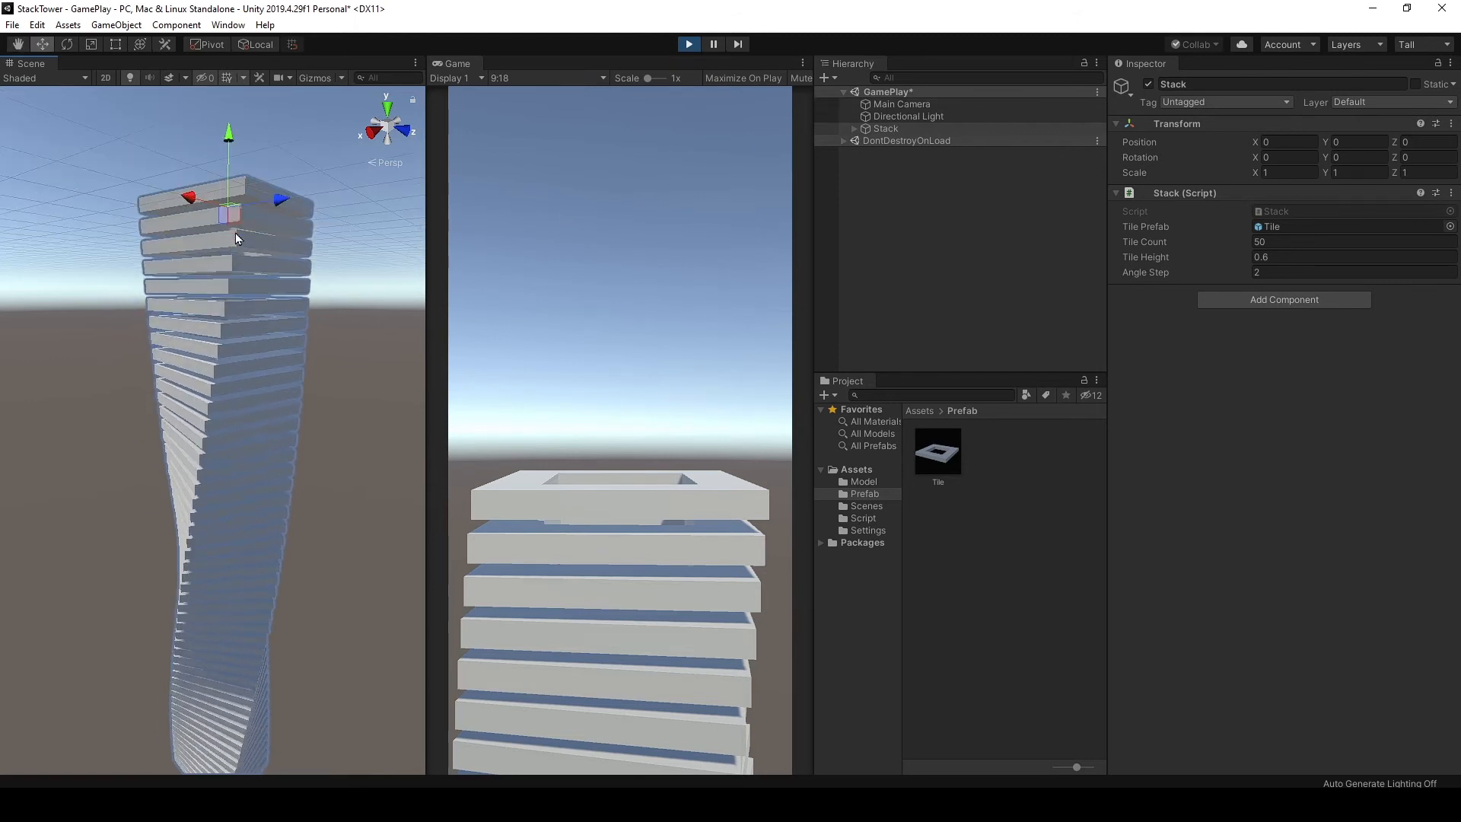
pyautogui.moveTo(235, 233); pyautogui.dragTo(208, 312, button='middle')
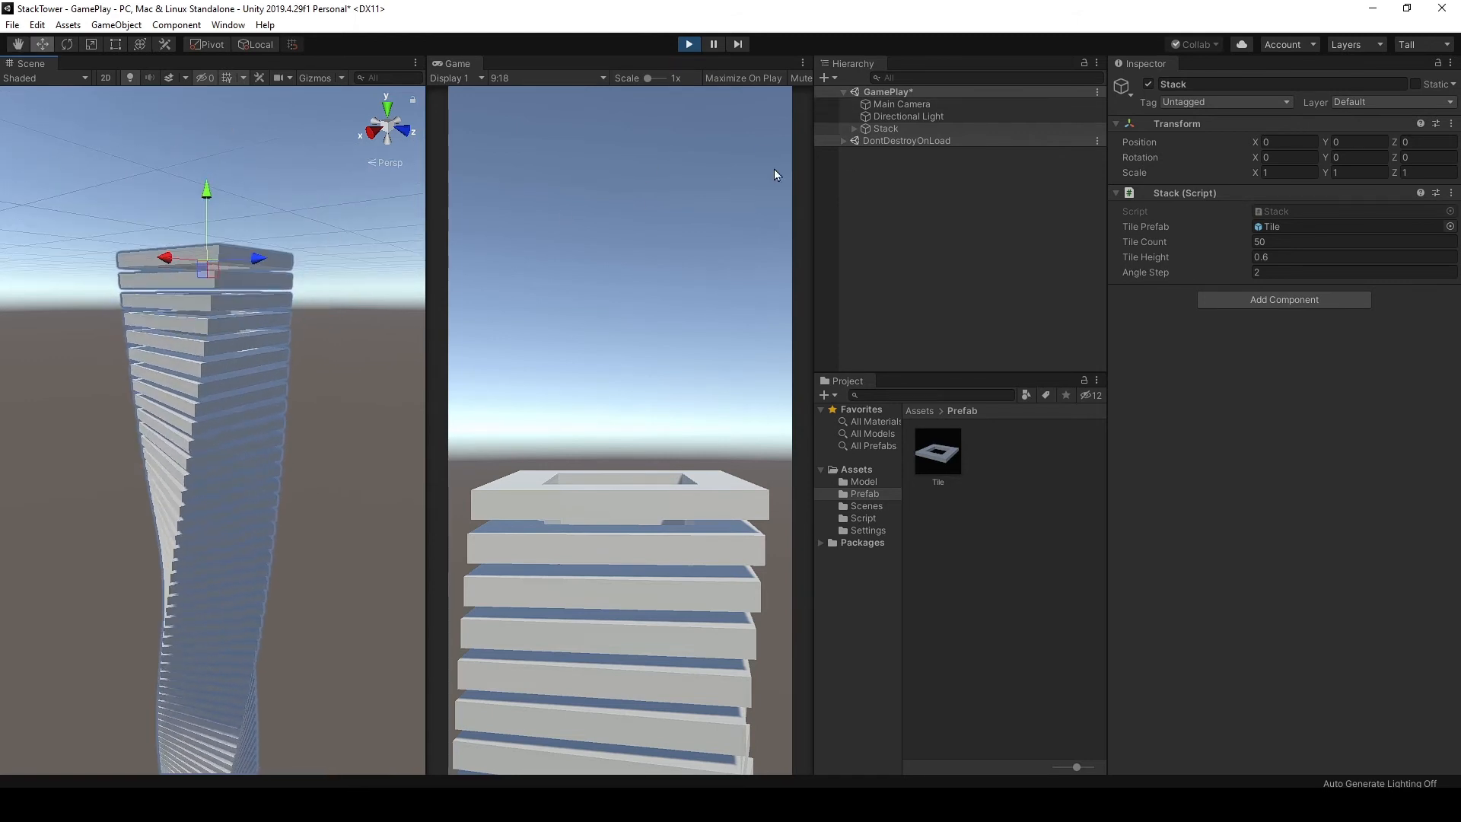
pyautogui.click(689, 44)
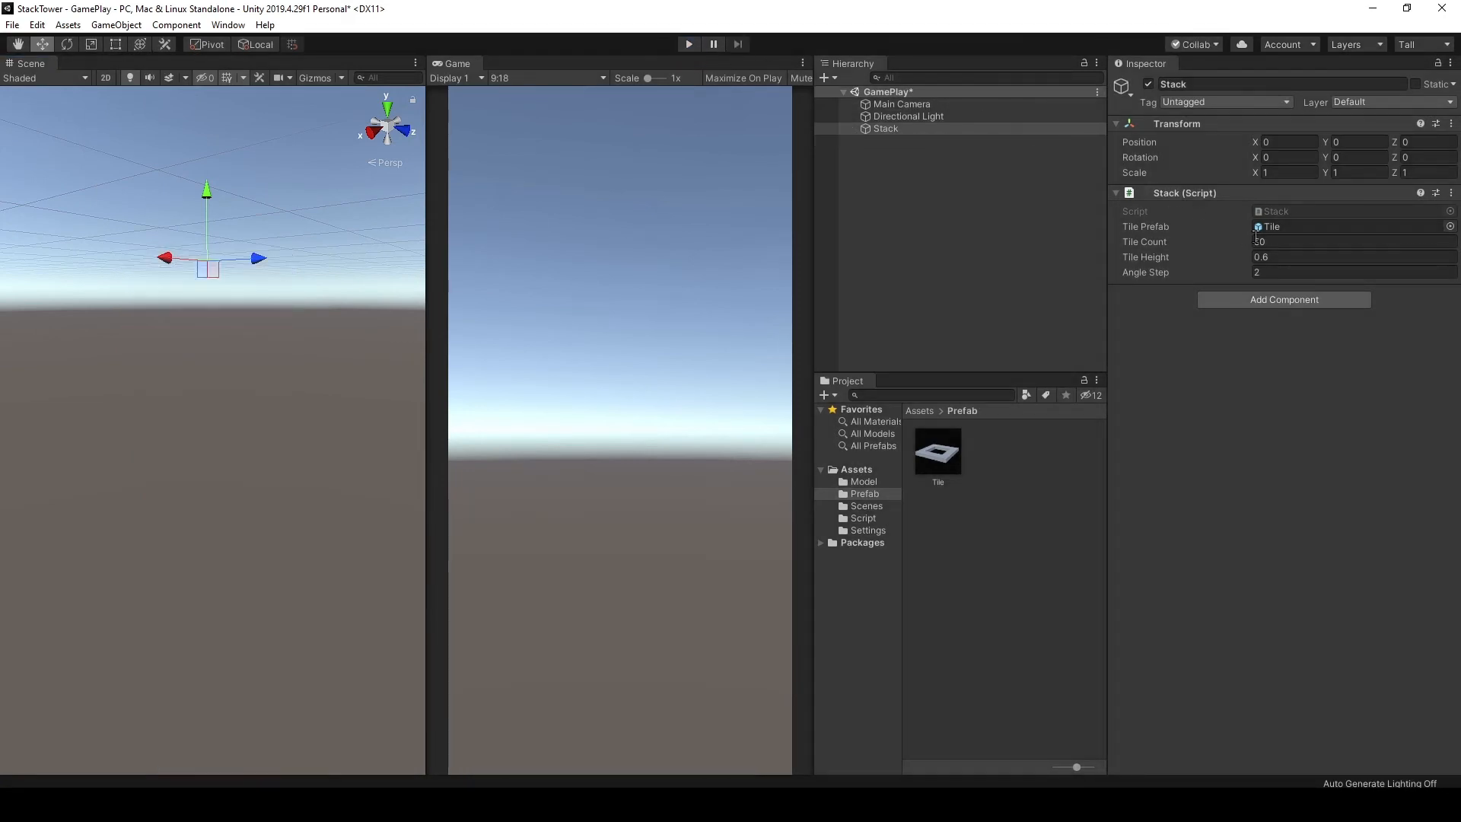
# Step: Set the Stack component's Tile Height to 0.4 and play the scene to check the tile spacing
pyautogui.click(1290, 253)
pyautogui.write('0.4')
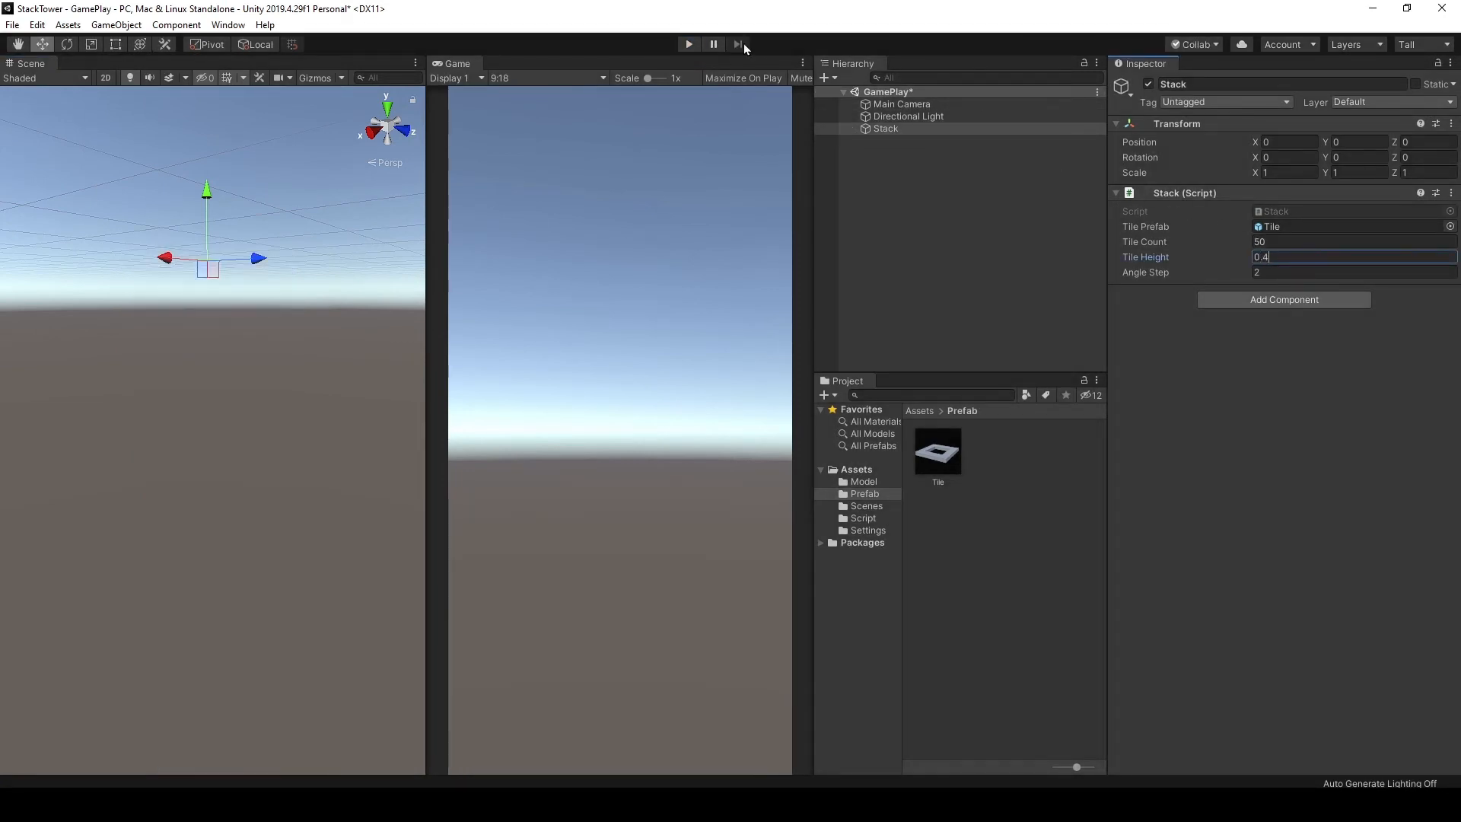
pyautogui.click(689, 44)
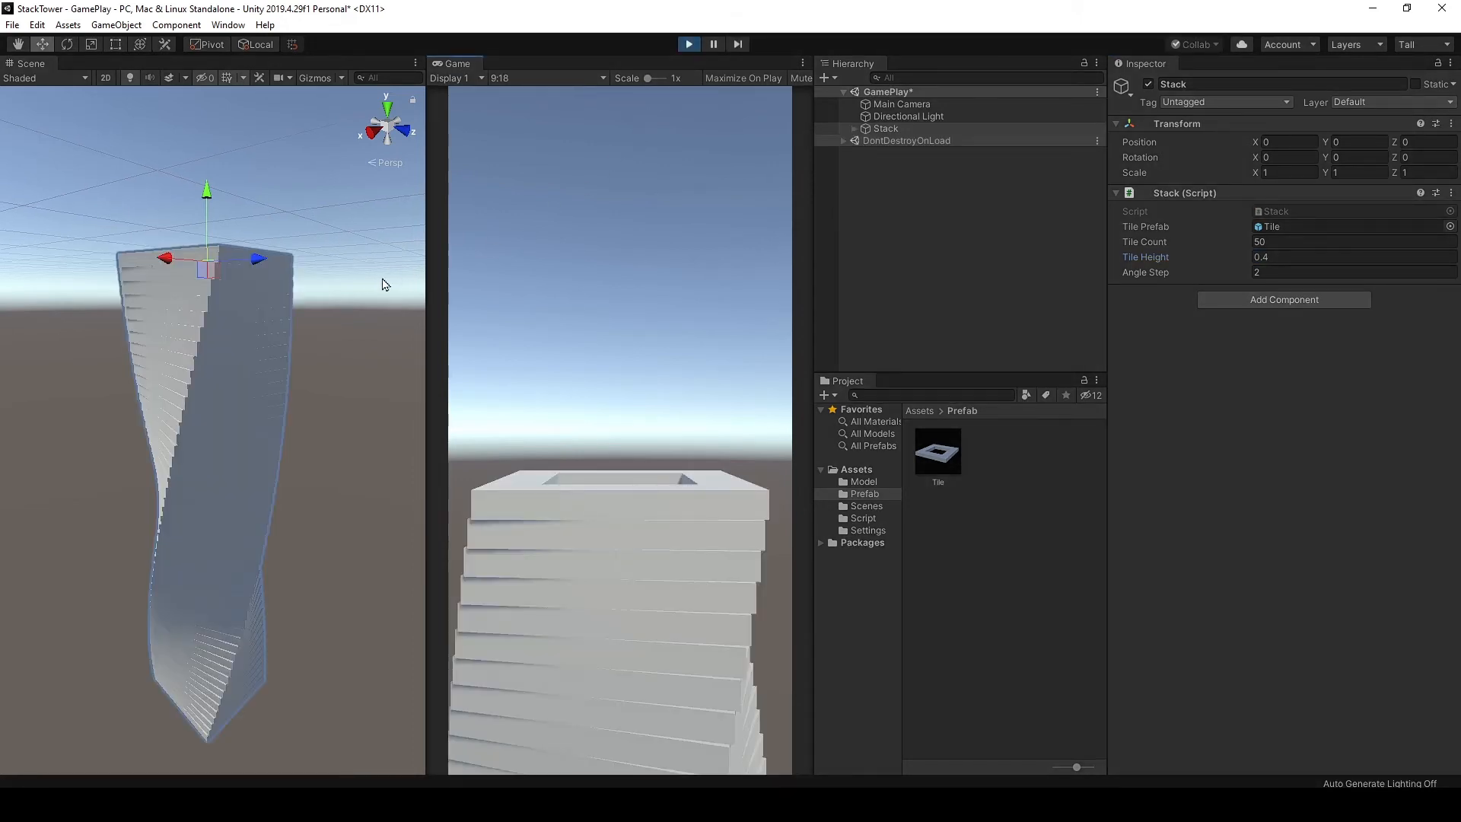
pyautogui.scroll(-3, 204, 331)
pyautogui.moveTo(180, 357); pyautogui.dragTo(180, 384, button='middle')
pyautogui.scroll(2, 89, 454)
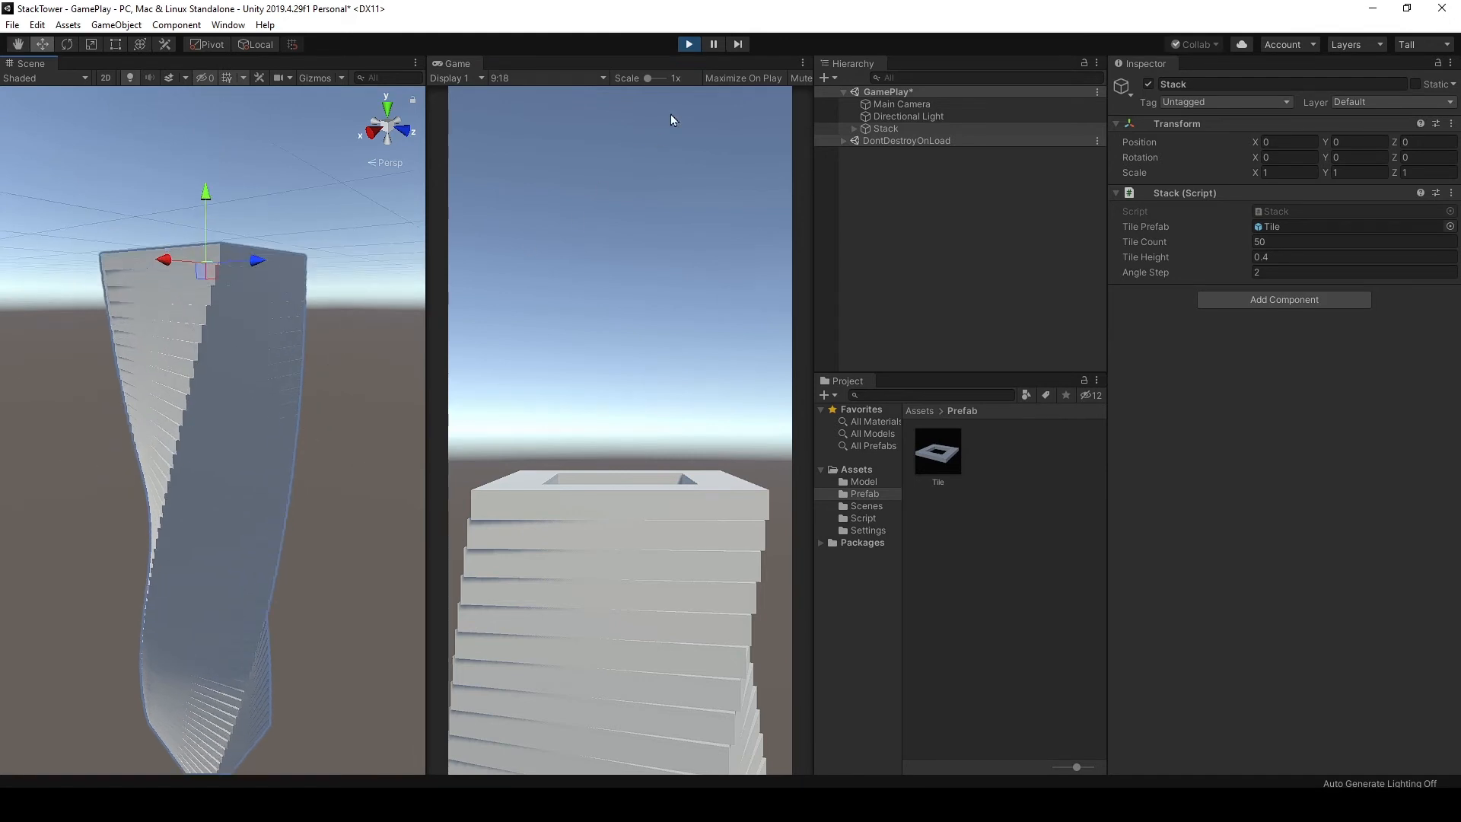
# Step: Stop play mode, set the Stack component's Angle Step to 4 and play the scene to examine the tower's twist
pyautogui.click(690, 45)
pyautogui.click(1256, 273)
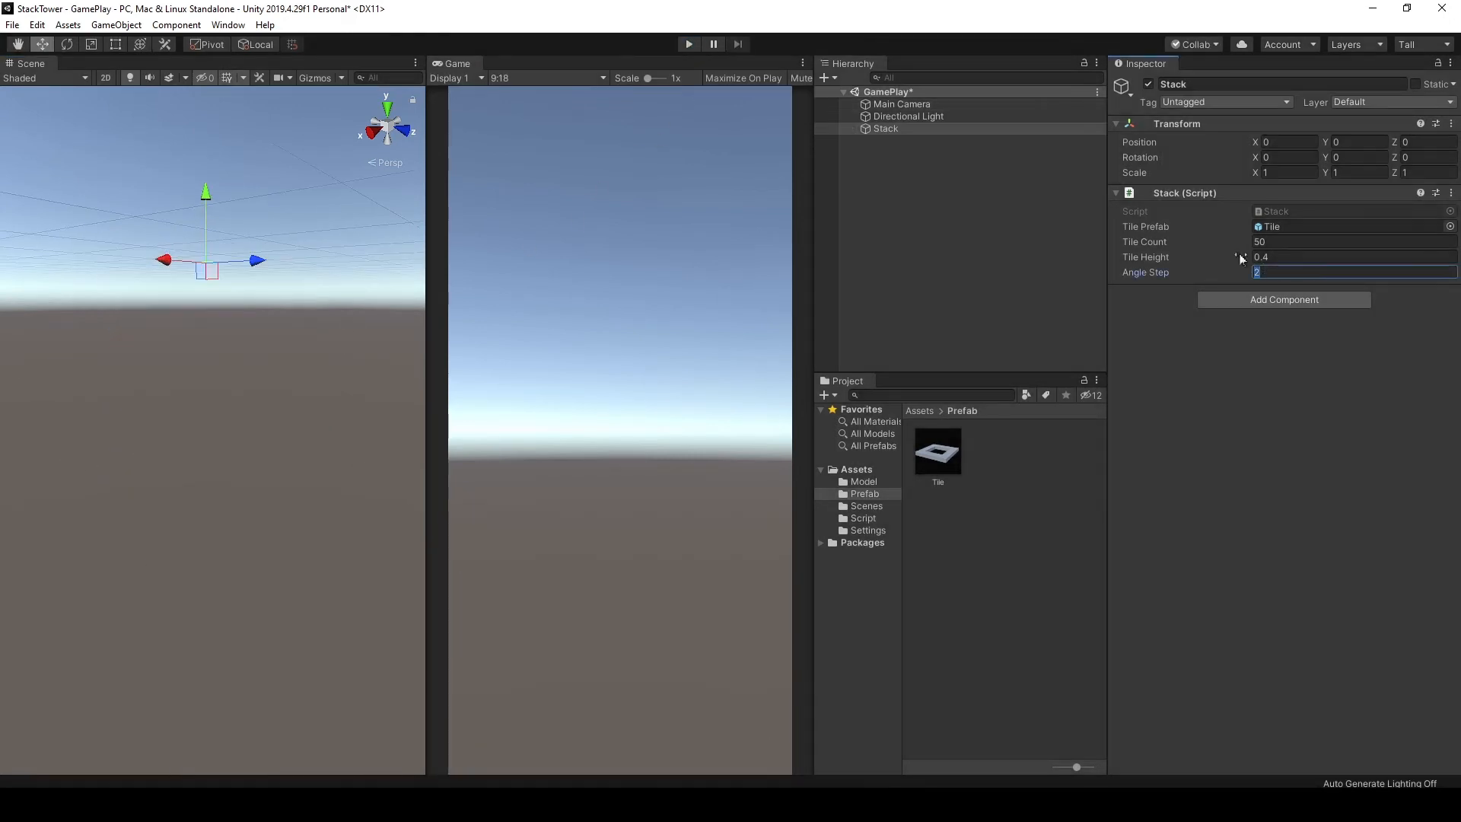
pyautogui.write('4')
pyautogui.click(690, 45)
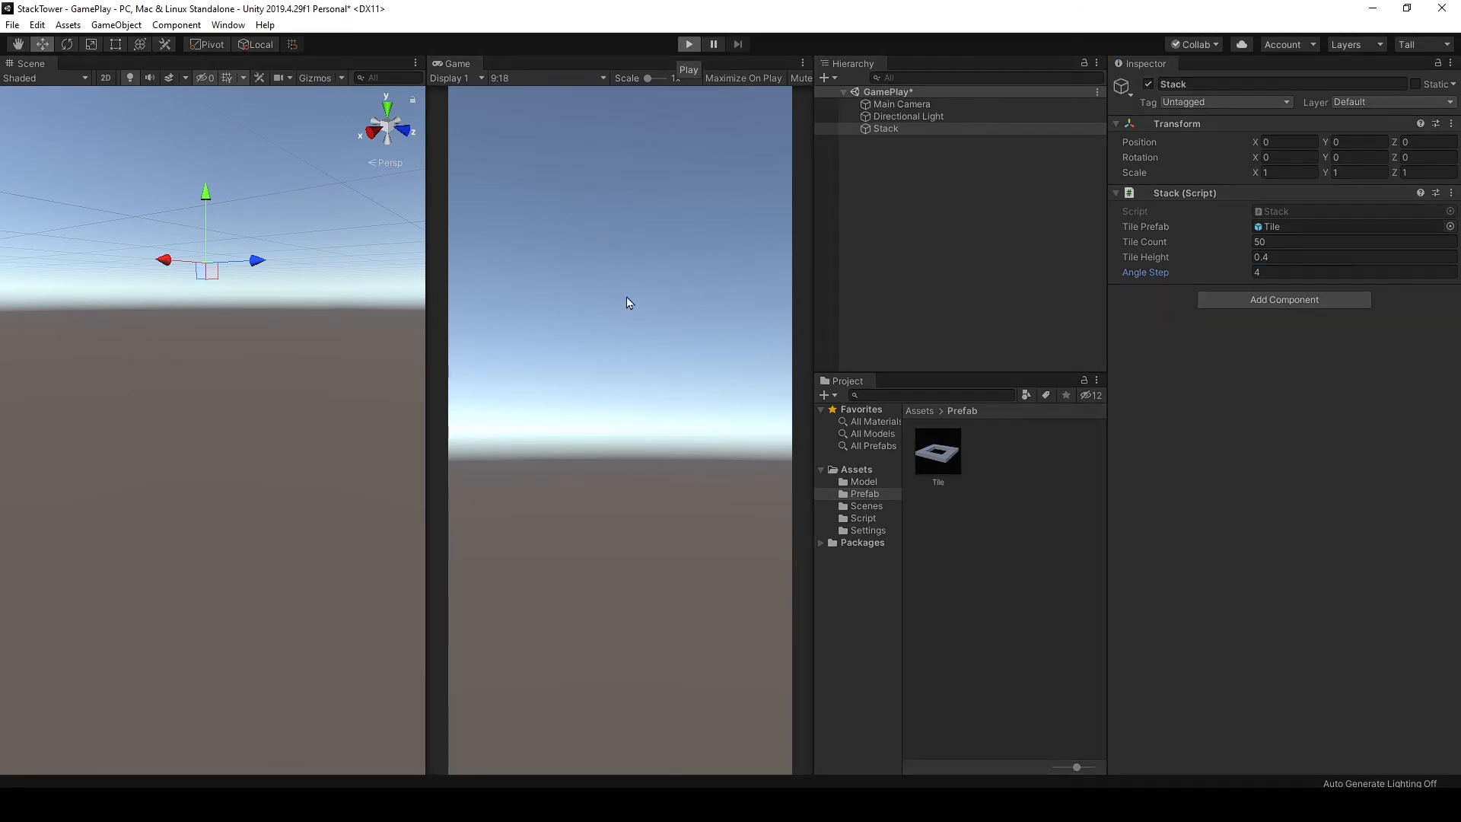
pyautogui.scroll(-3, 213, 316)
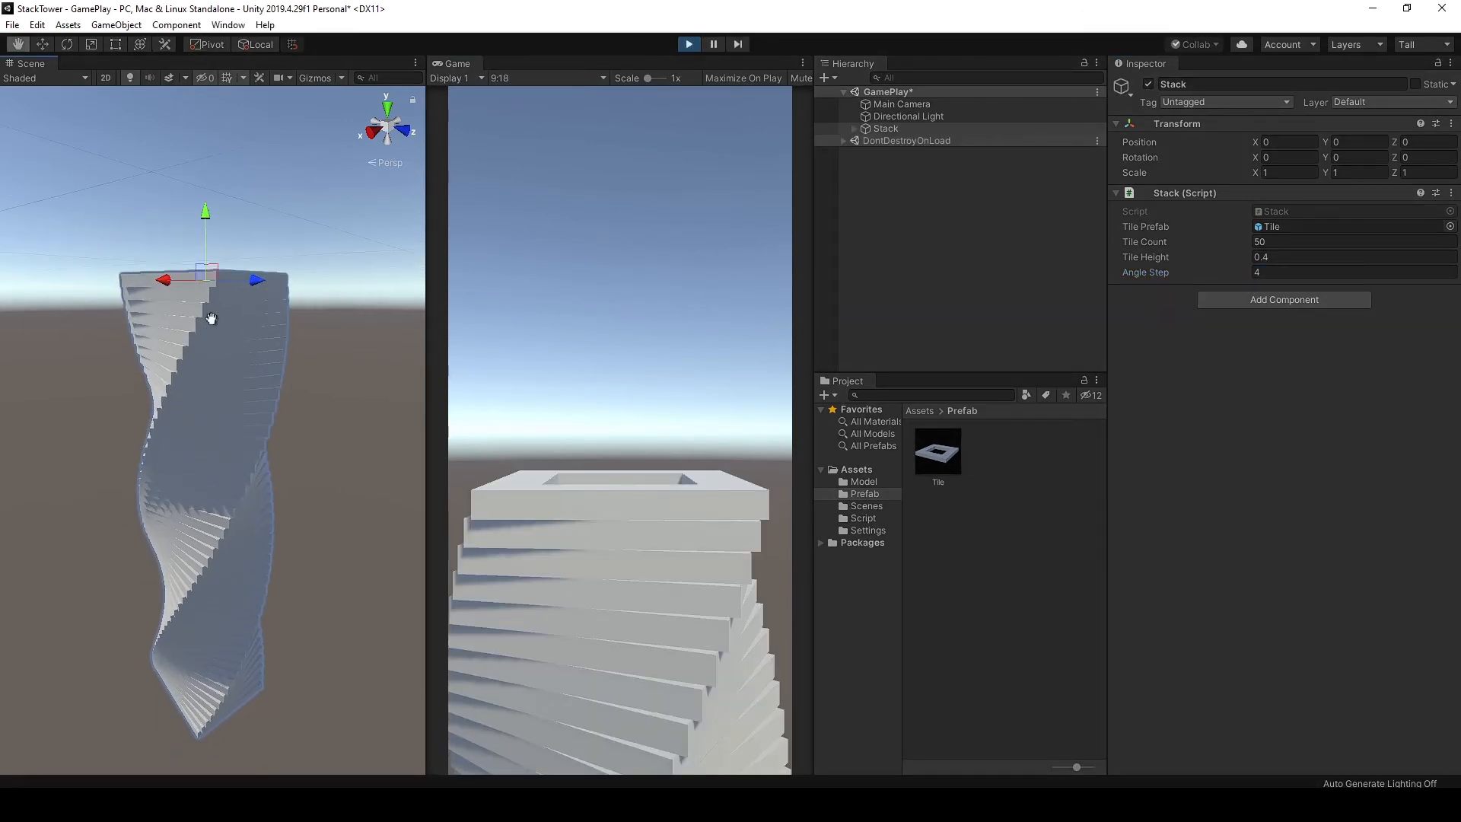
pyautogui.scroll(2, 212, 316)
pyautogui.moveTo(212, 316); pyautogui.dragTo(207, 283, button='middle')
pyautogui.keyDown('alt'); pyautogui.moveTo(80, 395); pyautogui.dragTo(72, 558); pyautogui.keyUp('alt')
pyautogui.moveTo(117, 510); pyautogui.dragTo(78, 506)
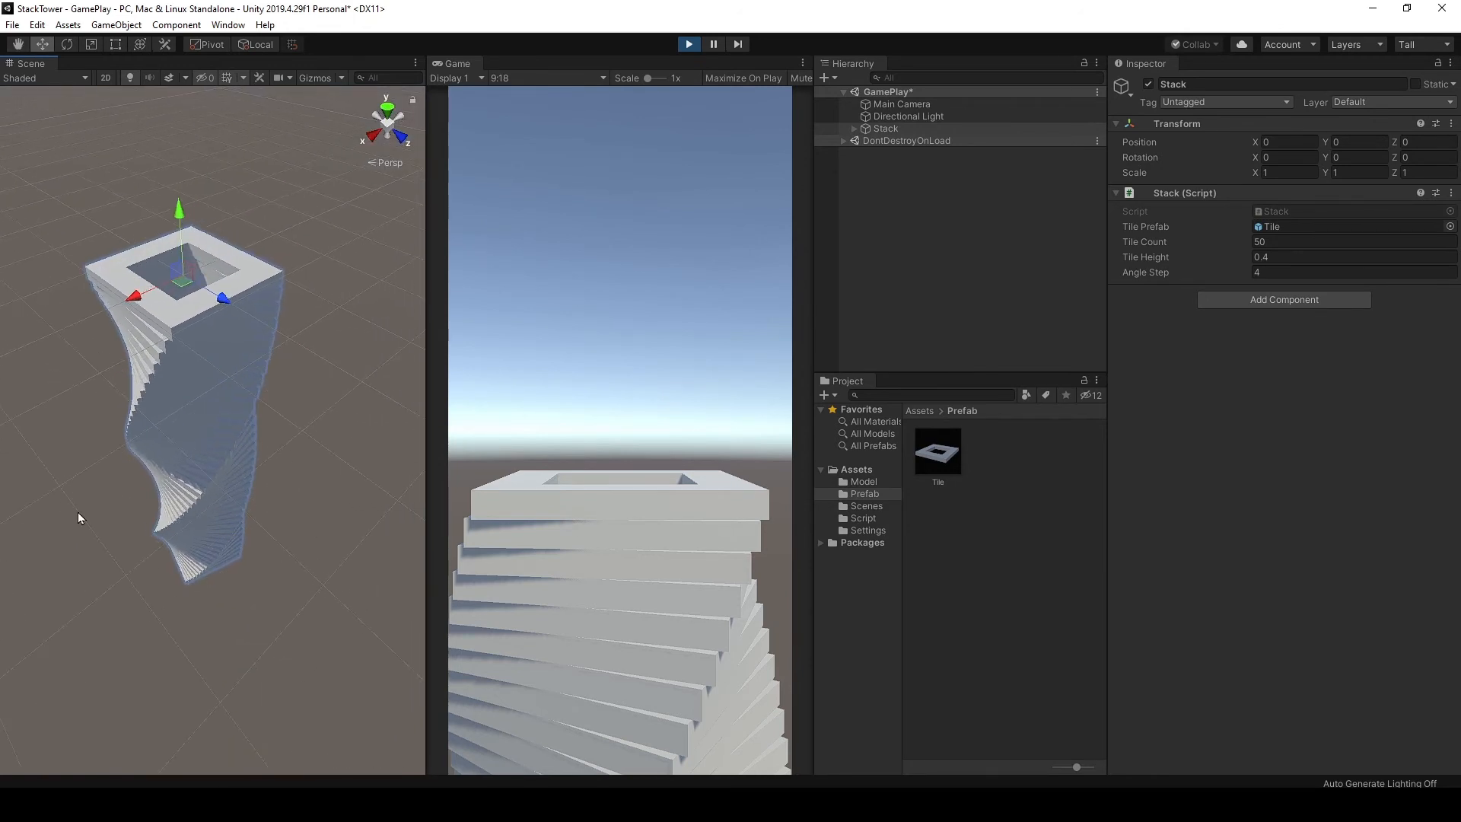
pyautogui.press('w')
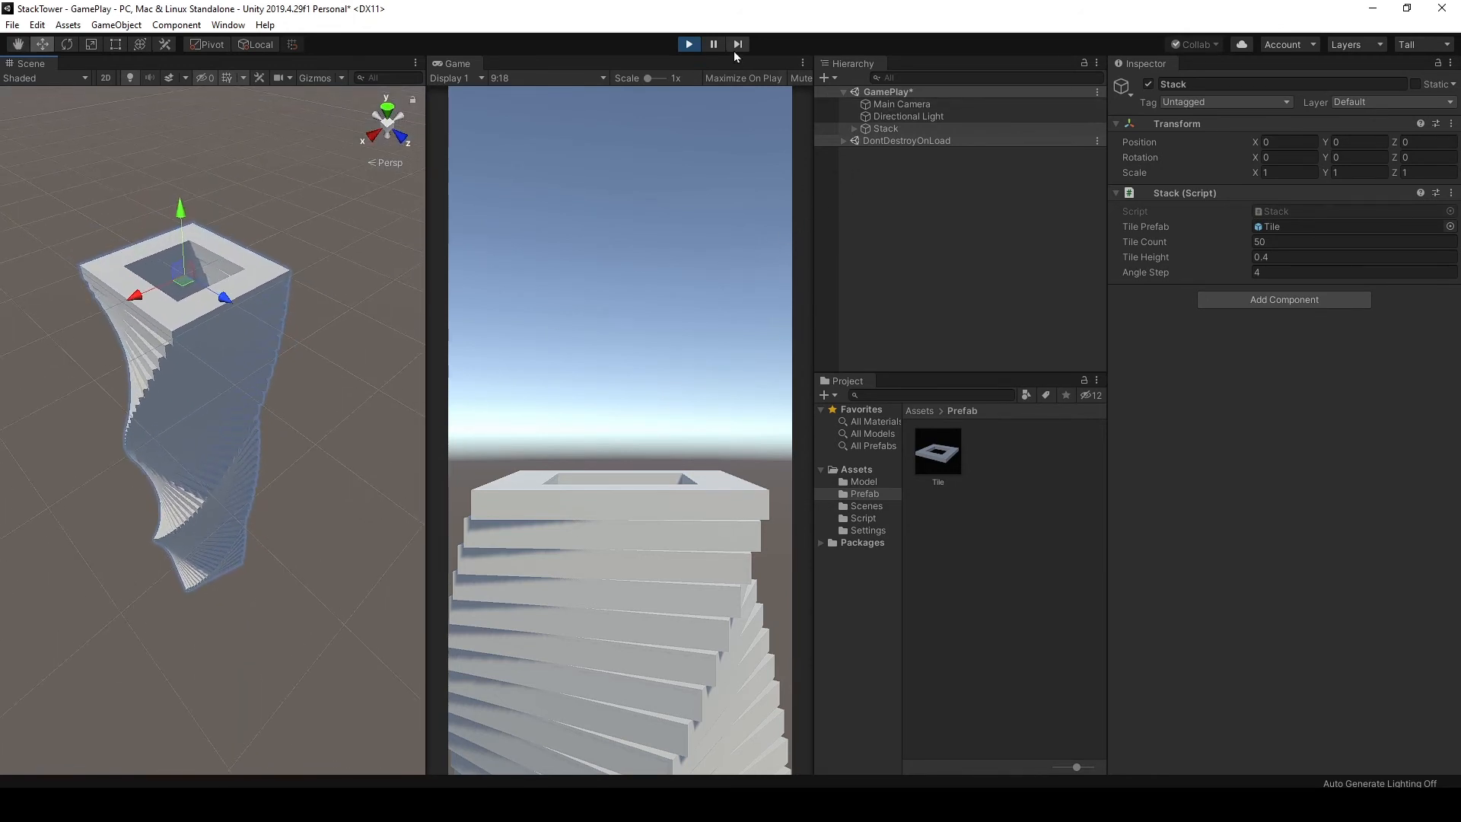
# Step: Select the Main Camera, bring the whole tower into the Scene view and turn the Scene view gizmos back on
pyautogui.click(886, 104)
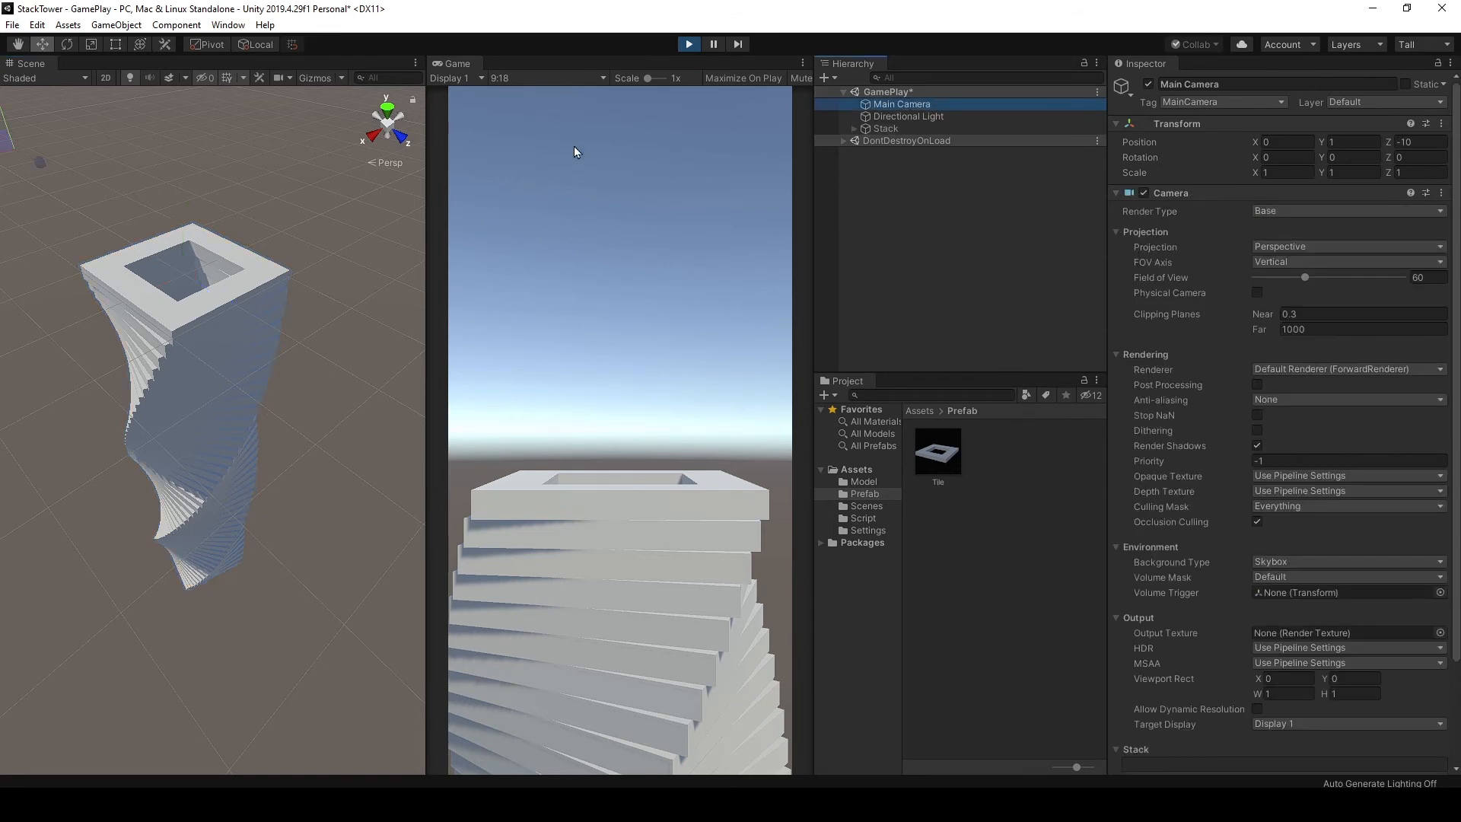
pyautogui.scroll(-5, 192, 284)
pyautogui.keyDown('alt'); pyautogui.moveTo(67, 458); pyautogui.dragTo(600, 352); pyautogui.keyUp('alt')
pyautogui.keyDown('alt'); pyautogui.moveTo(105, 489); pyautogui.dragTo(162, 495); pyautogui.keyUp('alt')
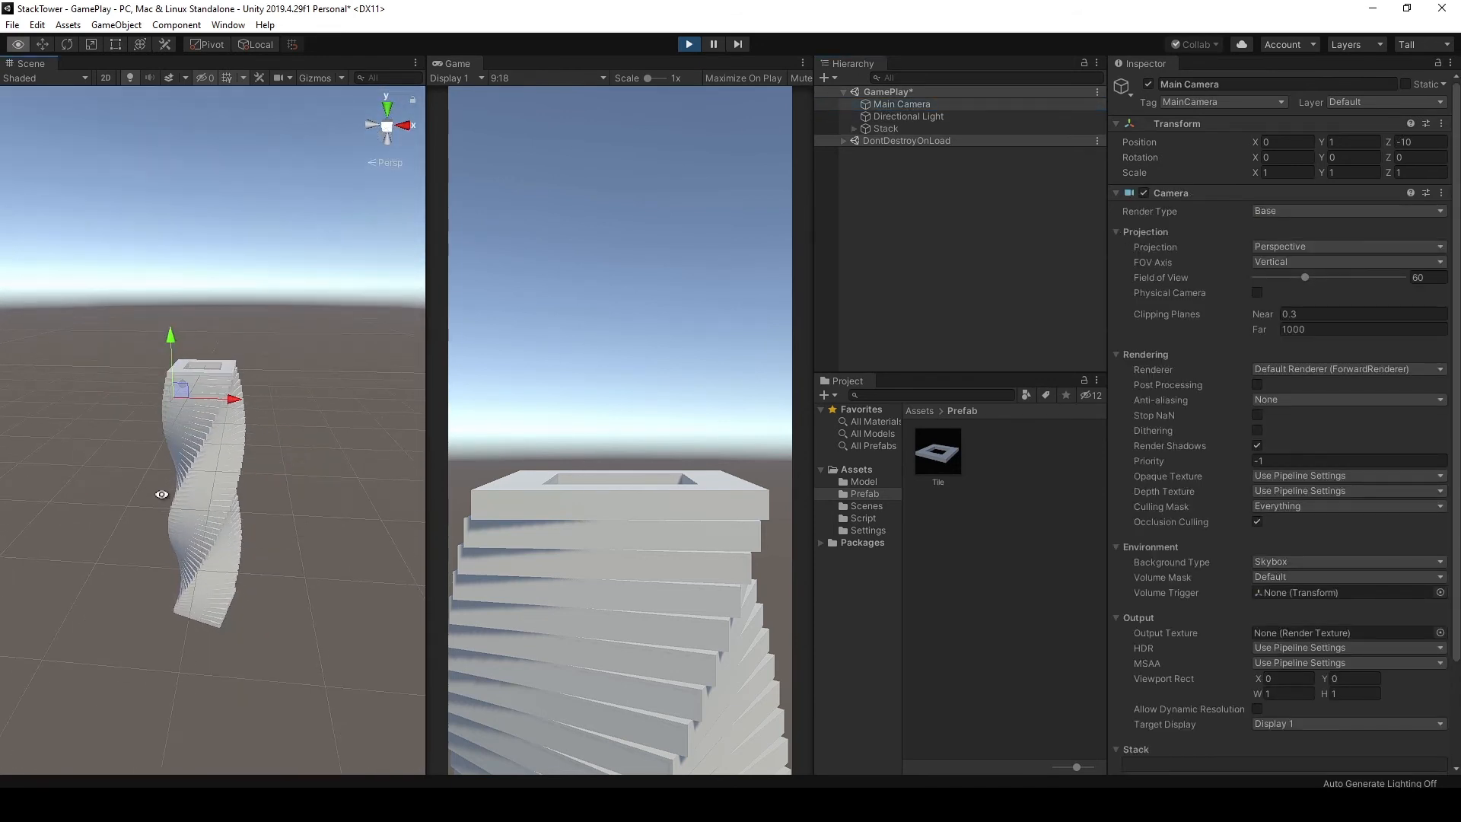
pyautogui.click(119, 49)
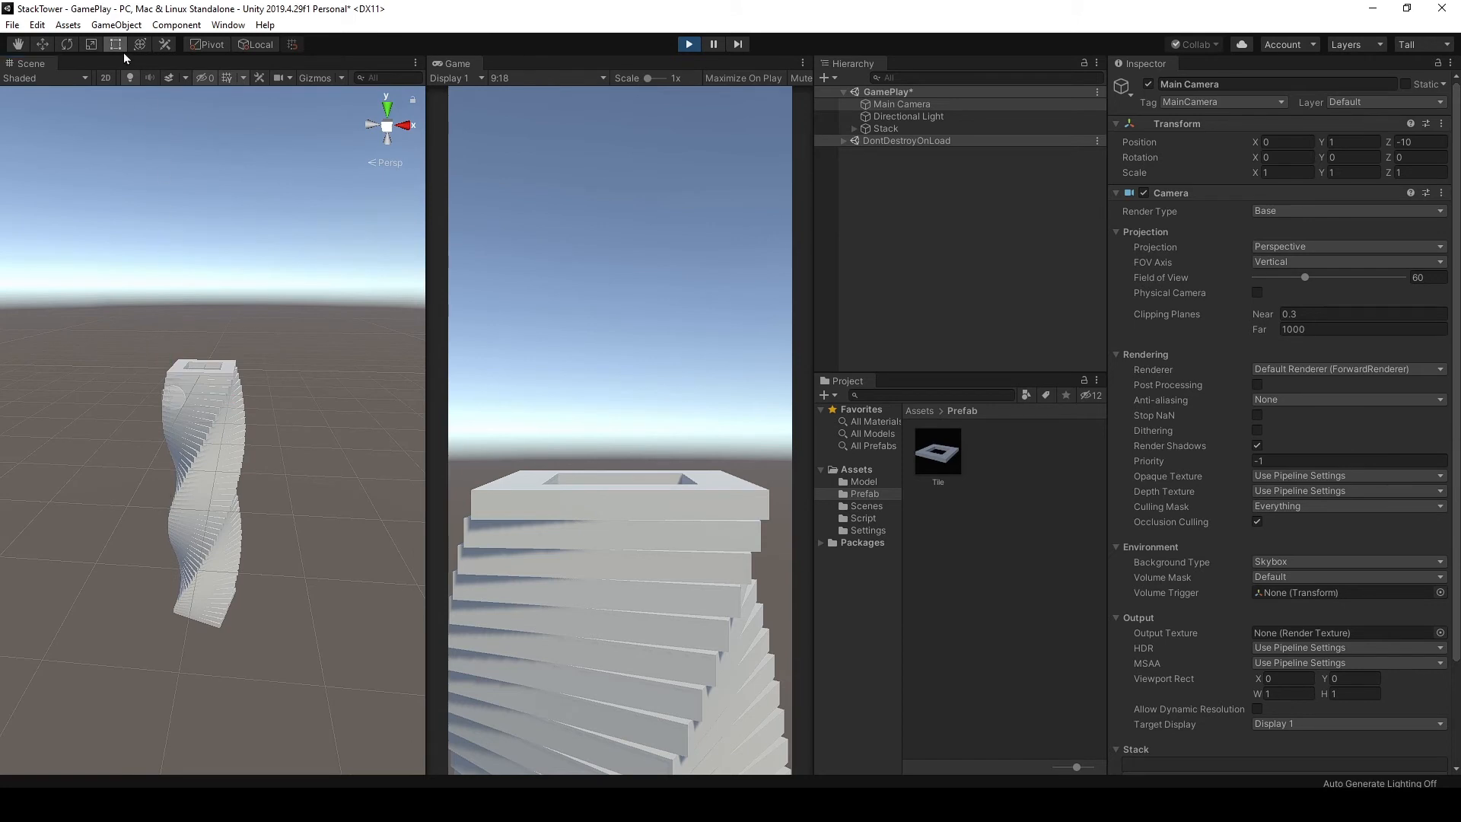
pyautogui.click(51, 46)
pyautogui.click(314, 78)
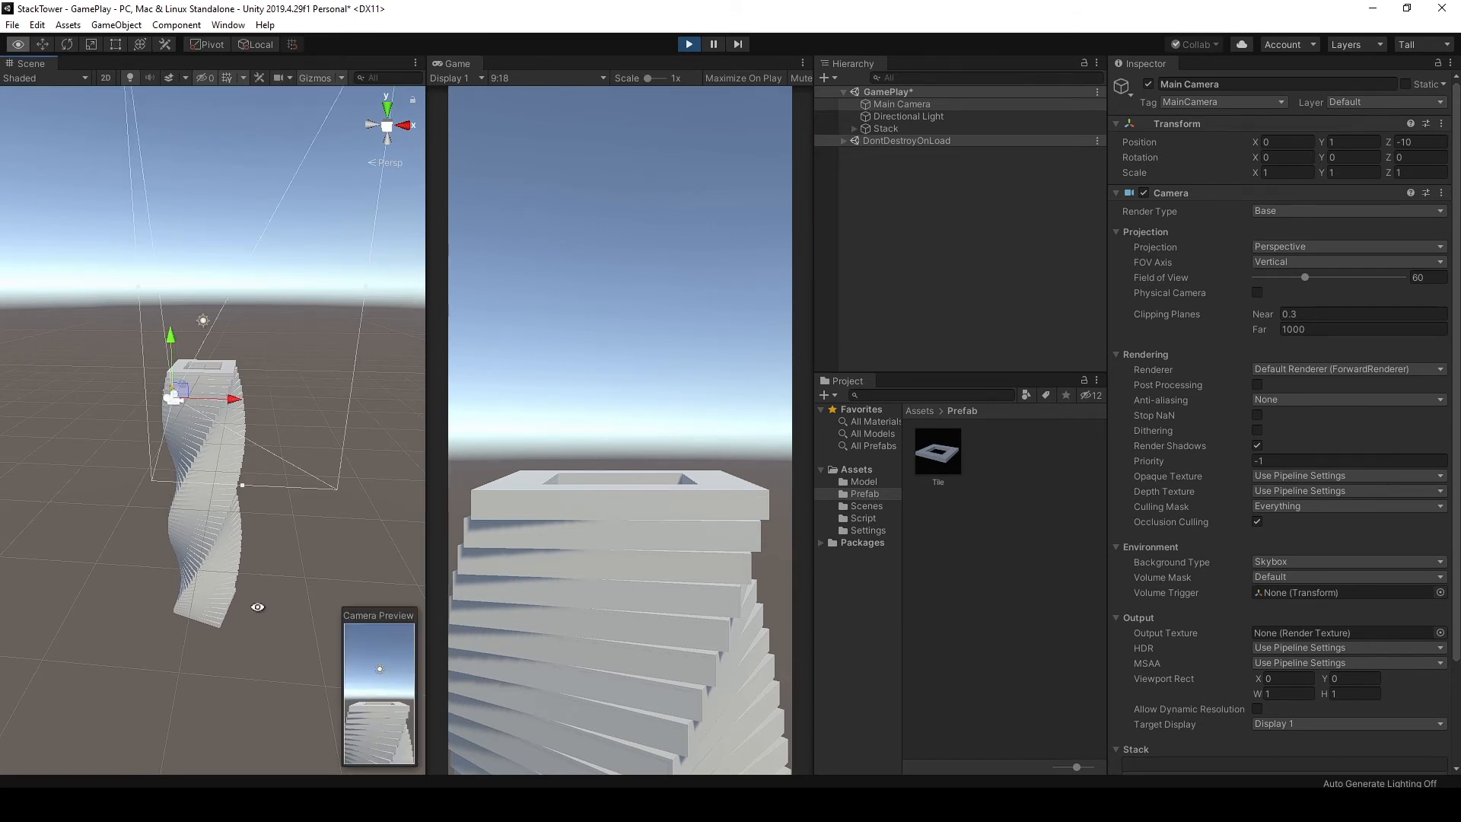
# Step: Move the Main Camera to about Y 2.01, Z -11.26 and tilt its X rotation to about 18.25 to frame the tower
pyautogui.keyDown('alt'); pyautogui.moveTo(257, 607); pyautogui.dragTo(157, 598); pyautogui.keyUp('alt')
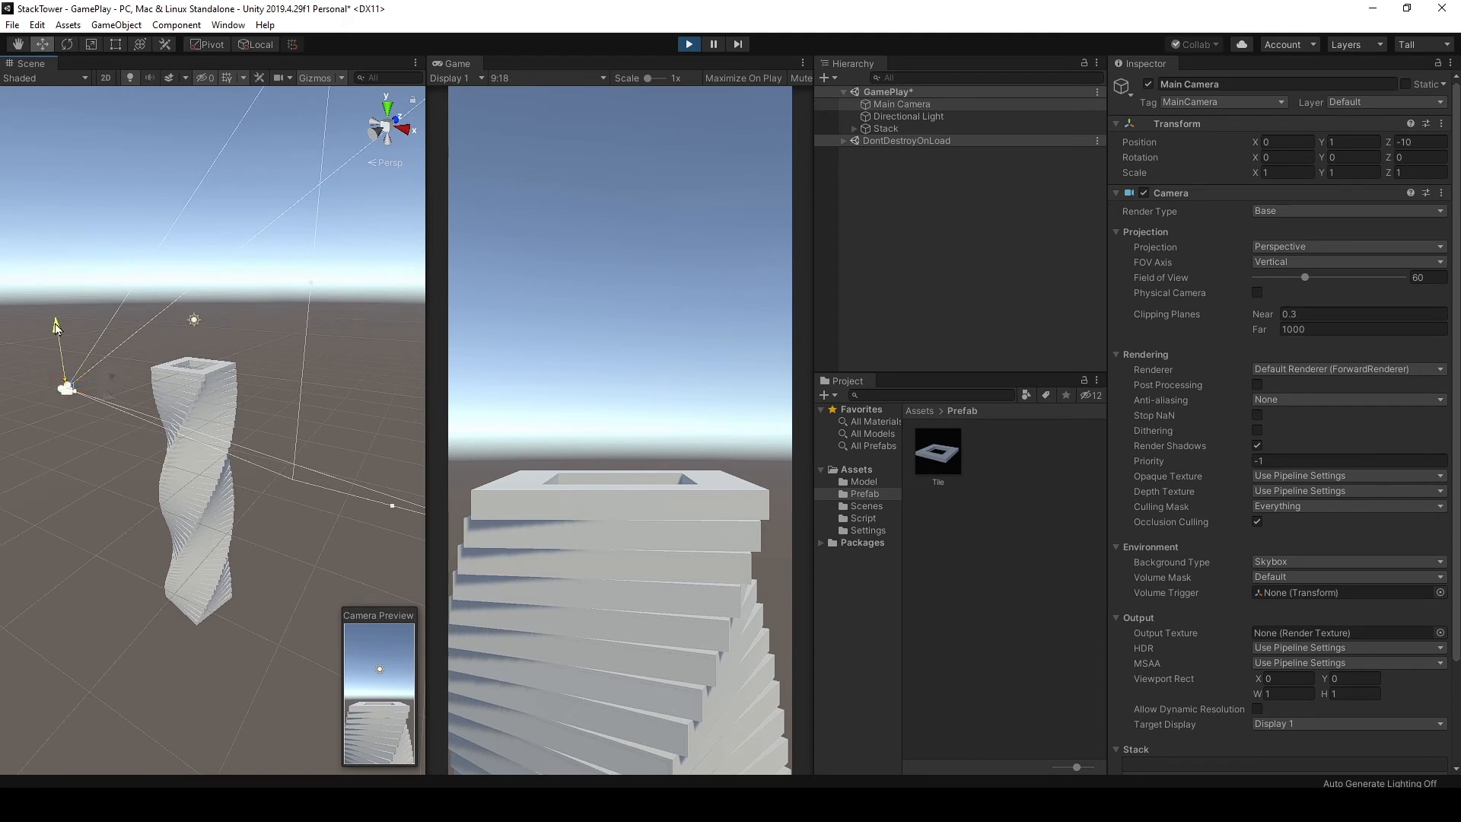
pyautogui.moveTo(56, 327); pyautogui.dragTo(61, 306)
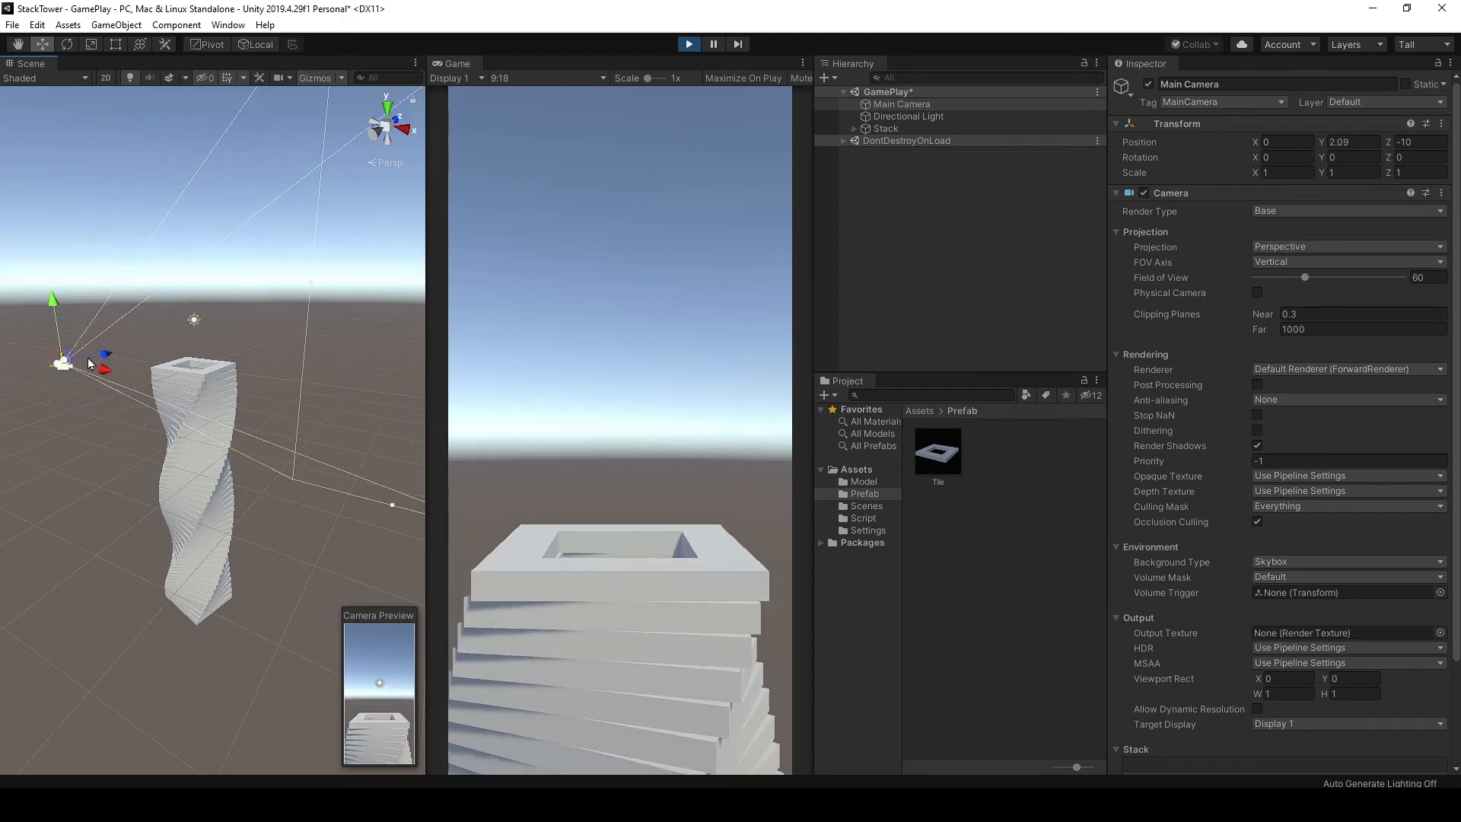
pyautogui.moveTo(101, 355); pyautogui.dragTo(73, 359)
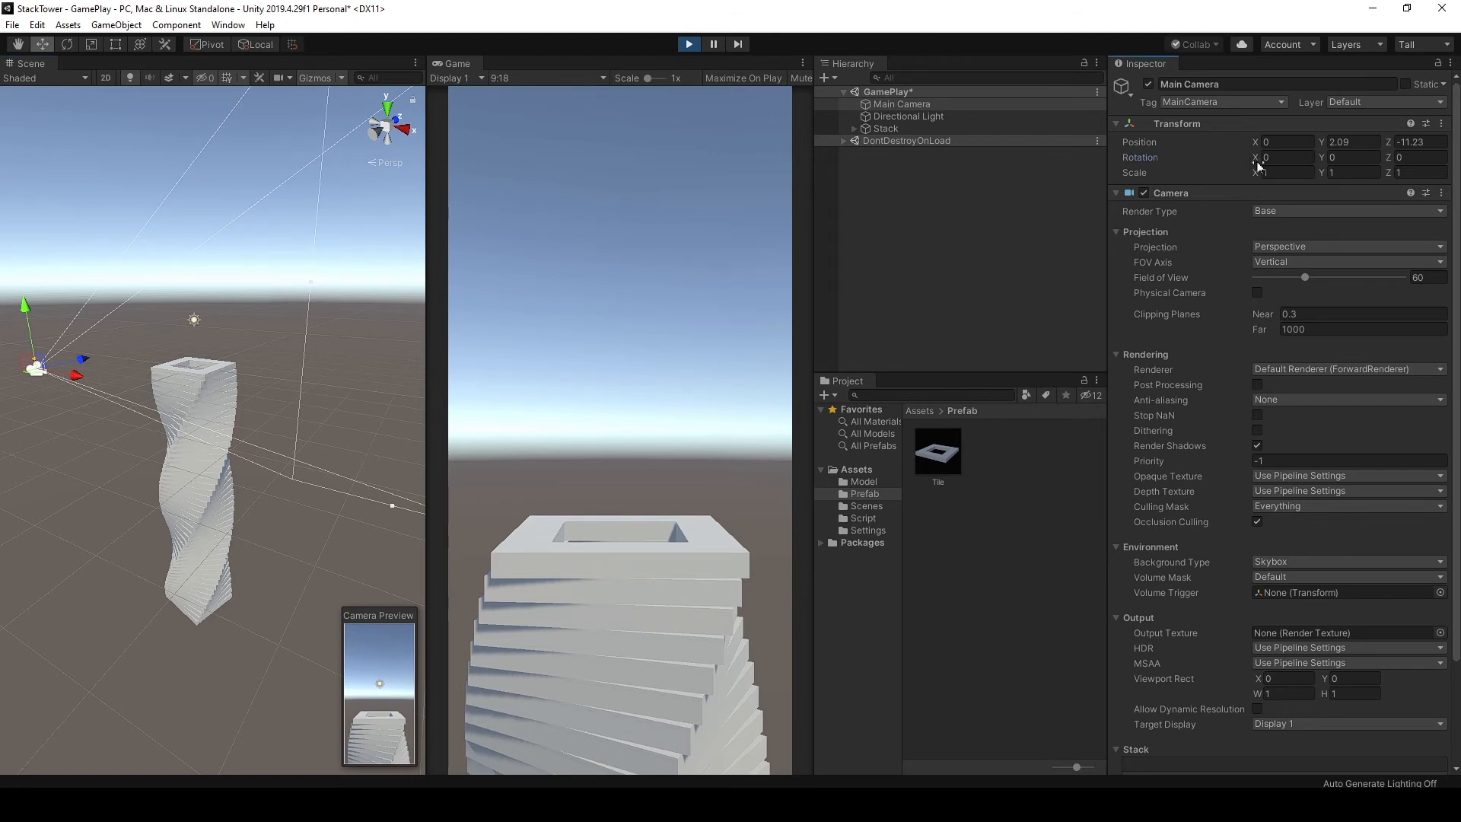
pyautogui.moveTo(1249, 157); pyautogui.dragTo(265, 222)
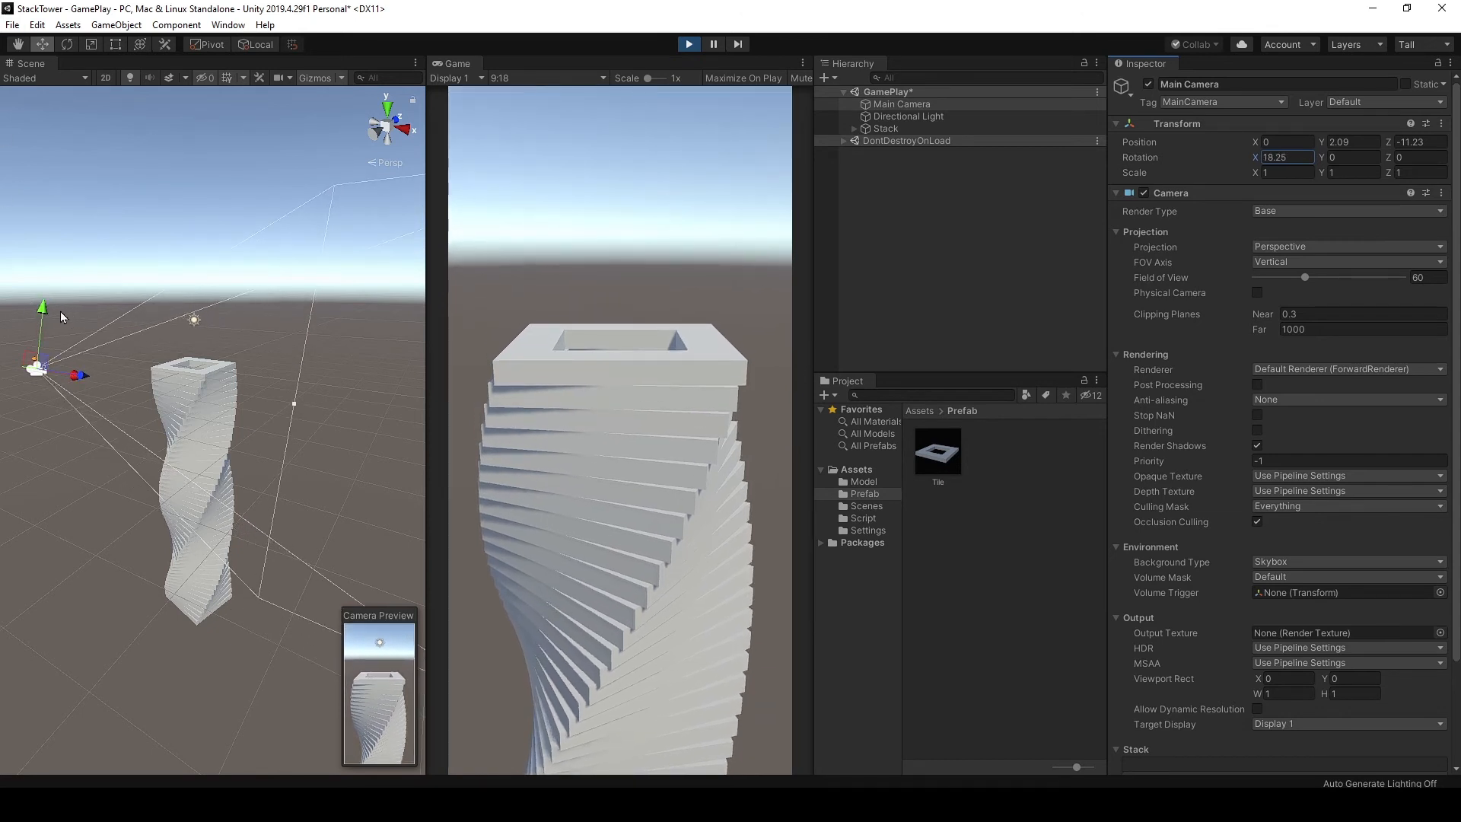
pyautogui.moveTo(44, 321)
pyautogui.mouseDown()
pyautogui.moveTo(32, 338)
pyautogui.moveTo(31, 318)
pyautogui.moveTo(59, 321)
pyautogui.mouseUp()
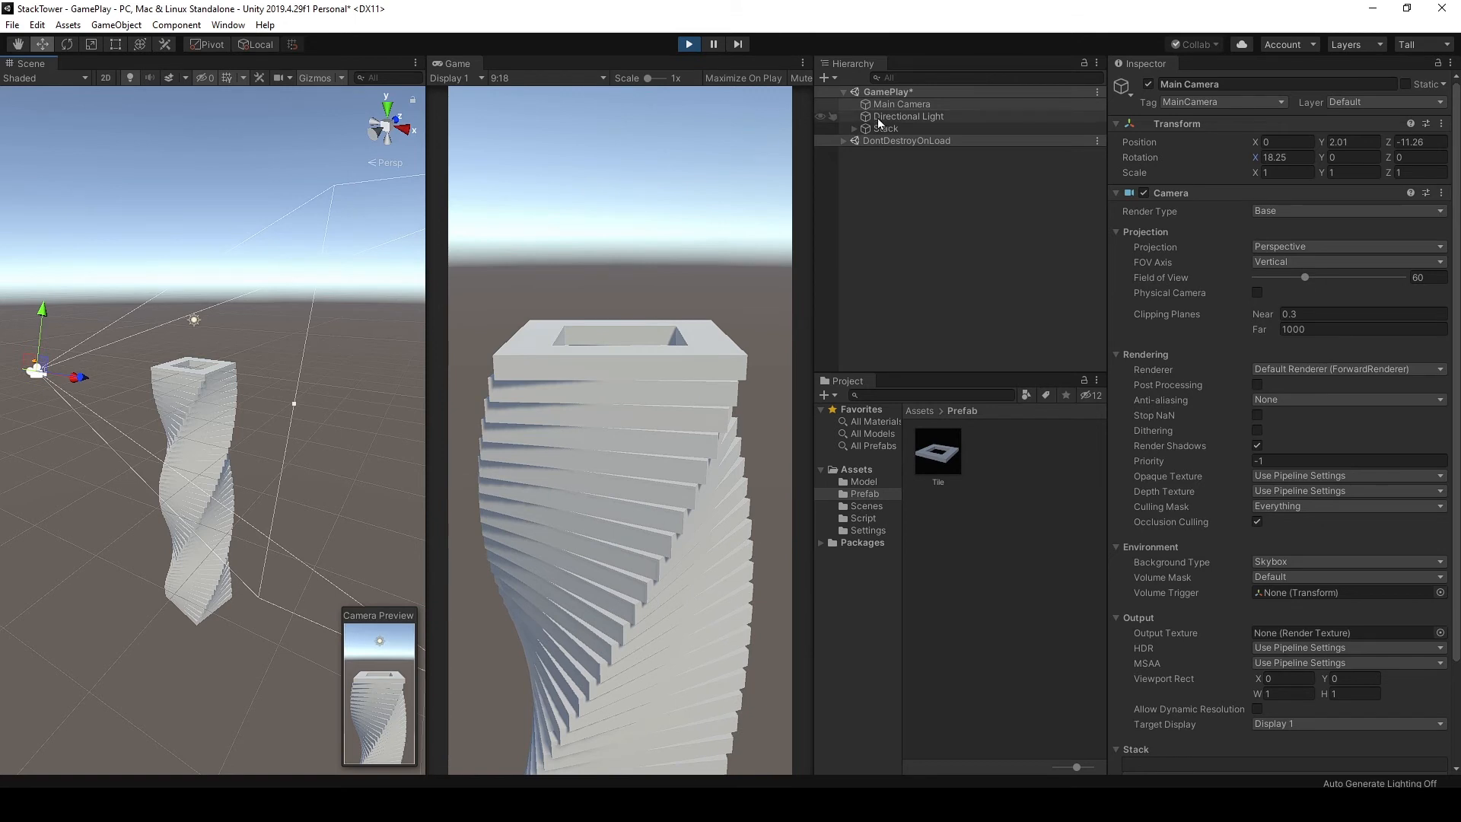
# Step: Copy the Main Camera's Transform component, stop play mode and paste the copied values onto its Transform
pyautogui.click(903, 104)
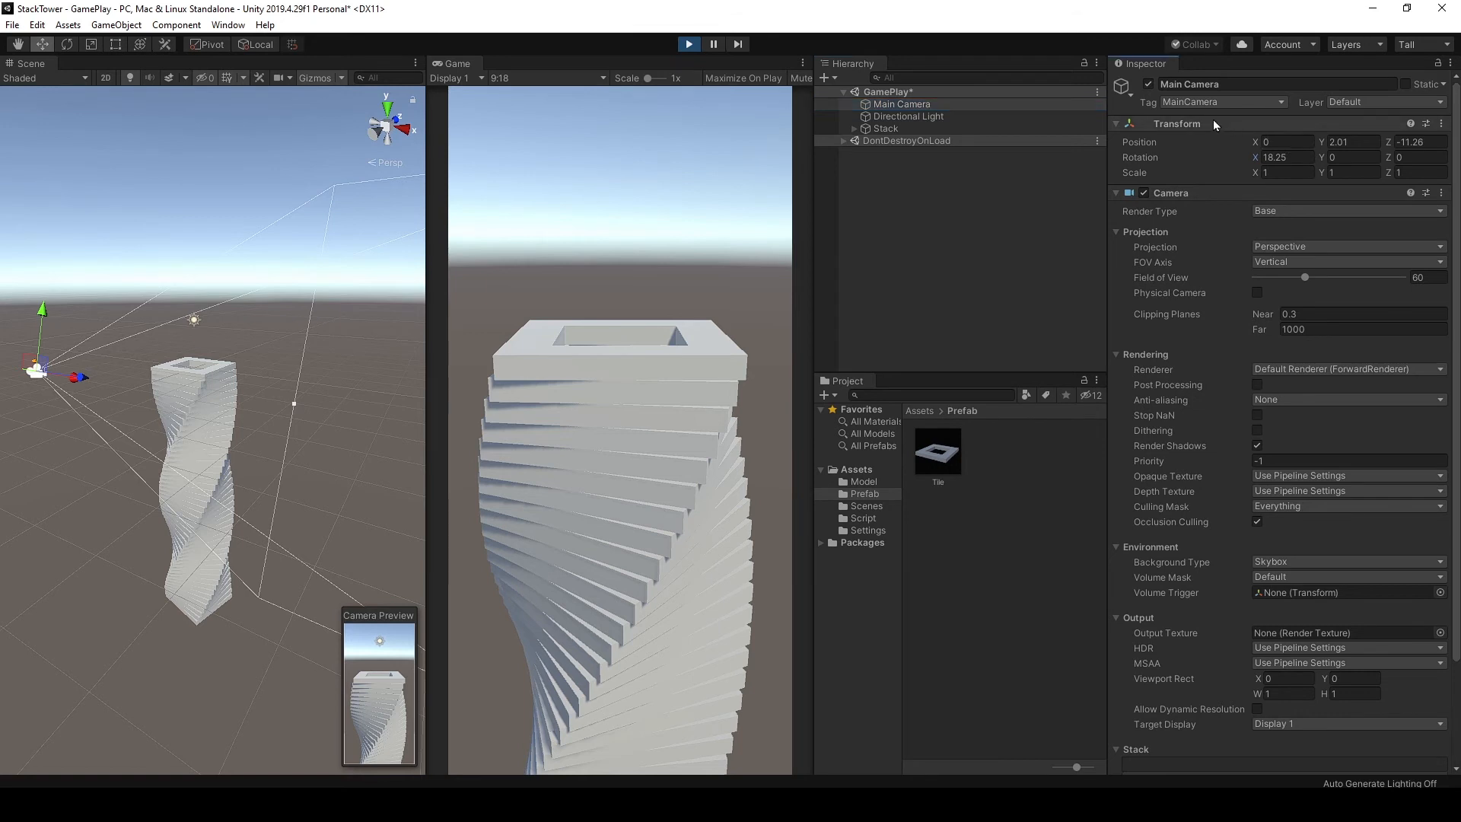
pyautogui.rightClick(1185, 126)
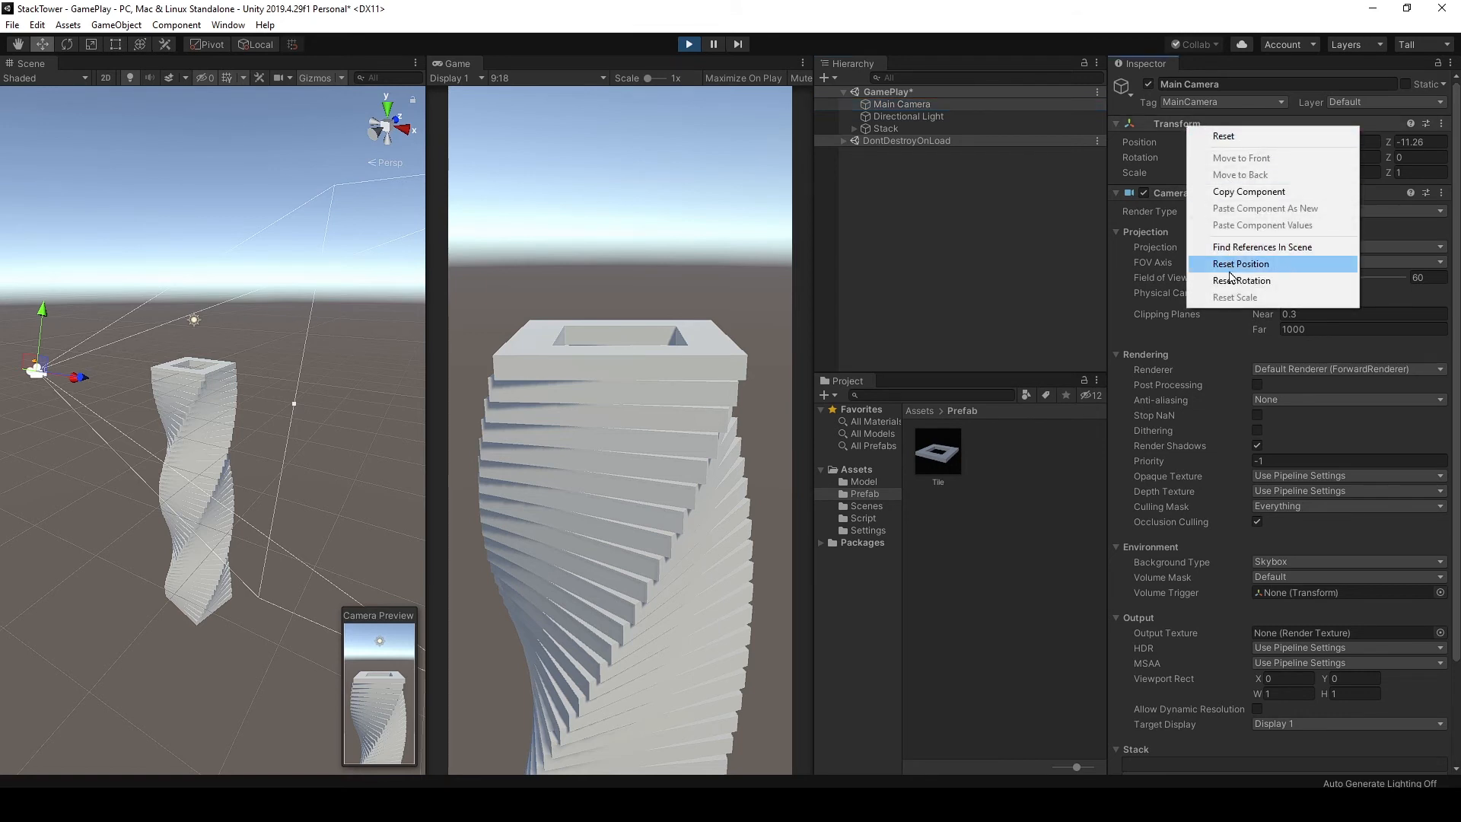
pyautogui.click(1255, 192)
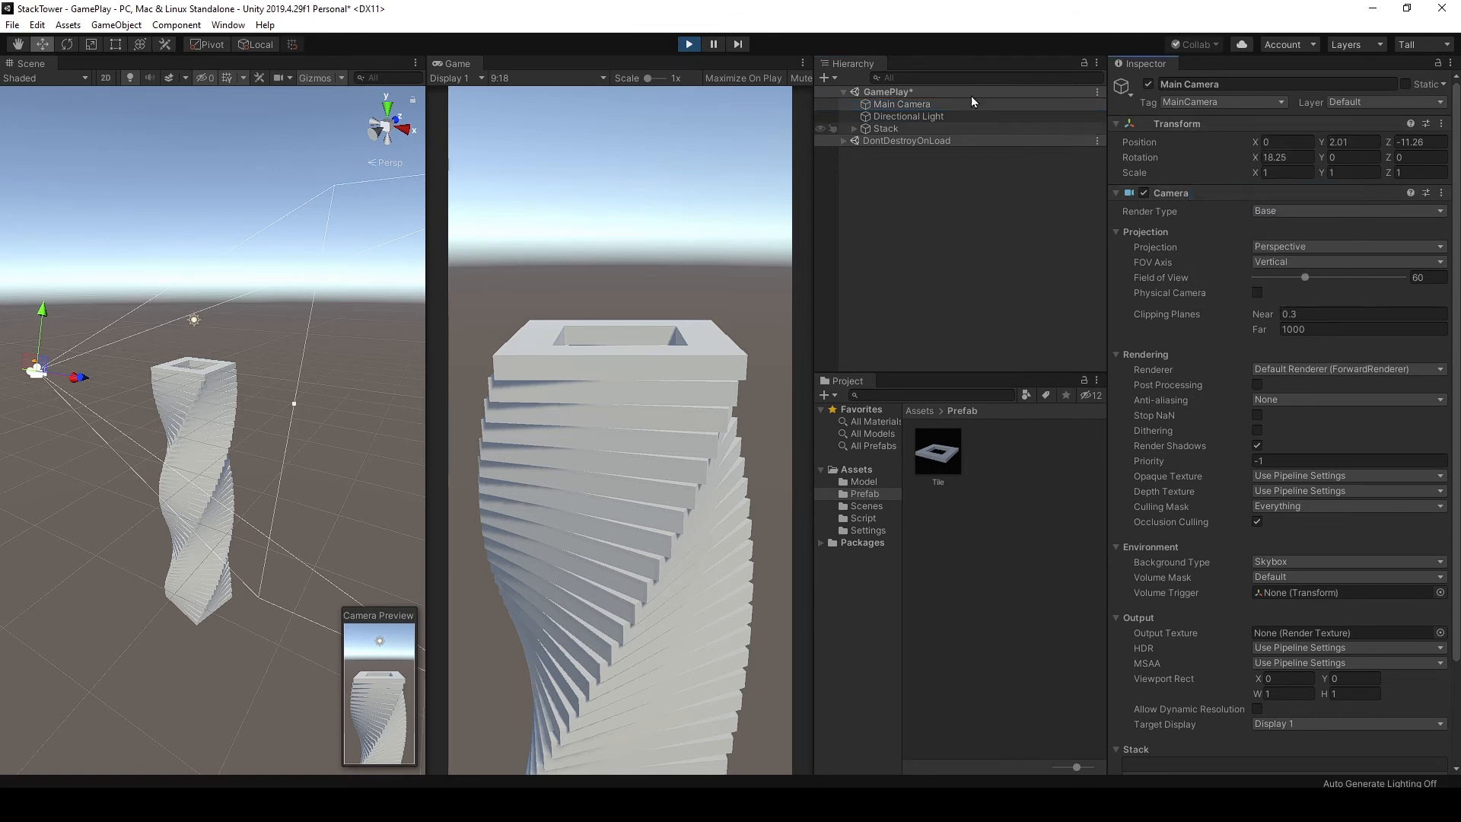
pyautogui.click(685, 44)
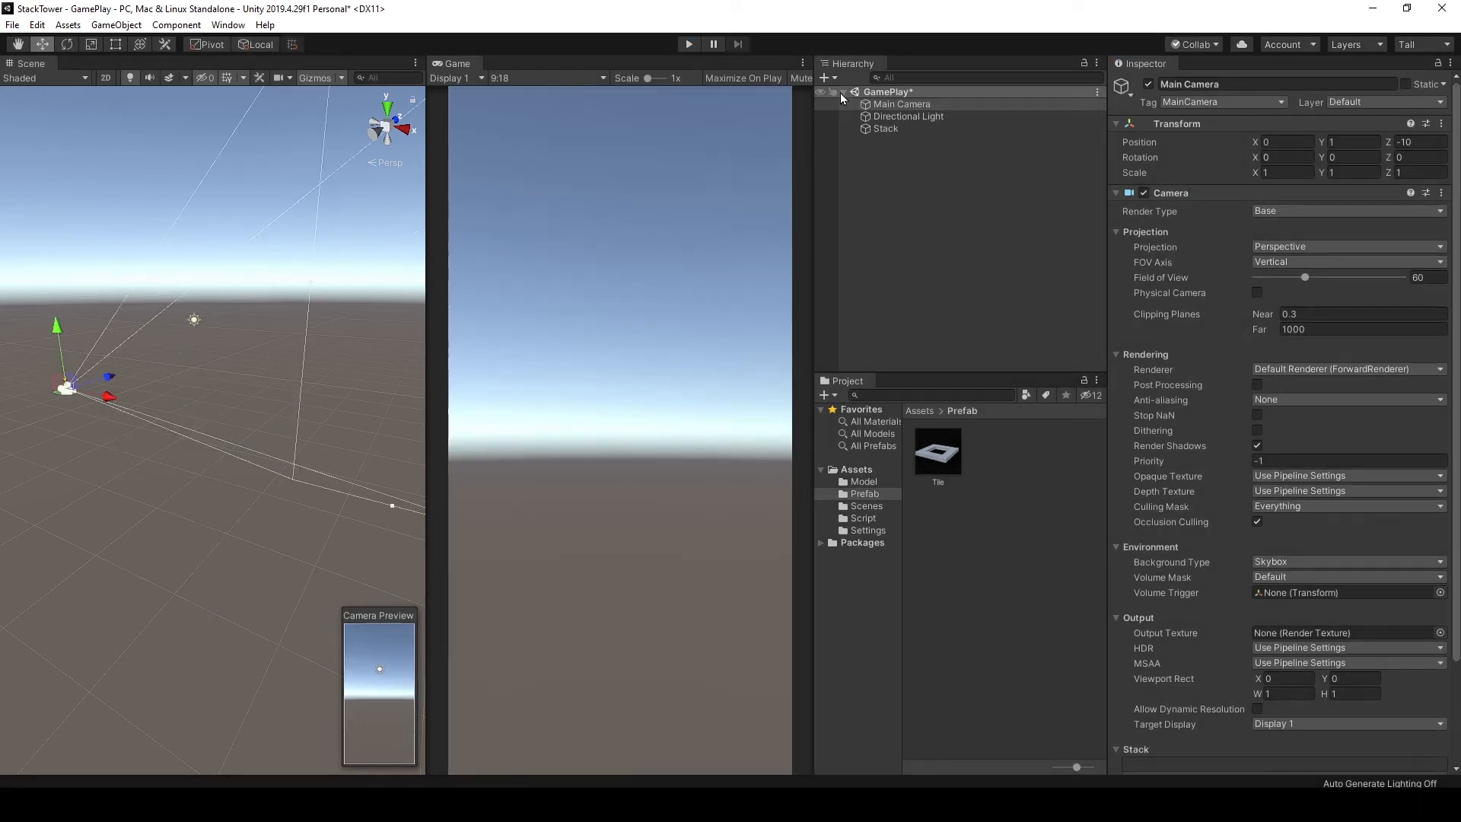
pyautogui.rightClick(1180, 126)
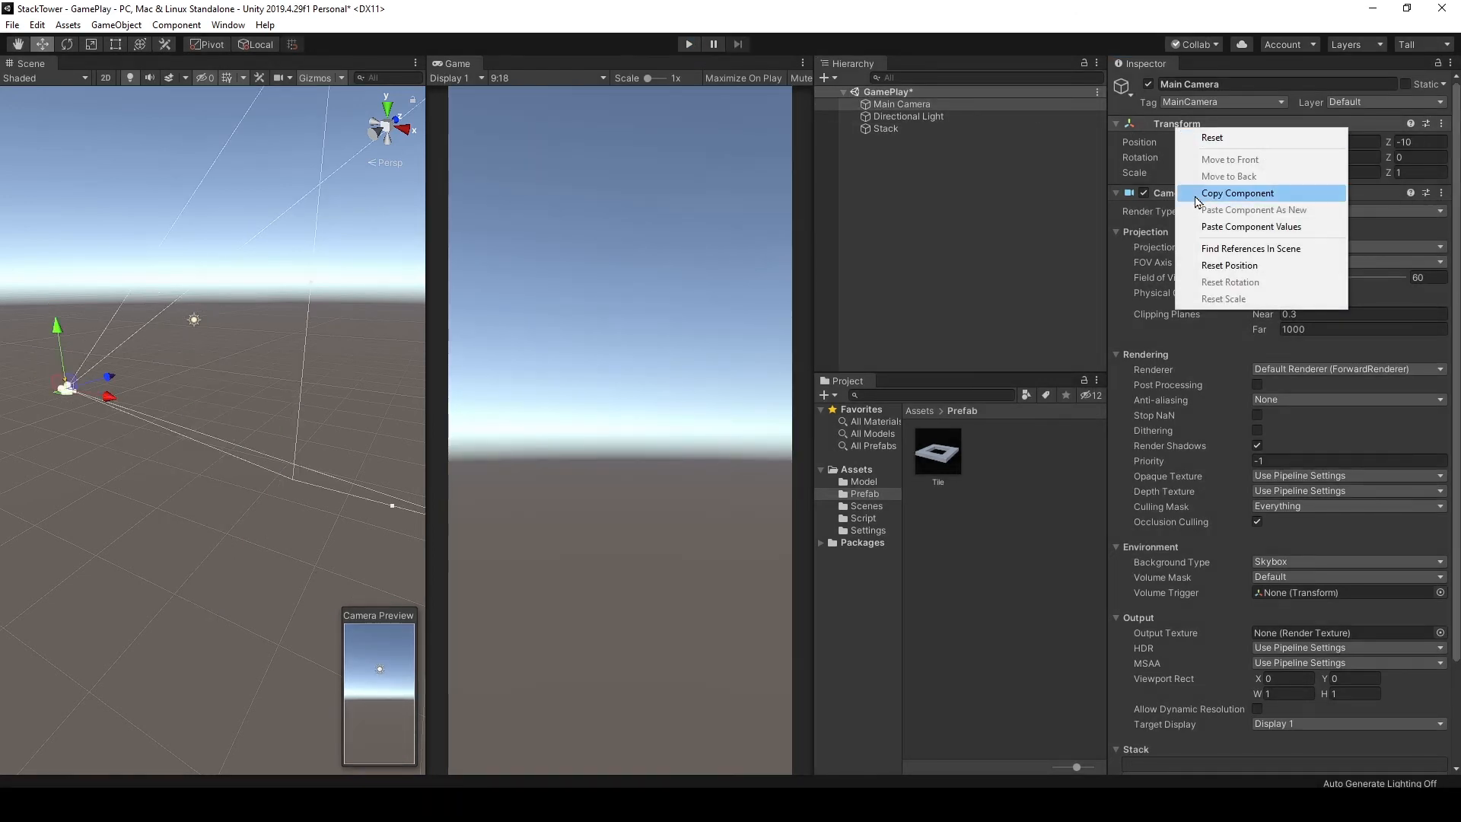
pyautogui.click(1217, 228)
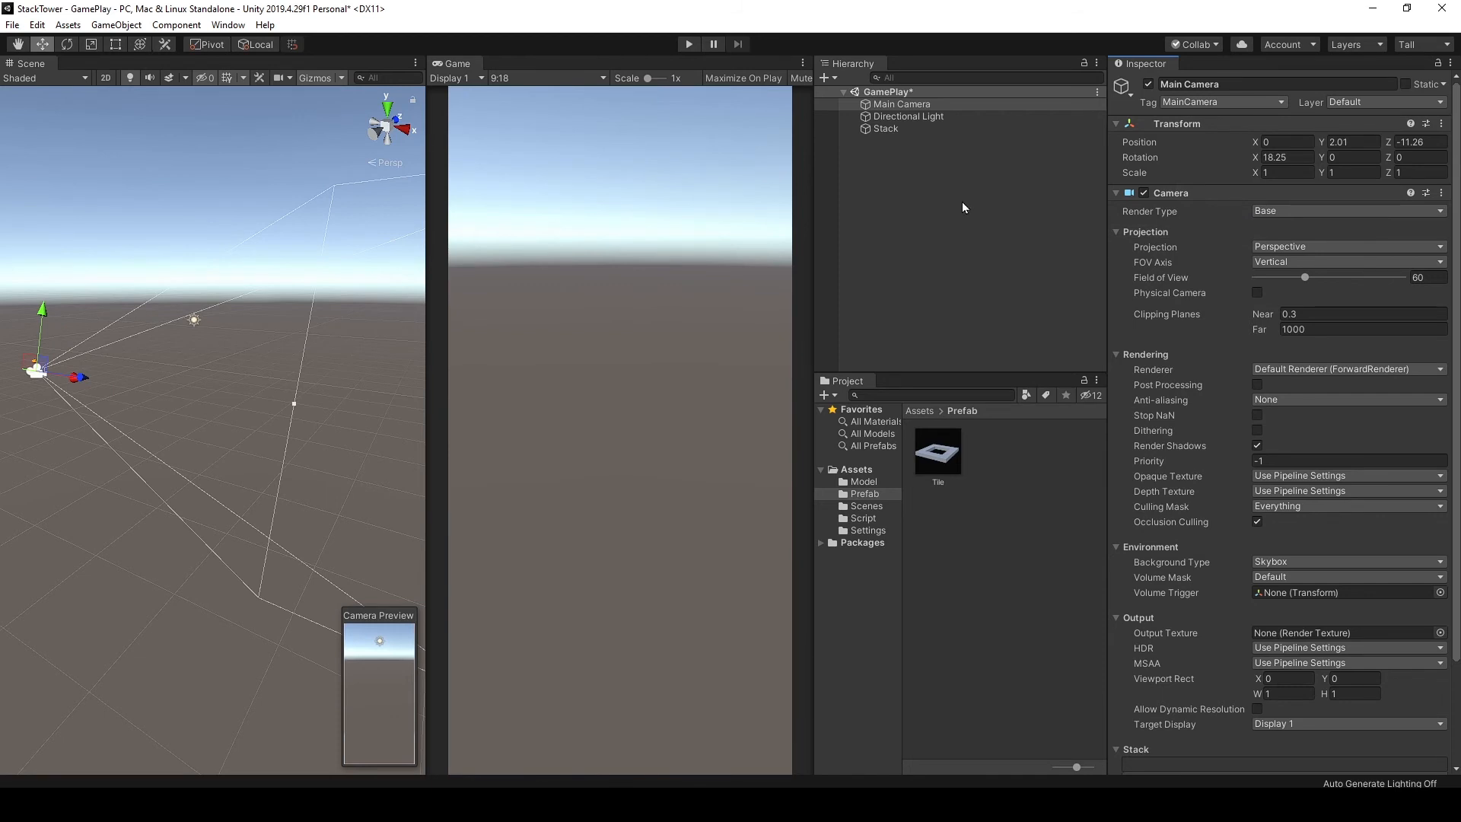
# Step: Set the Main Camera's Background Type to Solid Color with the dark grey background colour 333333
pyautogui.click(897, 131)
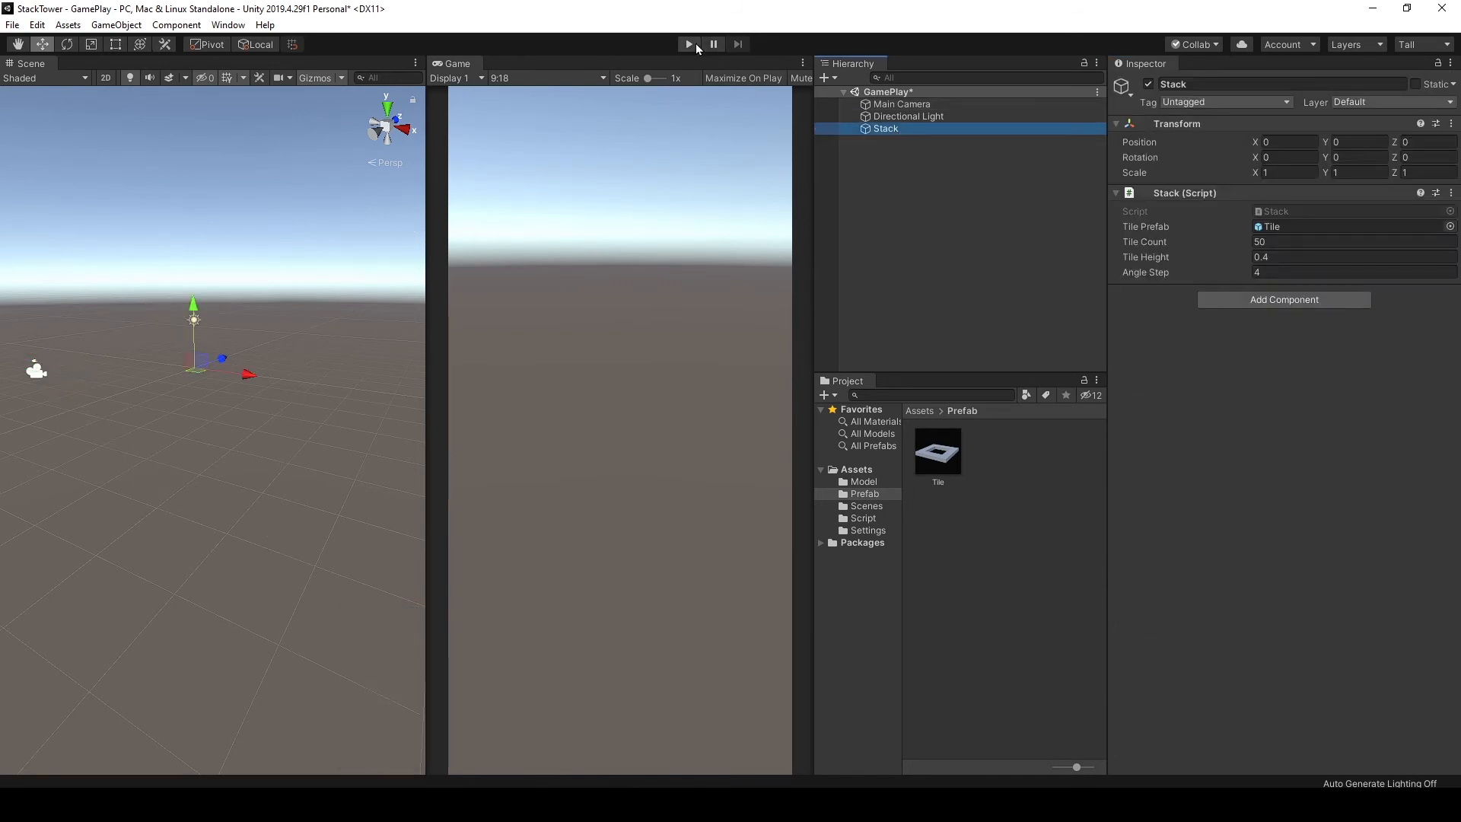
pyautogui.click(881, 105)
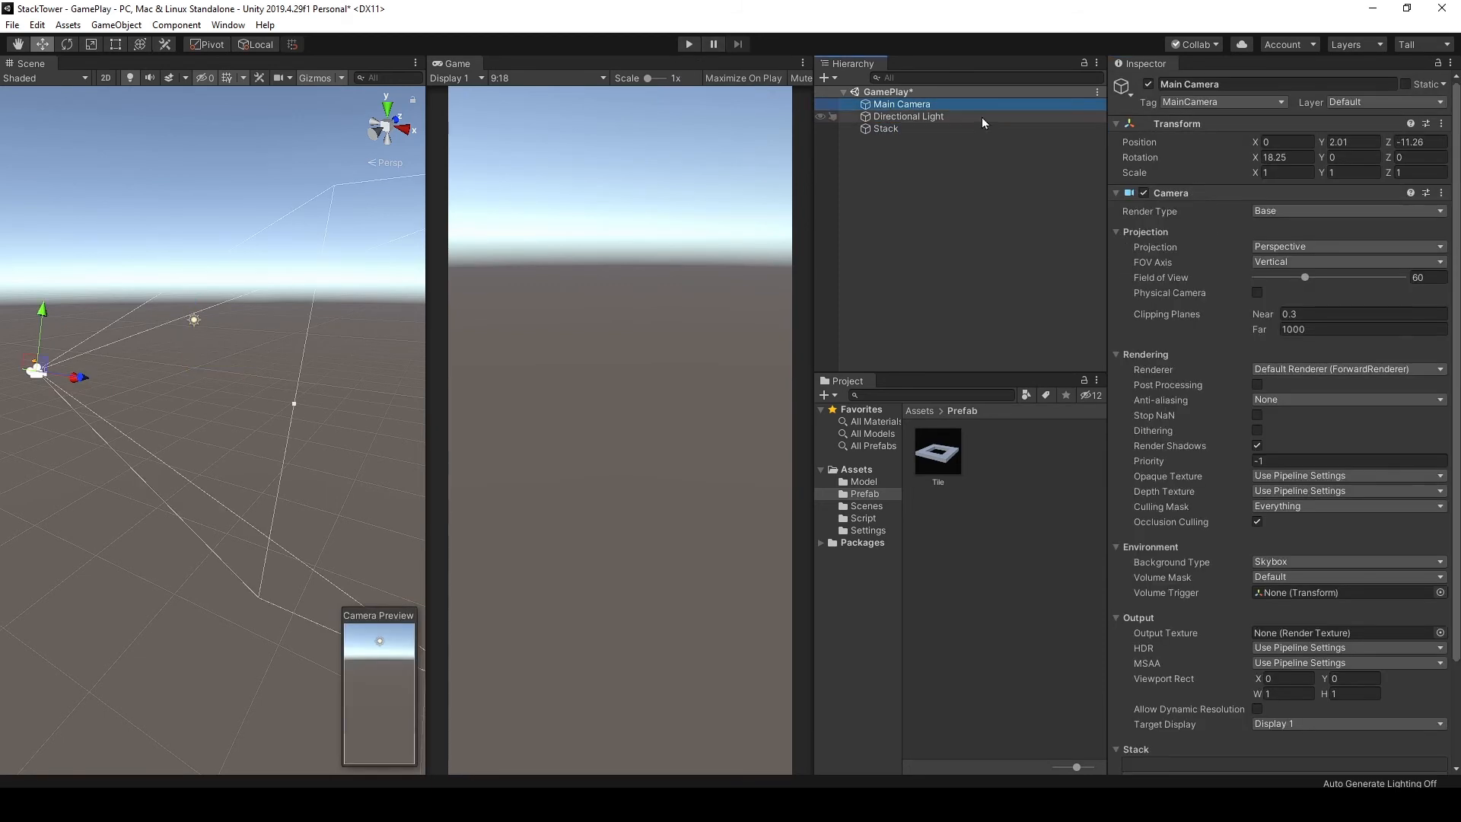
pyautogui.scroll(-3, 1284, 367)
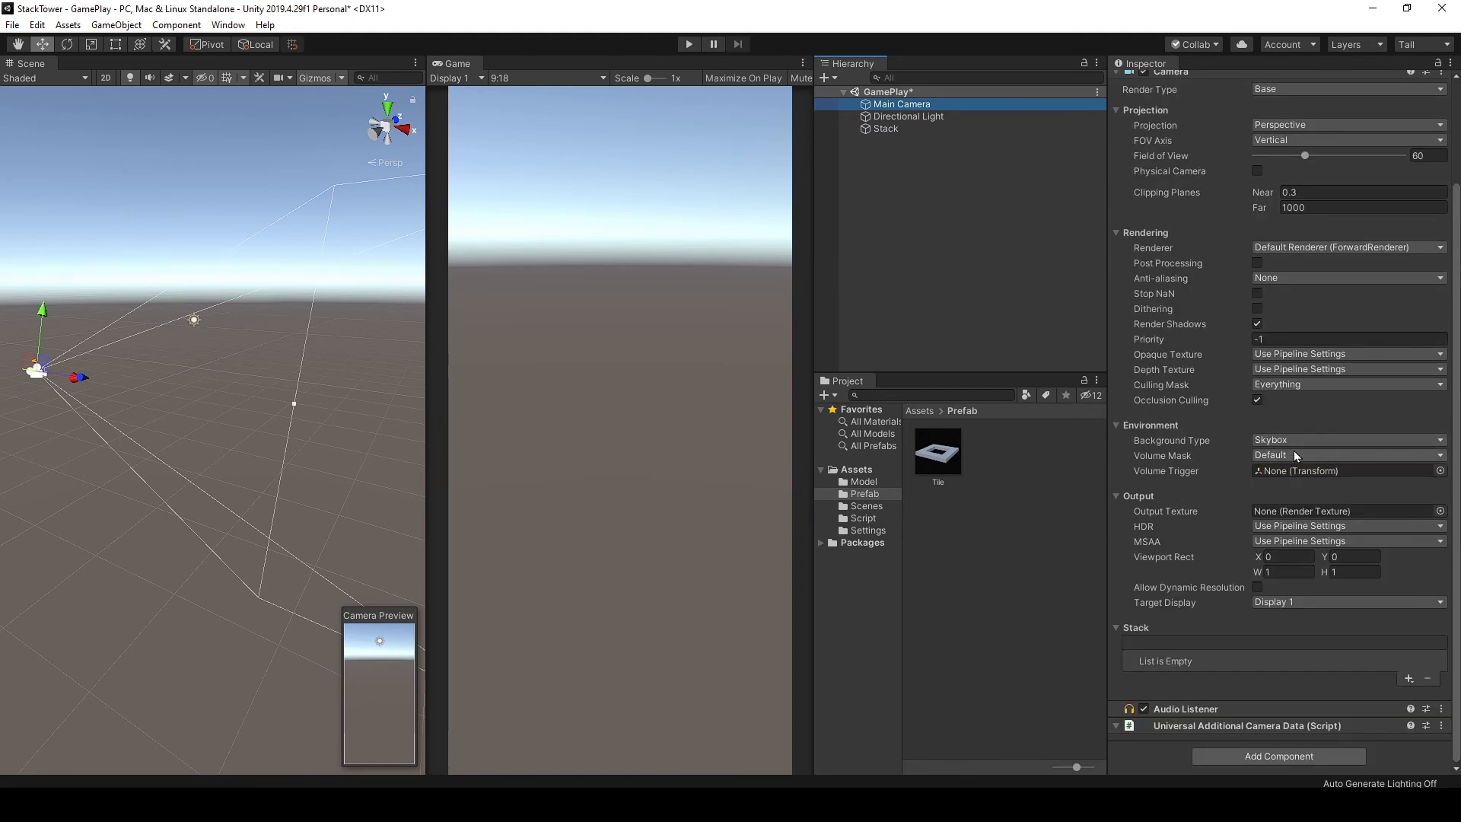
pyautogui.click(1265, 440)
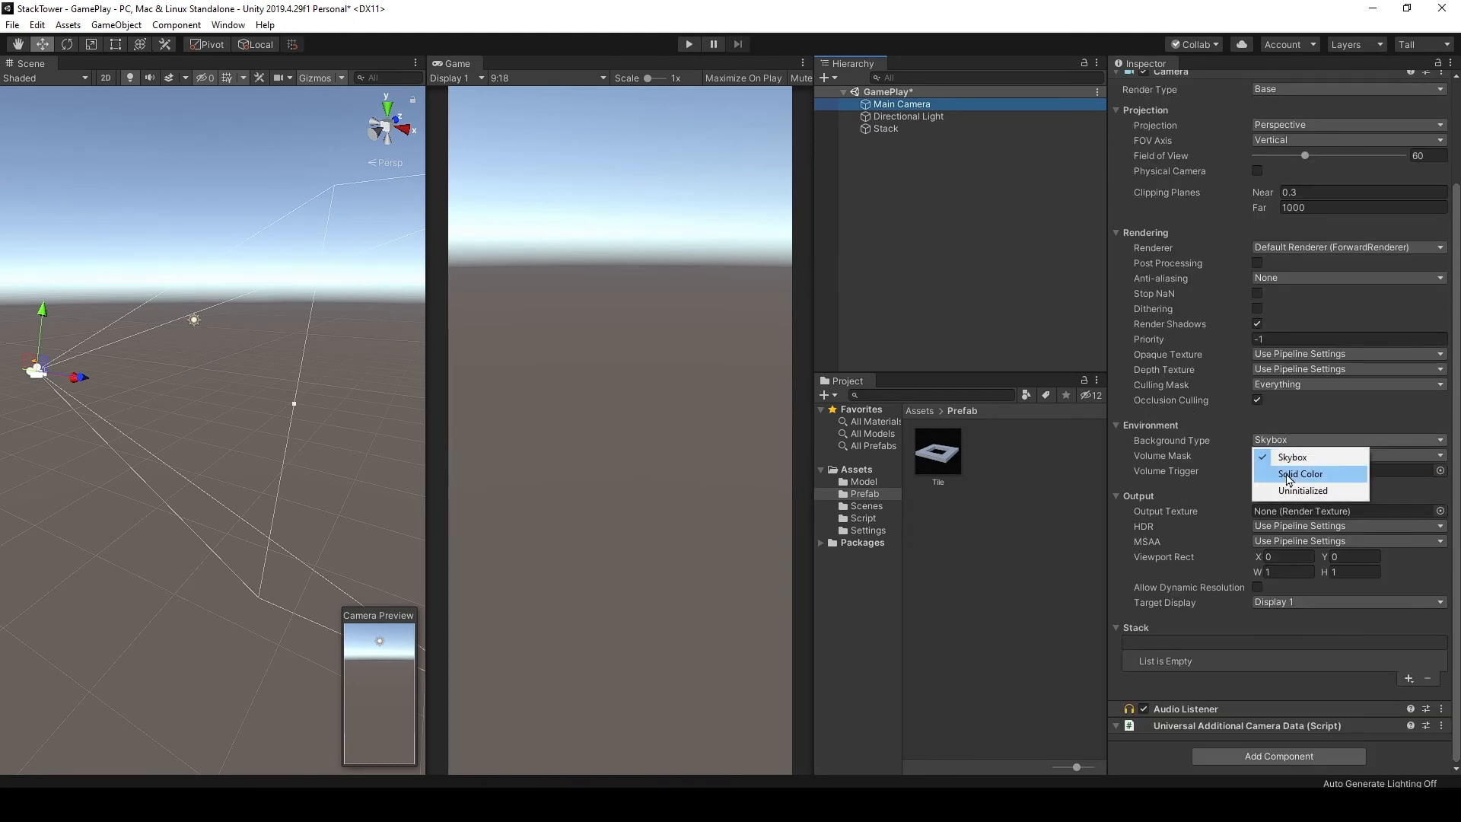
pyautogui.click(1288, 475)
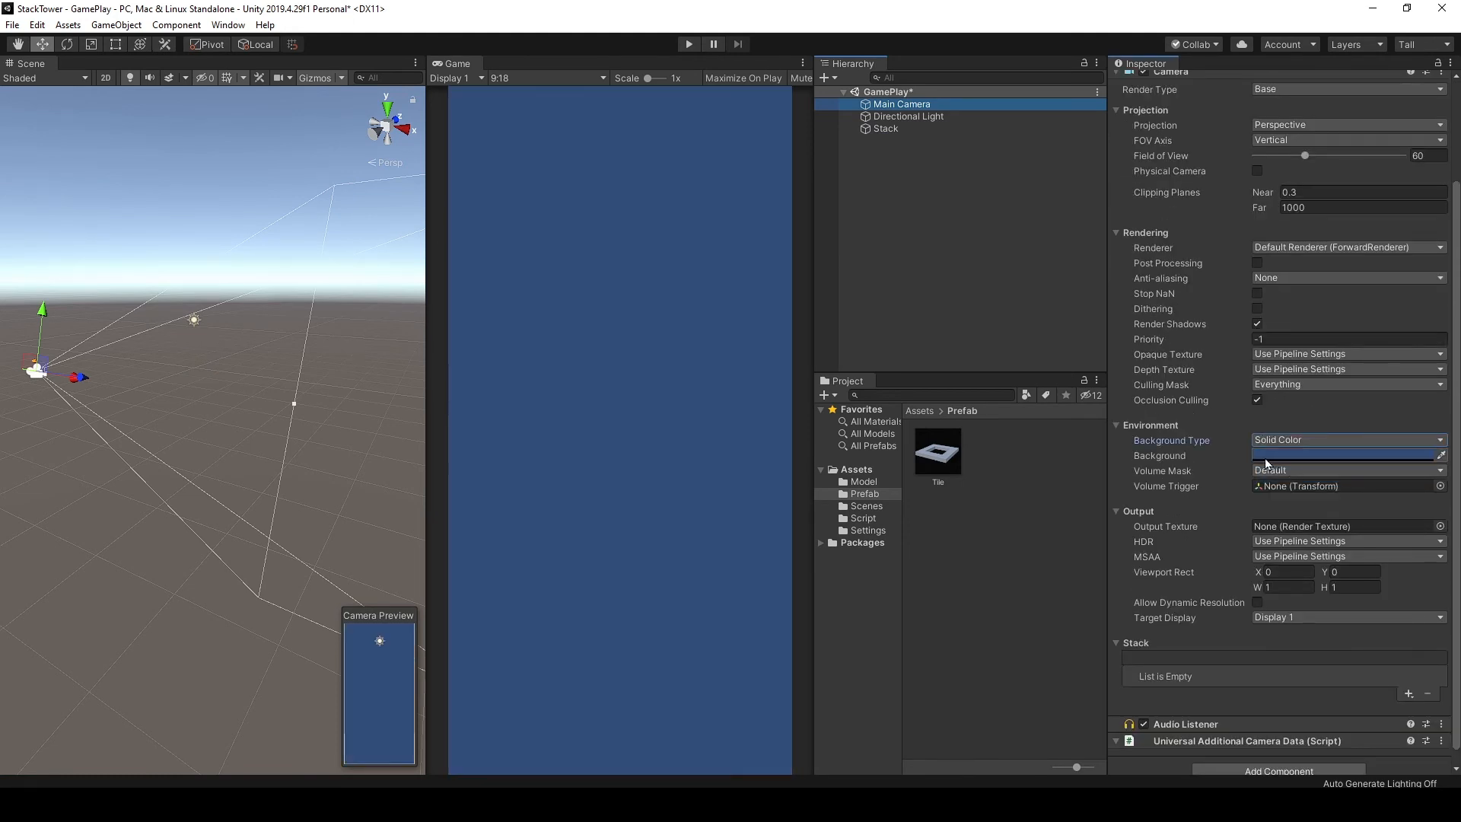
pyautogui.click(1263, 455)
pyautogui.moveTo(1320, 375)
pyautogui.mouseDown()
pyautogui.moveTo(1330, 364)
pyautogui.moveTo(1324, 379)
pyautogui.mouseUp()
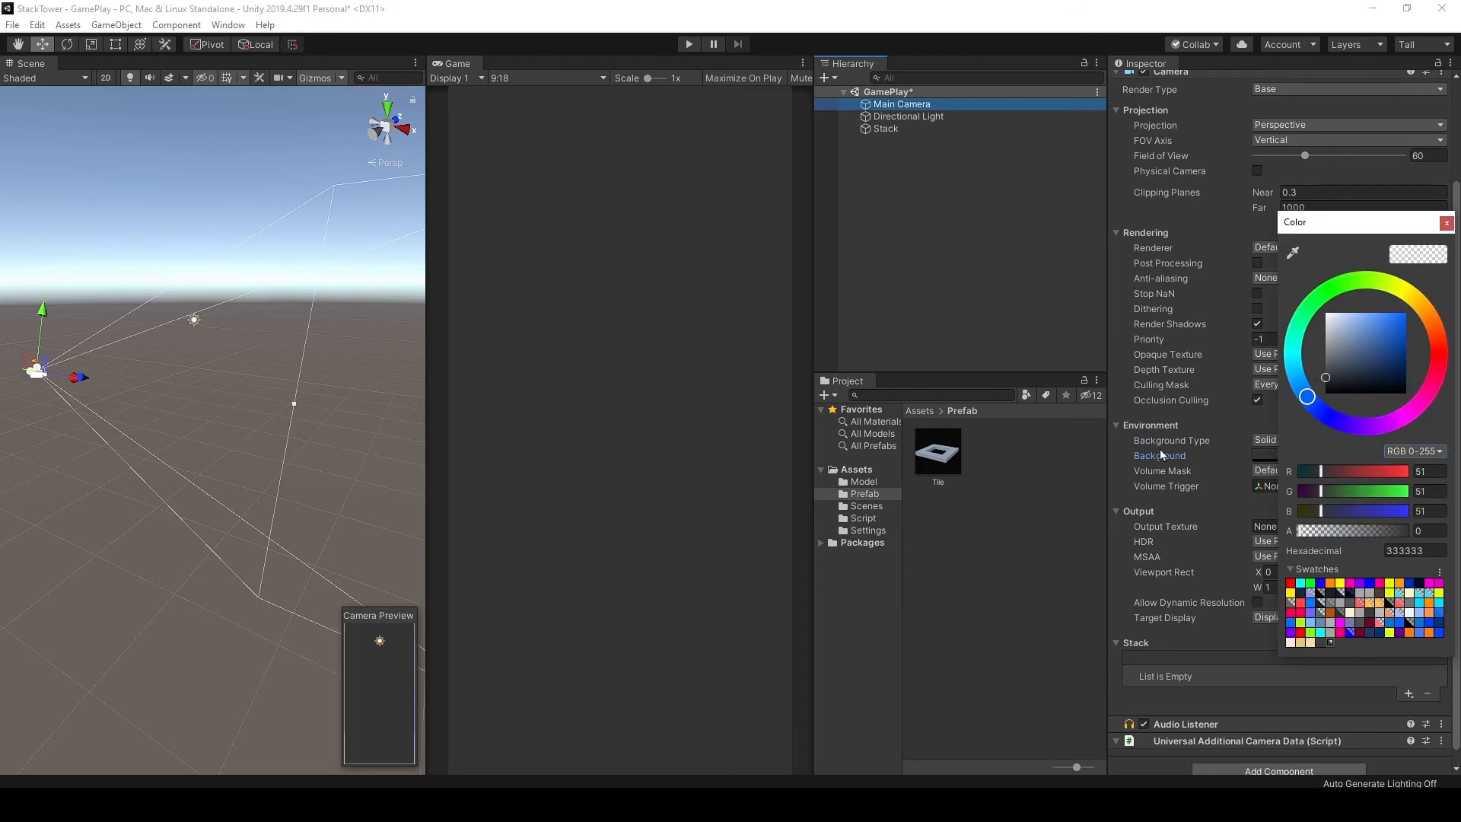
pyautogui.click(1016, 499)
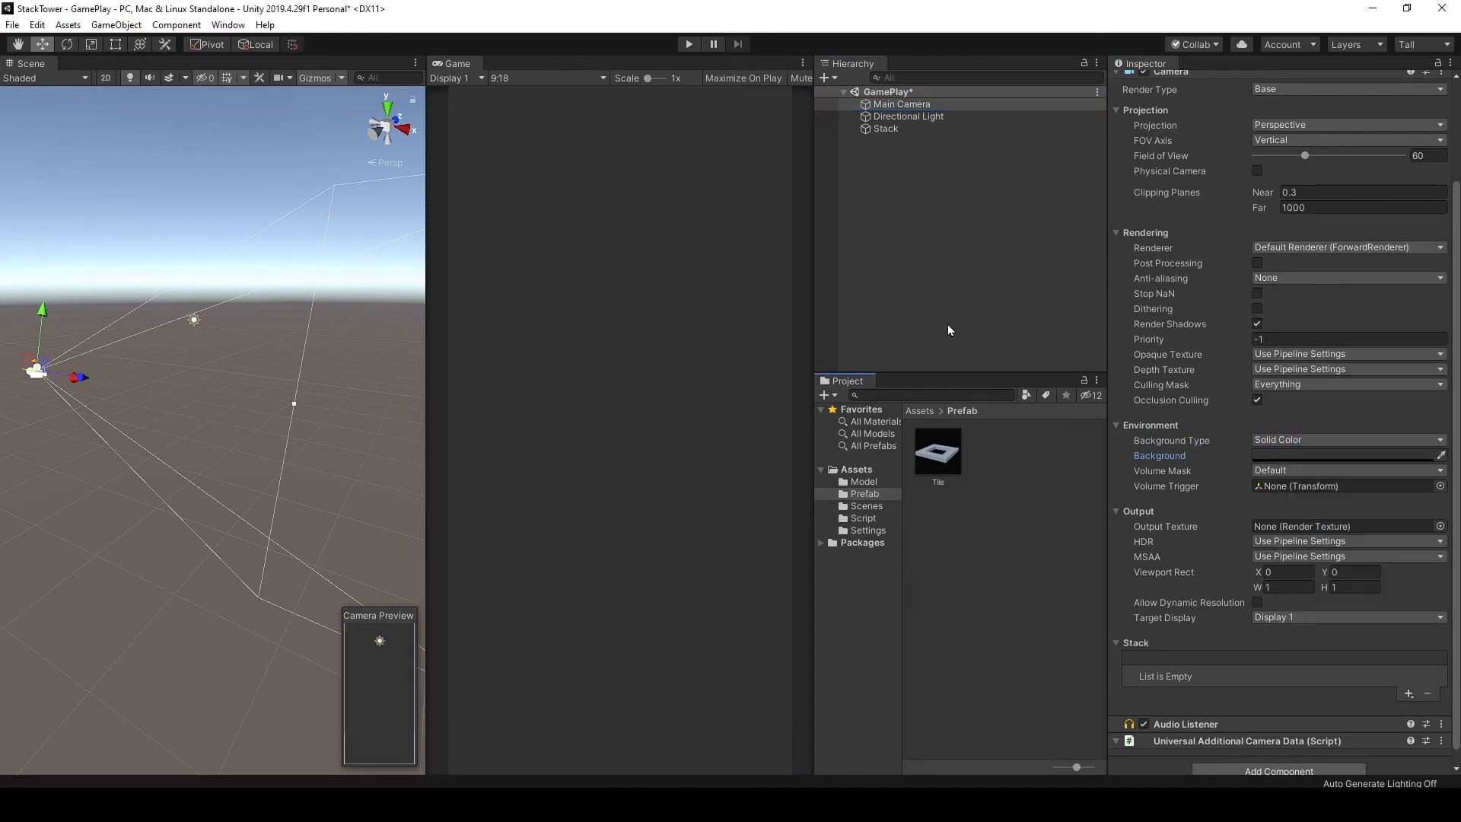
# Step: Play the scene and check how the camera frames the tower against the solid background
pyautogui.click(687, 44)
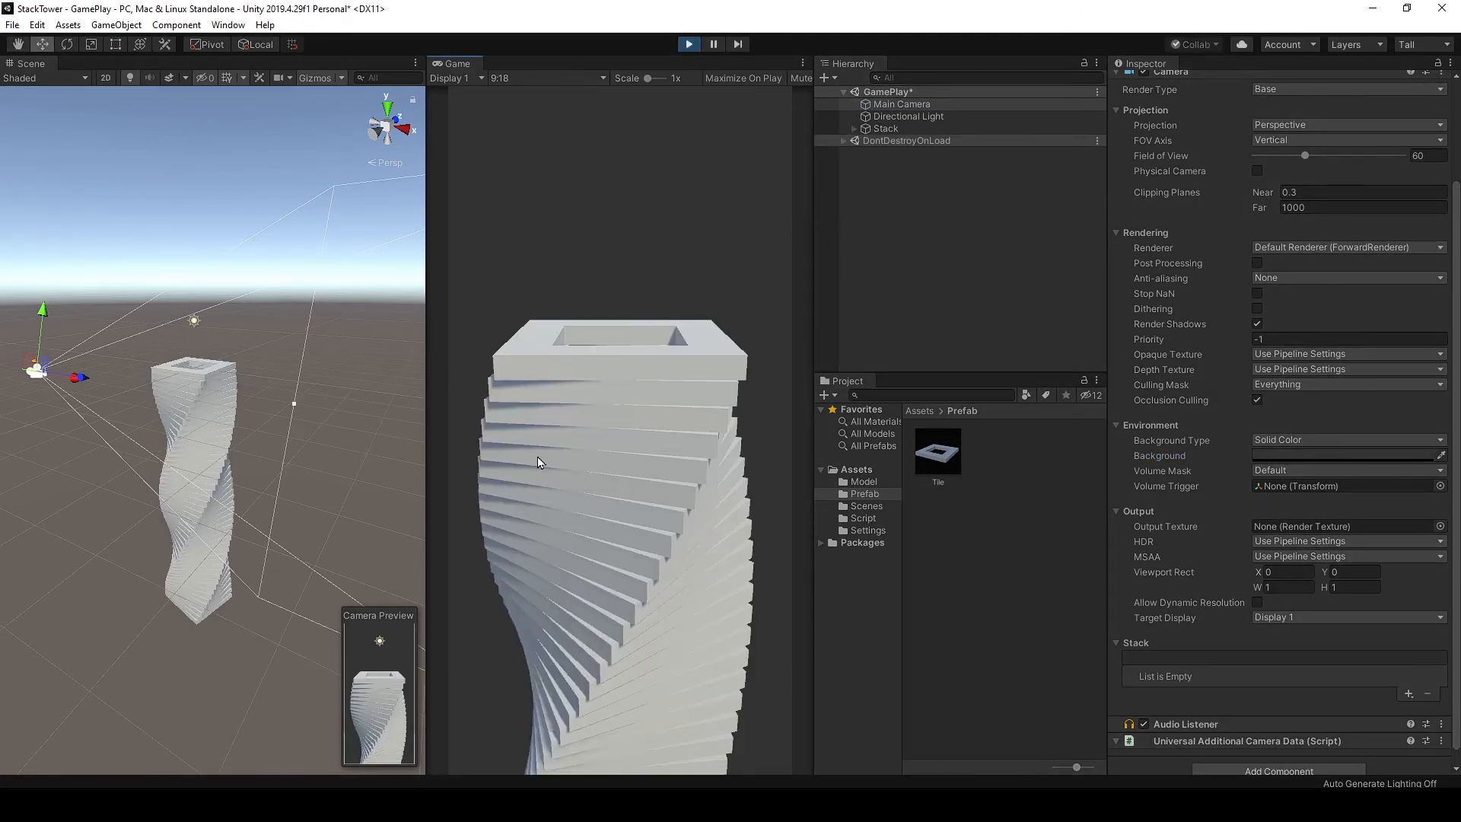
pyautogui.scroll(-4, 129, 437)
pyautogui.moveTo(129, 436); pyautogui.dragTo(148, 475, button='middle')
pyautogui.scroll(3, 147, 475)
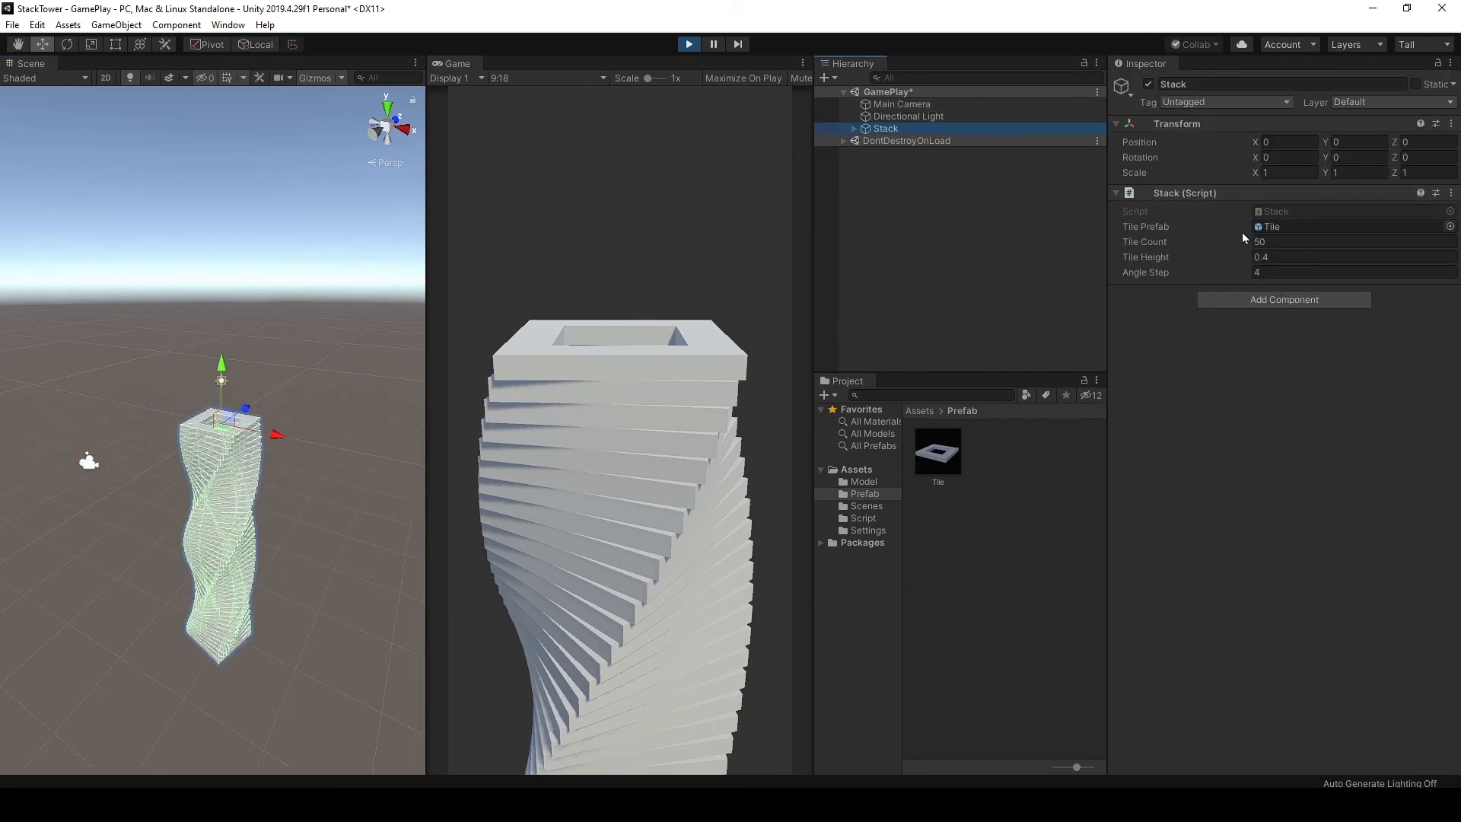
# Step: Stop play mode, set the Stack component's Angle Step to 40, and test the tower in a short play session
pyautogui.click(1268, 242)
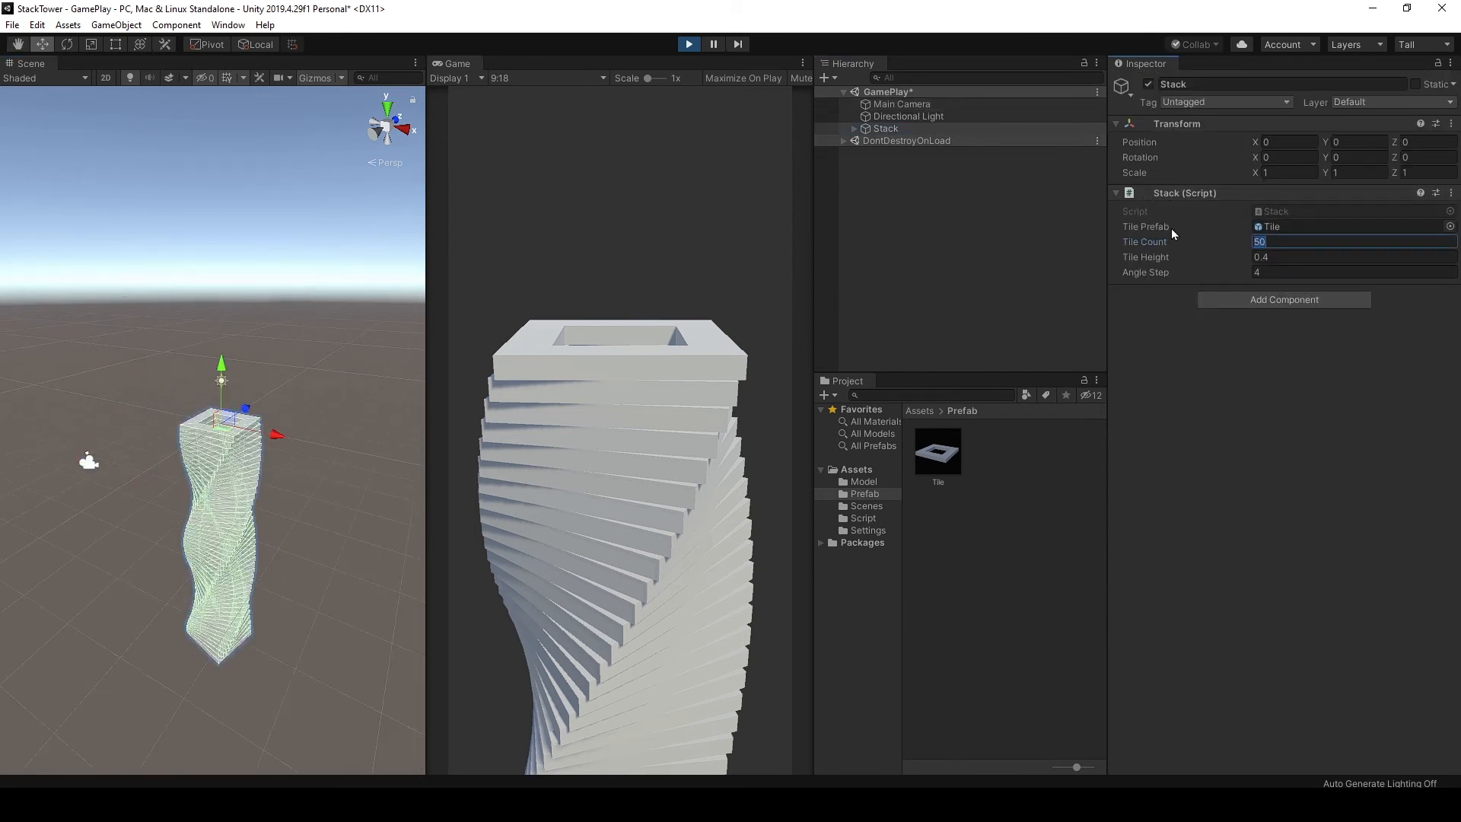
pyautogui.click(1248, 272)
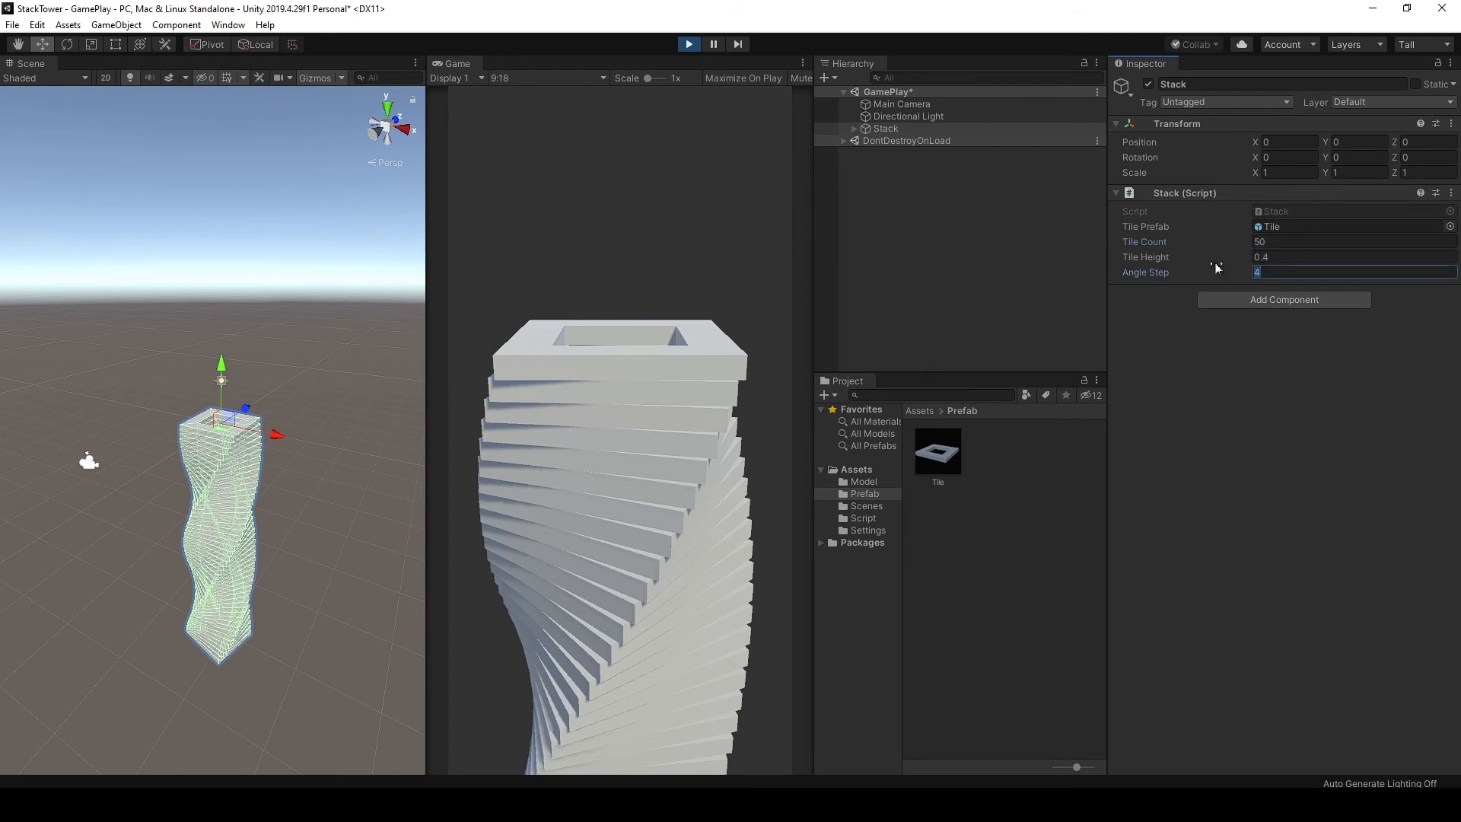
pyautogui.click(694, 44)
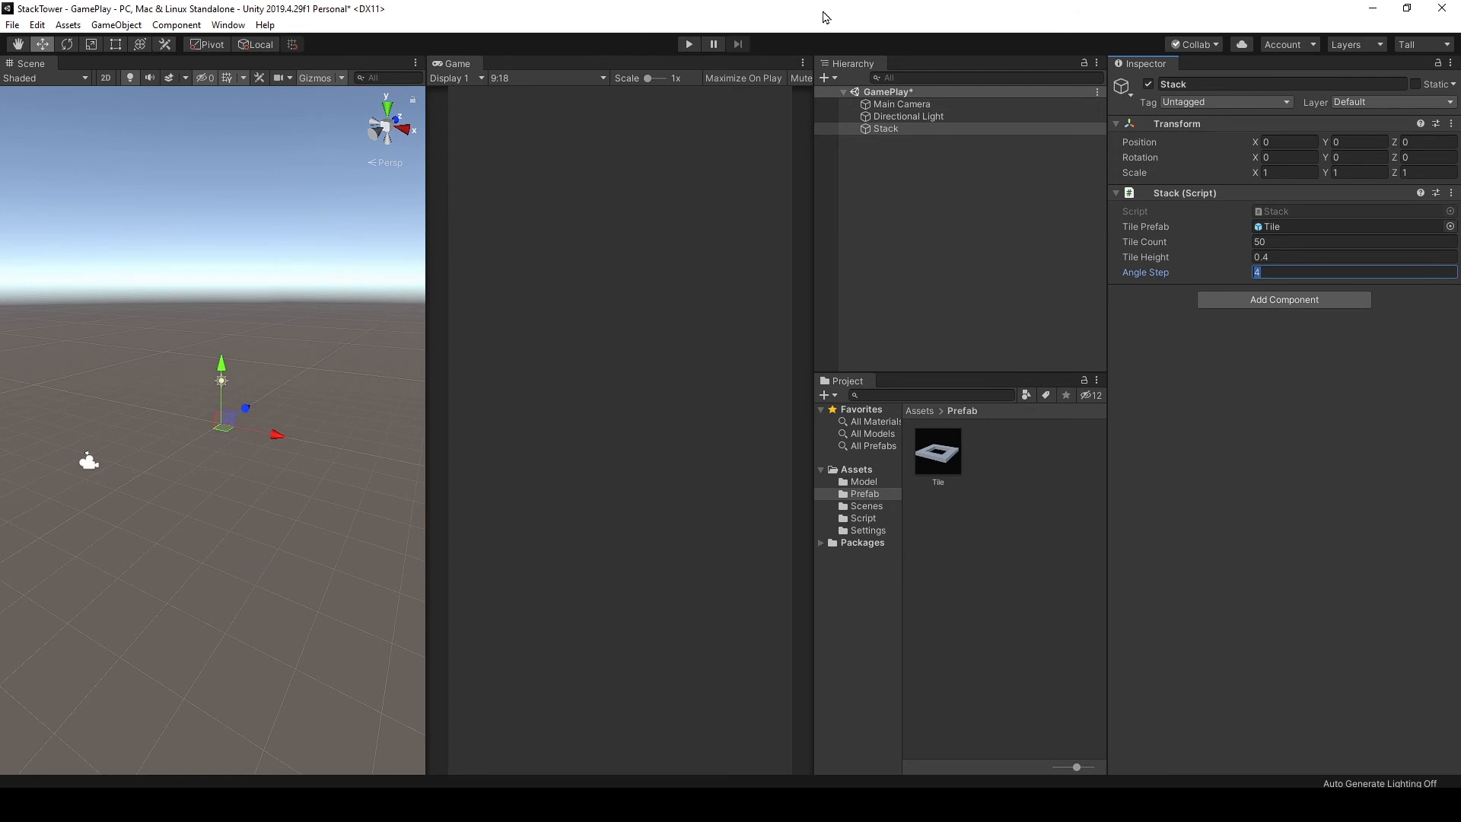
pyautogui.write('0')
pyautogui.click(690, 45)
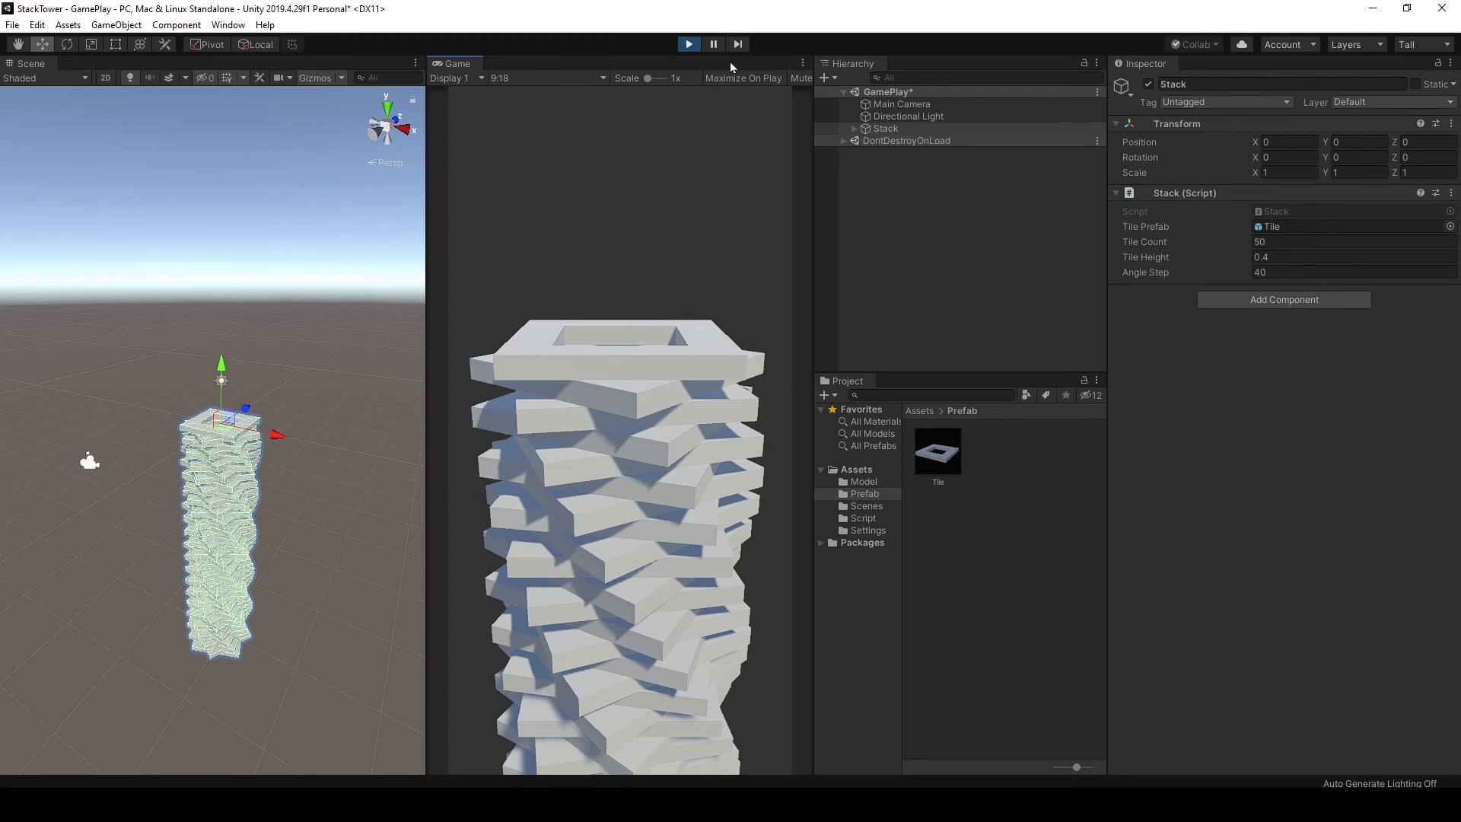
pyautogui.click(689, 45)
# Step: Stop play mode and create a new folder named Material in the Assets folder
pyautogui.click(898, 198)
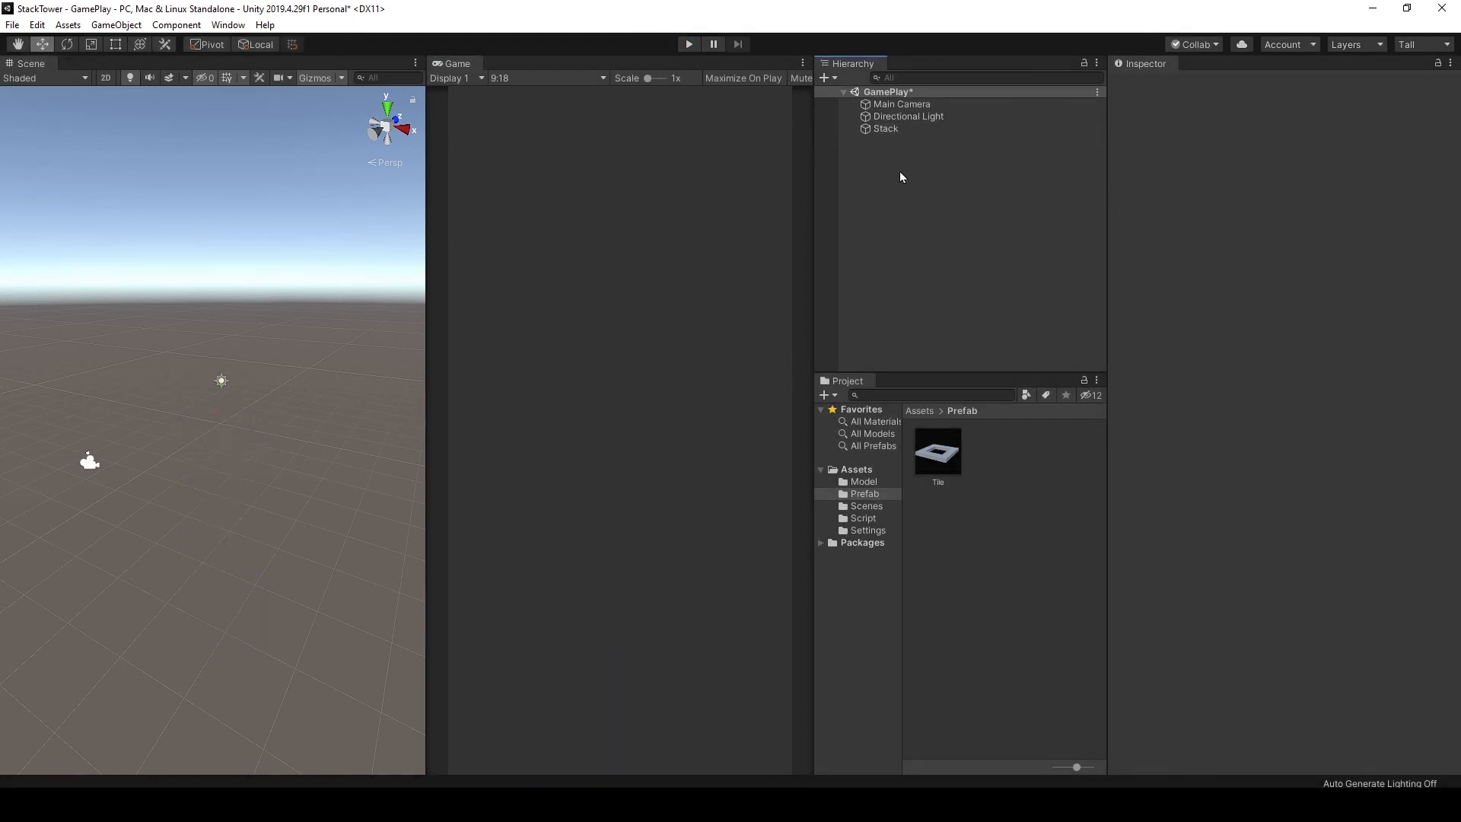
pyautogui.click(936, 455)
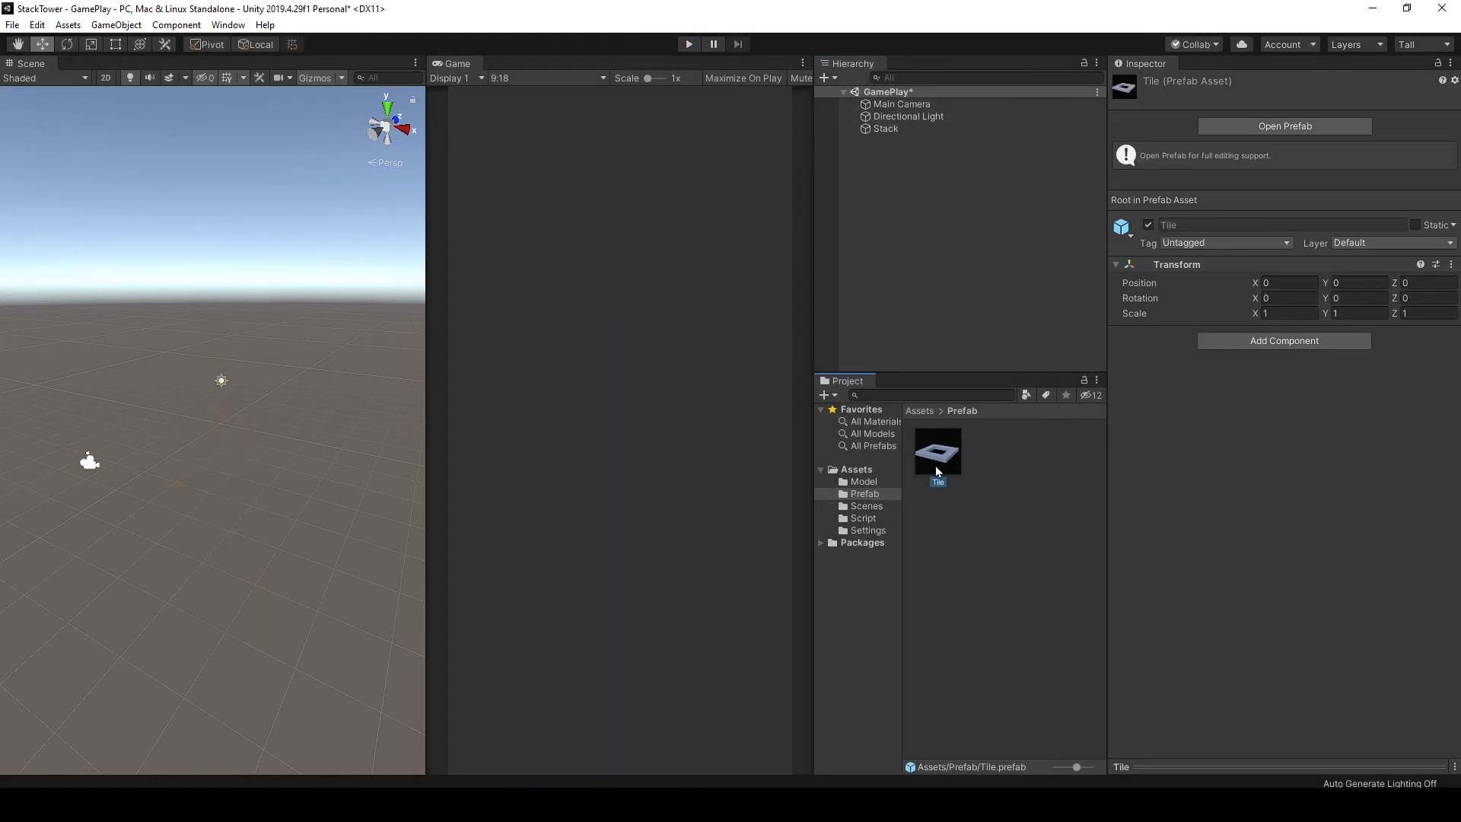
pyautogui.click(919, 411)
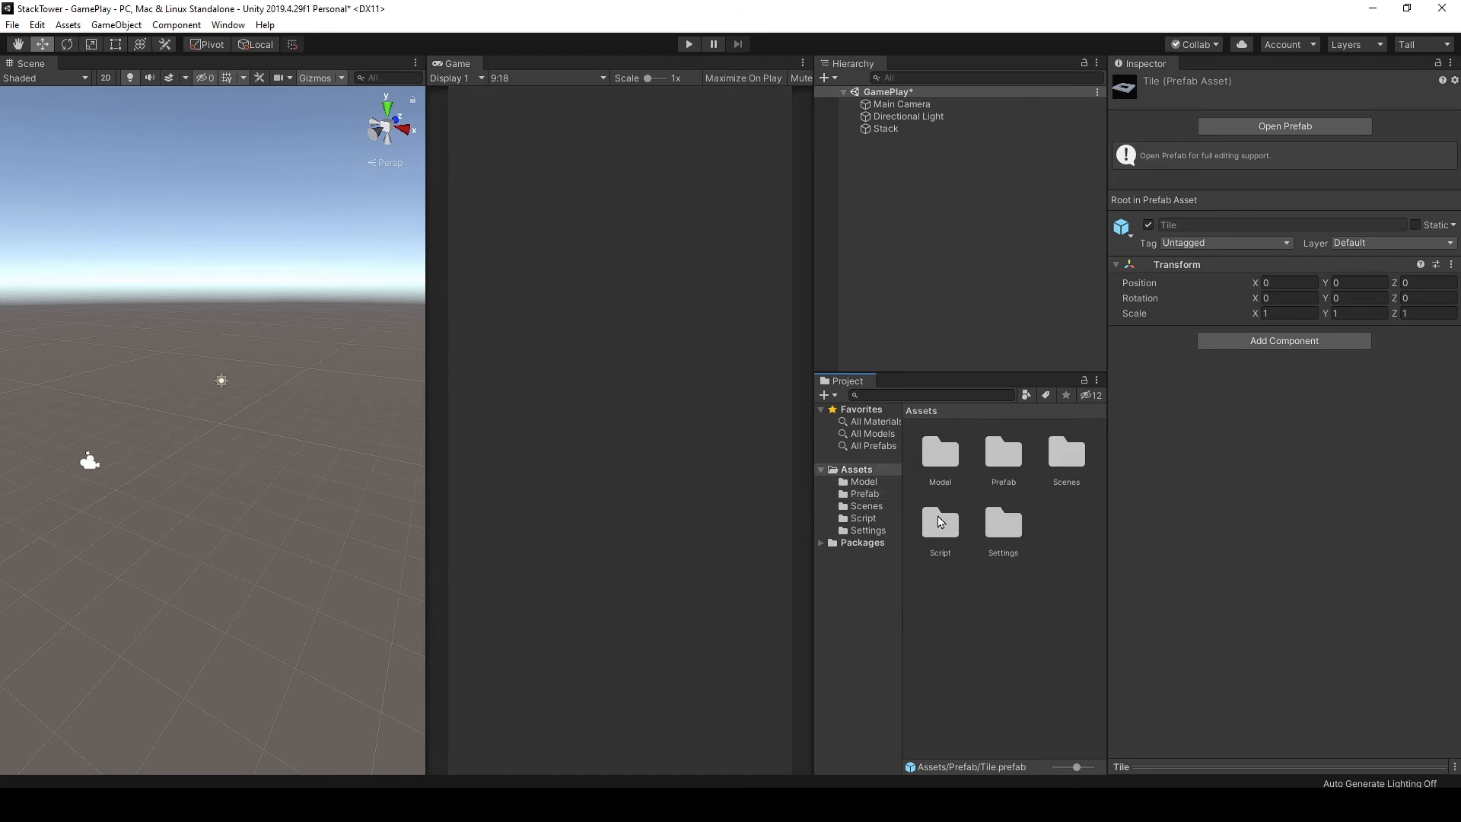
pyautogui.rightClick(963, 593)
pyautogui.moveTo(1050, 218)
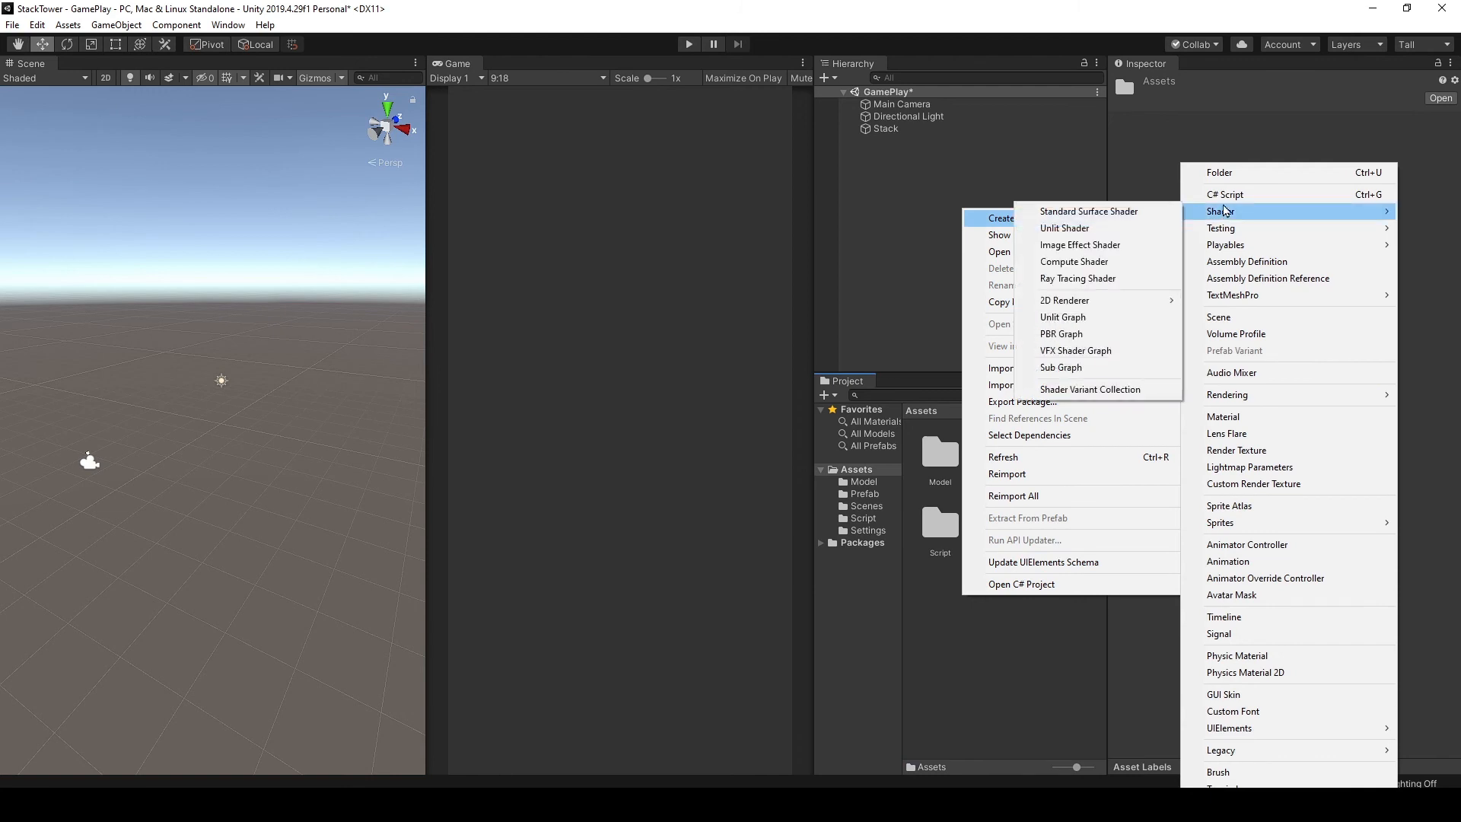
pyautogui.click(1217, 173)
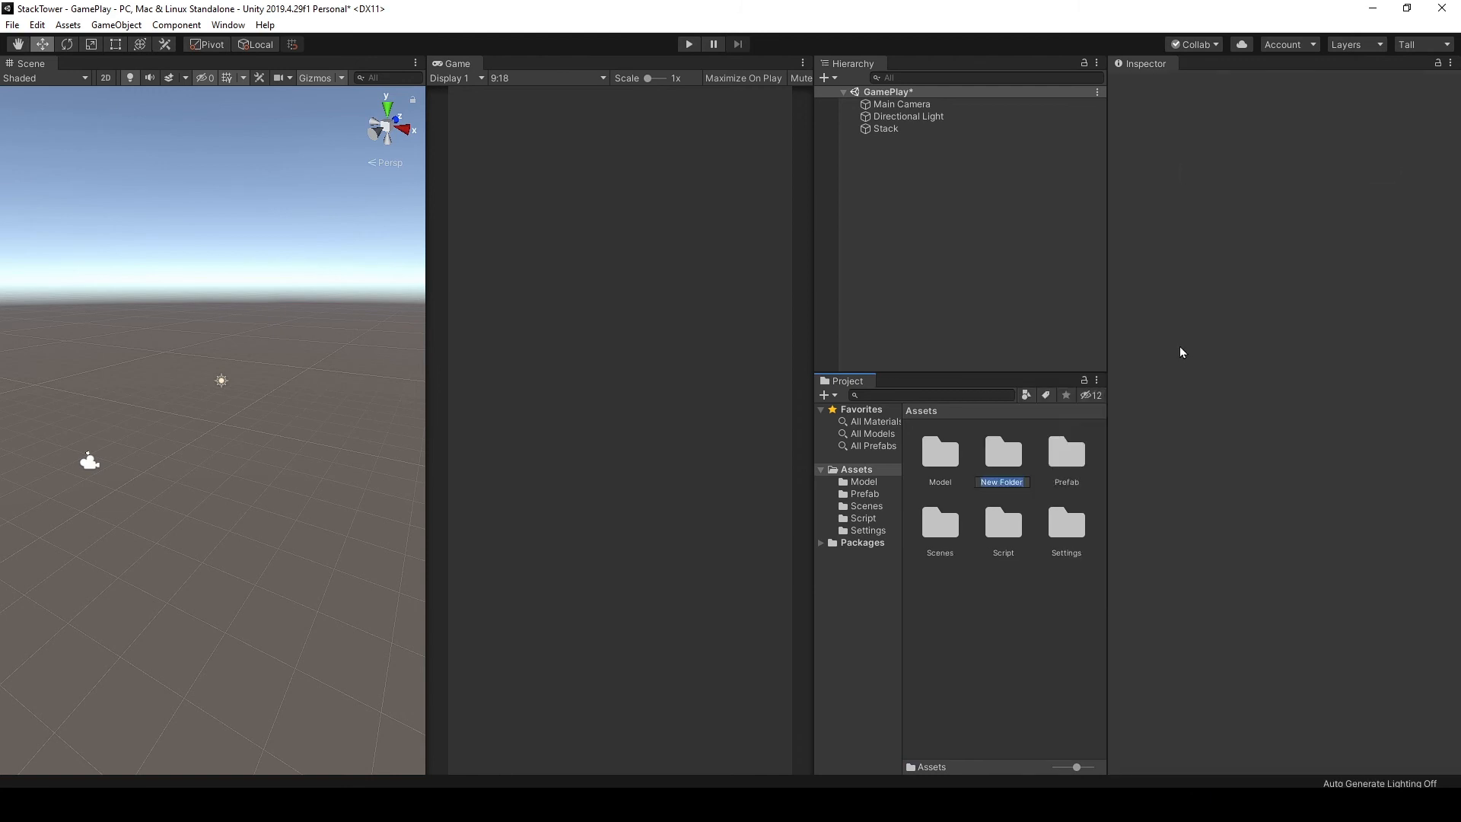
pyautogui.write('Material')
# Step: Create a material named Normal inside the Material folder
pyautogui.doubleClick(999, 435)
pyautogui.rightClick(973, 442)
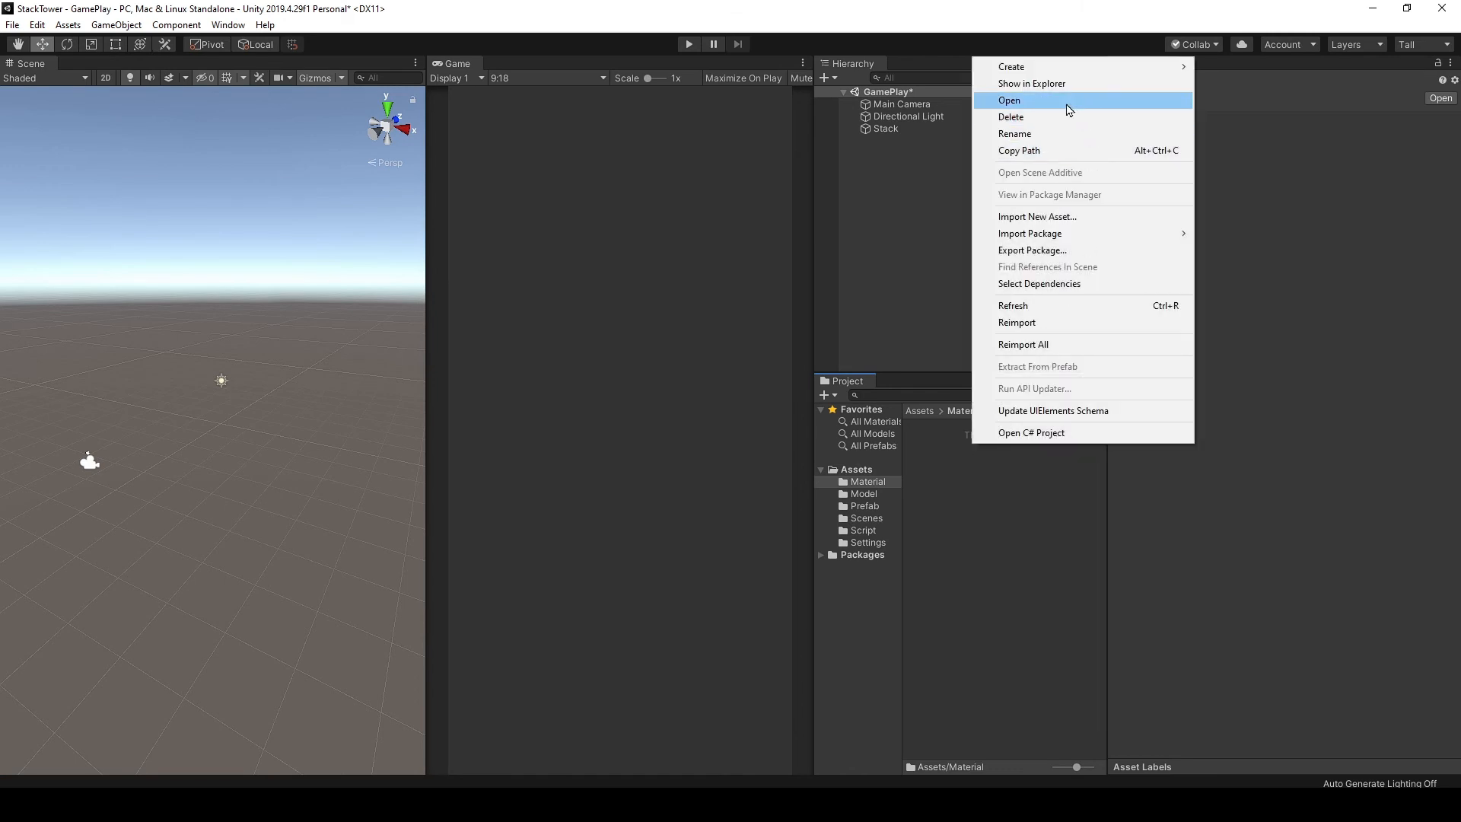
pyautogui.moveTo(1126, 66)
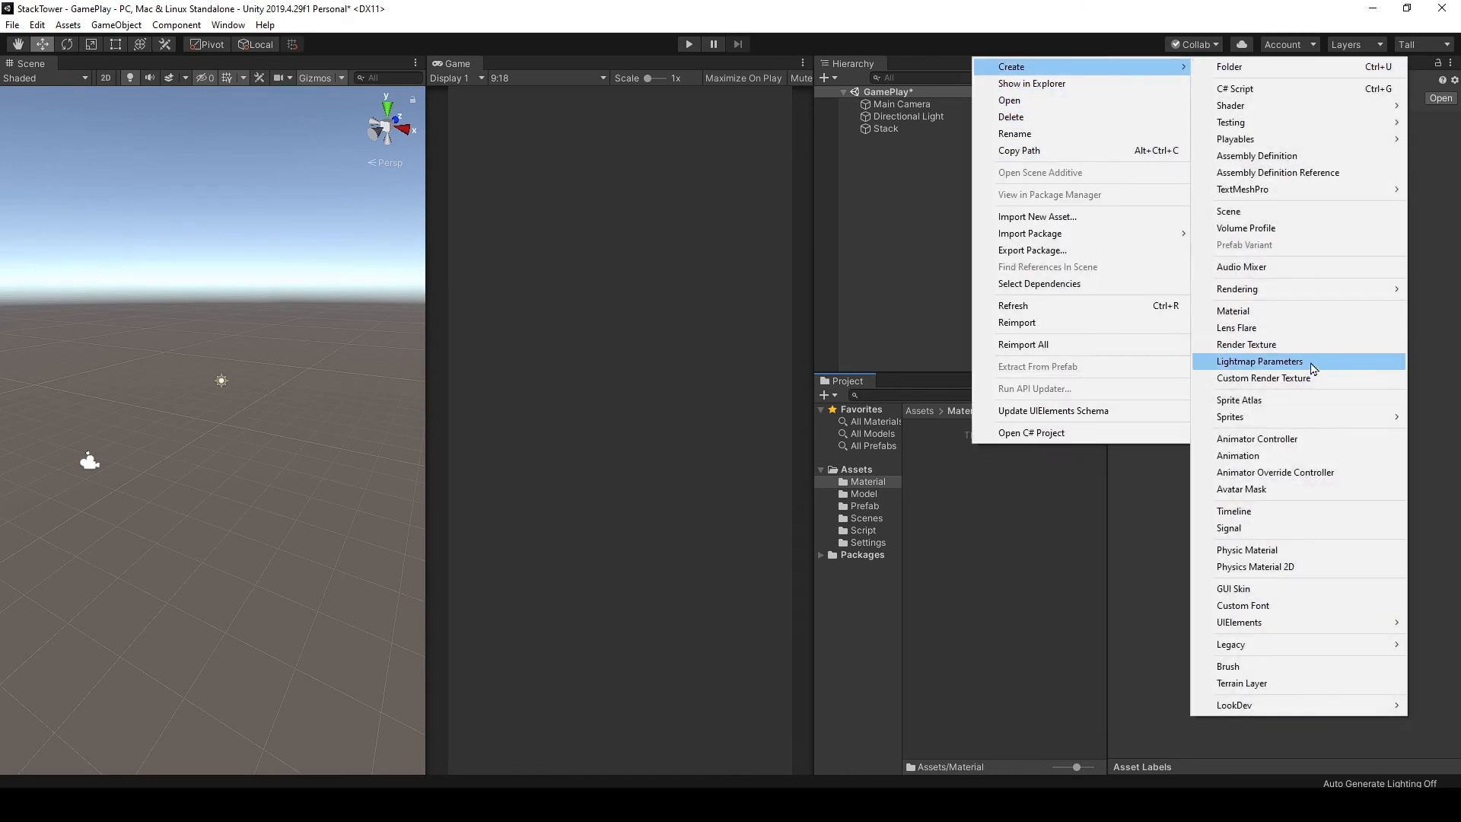
pyautogui.click(1247, 310)
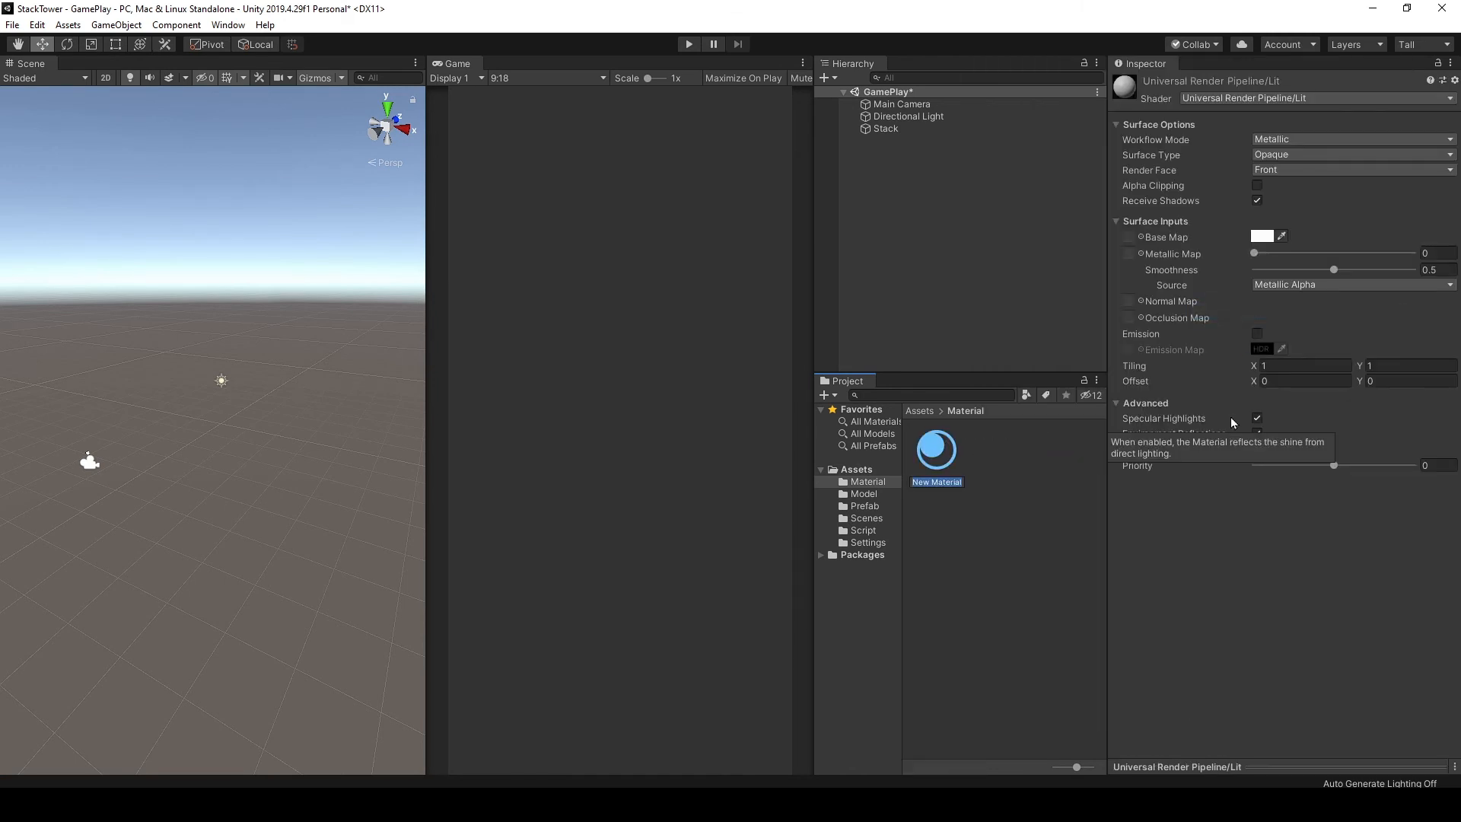
pyautogui.write('n')
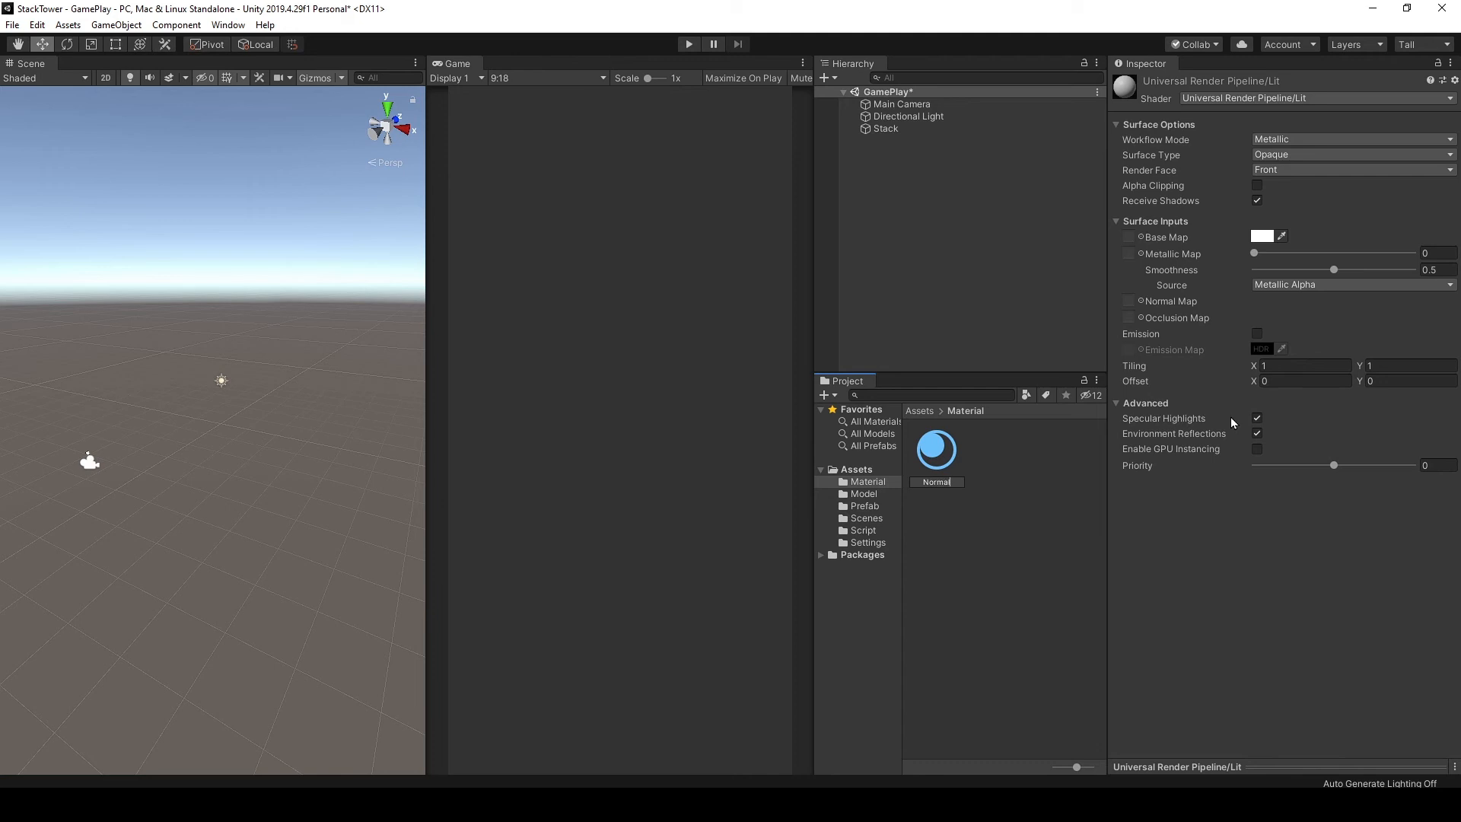
pyautogui.press('Return')
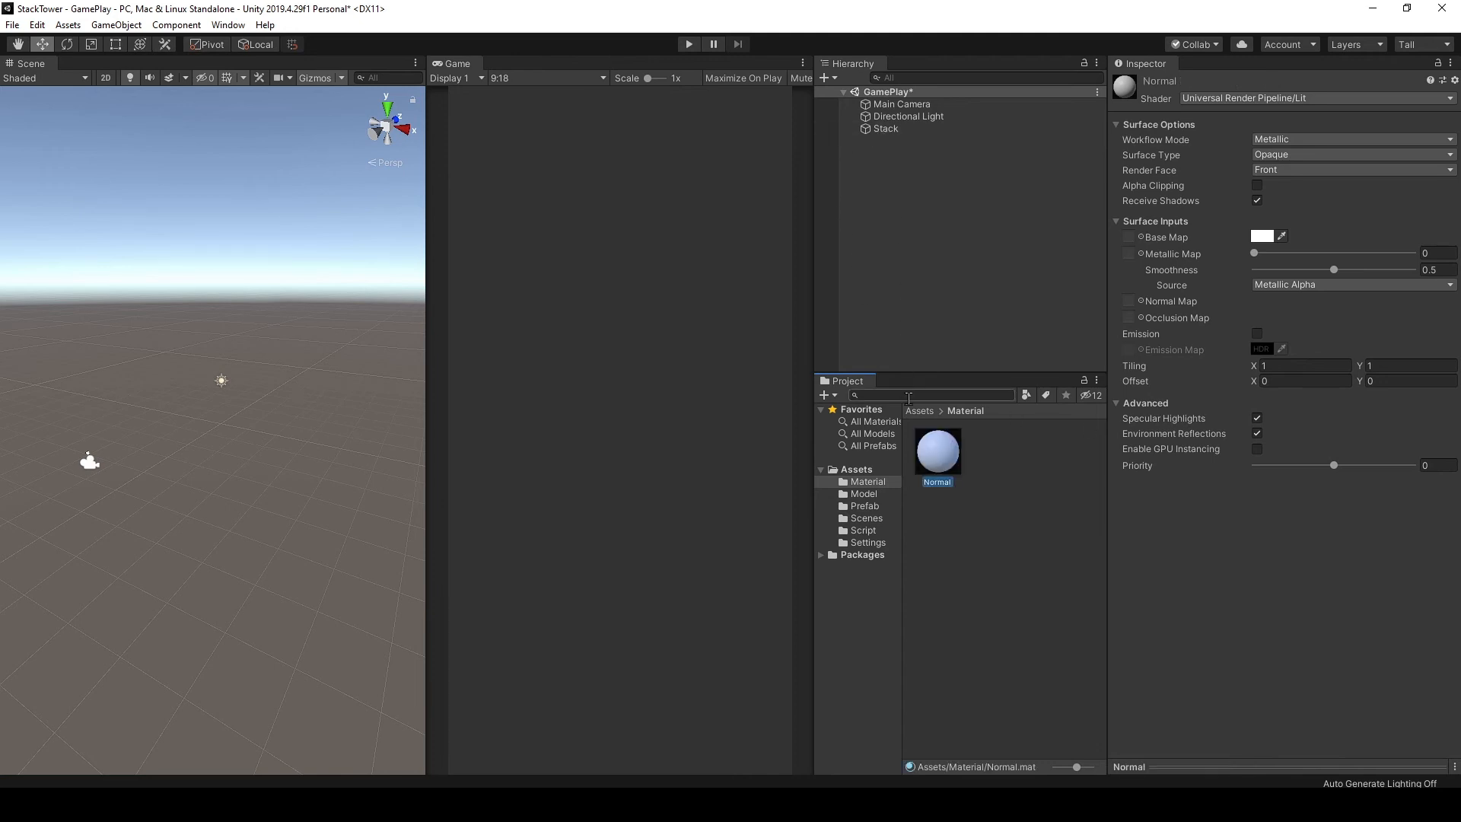
# Step: Open the Tile prefab, assign the Normal material to its four cubes Cube.001 to Cube.004, and return to the scene
pyautogui.click(867, 506)
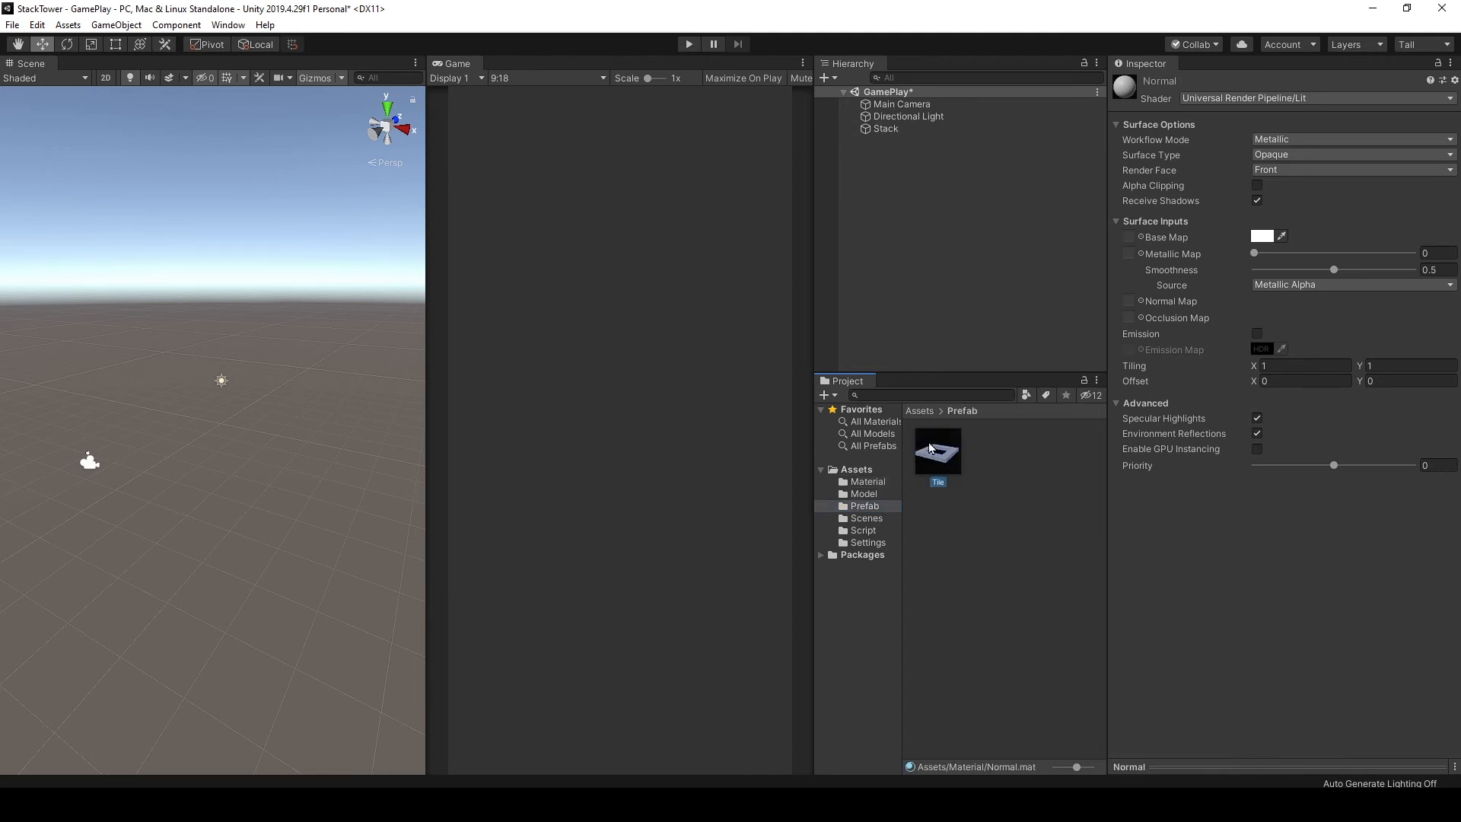
pyautogui.doubleClick(928, 452)
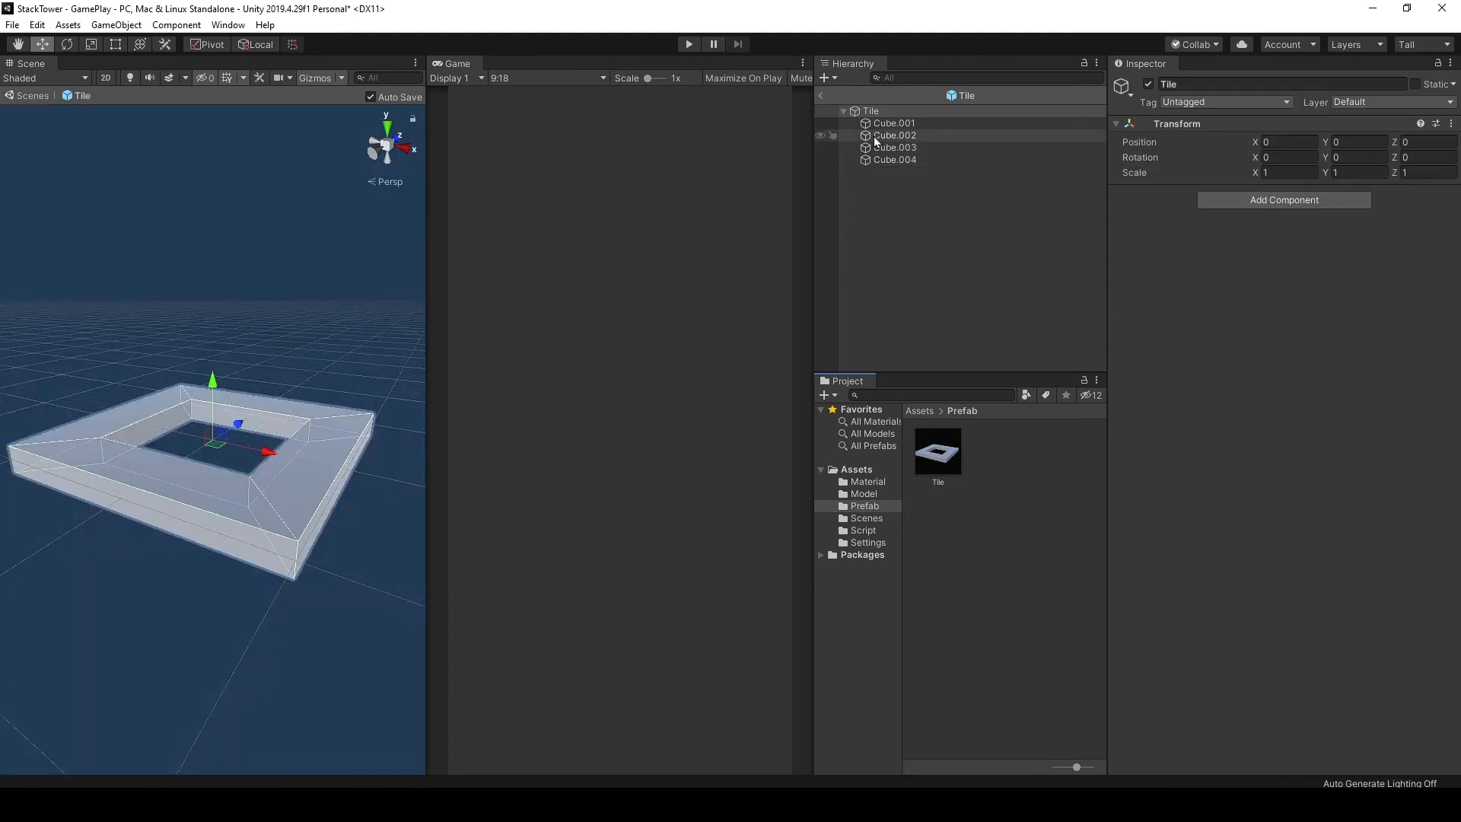
pyautogui.click(892, 123)
pyautogui.keyDown('shift'); pyautogui.click(889, 160); pyautogui.keyUp('shift')
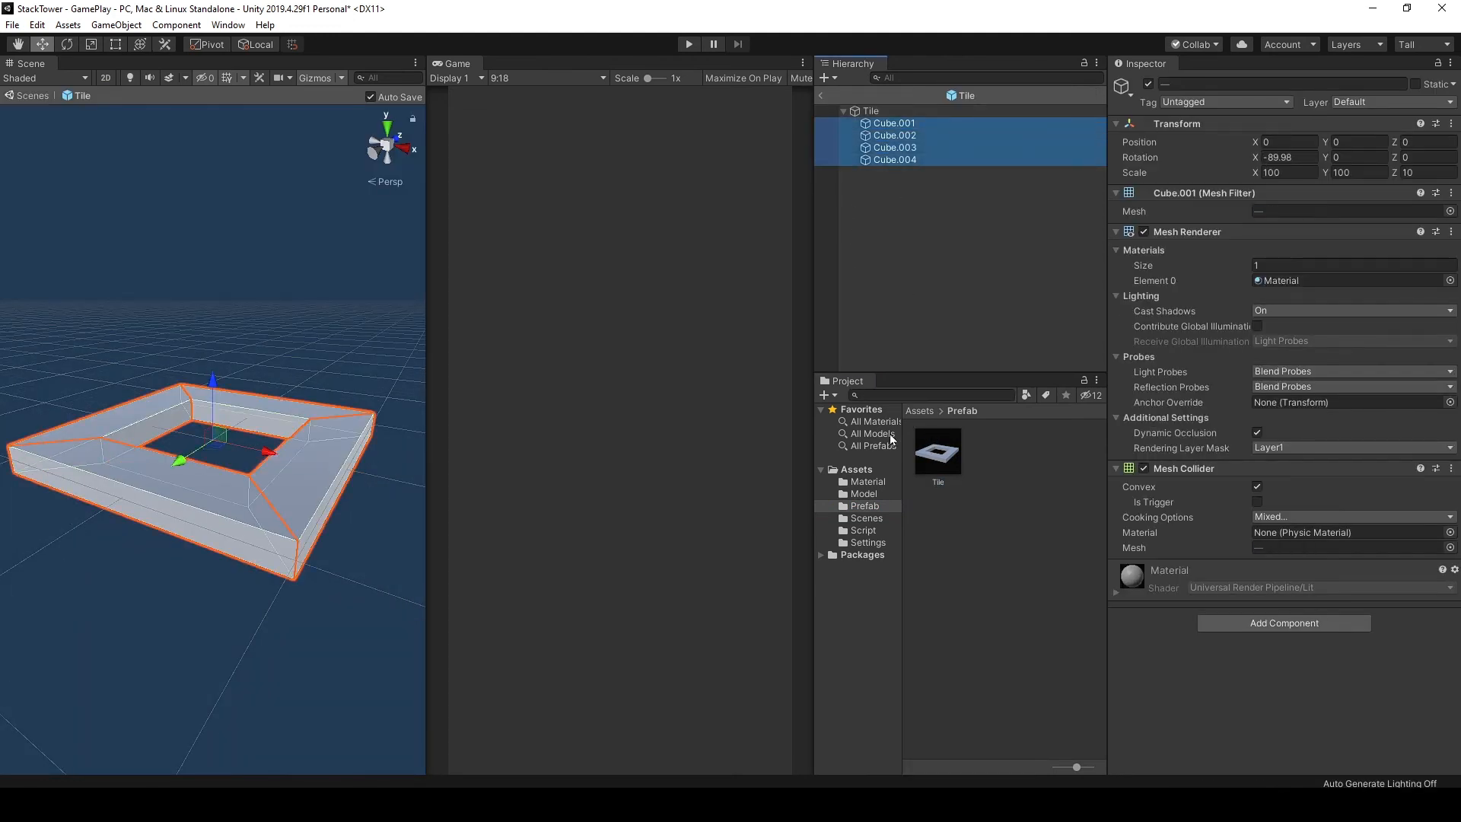
pyautogui.click(887, 484)
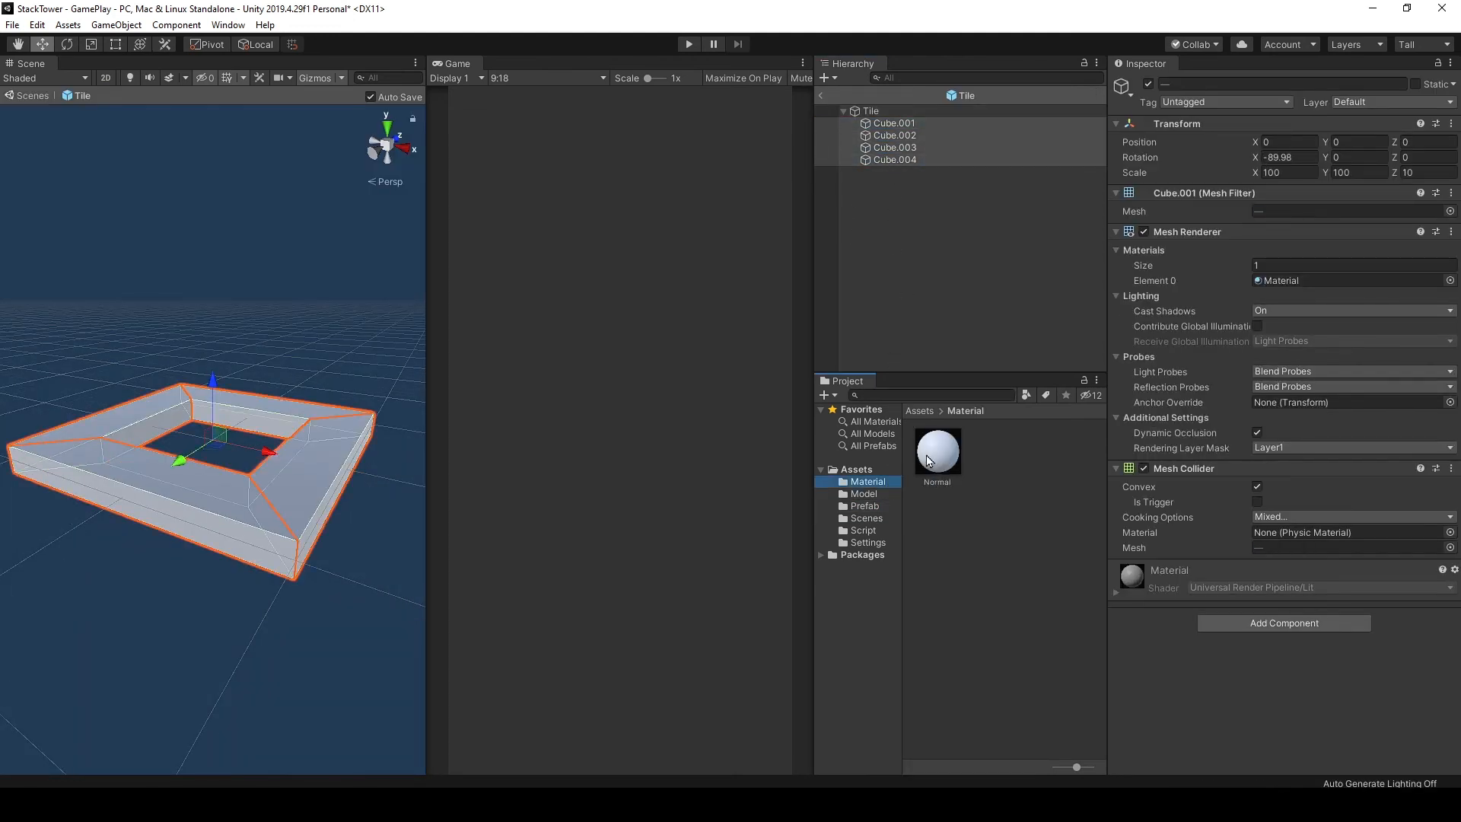
pyautogui.moveTo(928, 459); pyautogui.dragTo(1170, 652)
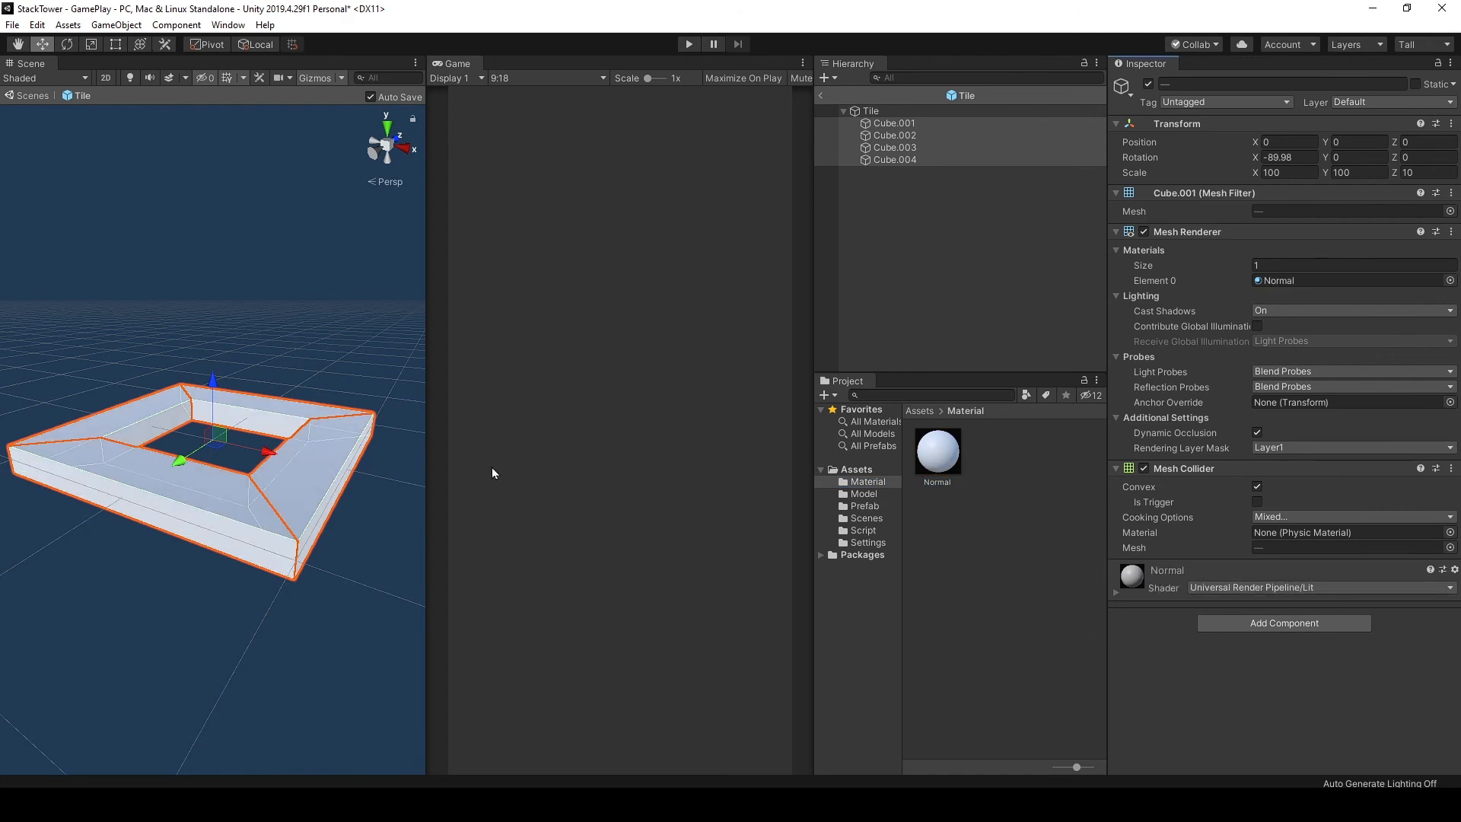
pyautogui.scroll(-3, 302, 547)
pyautogui.scroll(3, 303, 547)
pyautogui.scroll(5, 257, 484)
pyautogui.scroll(-5, 258, 483)
pyautogui.click(820, 95)
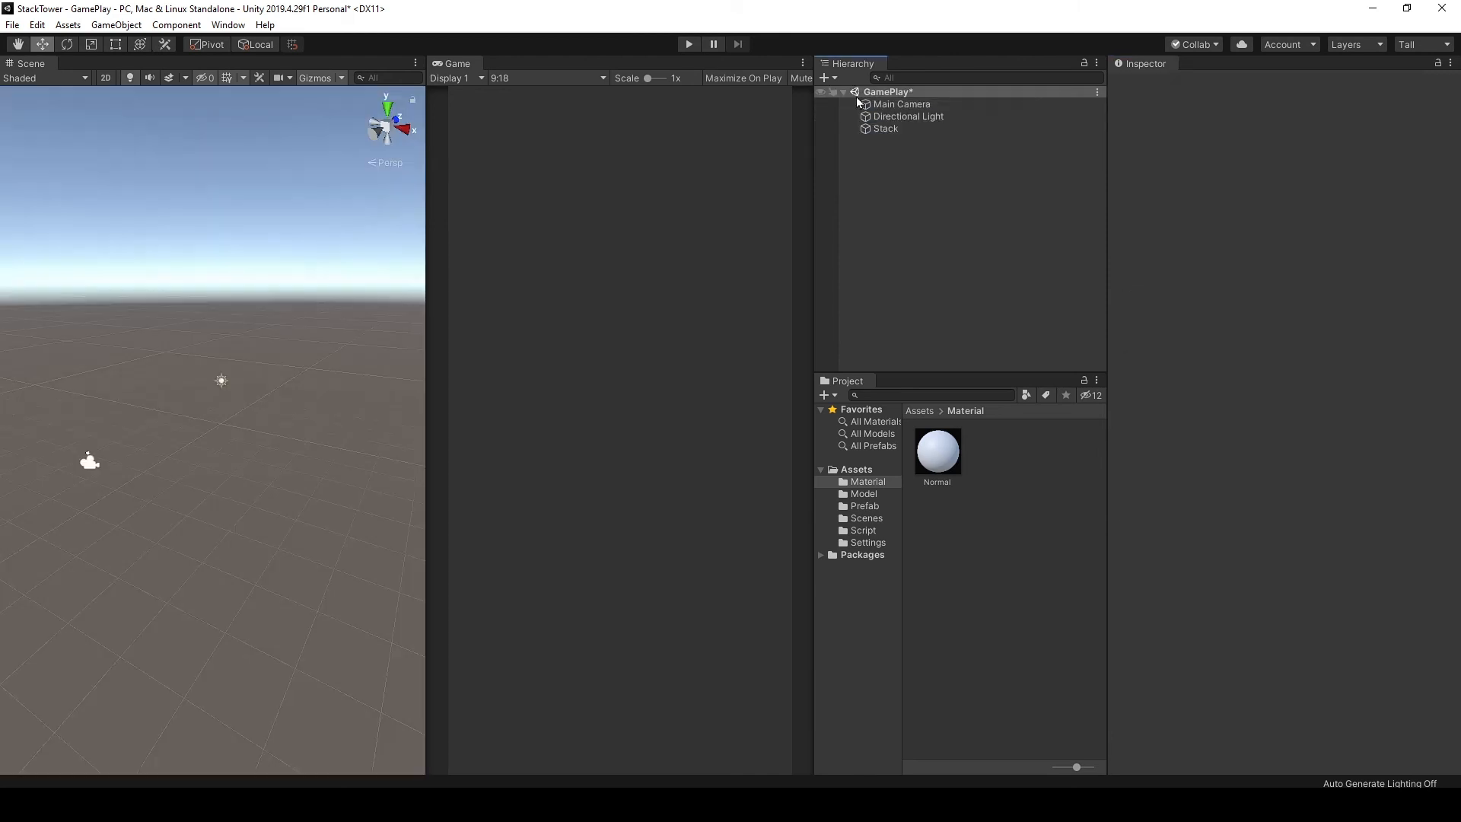
# Step: Set the Stack component's Angle Step to 3 and its Tile Height to 0.5
pyautogui.click(882, 130)
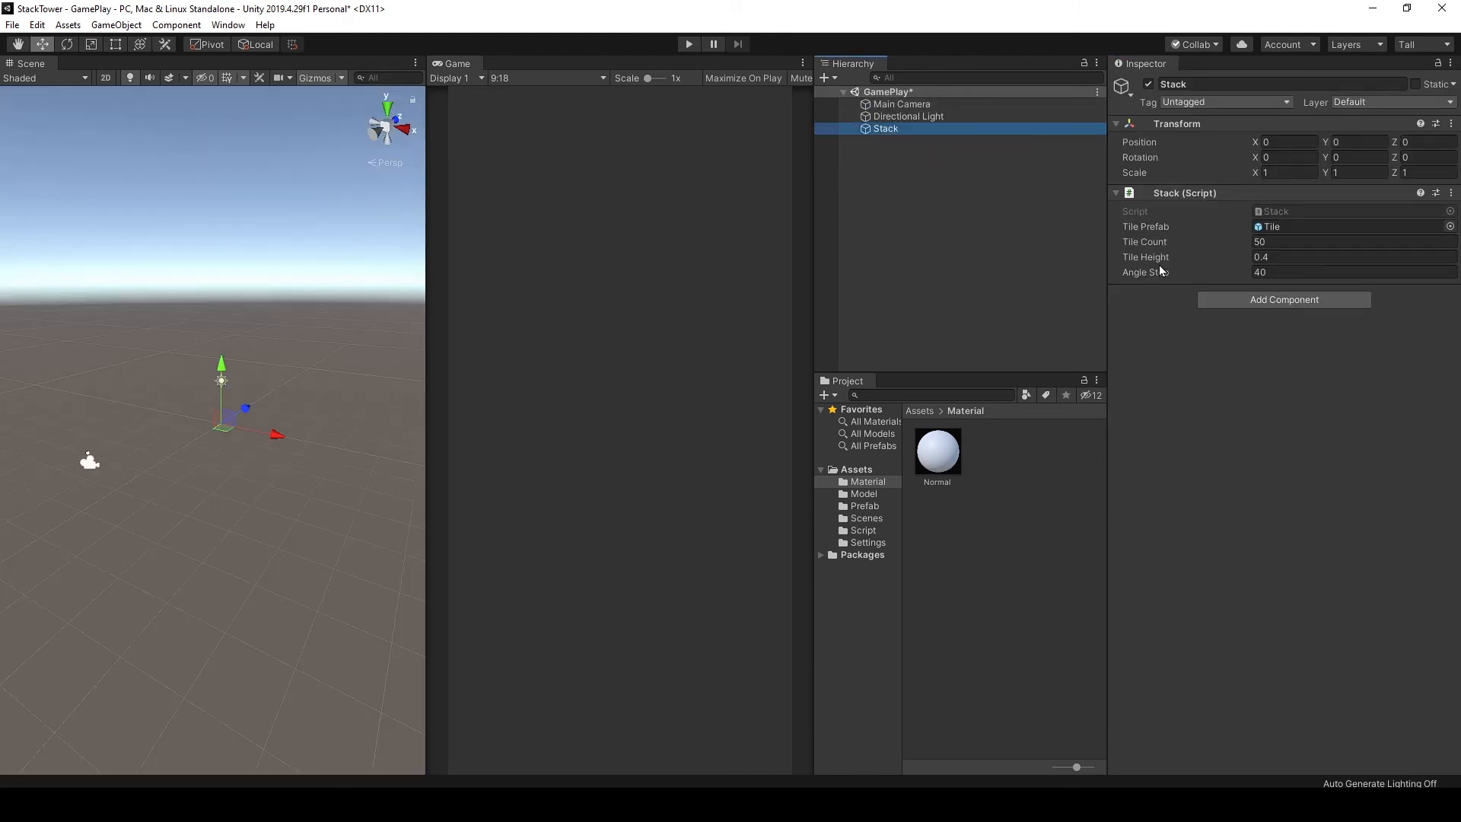
pyautogui.click(1278, 273)
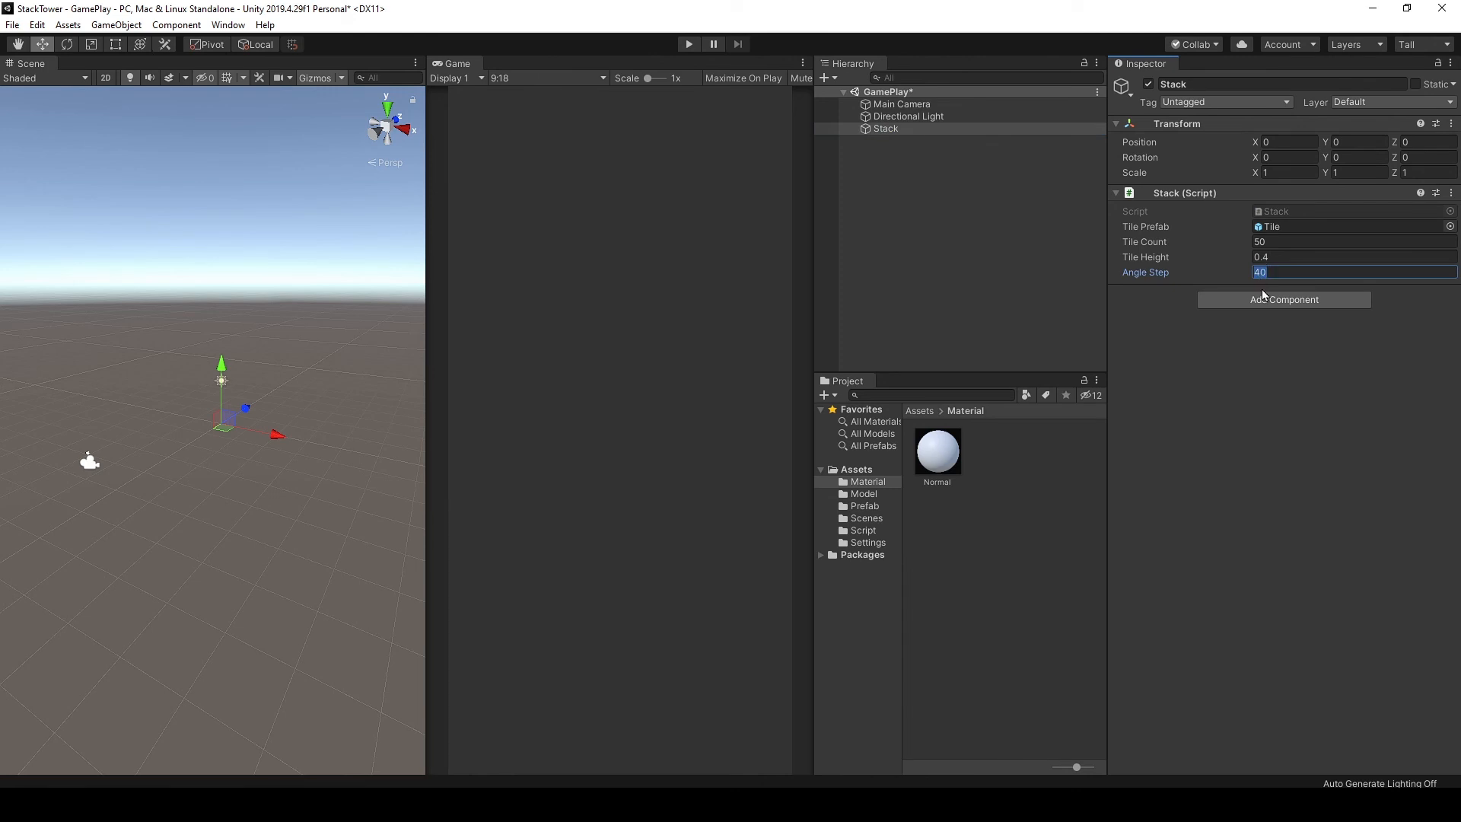
pyautogui.write('3')
pyautogui.click(1289, 257)
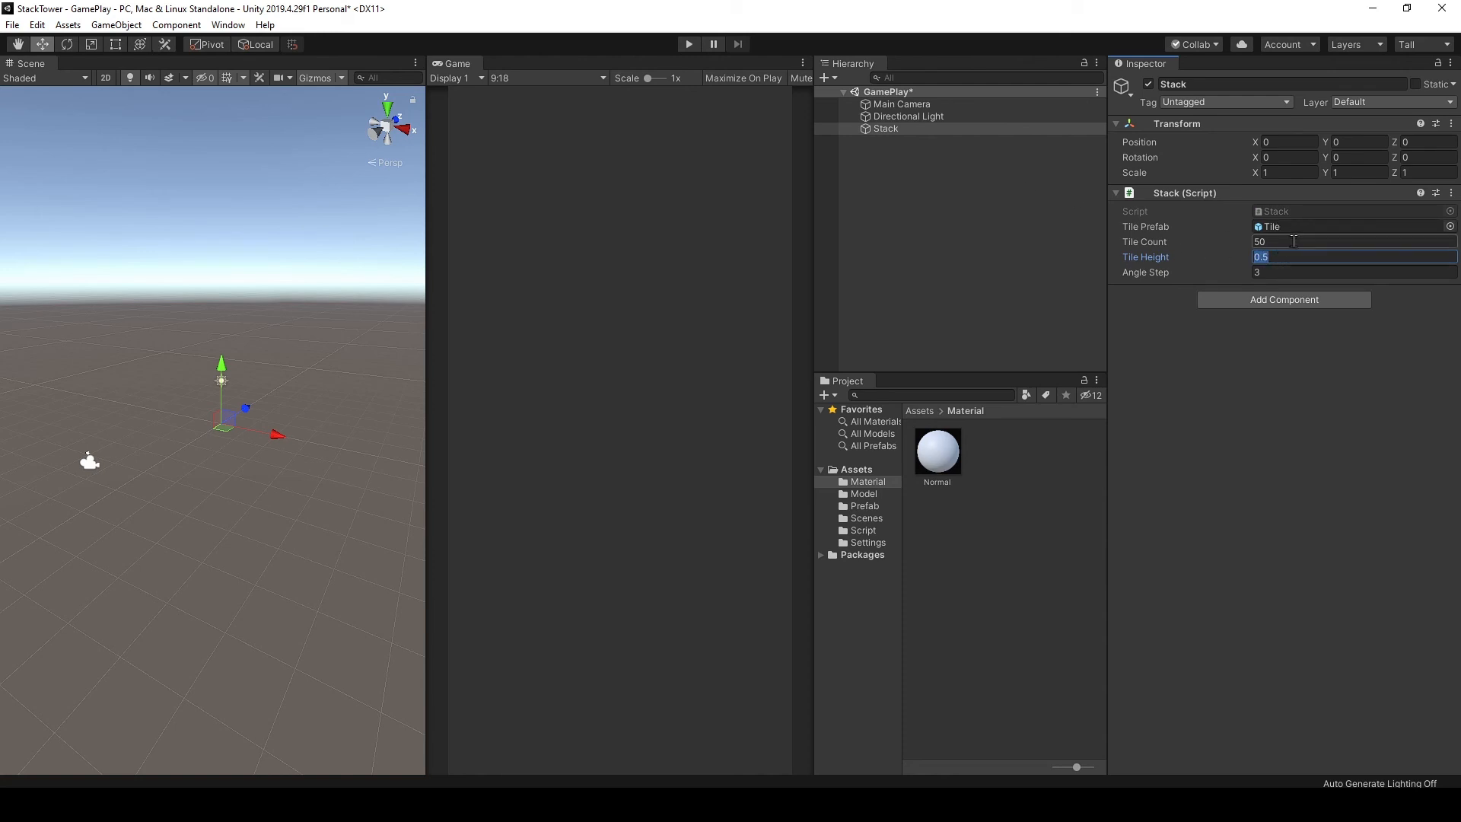
# Step: Test the tower in a short play session, stop it, and set the Stack component's Tile Height to 0.4
pyautogui.click(690, 49)
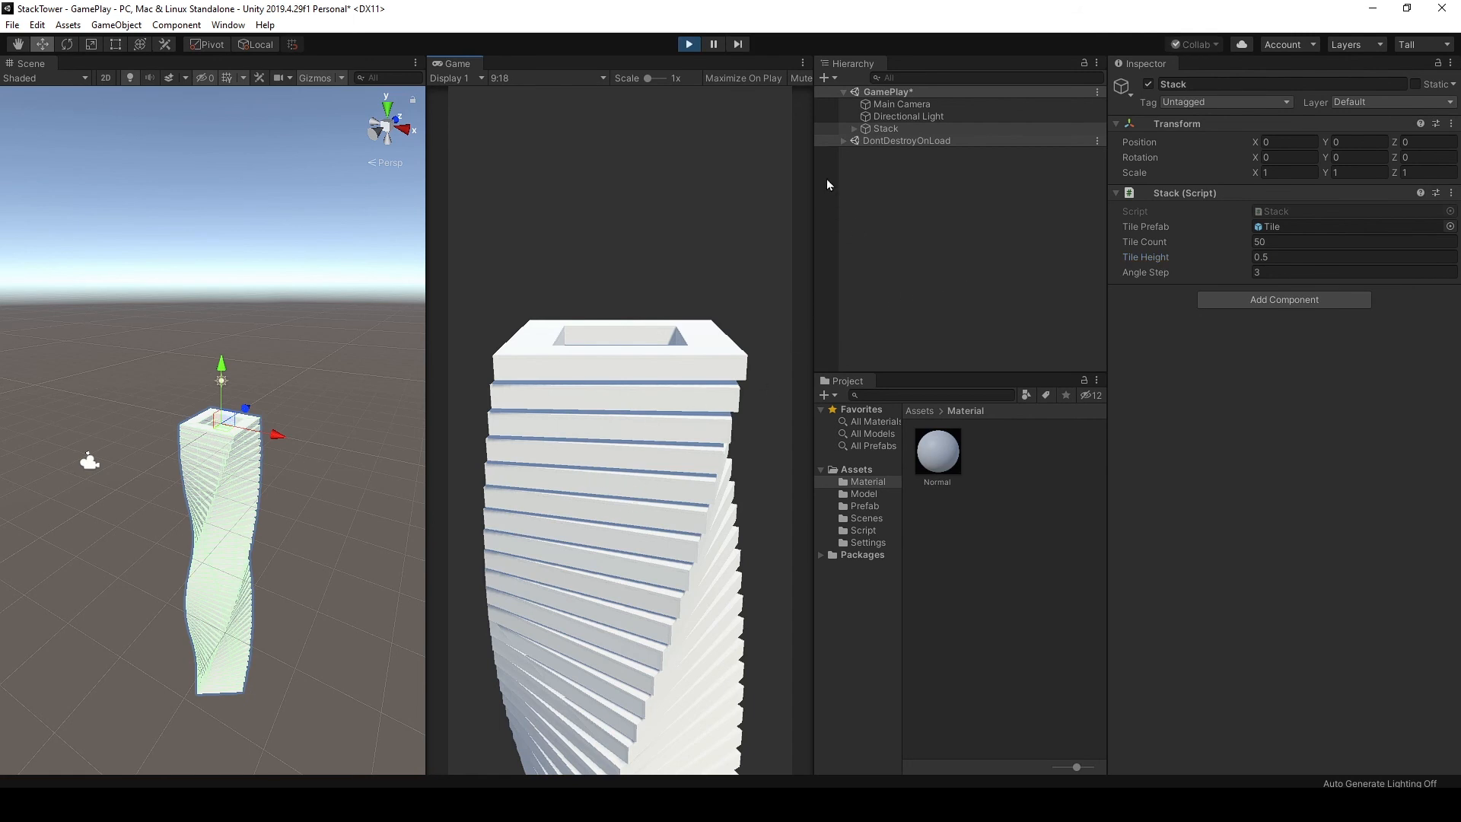
pyautogui.click(688, 45)
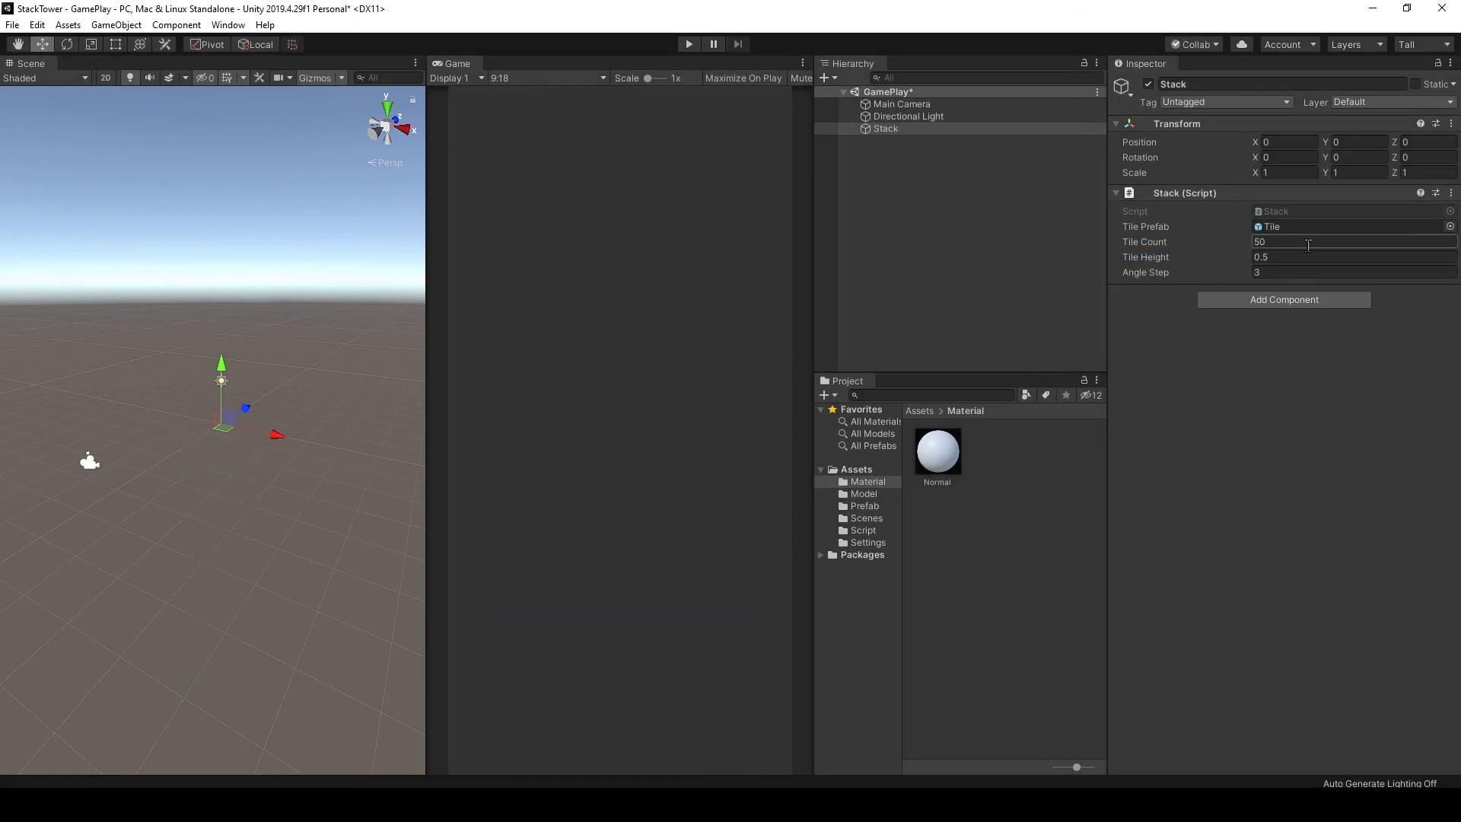
pyautogui.click(1286, 256)
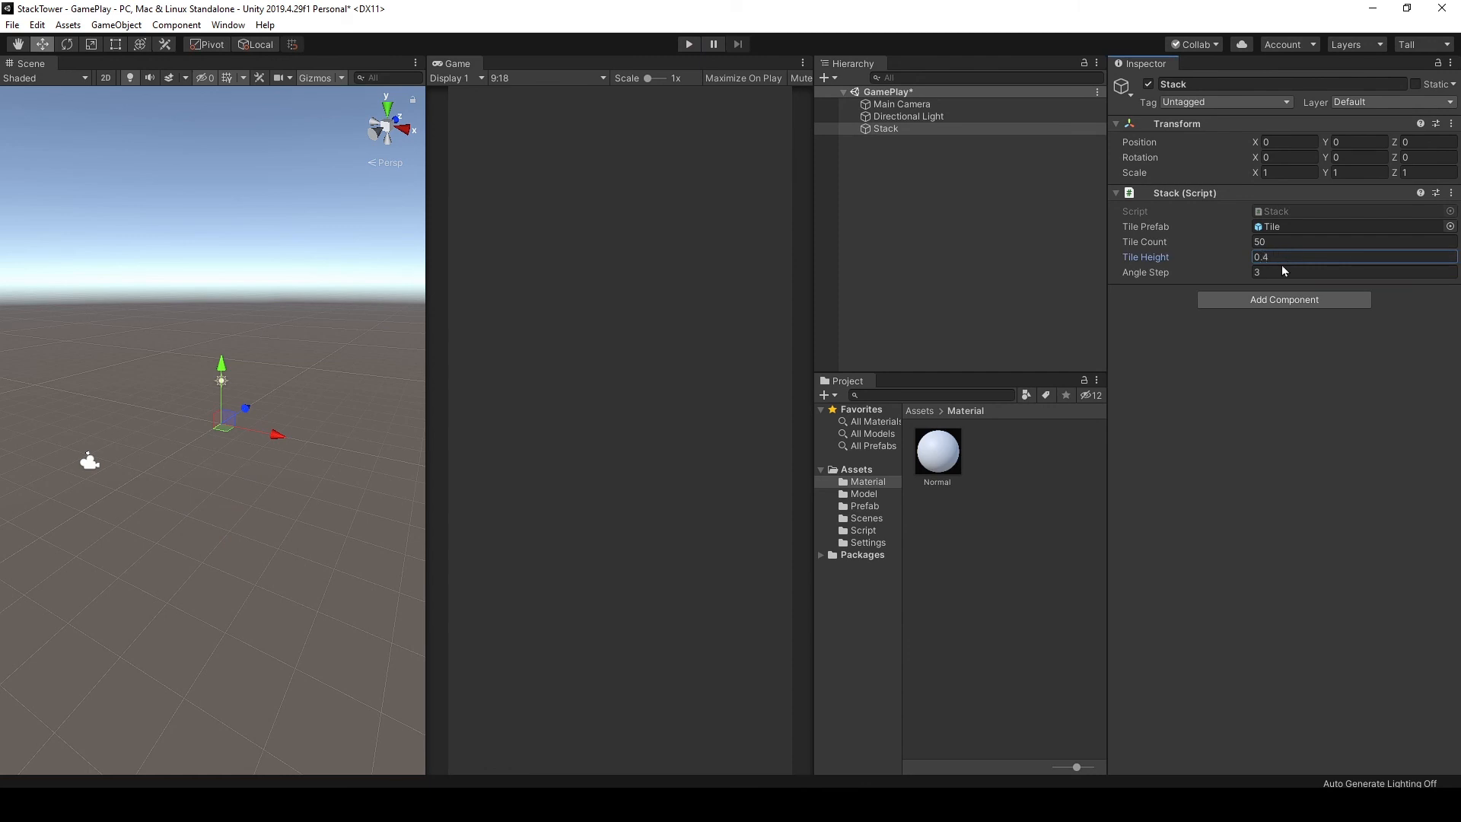
pyautogui.write('0.4')
# Step: Open the Stack script in Visual Studio and add an empty public void Update () method below Awake
pyautogui.doubleClick(1275, 213)
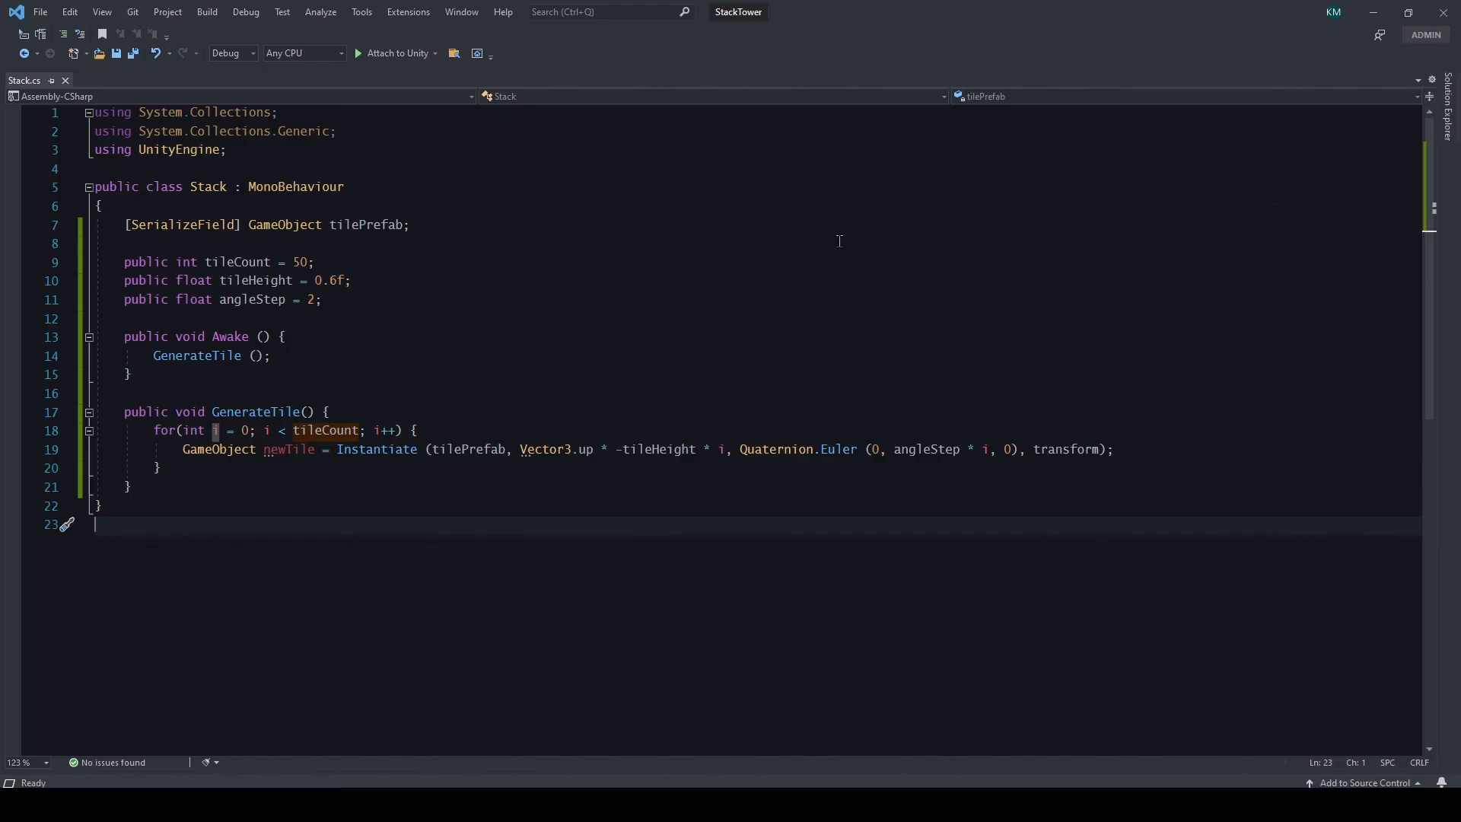
pyautogui.click(346, 393)
pyautogui.click(346, 374)
pyautogui.press('Return')
pyautogui.press('Return')
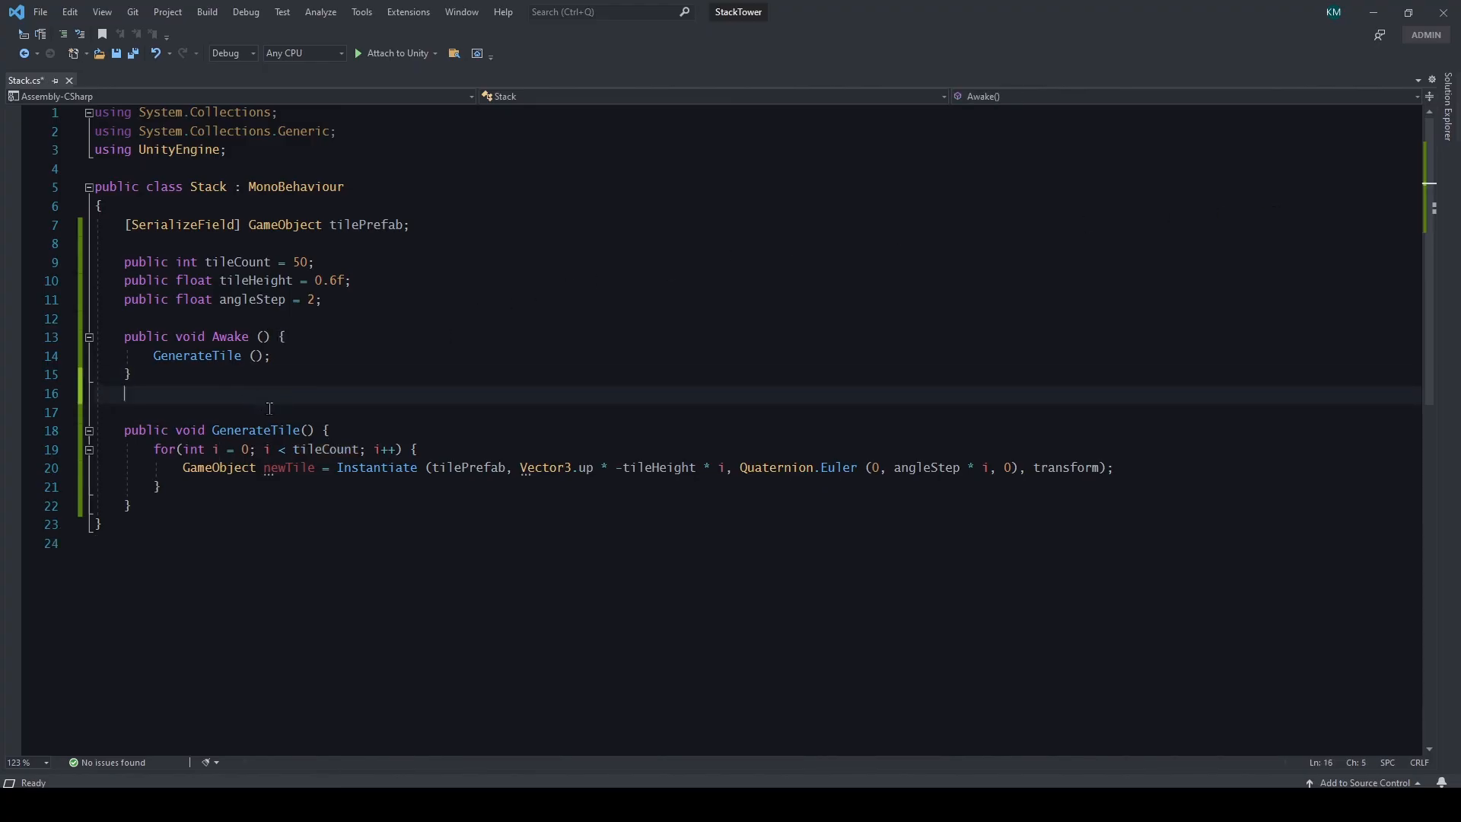
pyautogui.write('public void Update () {')
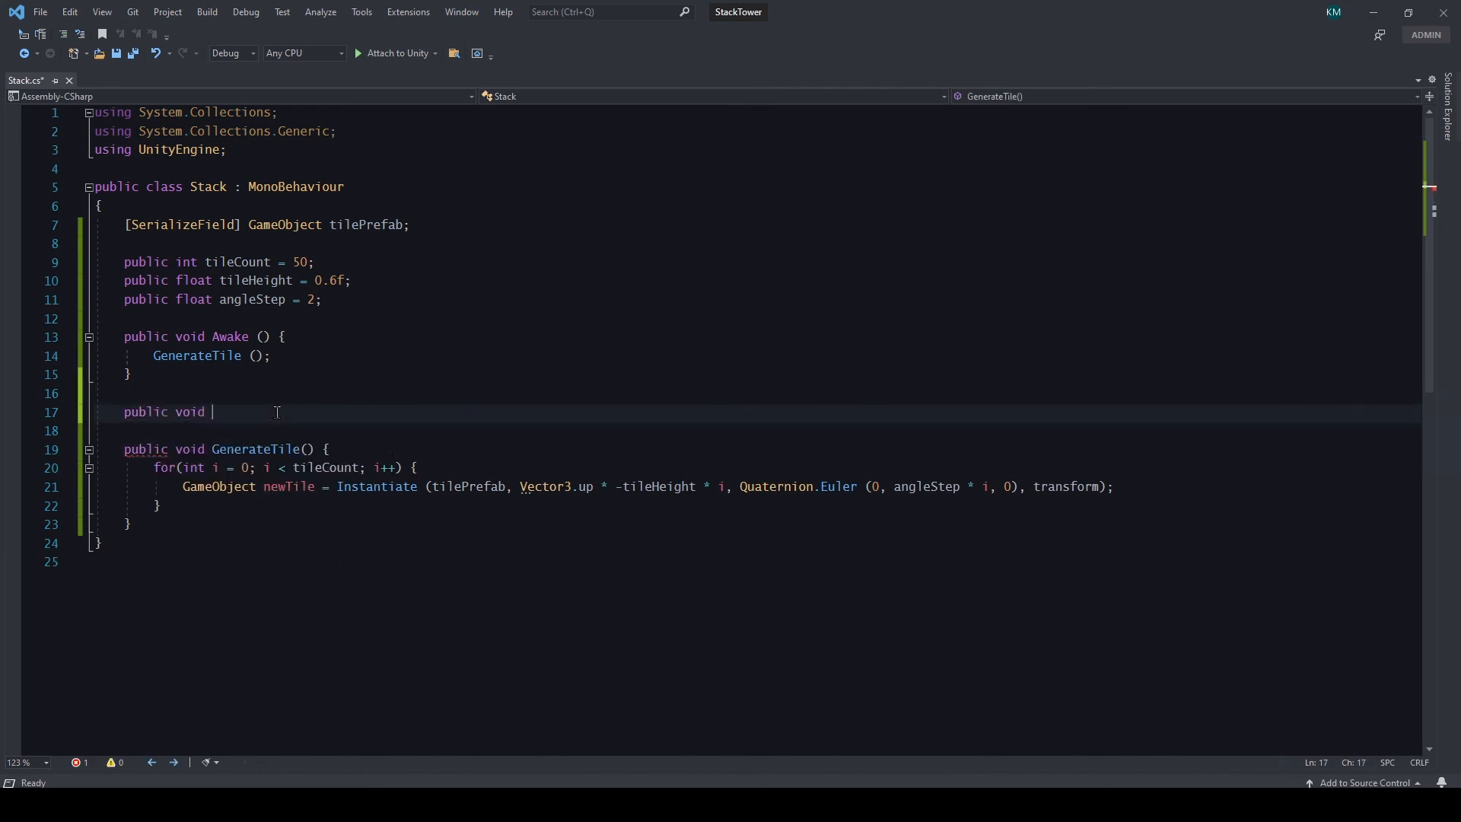
pyautogui.press('Return')
# Step: Write transform.Rotate (Vector3.up * rotationSpeed * Time.deltaTime); in the body of the Update method
pyautogui.write('transform')
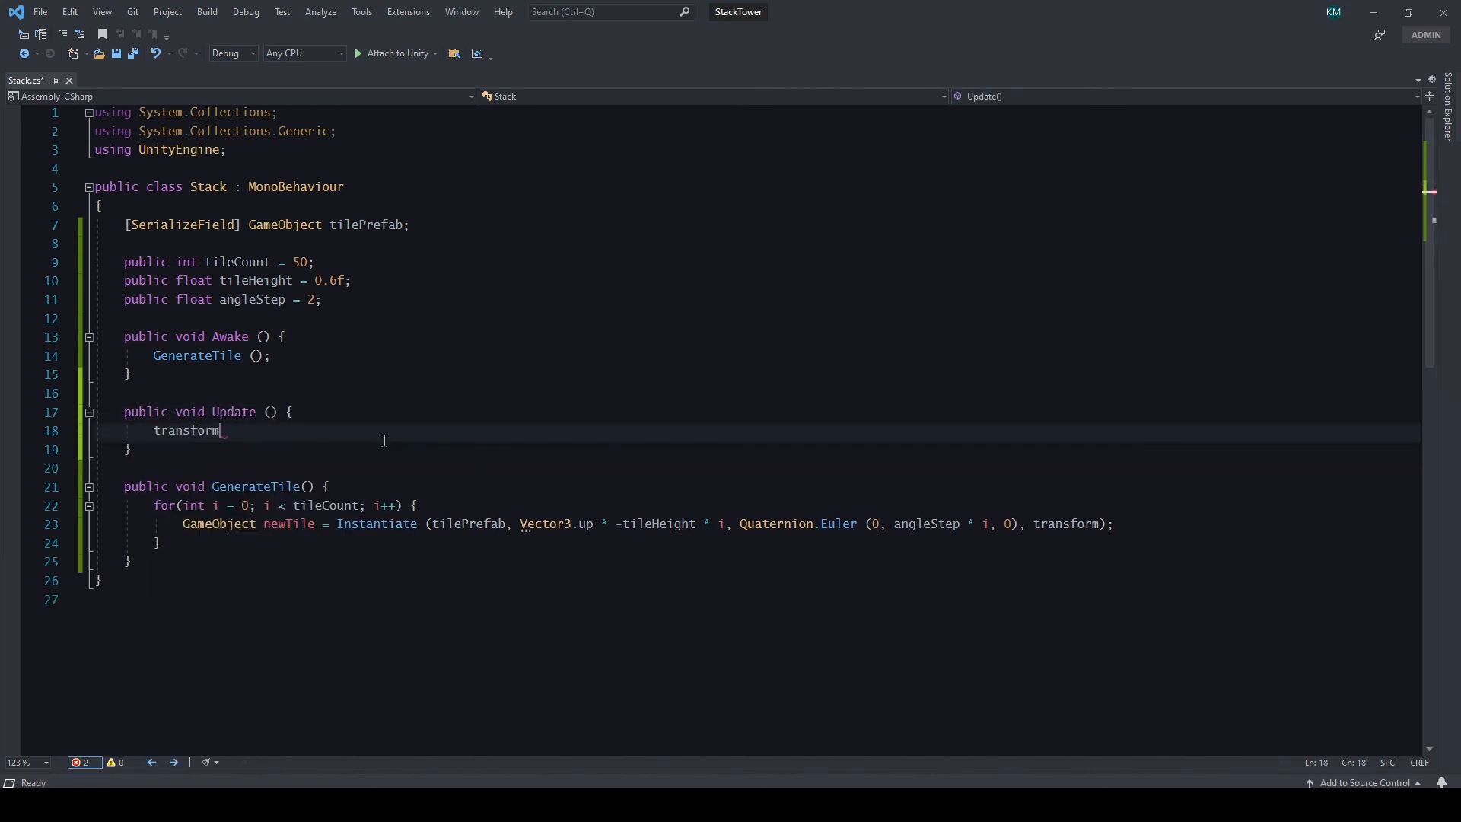
pyautogui.write('.rotate(Vector3')
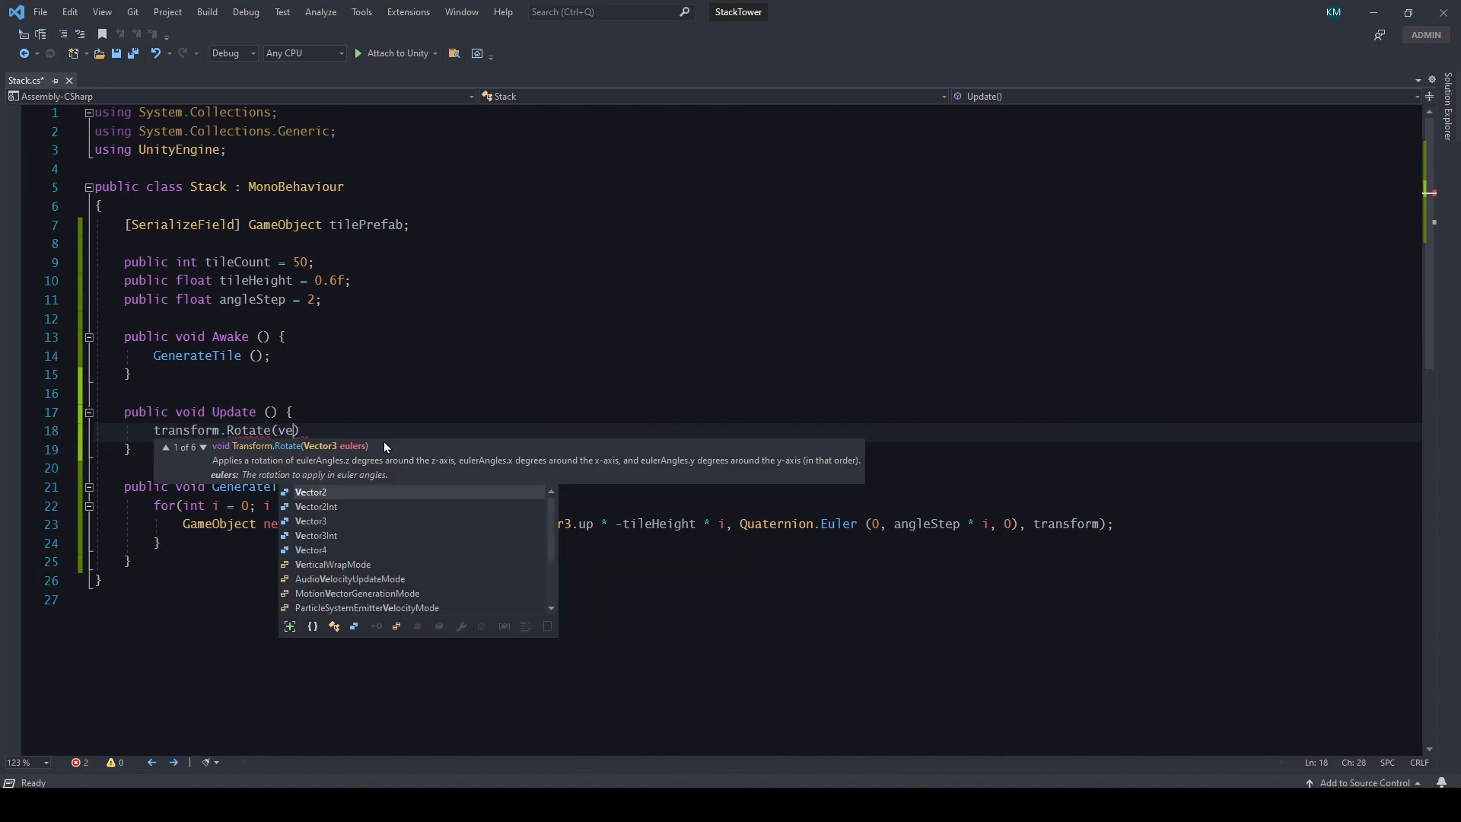
pyautogui.write('.up * rotat')
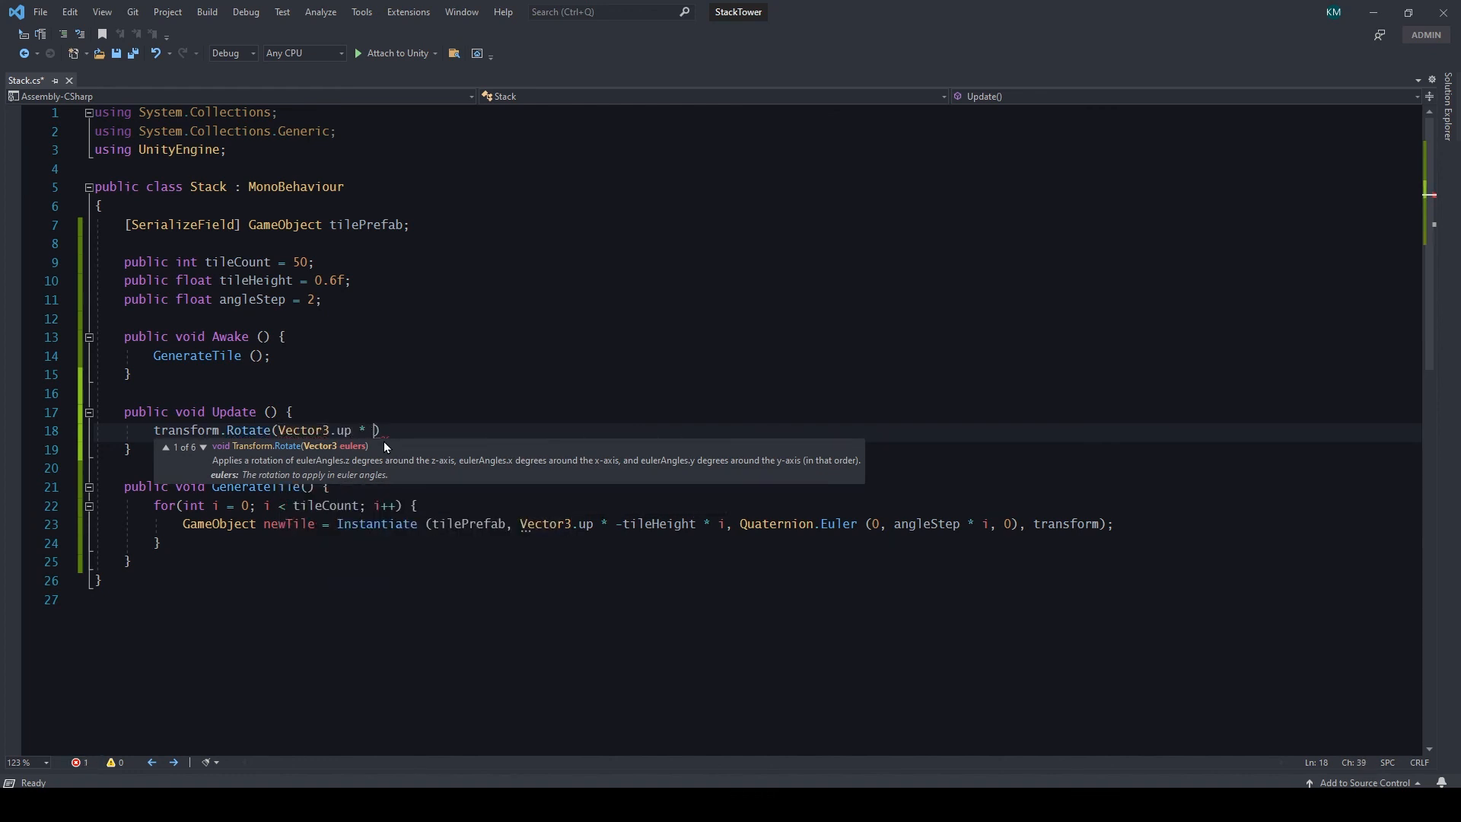
pyautogui.write('ionSpeed * til')
pyautogui.press('BackSpace')
pyautogui.press('BackSpace')
pyautogui.press('BackSpace')
pyautogui.write('Time.deltaTime);')
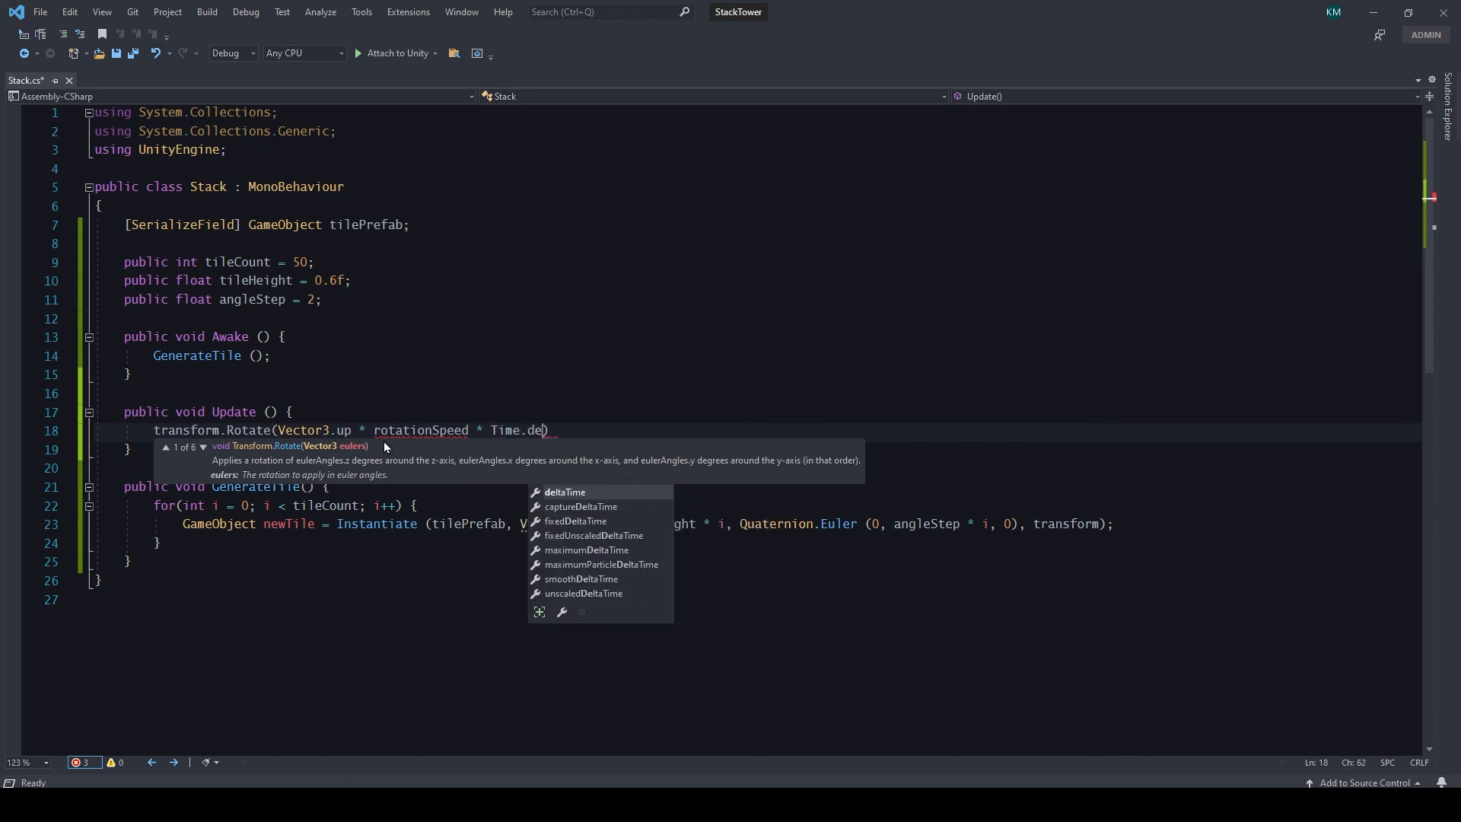
# Step: Declare public float rotationSpeed = 100f; below the angleStep field and save the script
pyautogui.doubleClick(390, 430)
pyautogui.click(344, 300)
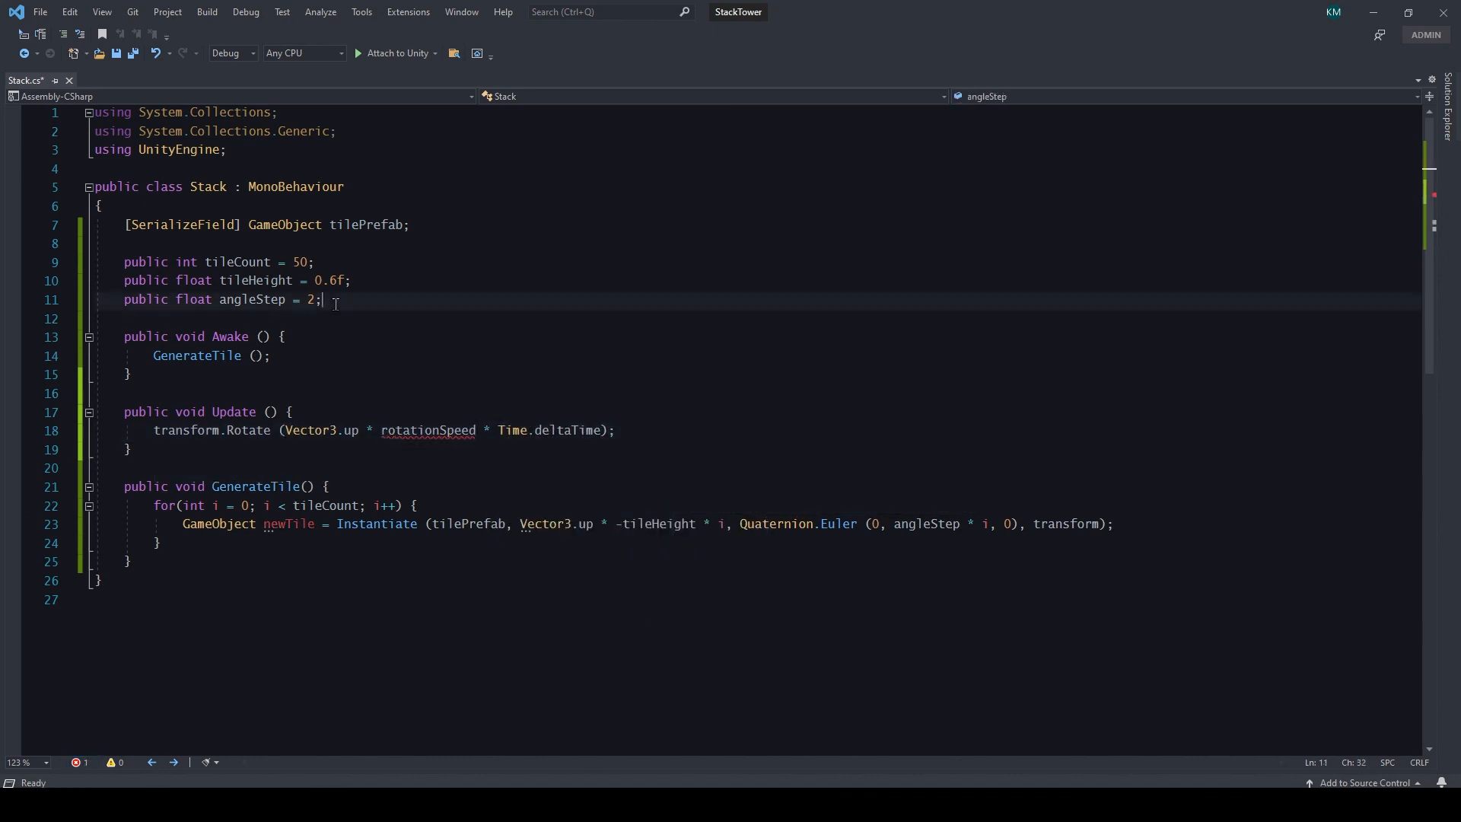
pyautogui.press('Return')
pyautogui.write('public float rotationSpeed')
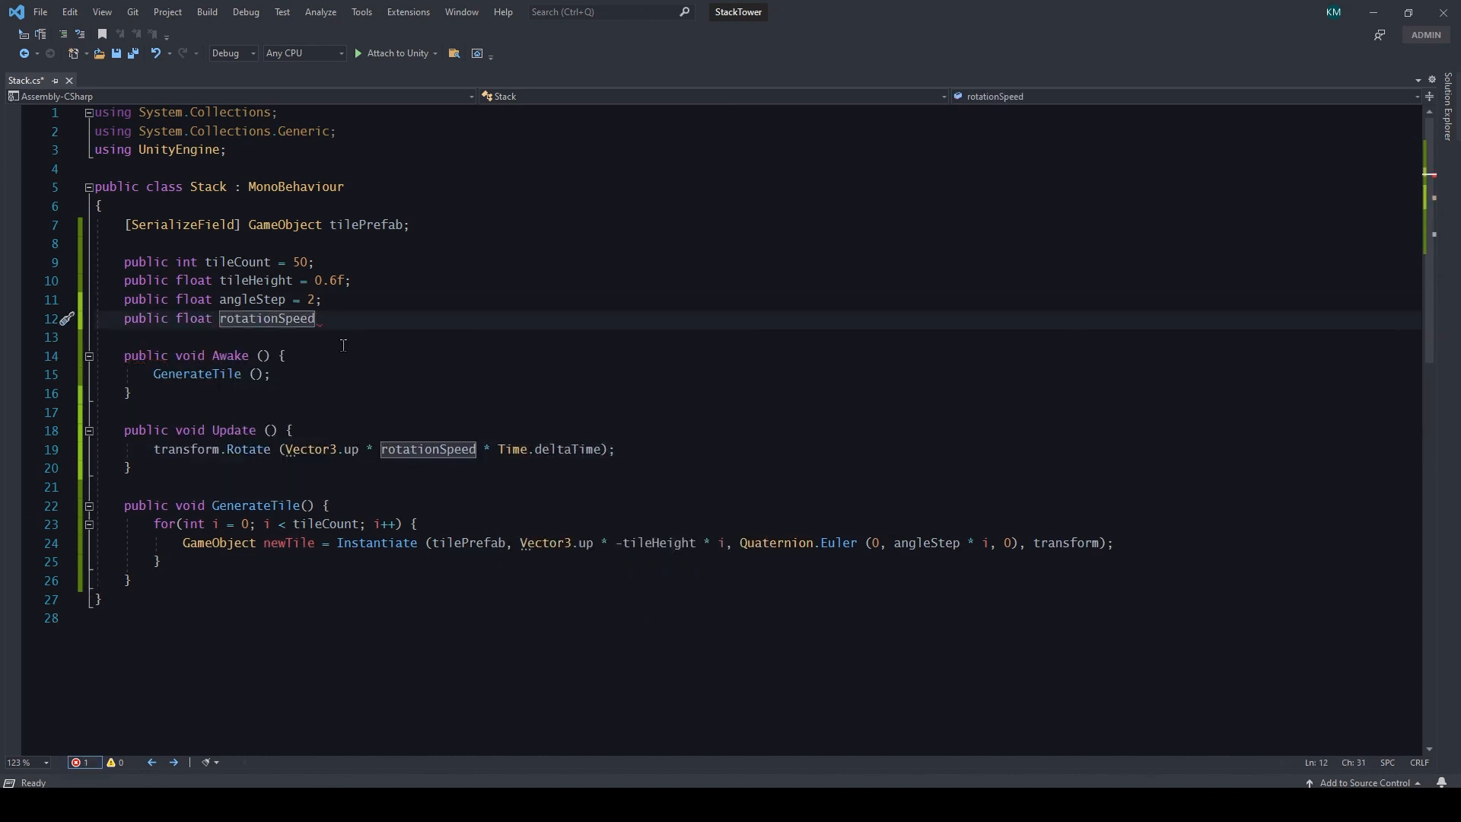
pyautogui.write(' = 100f;')
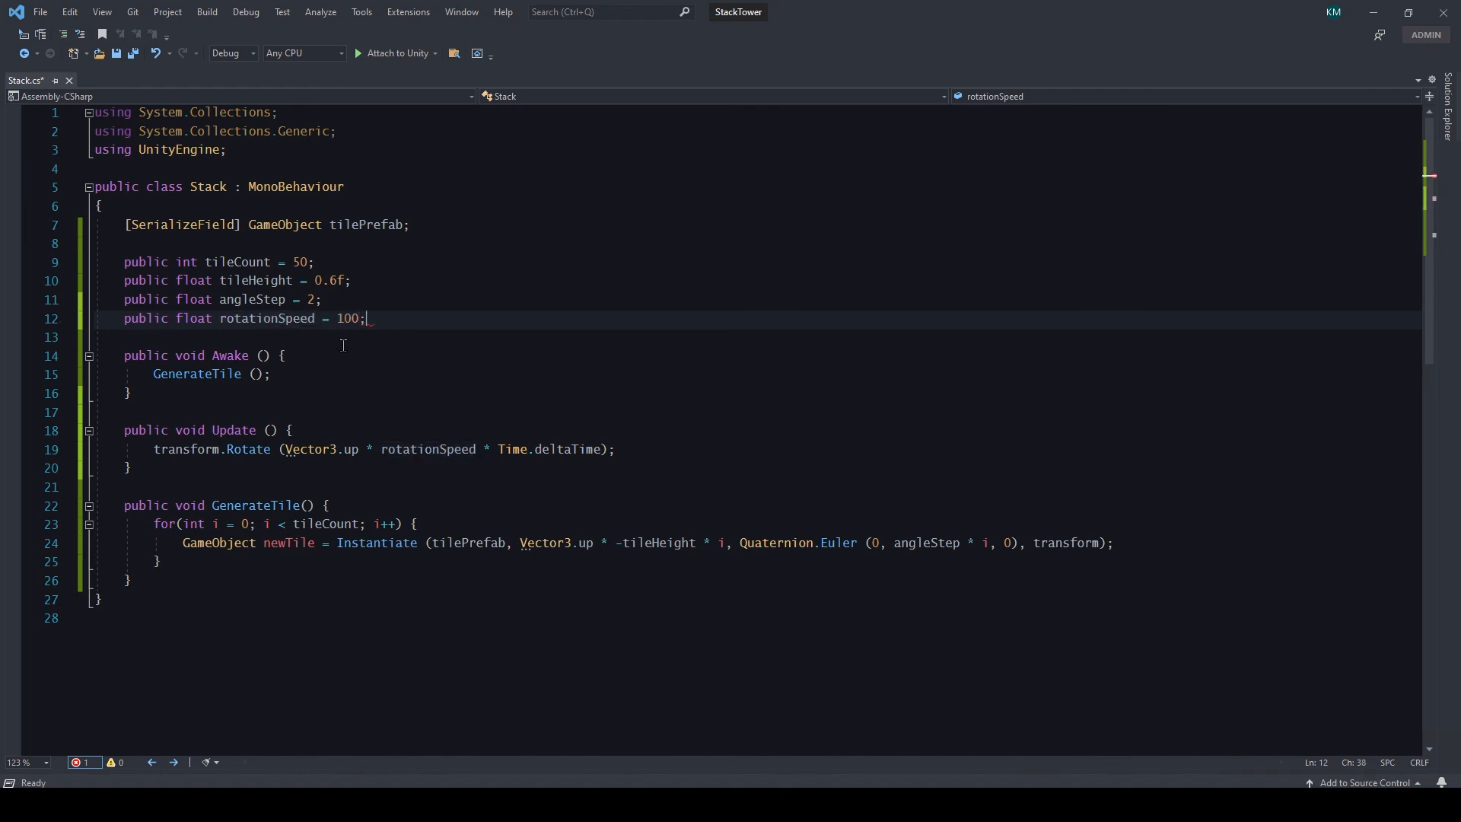
pyautogui.press('Left')
pyautogui.write('f')
pyautogui.click(131, 54)
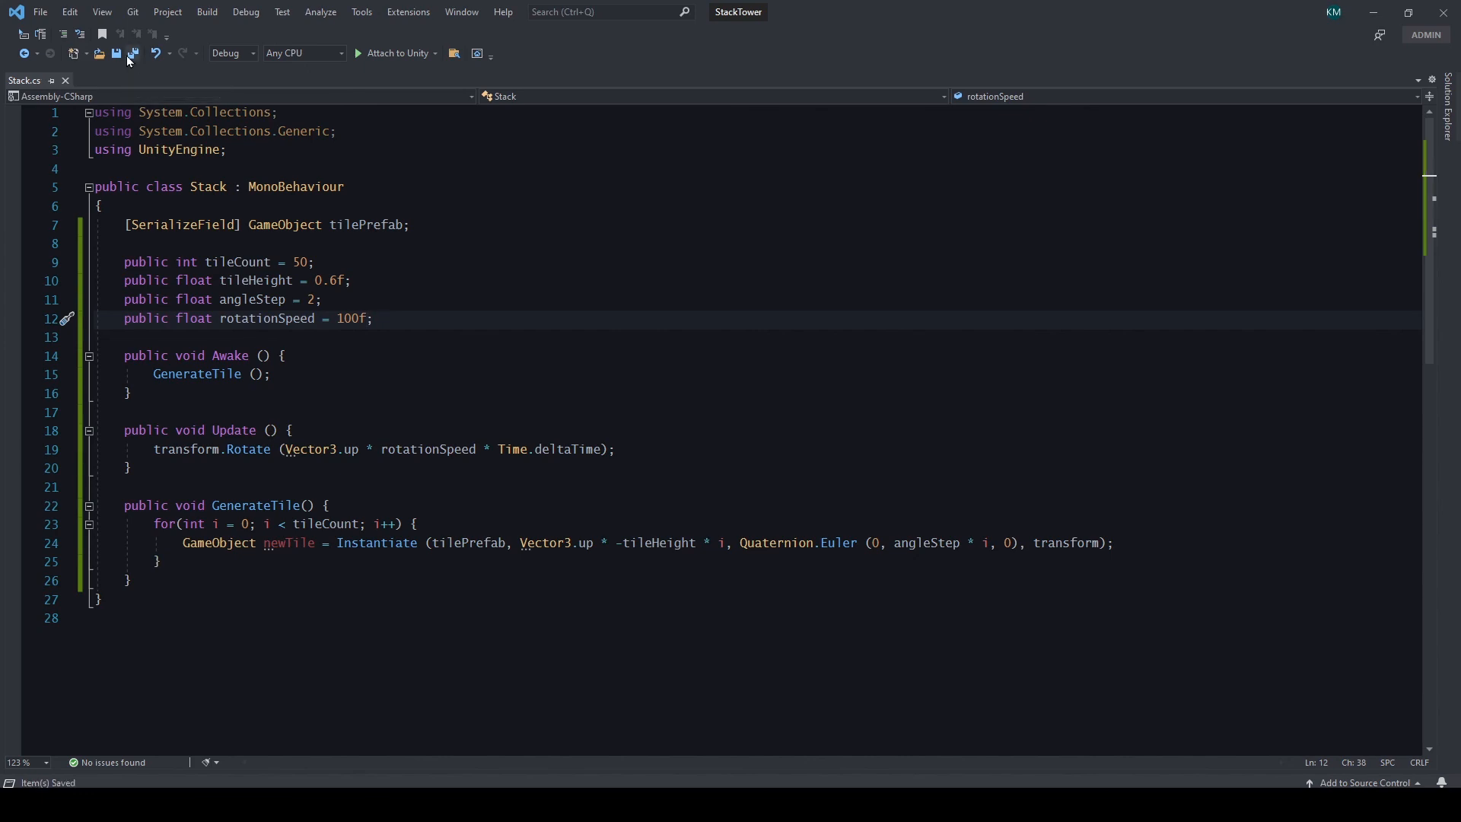
# Step: Switch back to Unity, play the scene and examine the tower's rotation in the Scene and Game views
pyautogui.click(638, 791)
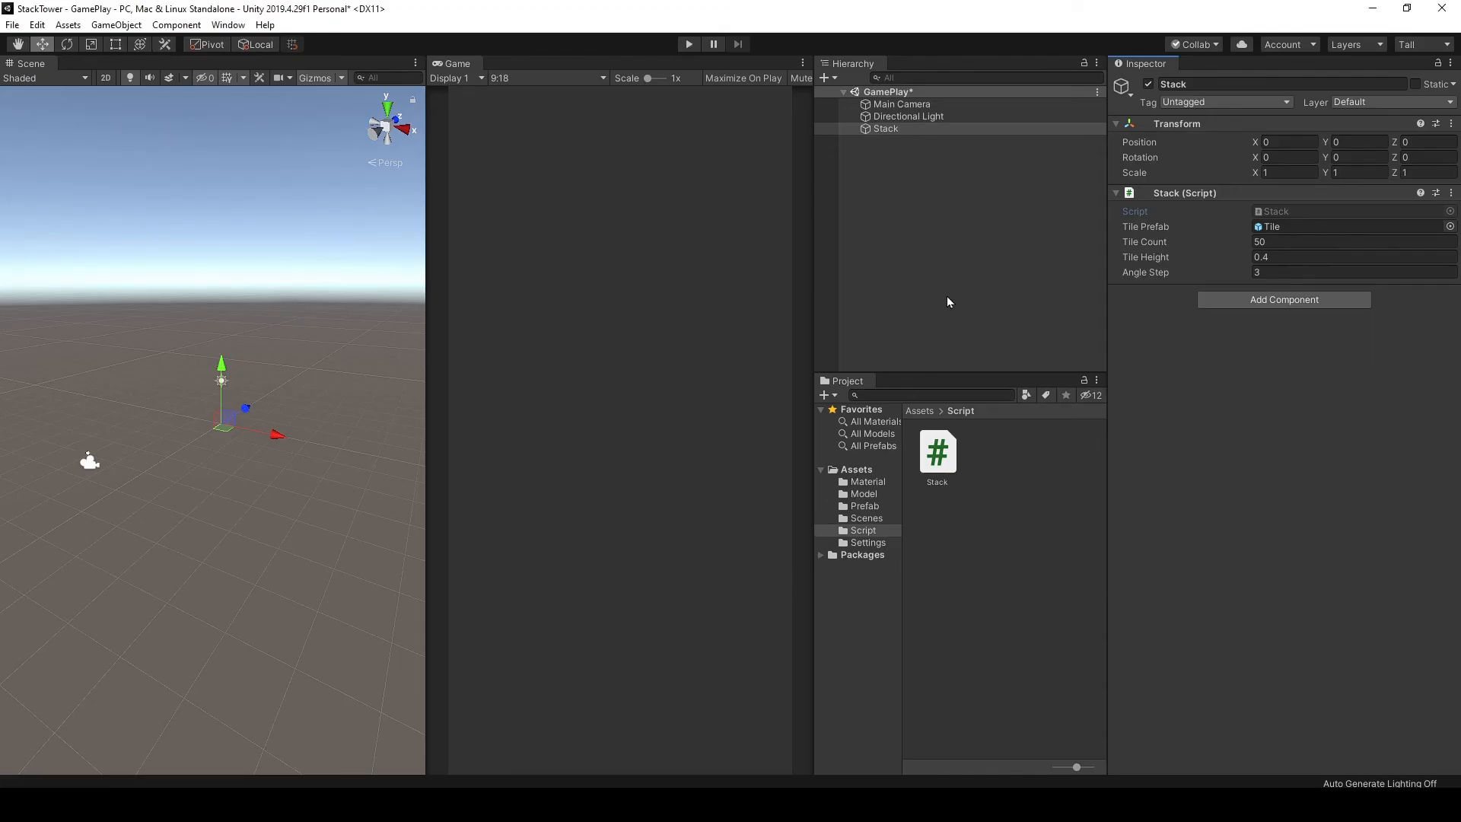
pyautogui.click(685, 44)
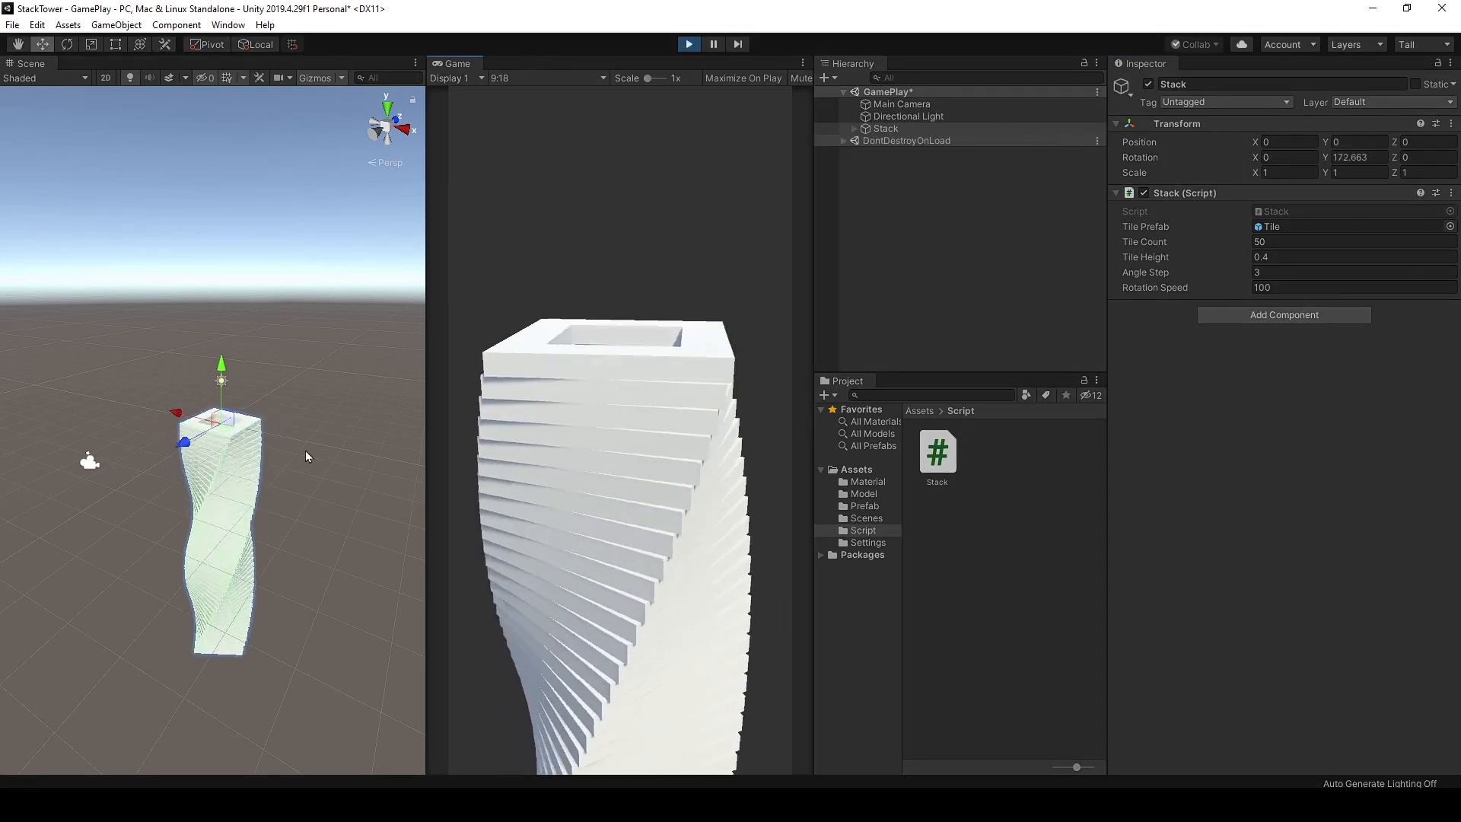
pyautogui.scroll(-3, 228, 499)
pyautogui.moveTo(228, 499); pyautogui.dragTo(216, 428, button='middle')
pyautogui.scroll(6, 216, 428)
pyautogui.moveTo(190, 375); pyautogui.dragTo(180, 404, button='middle')
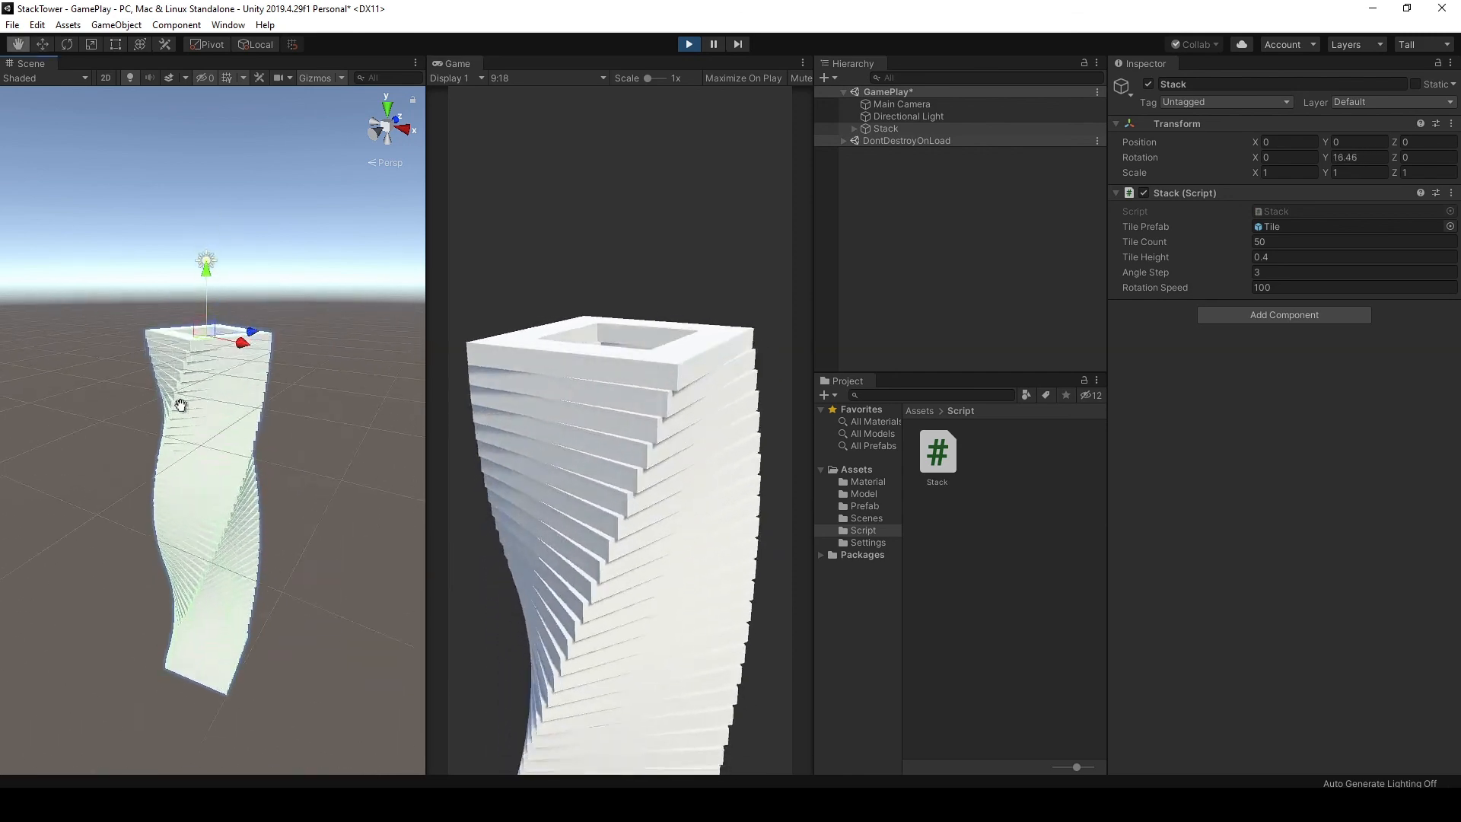
pyautogui.scroll(9, 297, 245)
pyautogui.moveTo(223, 316); pyautogui.dragTo(221, 342, button='middle')
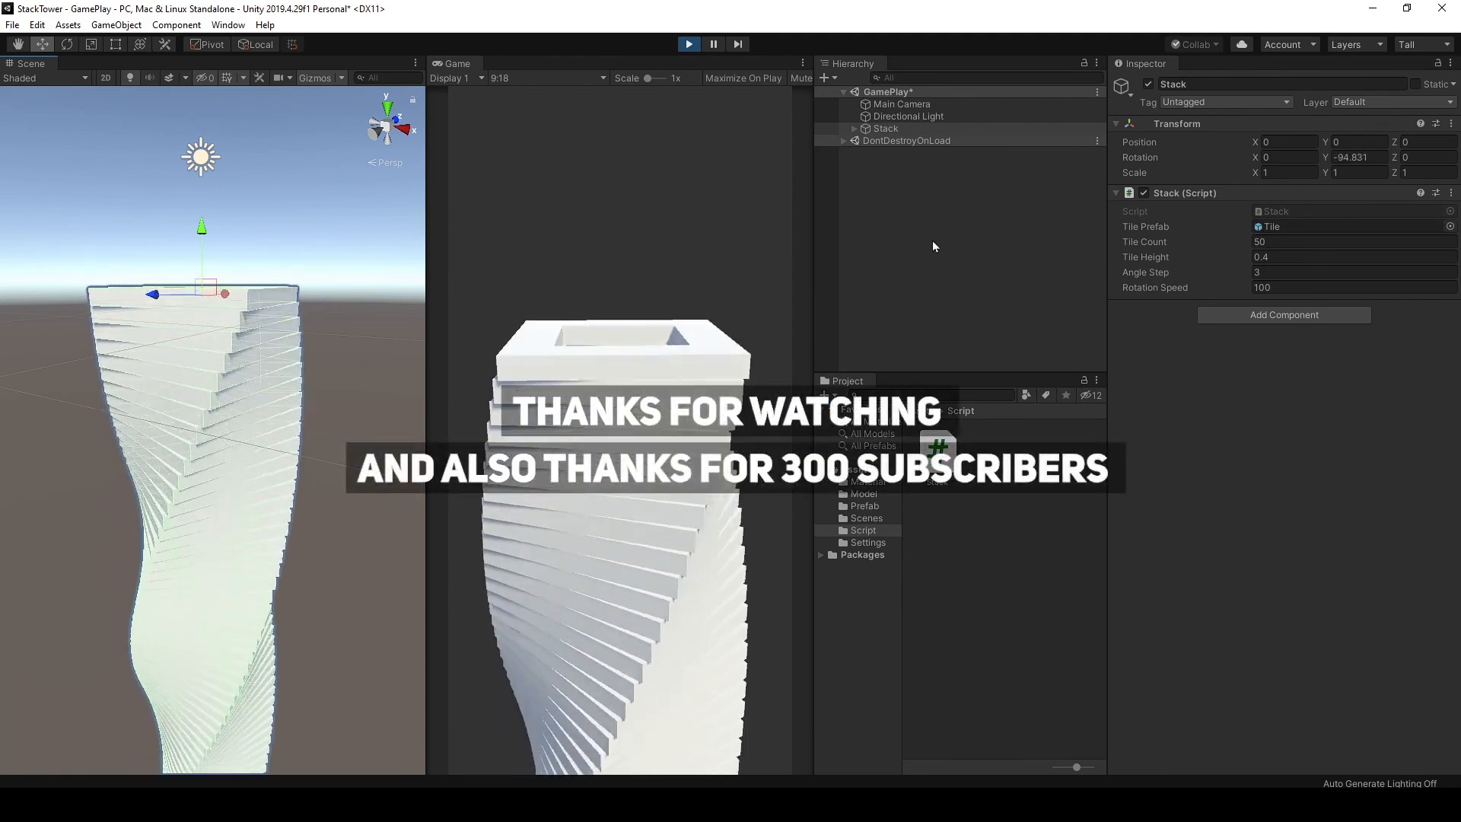
pyautogui.scroll(-6, 258, 244)
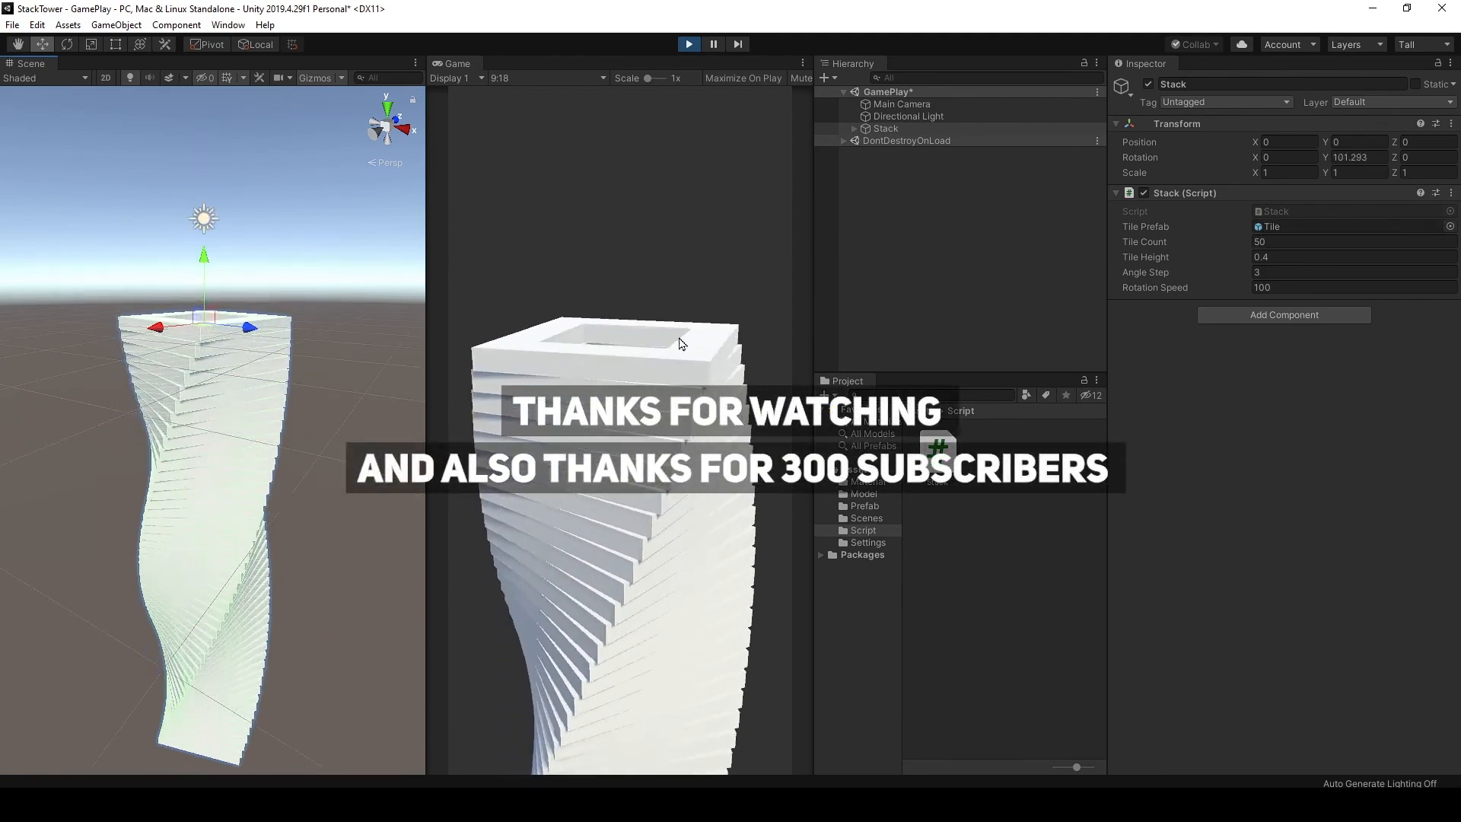